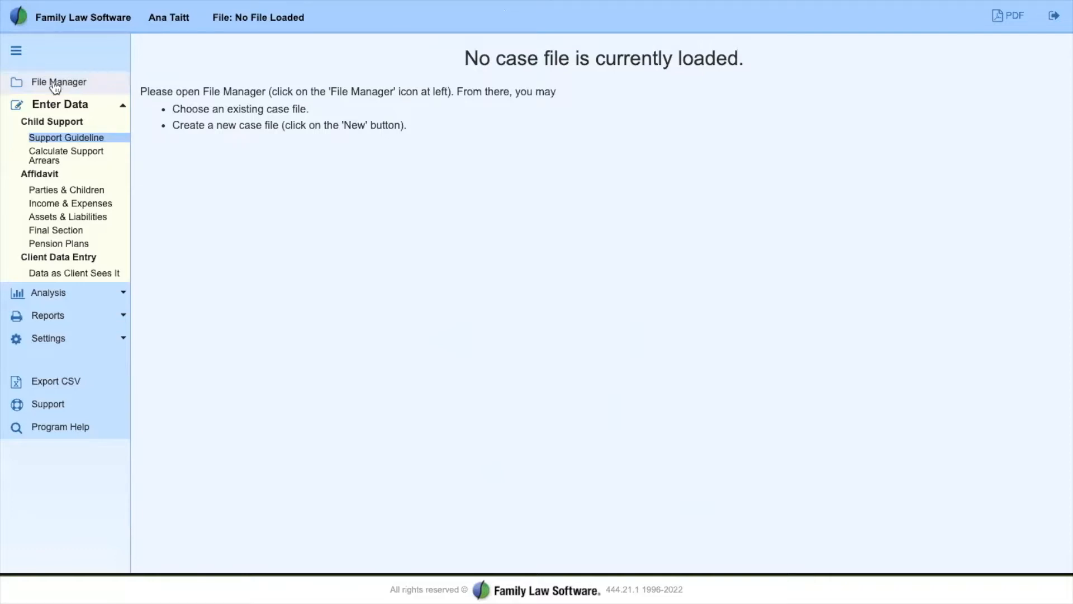
Step: Open the File Manager and check which professionals' files can be selected, leaving the selection as it is
click(55, 82)
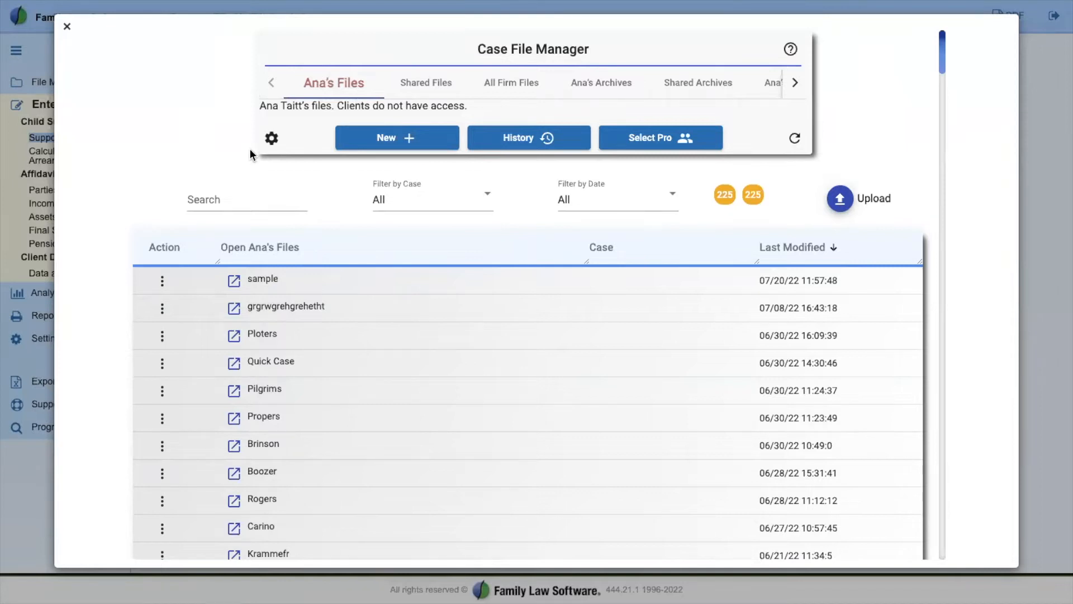
click(664, 142)
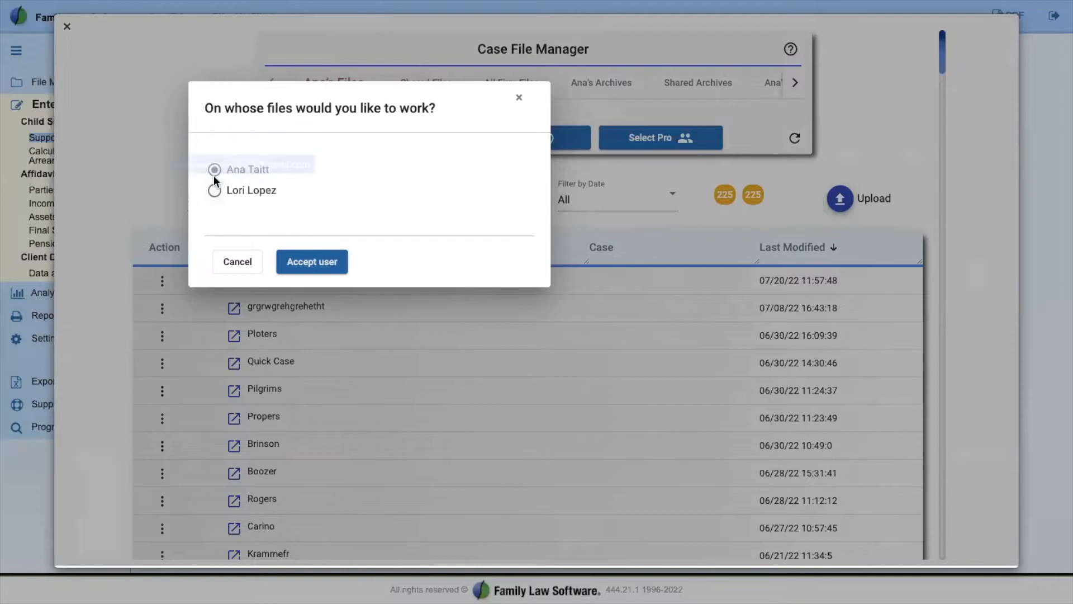
click(519, 99)
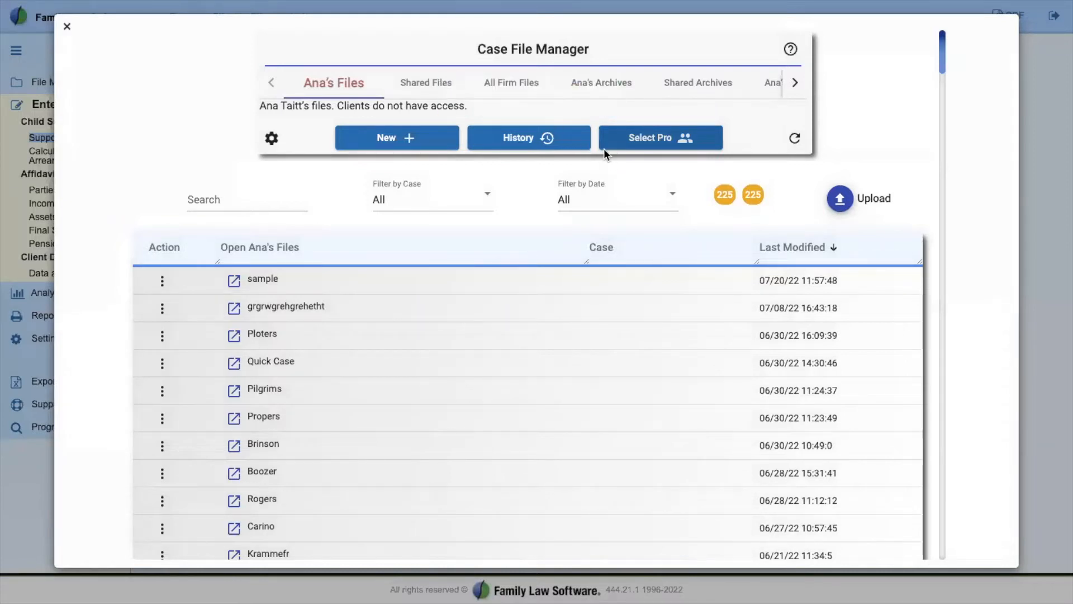
Step: View the list of all the firm's files and return to the professional's own files
click(491, 290)
click(519, 88)
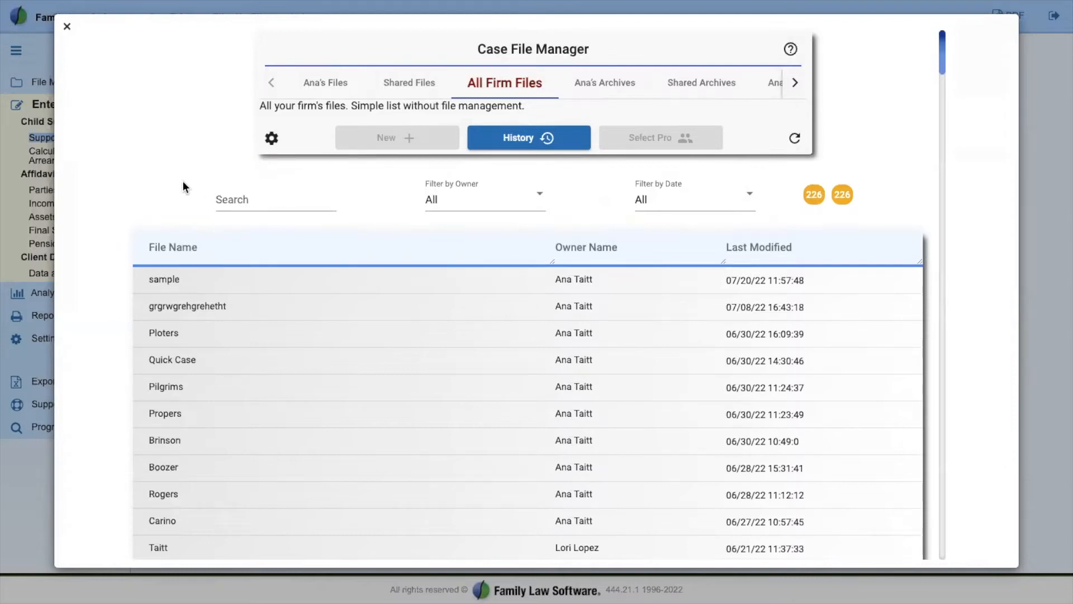
click(320, 83)
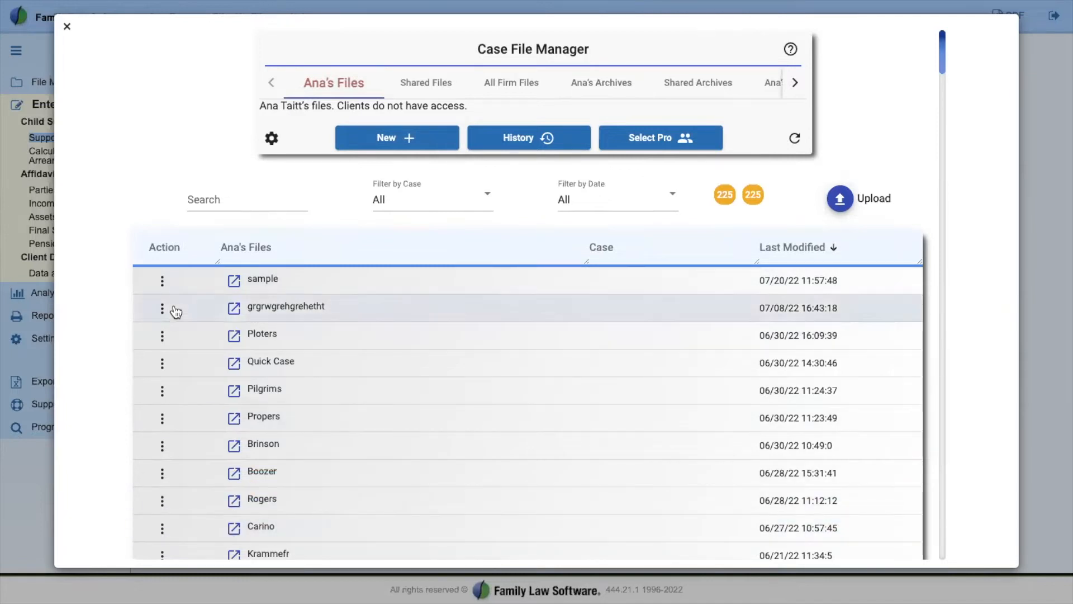
Step: Review the file actions available for the "sample" case file without applying any
click(164, 285)
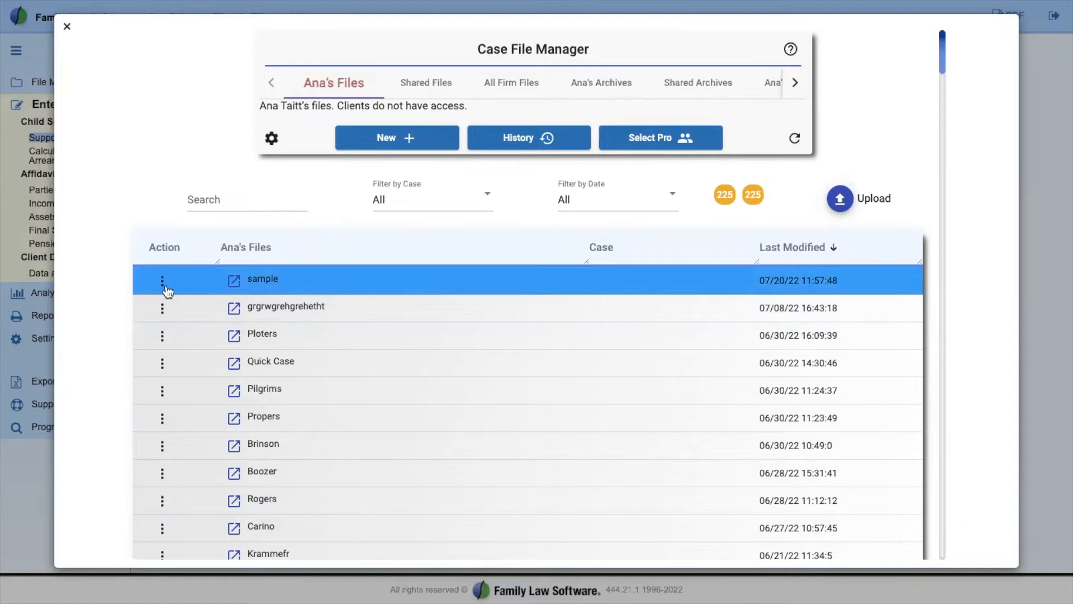
click(162, 280)
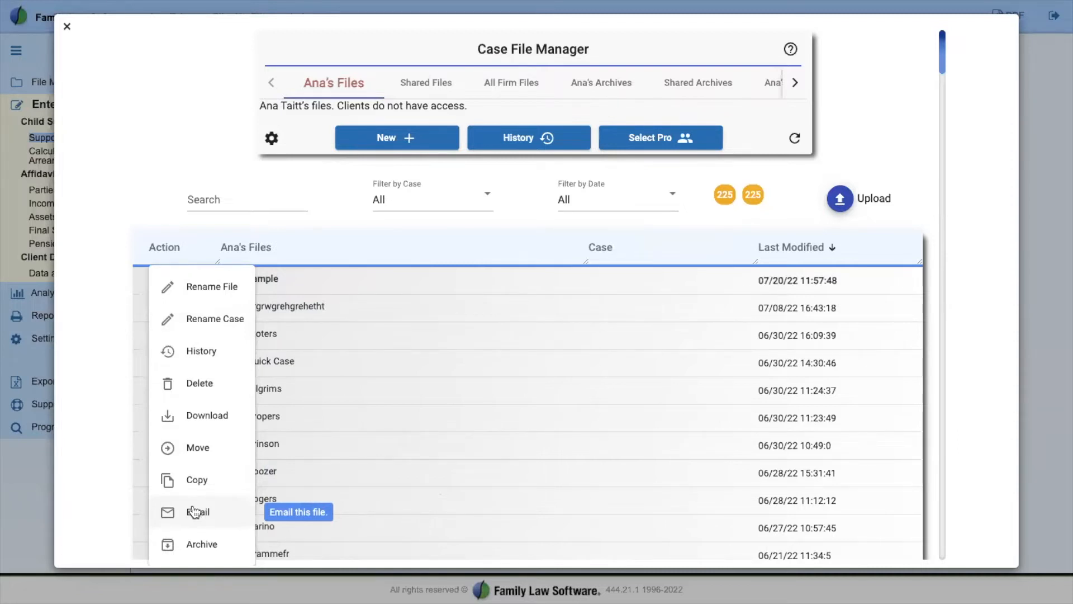
click(324, 234)
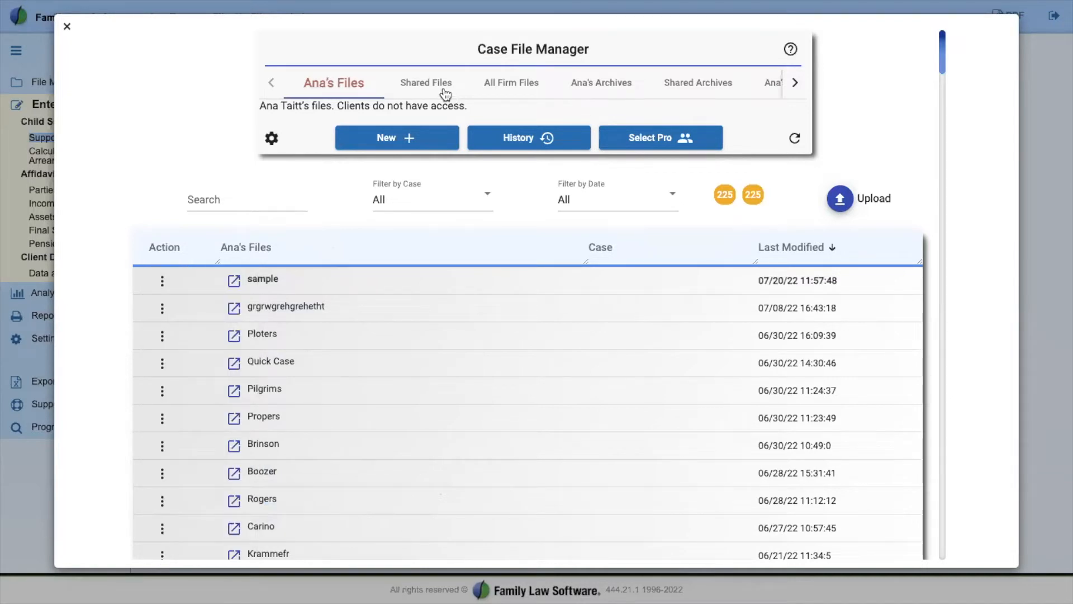
Step: Examine the files shared with clients and their lock status, and close the File Manager
click(444, 87)
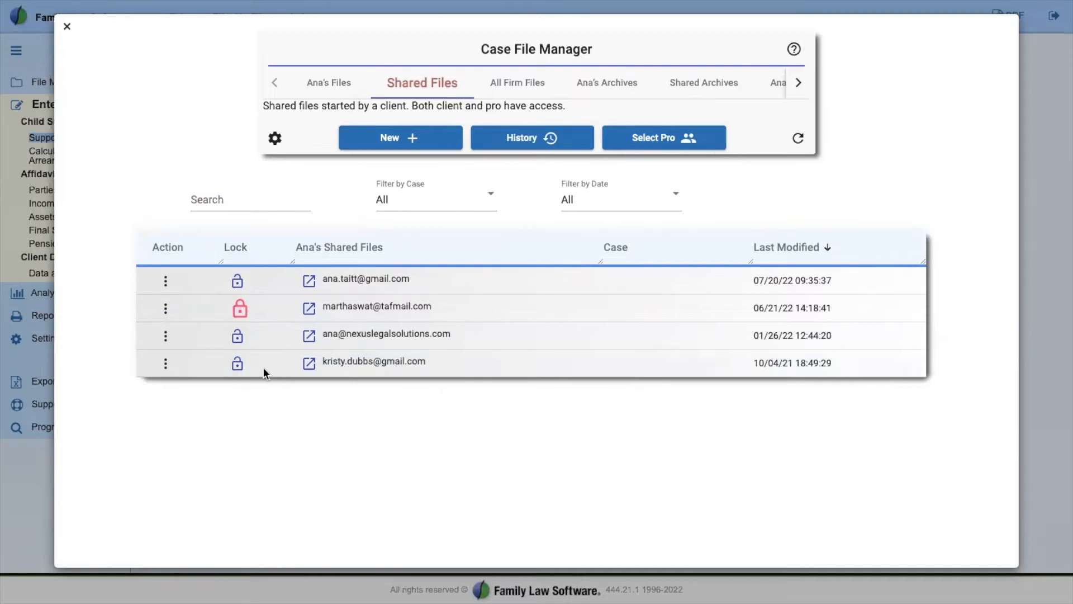
click(248, 308)
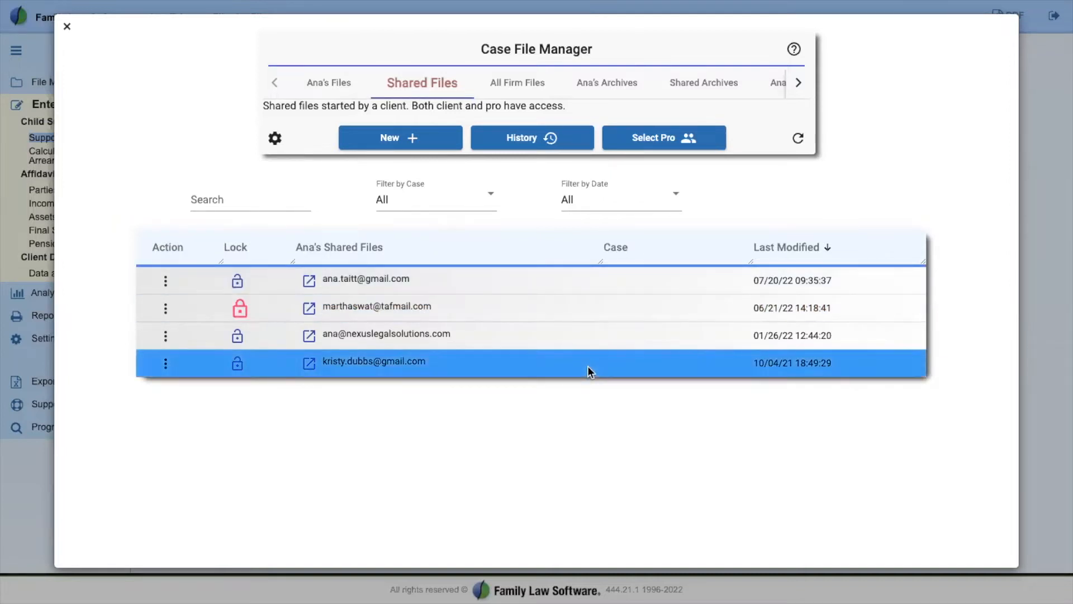
click(570, 334)
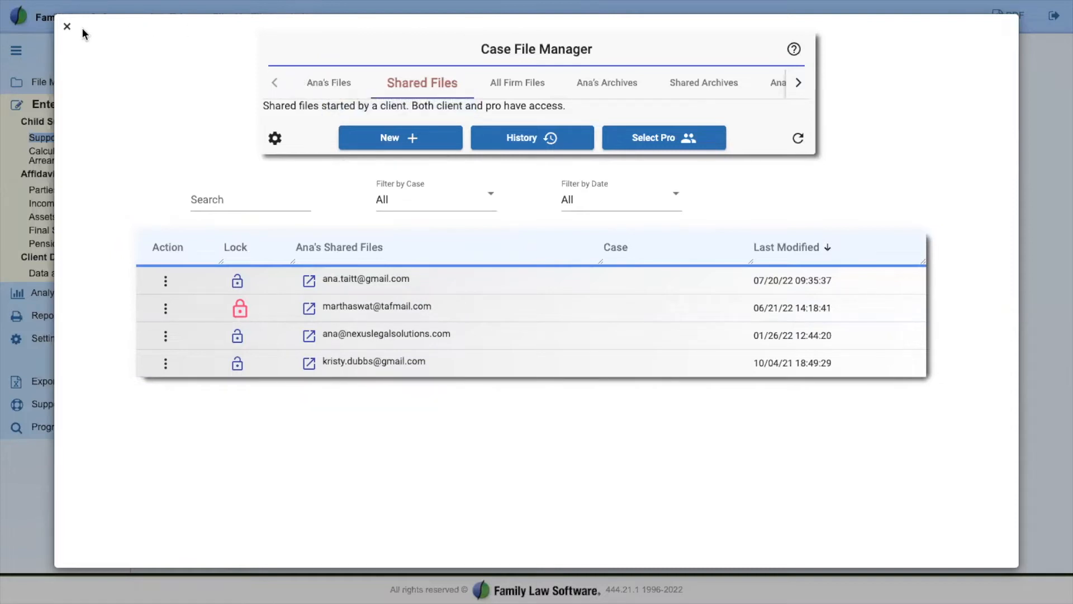
click(67, 28)
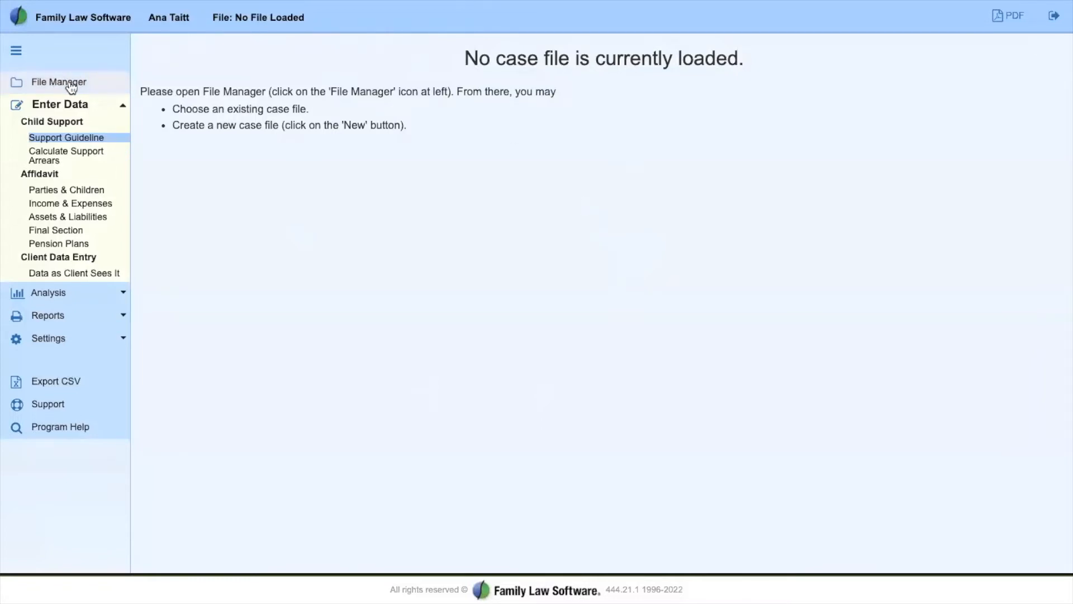
Step: Reopen the File Manager and start a new case file
click(71, 85)
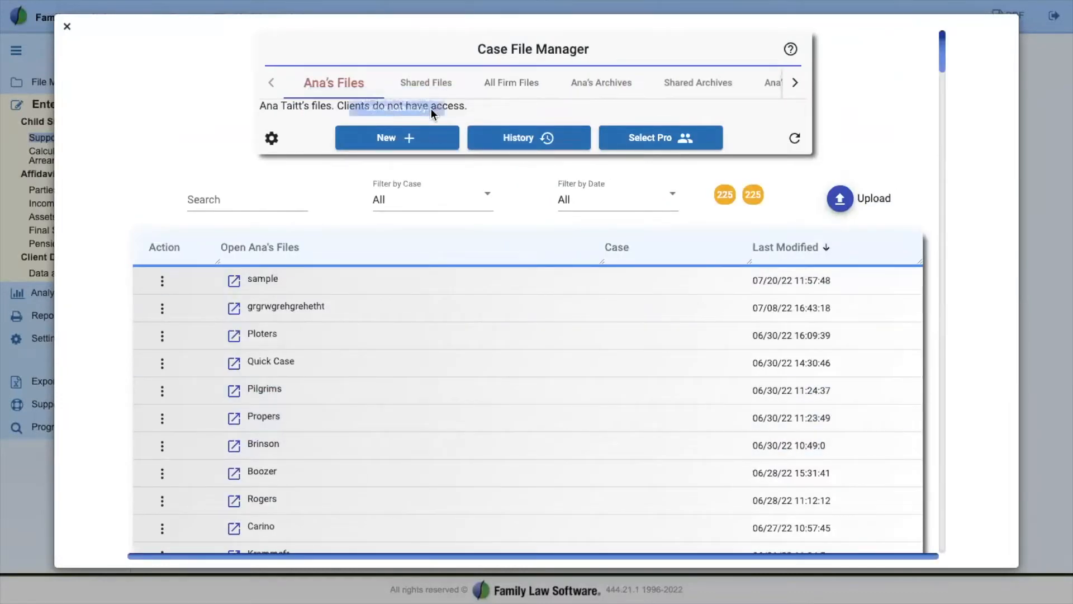
click(398, 137)
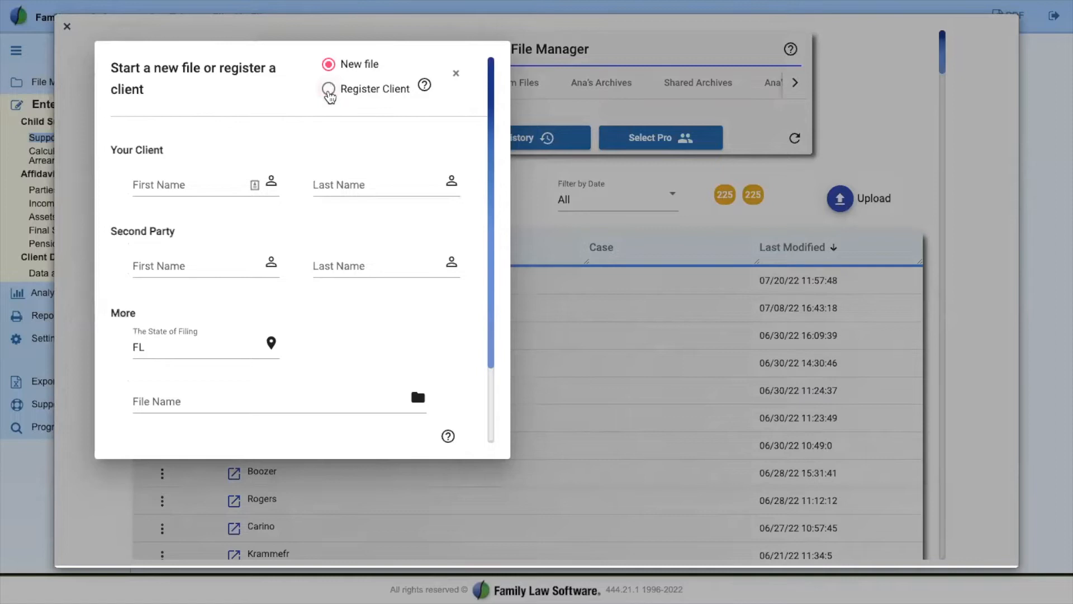
Step: Review the fields required to register a client and return to the new file option
click(329, 88)
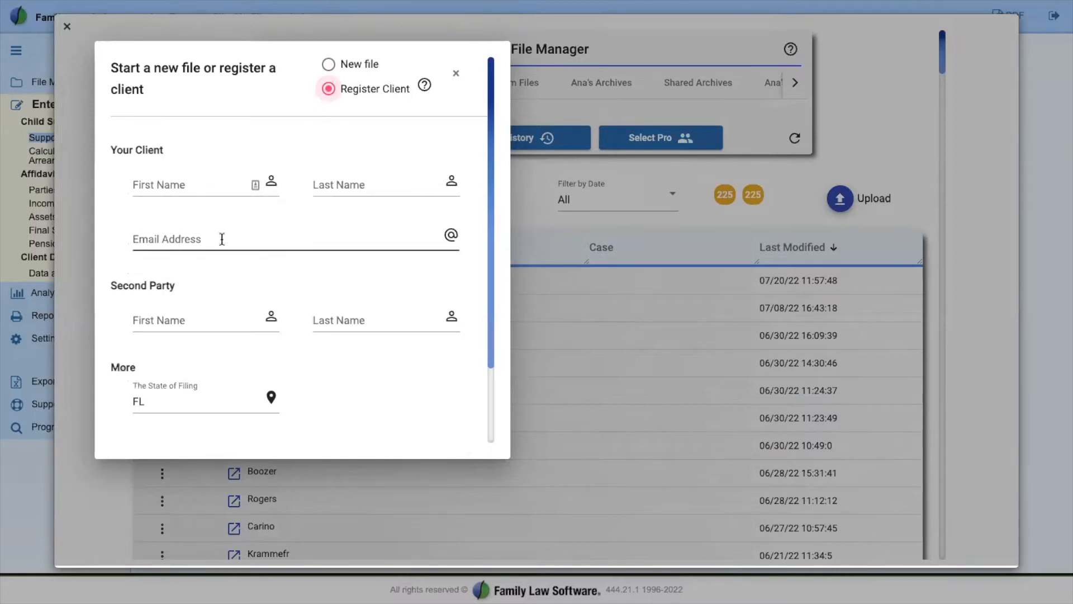
click(185, 237)
click(201, 164)
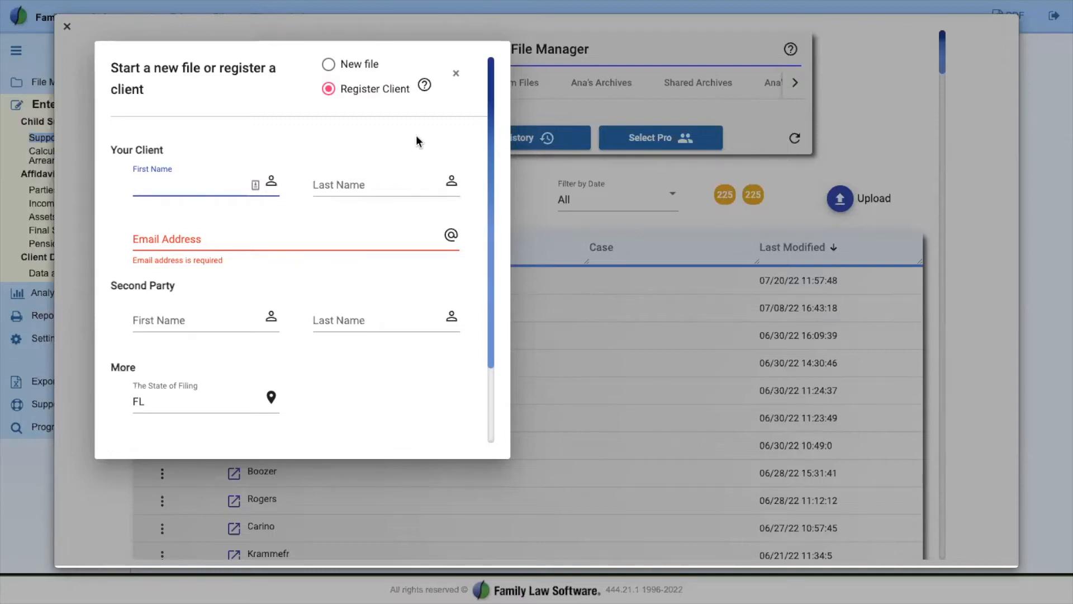
click(329, 65)
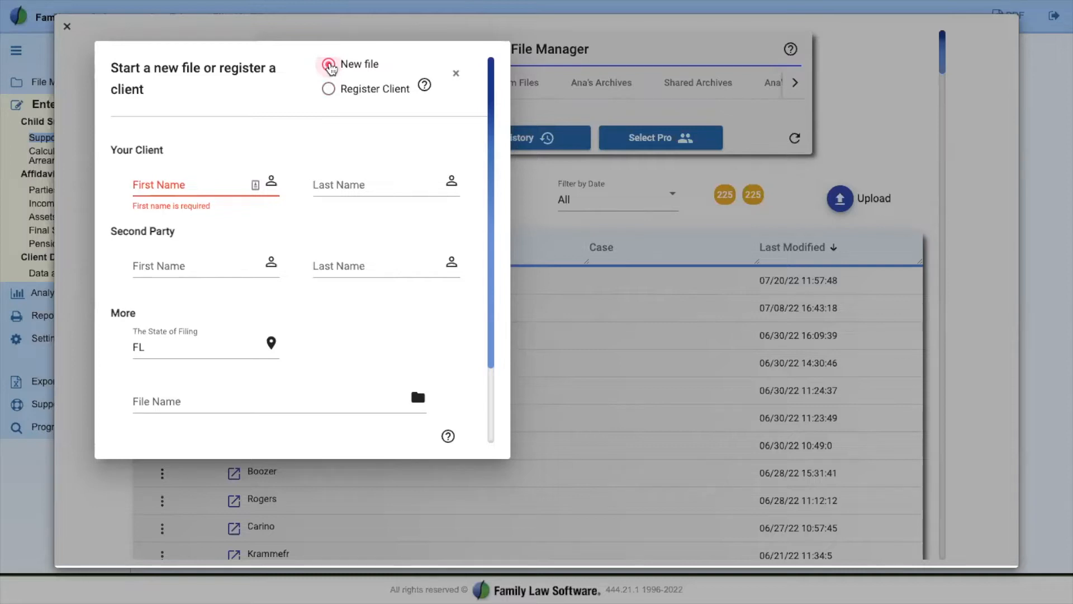
Step: Enter the client's first and last name for the new case file
click(181, 181)
text(Tommy)
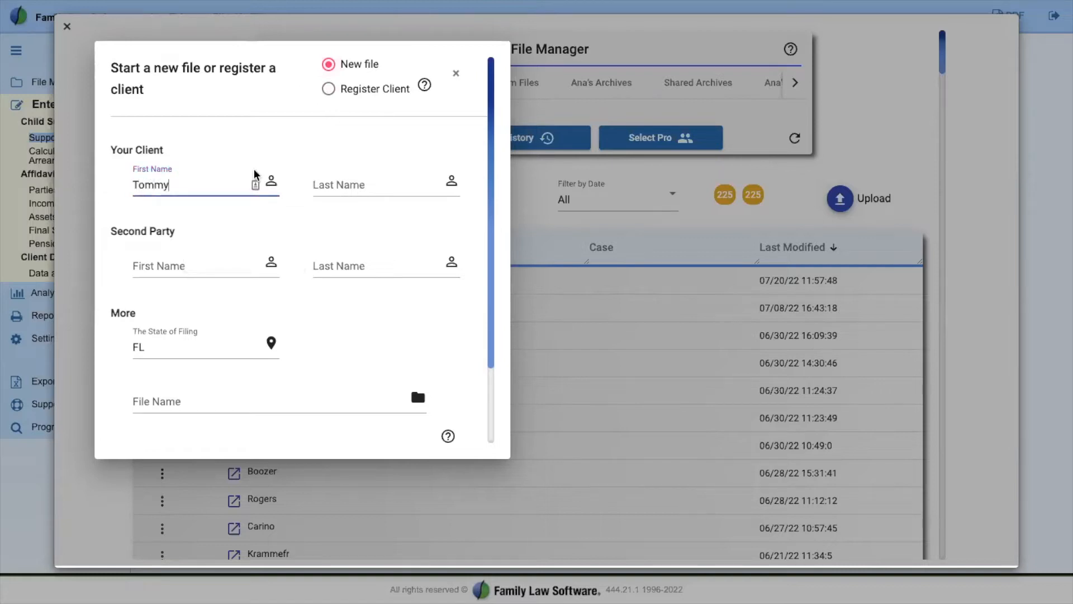
click(347, 181)
text(Anelz)
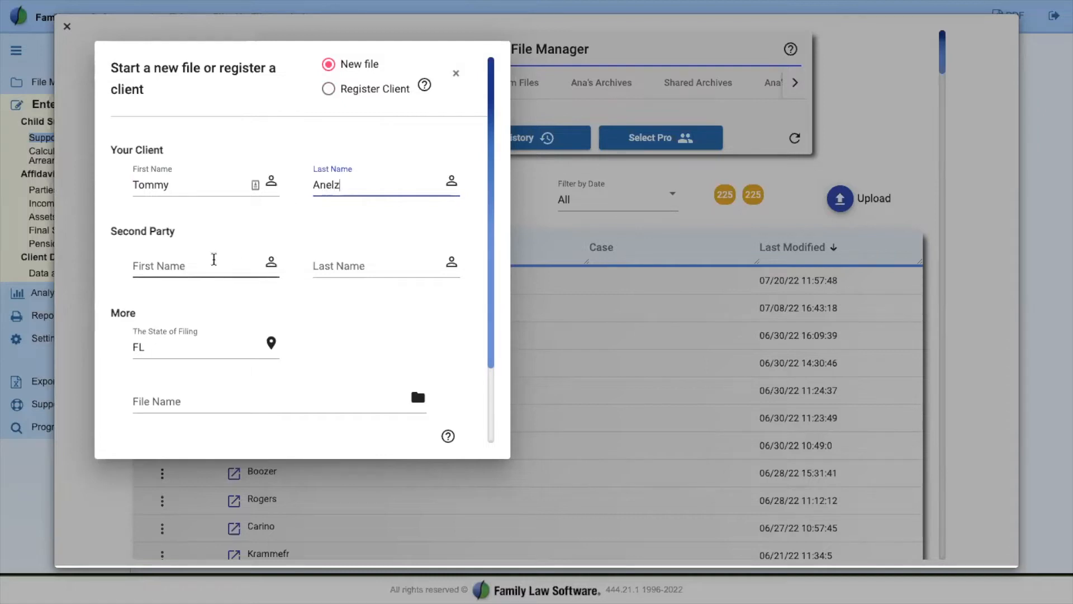
Step: Enter the second party's first name and create the case file with FL as the state of filing and no case name
click(215, 259)
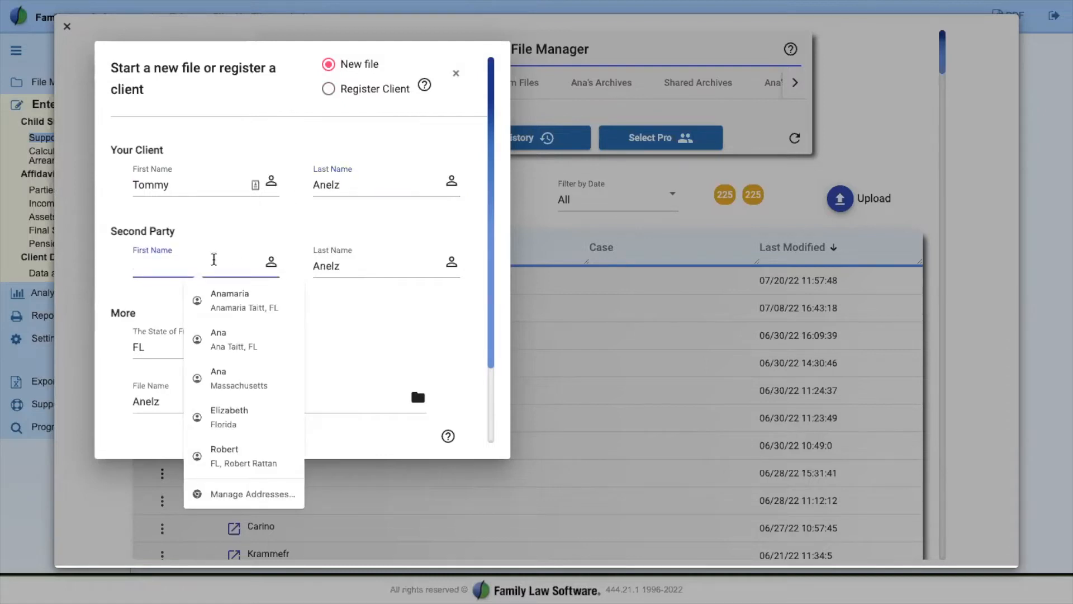
text(Anna)
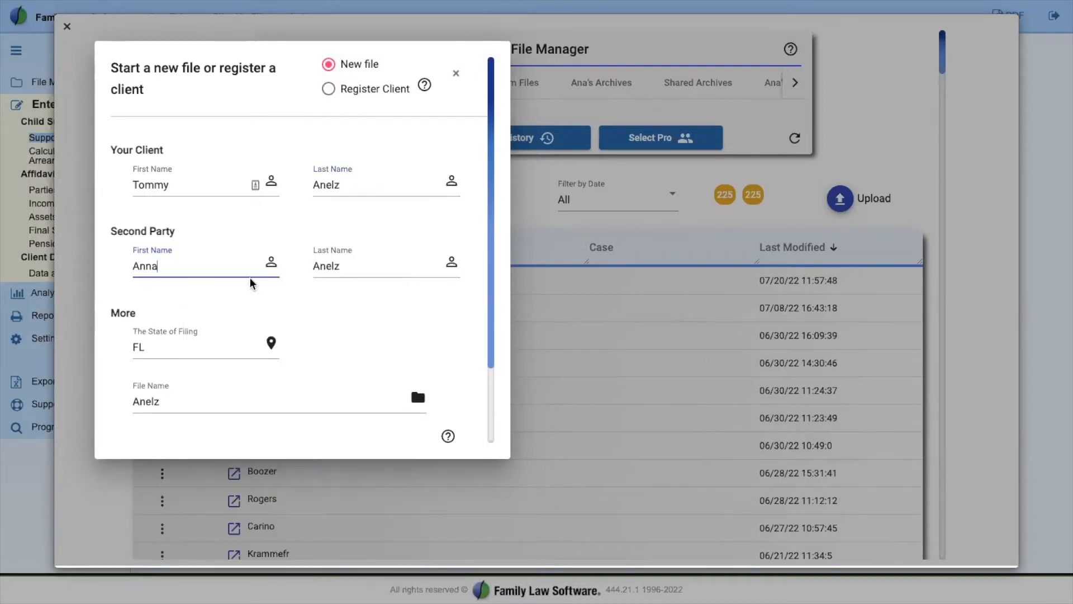
scroll(257, 290, down, 1)
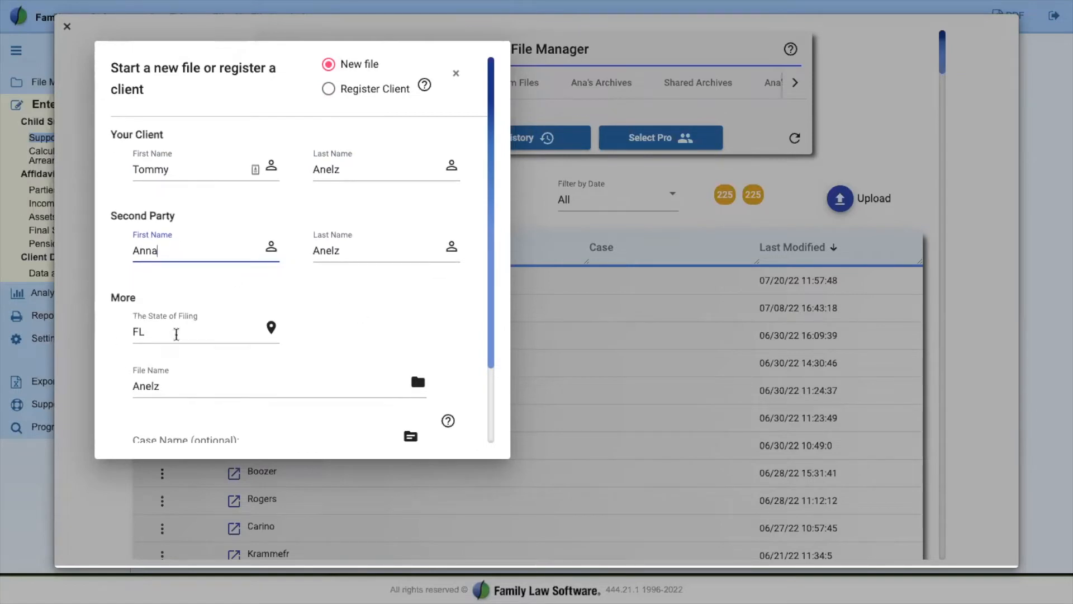
scroll(345, 309, down, 1)
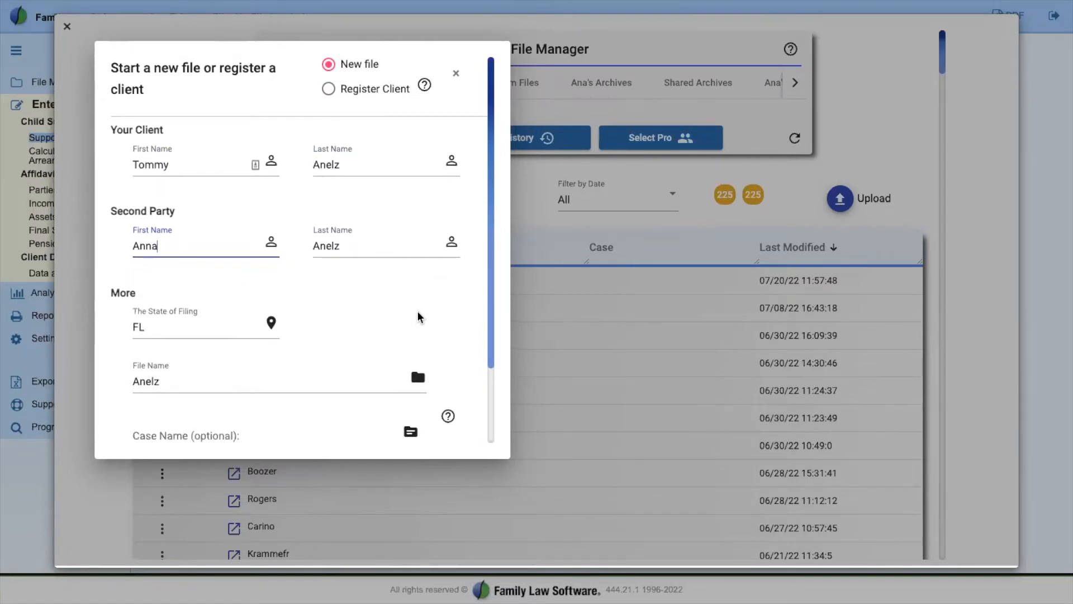
scroll(416, 307, down, 3)
scroll(415, 307, down, 2)
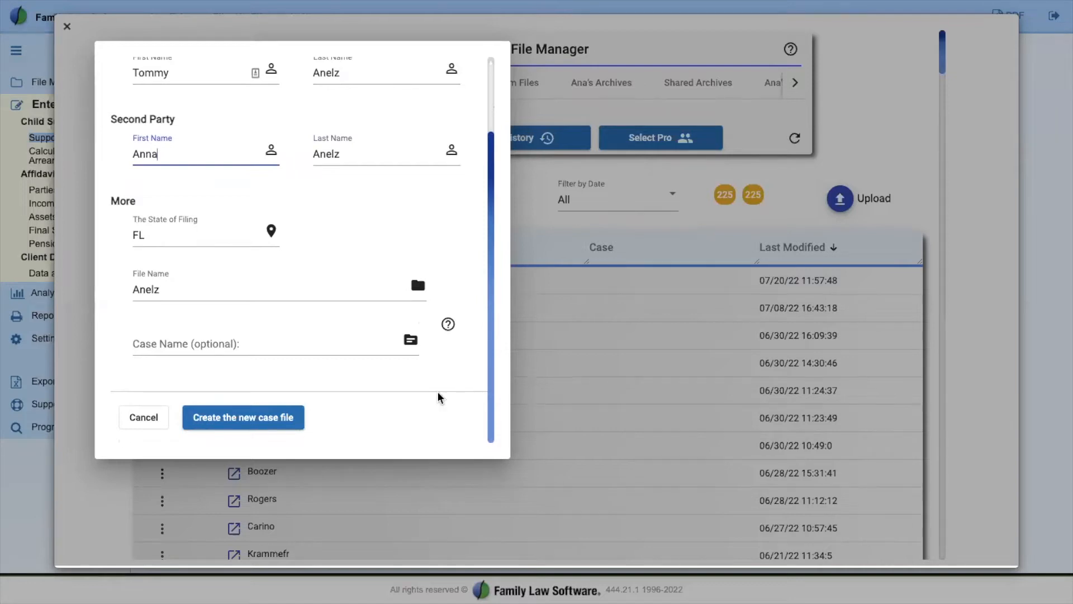
click(271, 417)
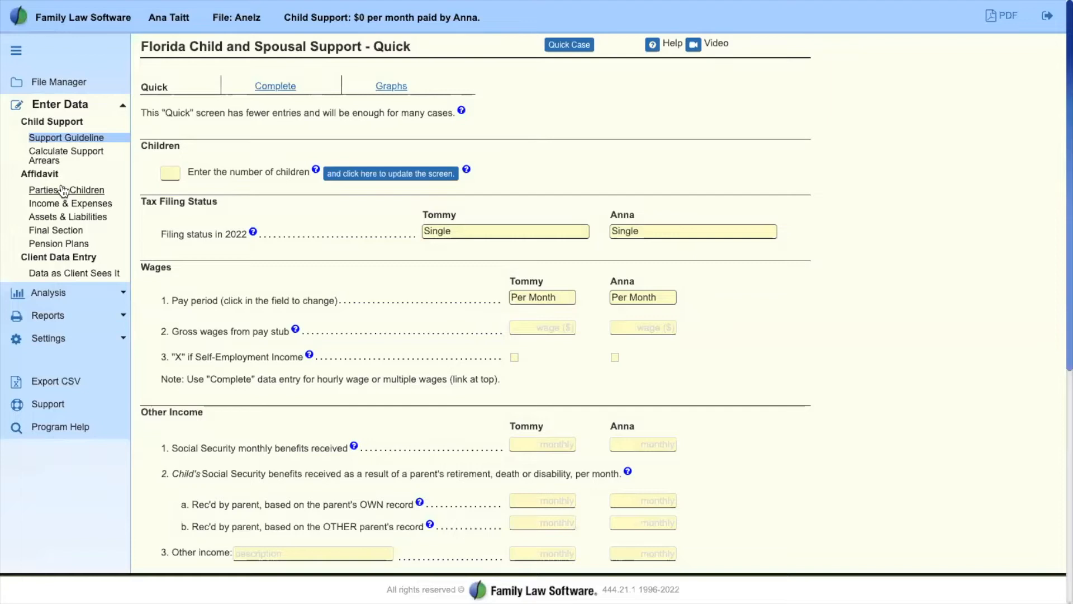
Step: Review the data entry and report sections in the navigation, ending with the data entry pages listed
click(77, 108)
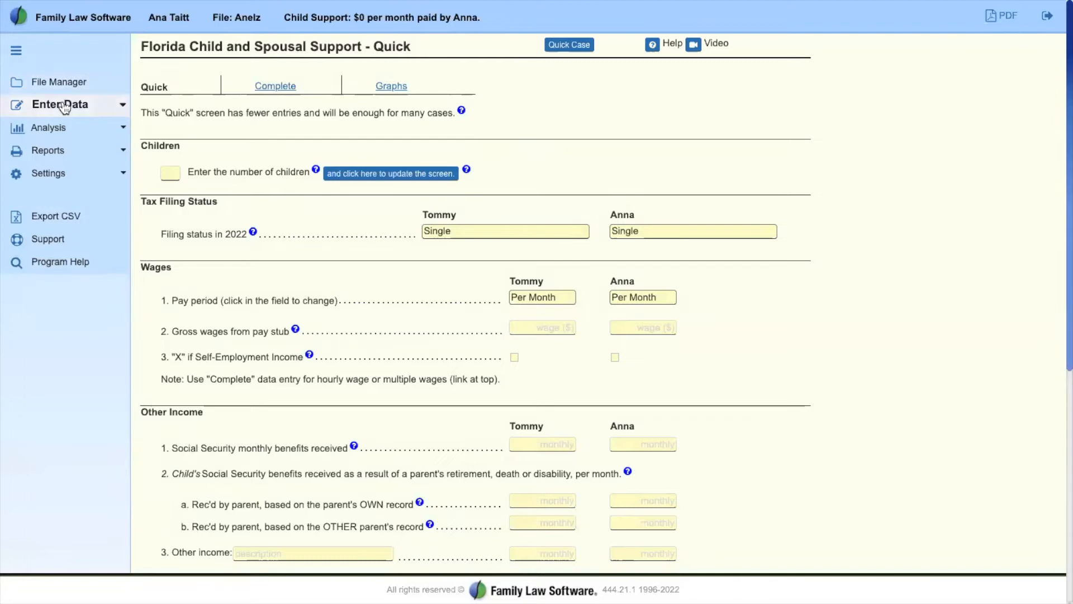
click(64, 107)
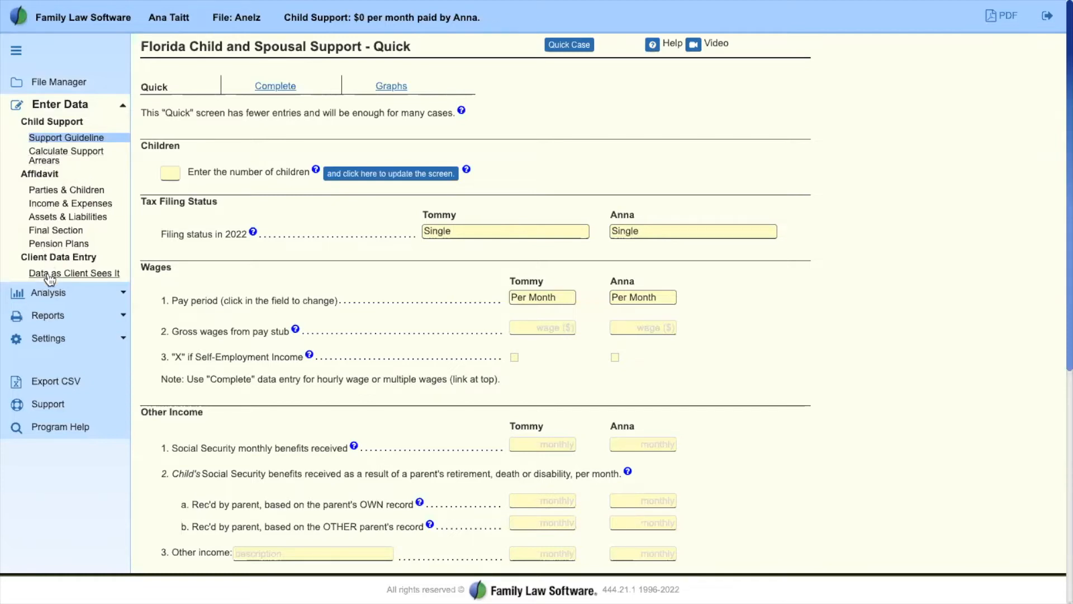
click(53, 319)
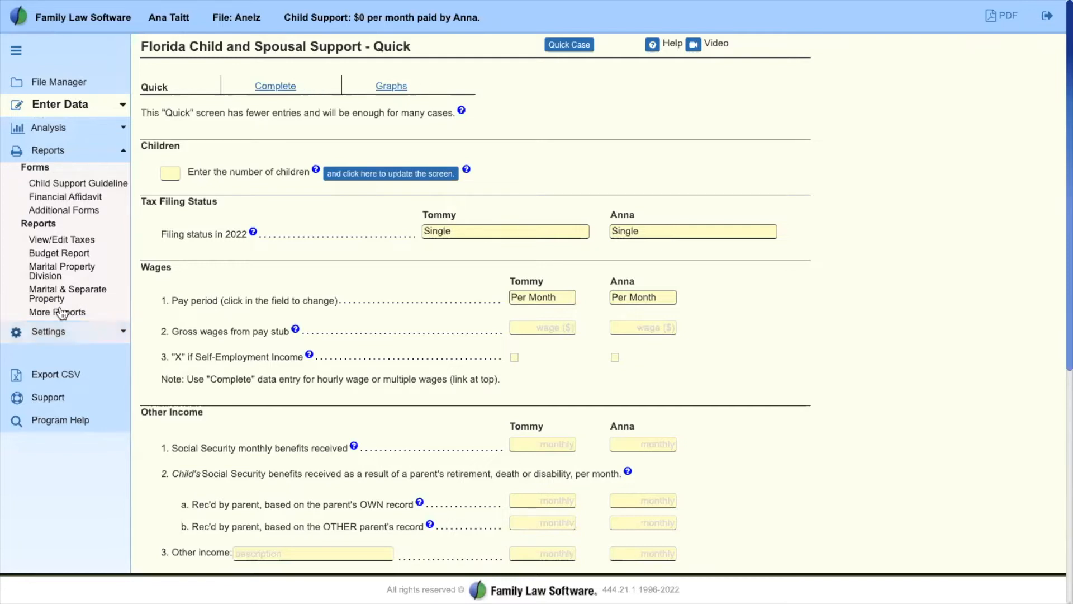
click(70, 108)
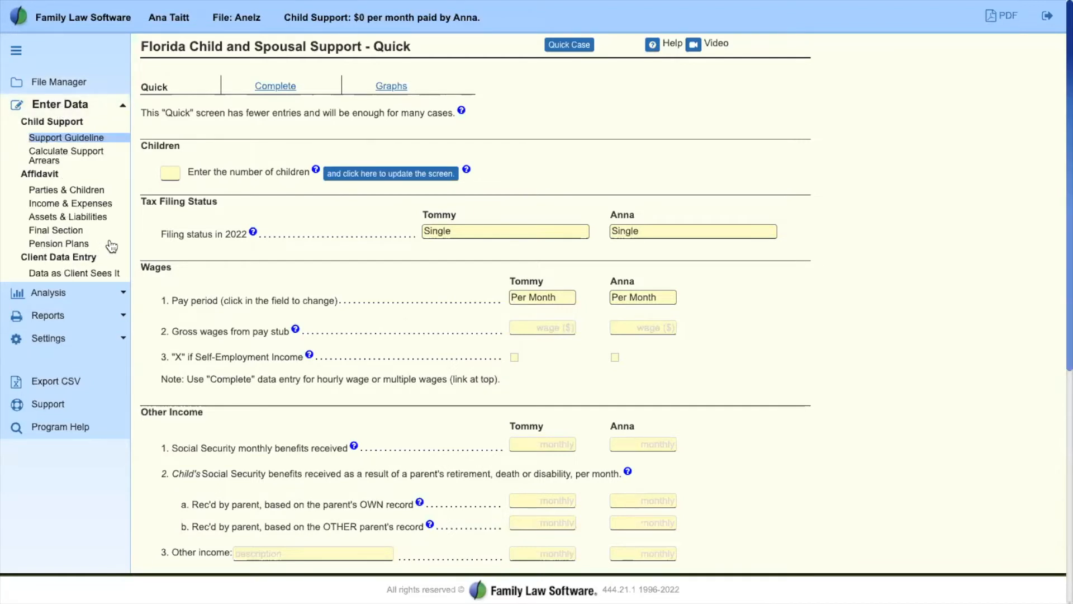
Step: Go to Parties & Children and expand the first party's details to review the role and date fields
click(43, 192)
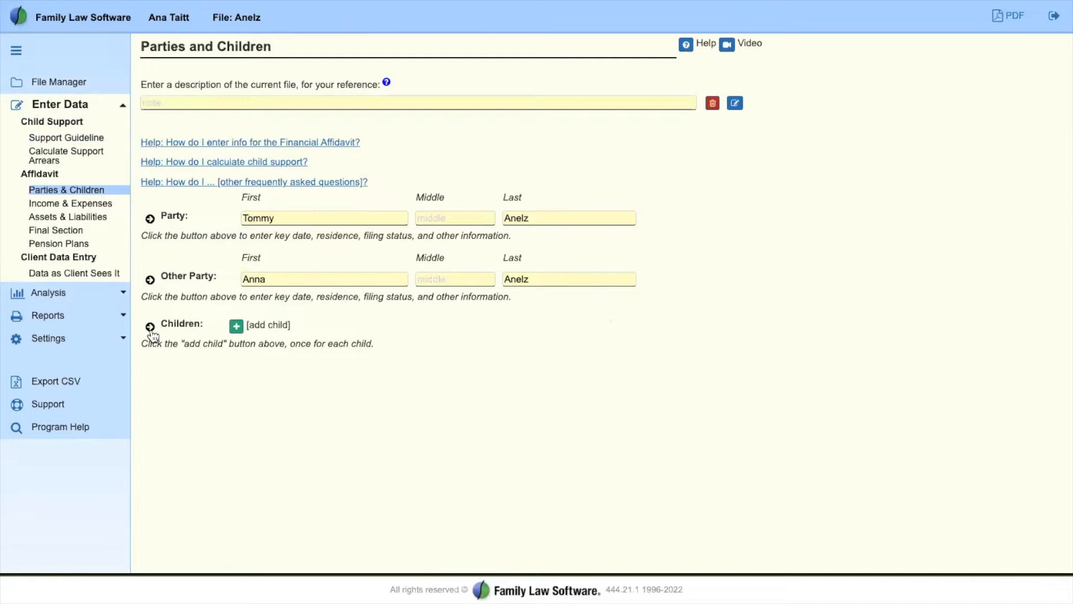
click(150, 219)
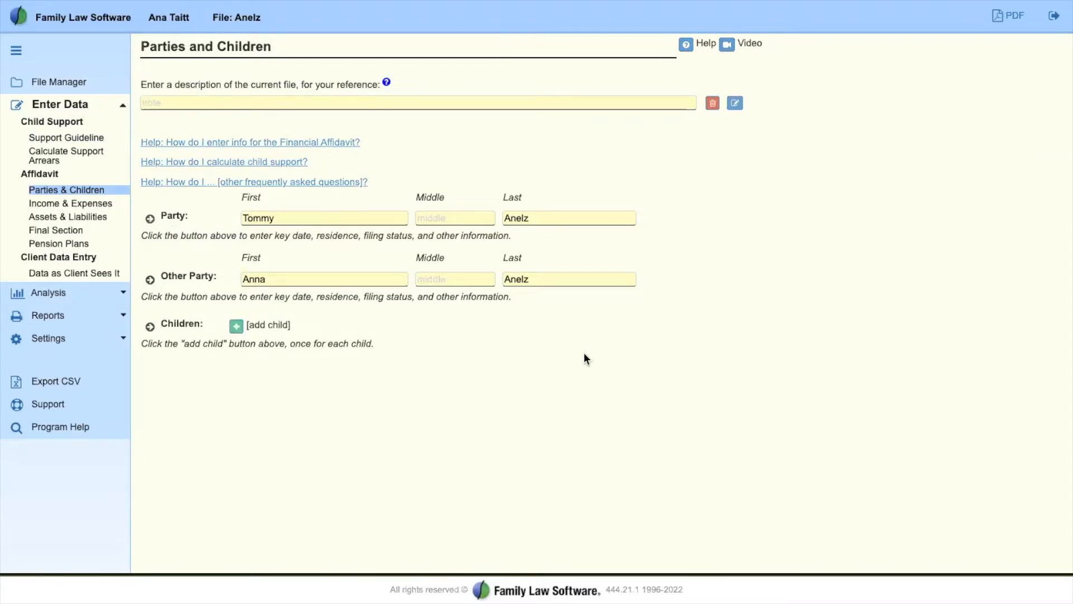
scroll(576, 404, up, 1)
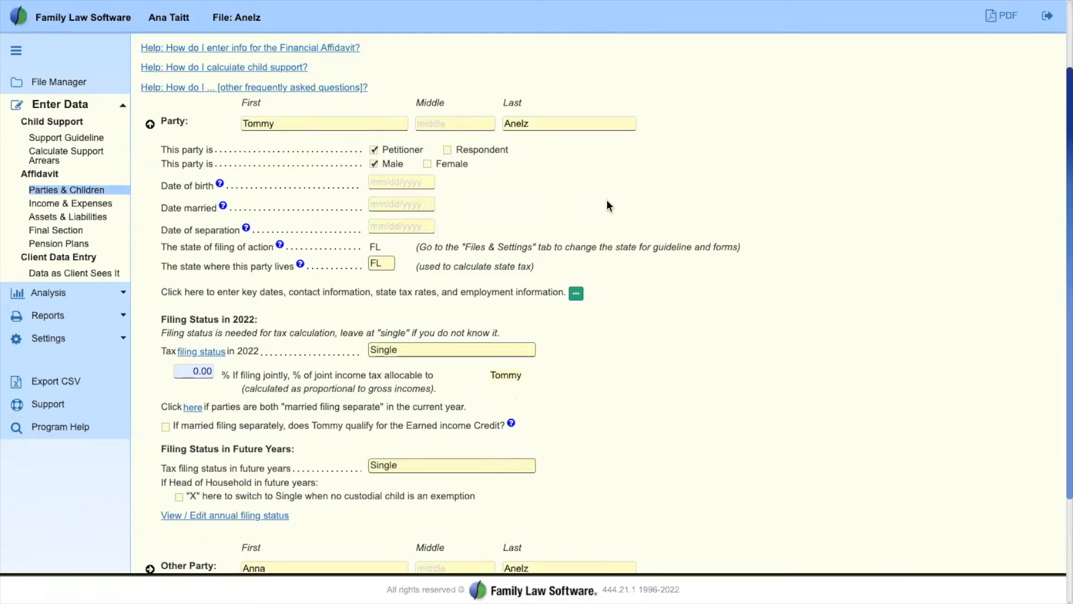
drag(164, 161, 257, 285)
click(304, 296)
drag(166, 180, 199, 259)
click(198, 256)
Step: Set the state where the first party lives to GA
drag(161, 264, 295, 265)
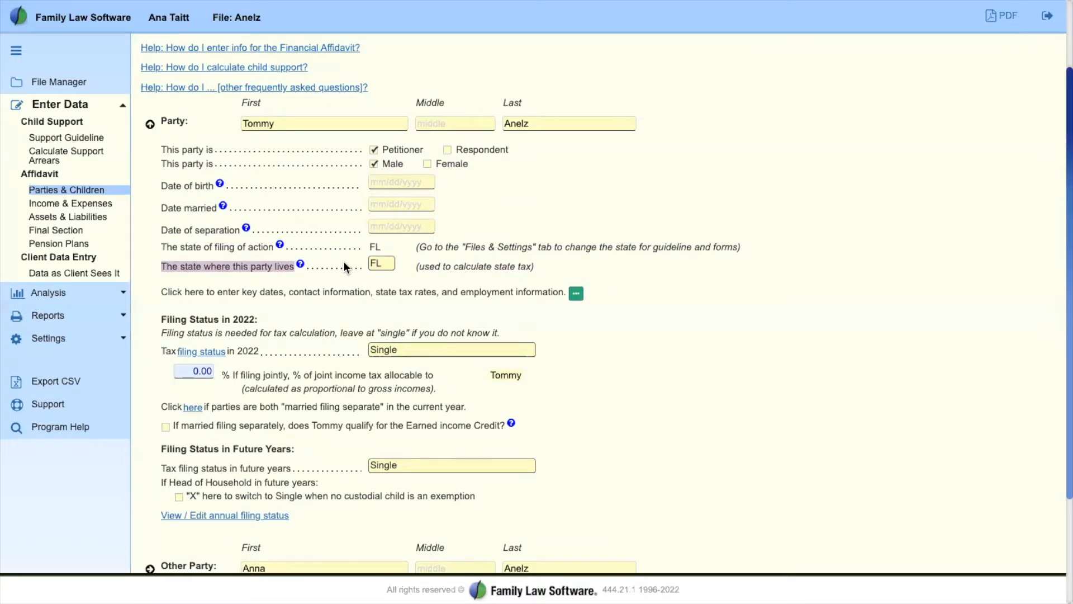
click(377, 265)
click(378, 266)
click(378, 266)
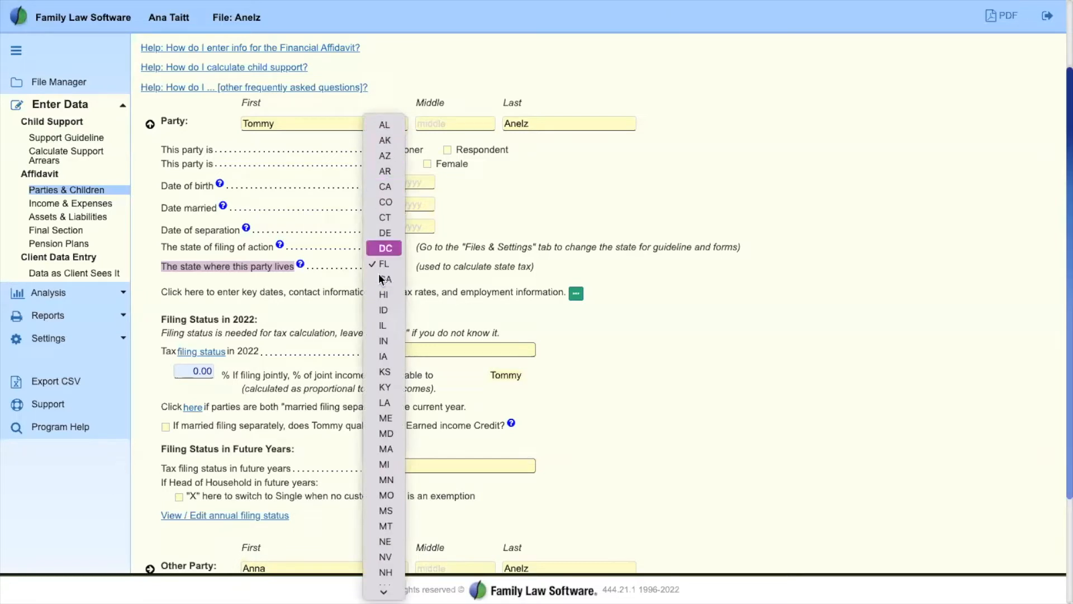
click(389, 280)
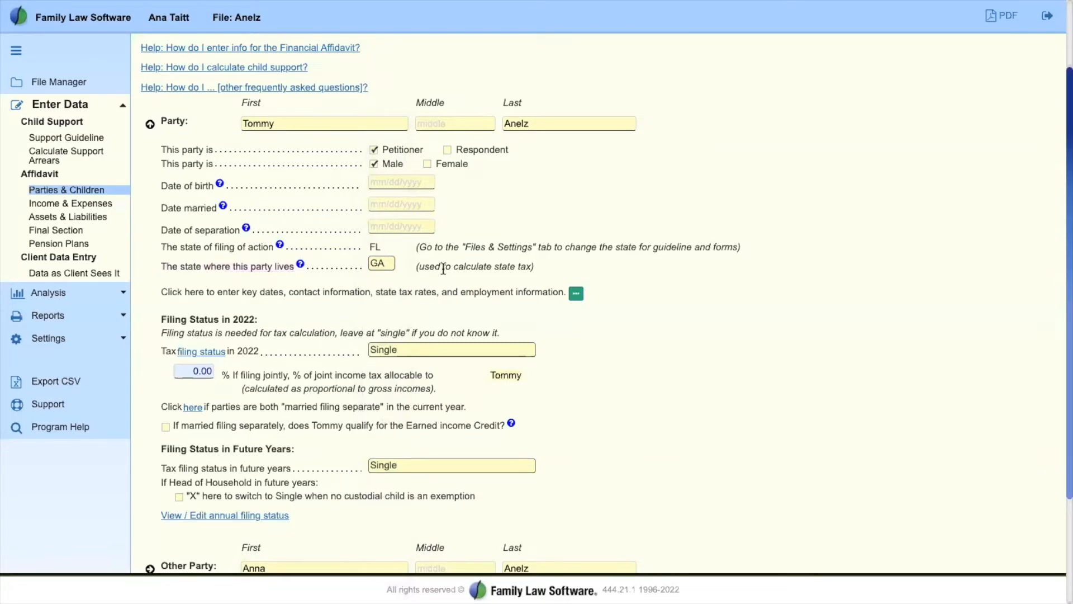
Step: Set the state where the first party lives to FL and expand the other party's details
click(388, 264)
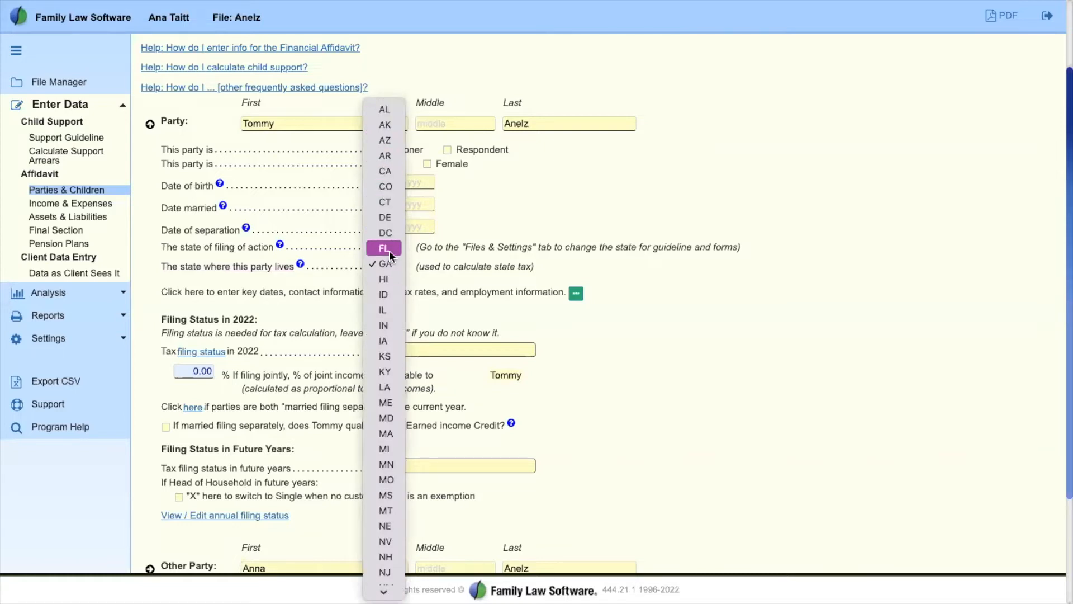
click(389, 248)
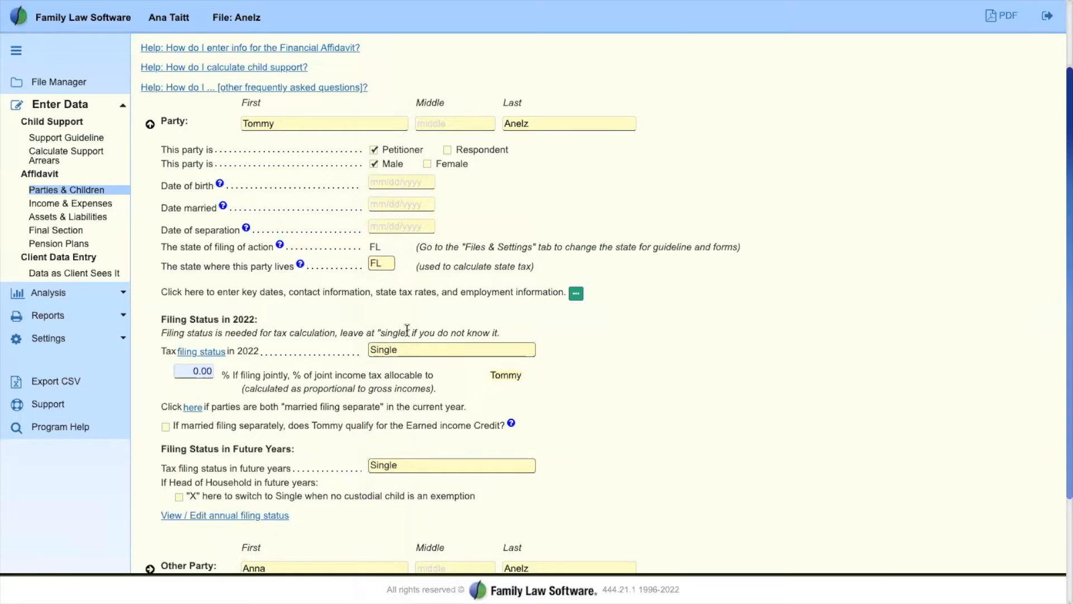
scroll(268, 304, down, 3)
click(149, 423)
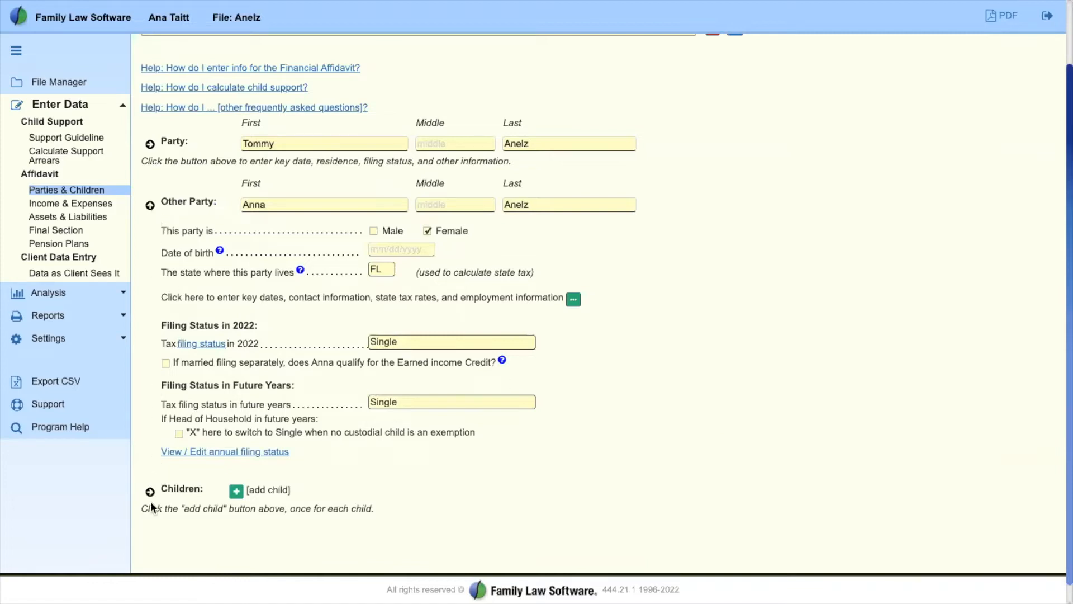
Step: Add a child named Kid 1 and enter the child's birth date
click(235, 491)
click(203, 380)
text(Kid 1)
click(335, 379)
text(4/6/2017)
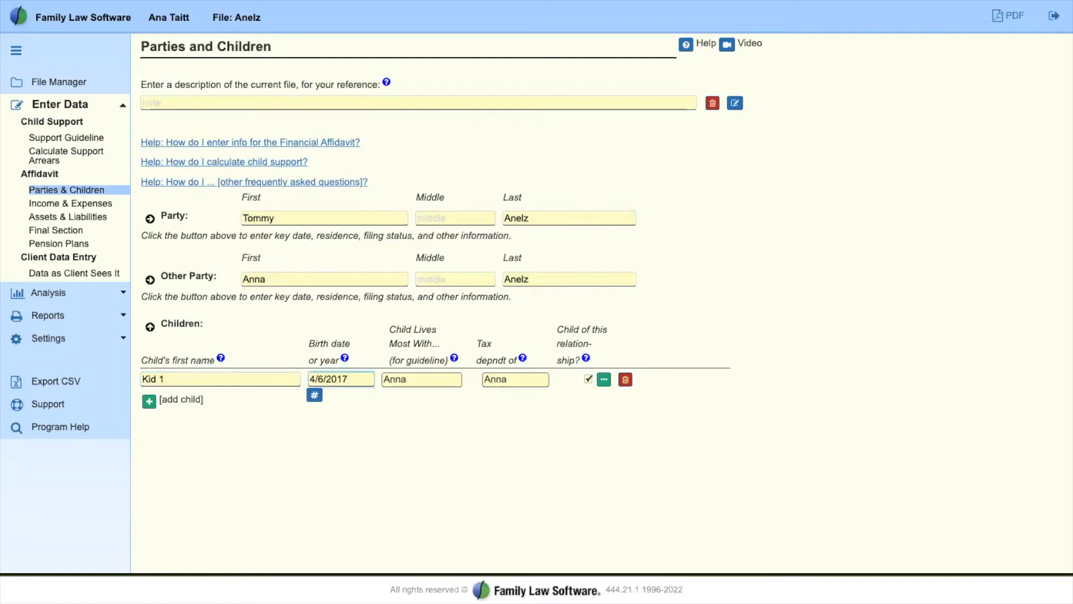
key(Tab)
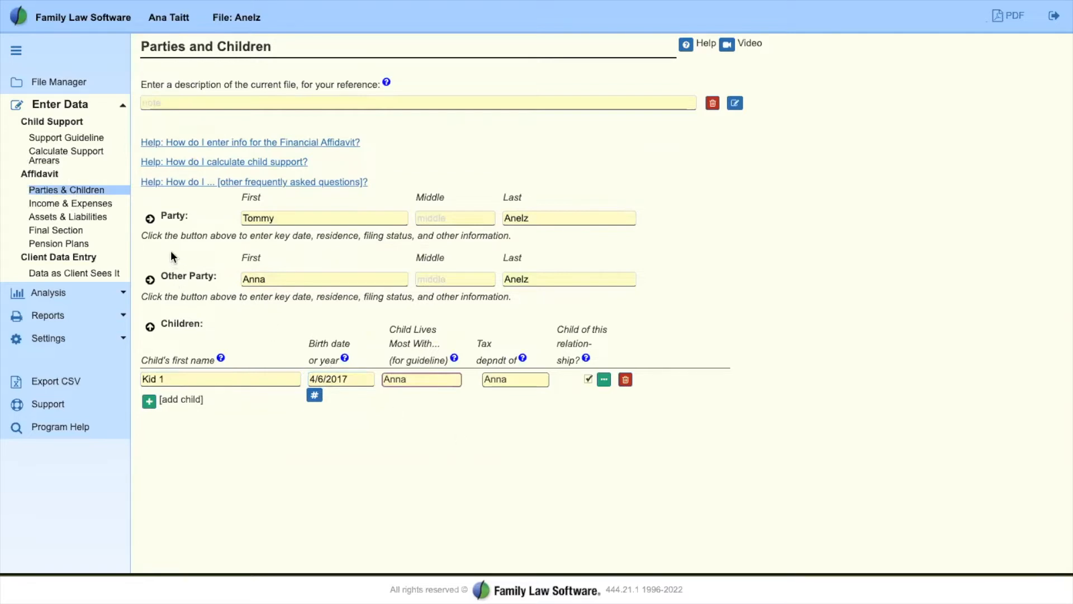
Step: Go to Income & Expenses and expand the first party's Financial Affidavit Case Header section
click(62, 204)
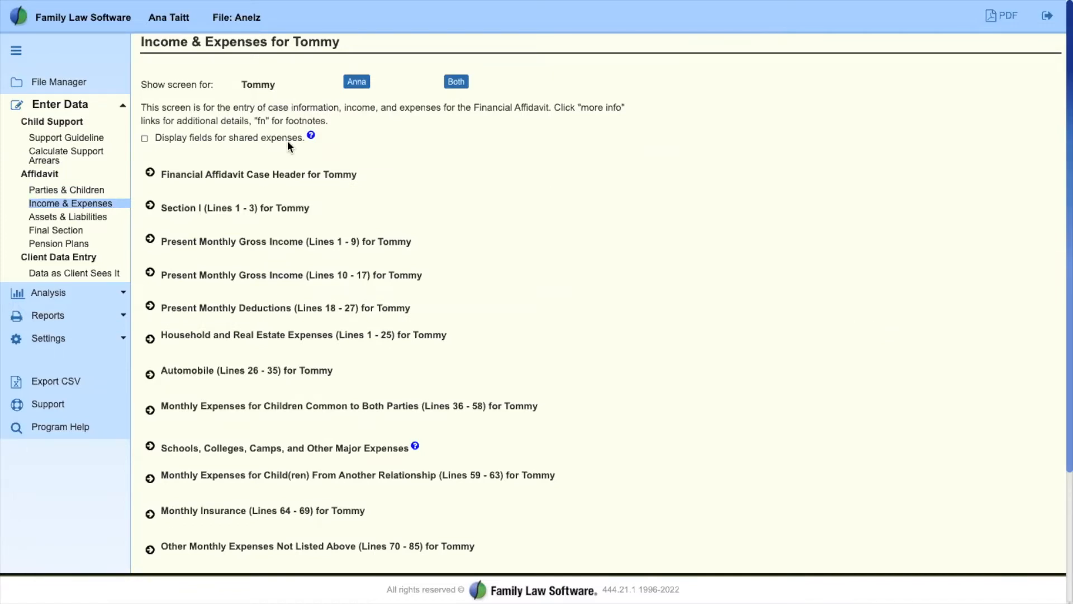
drag(248, 177, 458, 195)
drag(202, 208, 334, 220)
click(151, 173)
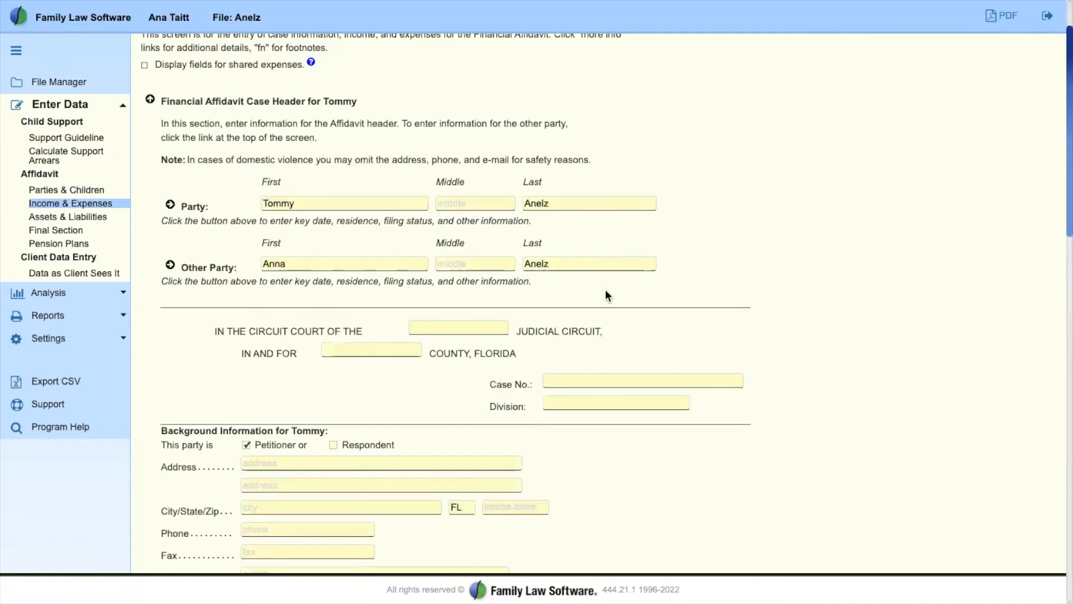
Step: Fill in the court caption with the NINTH judicial circuit, ORANGE county, the case number and division 21
click(473, 263)
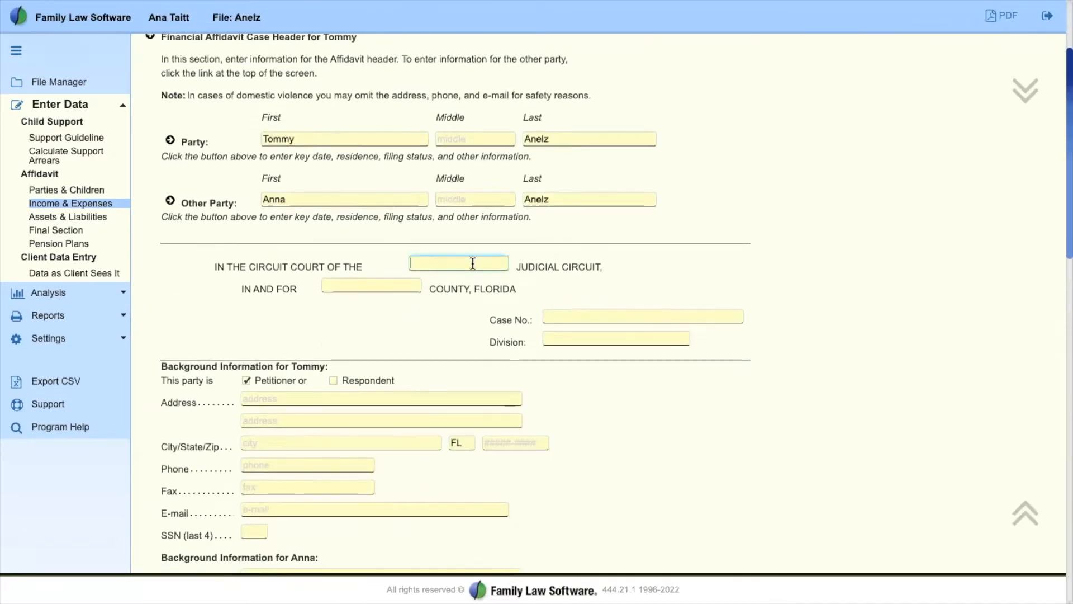
text(NINTH)
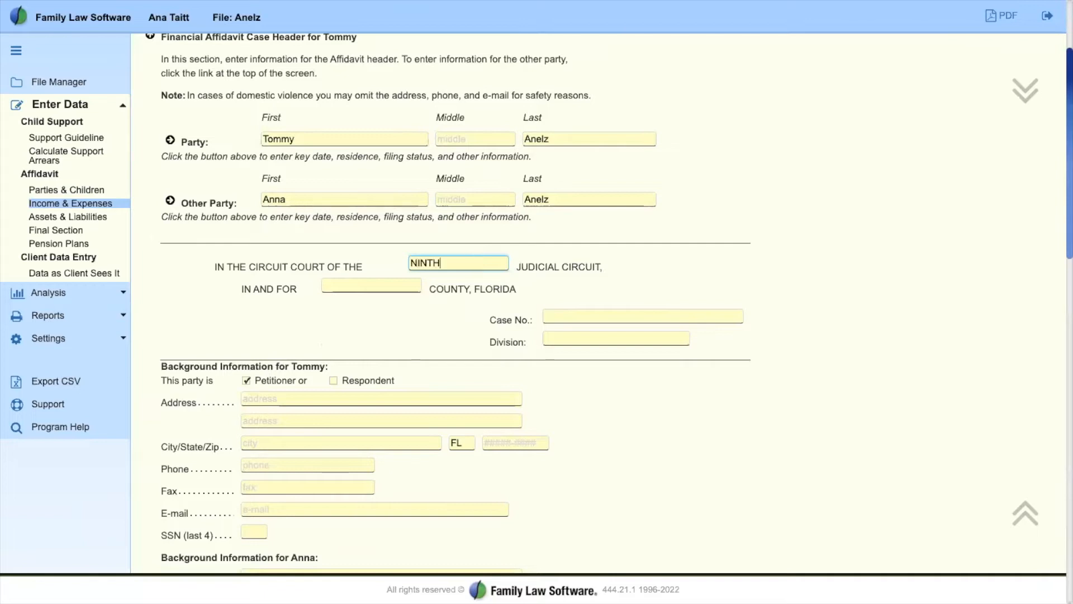
click(390, 286)
text(ORANGE)
click(593, 314)
text(2022-)
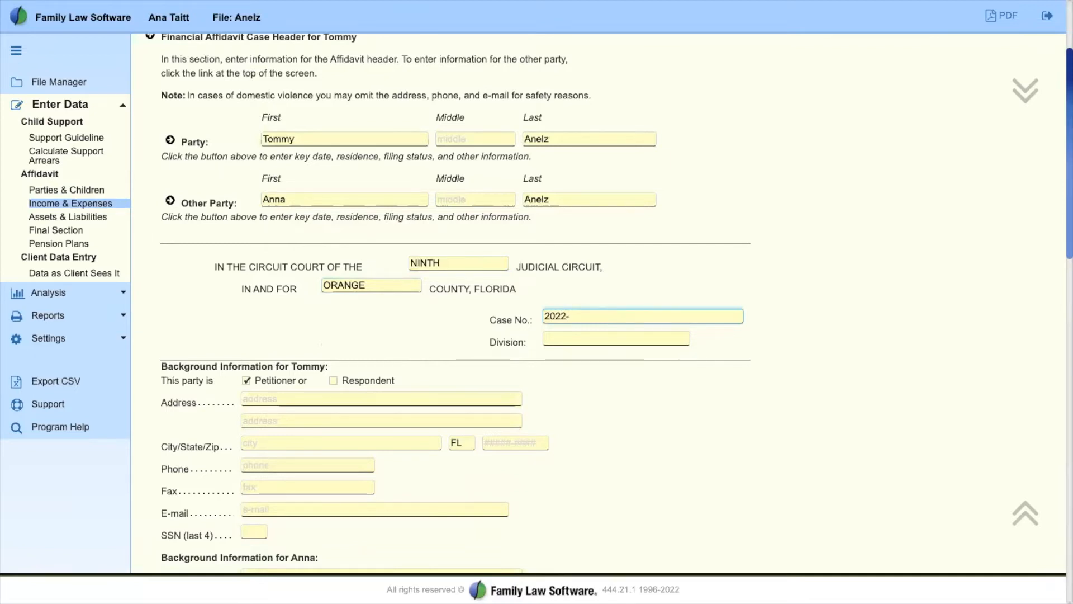
text(203920398)
click(677, 335)
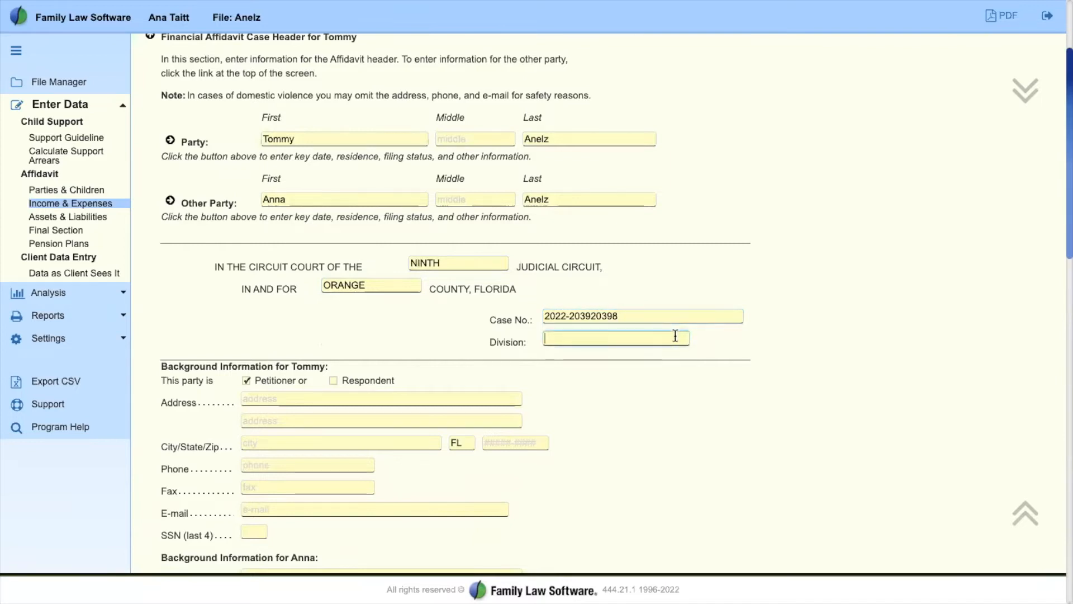
text(21)
Step: Extend the petitioner's designation in the affidavit header to Petitioner/FORMER HUSBAND
scroll(718, 328, down, 5)
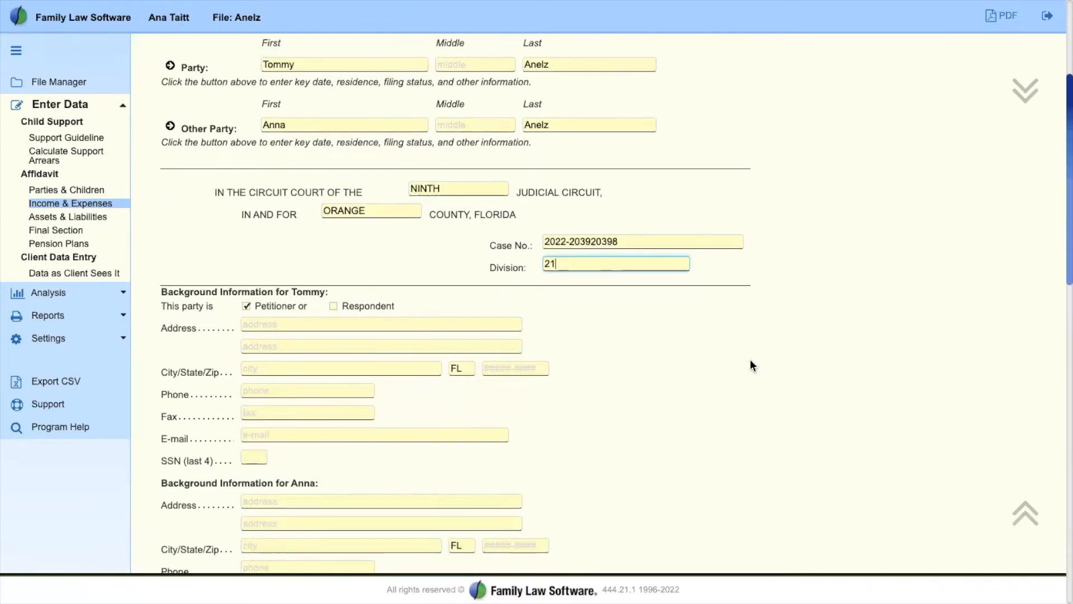
scroll(517, 302, down, 3)
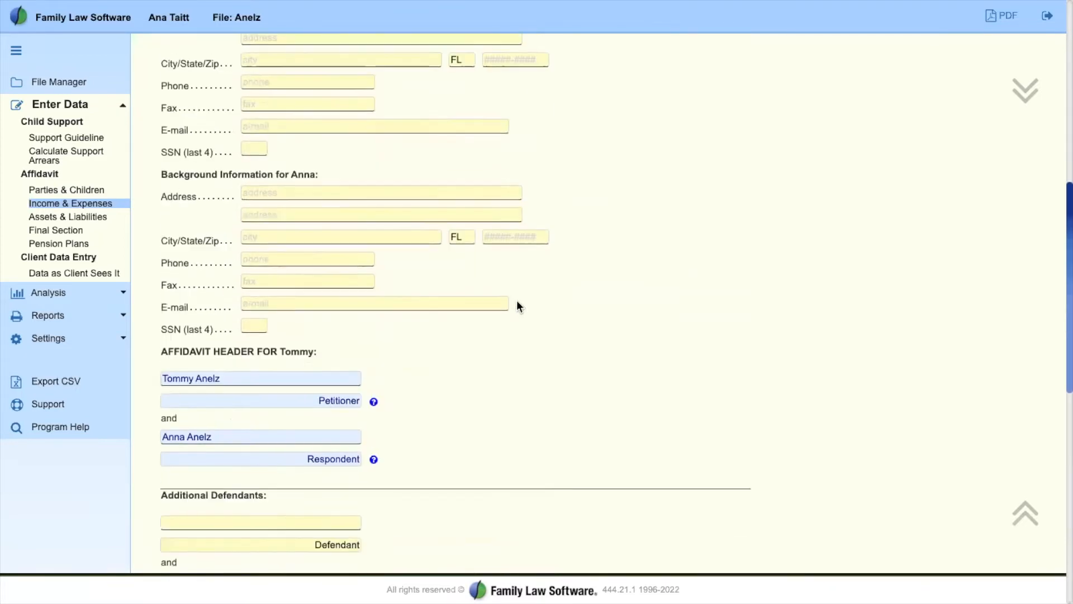
scroll(330, 307, down, 3)
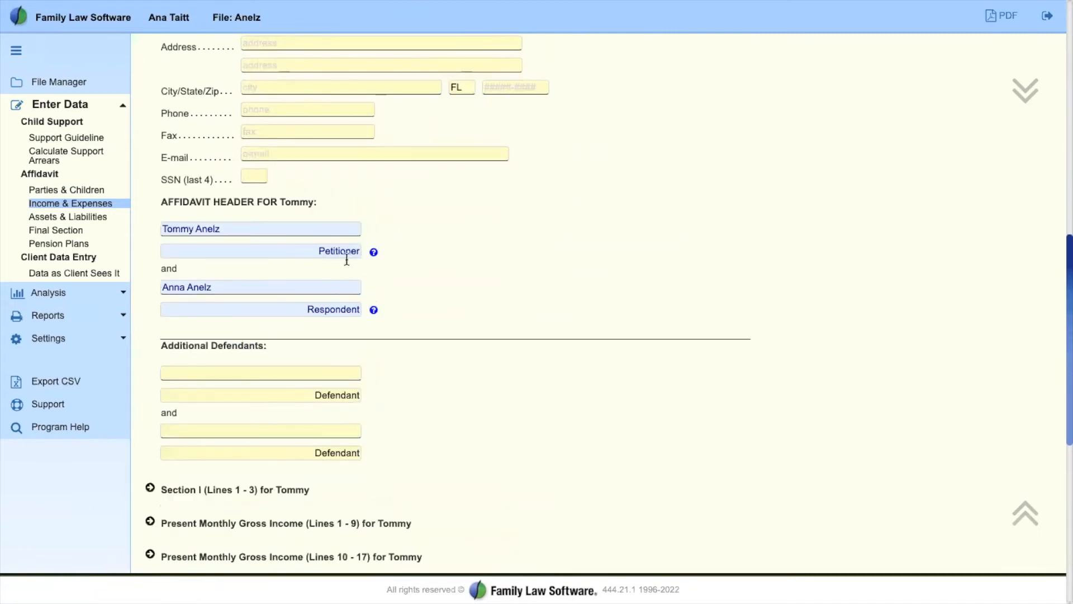
click(359, 250)
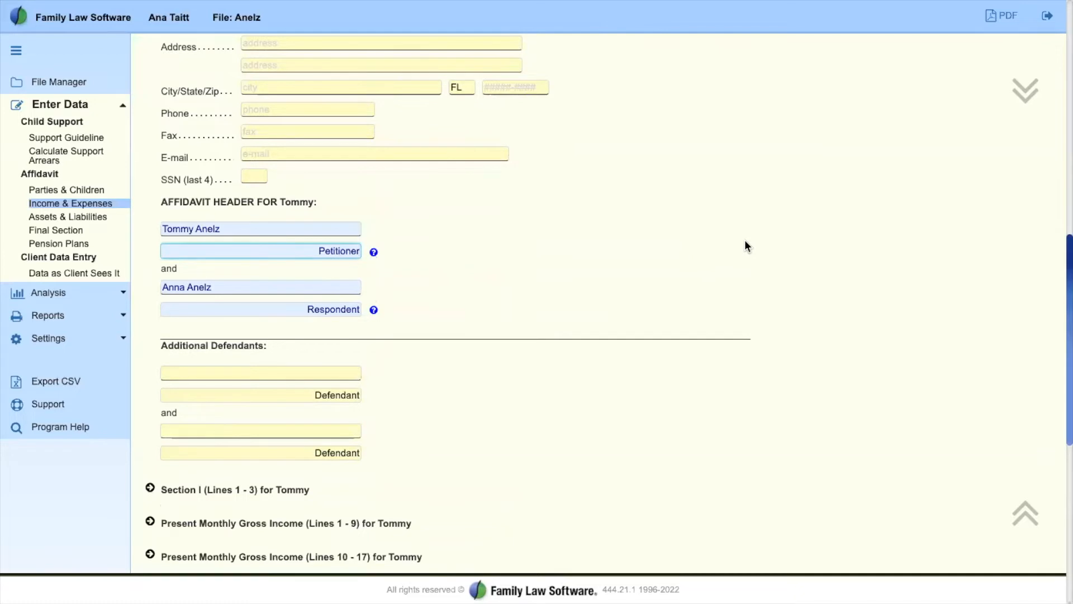
text(/FORMER HUSBAND)
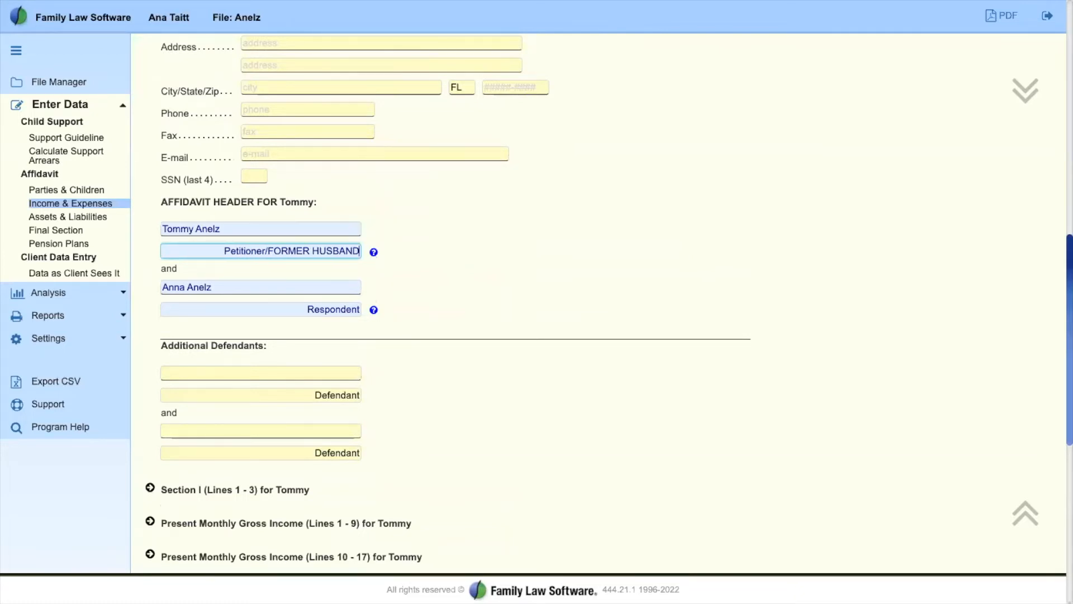
key(Tab)
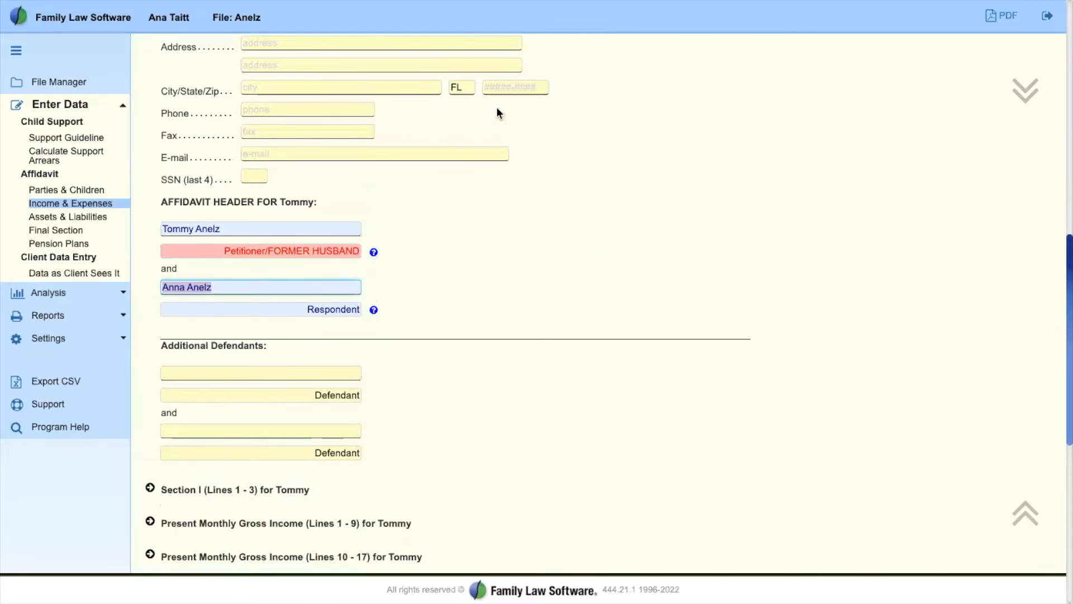
click(524, 283)
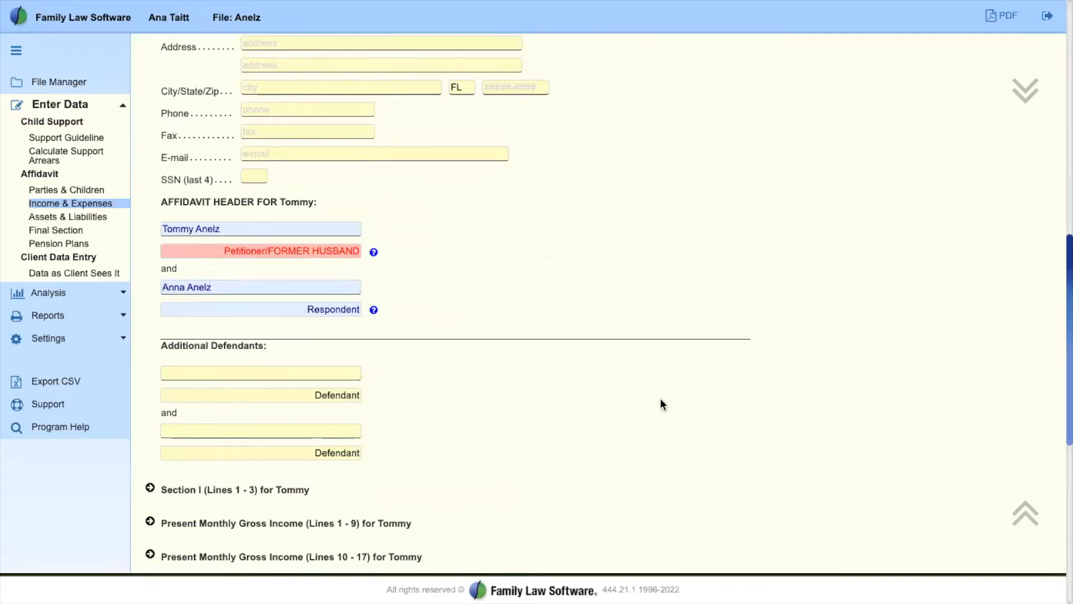
Step: Look over the remaining income and expense sections and collapse the Financial Affidavit Case Header
scroll(660, 403, down, 5)
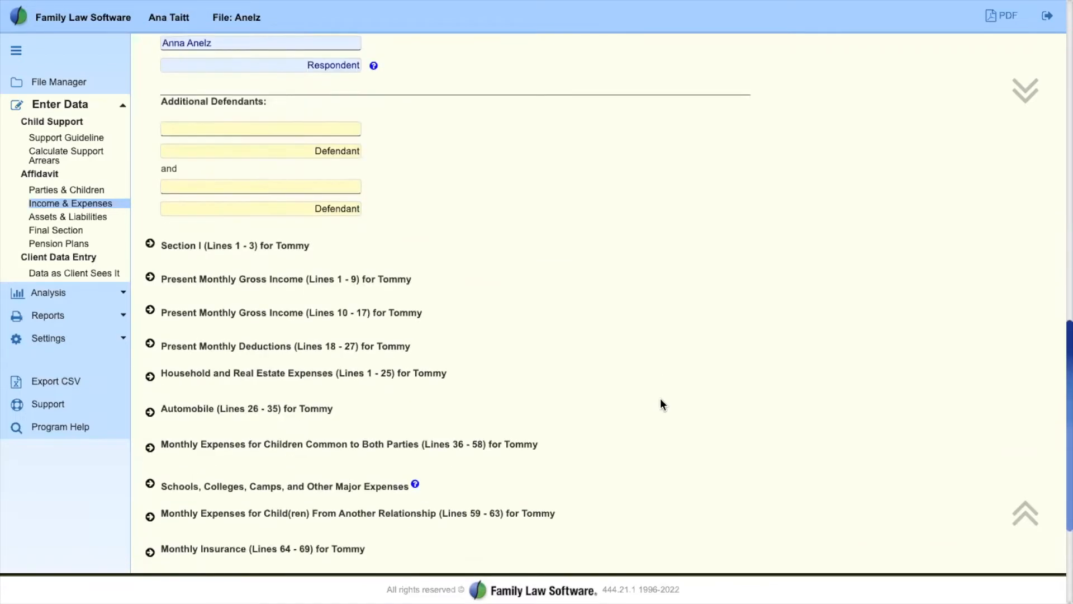
scroll(660, 399, down, 2)
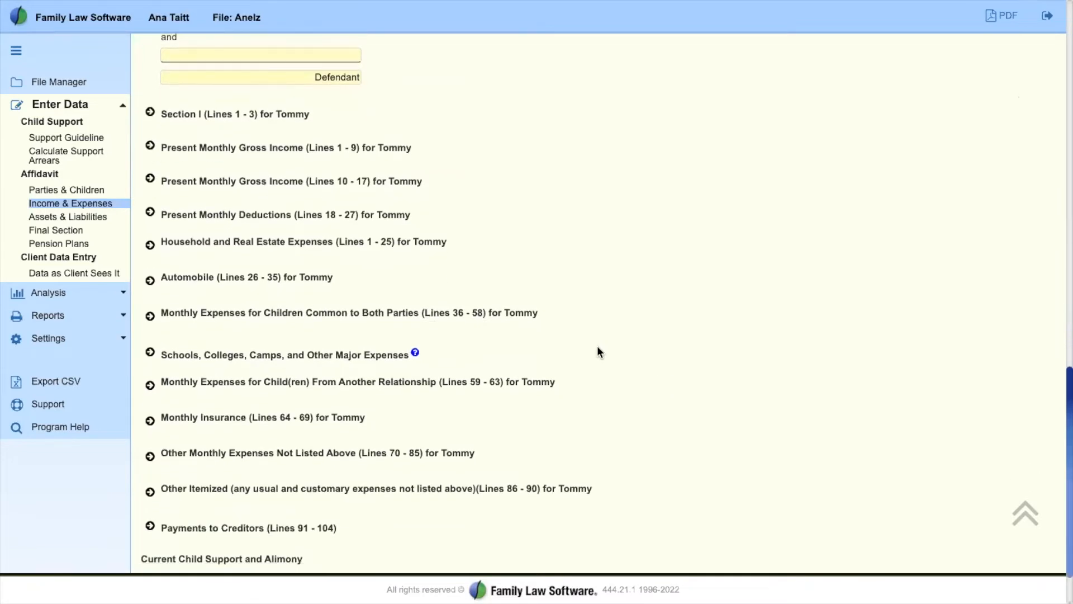
drag(160, 150, 410, 153)
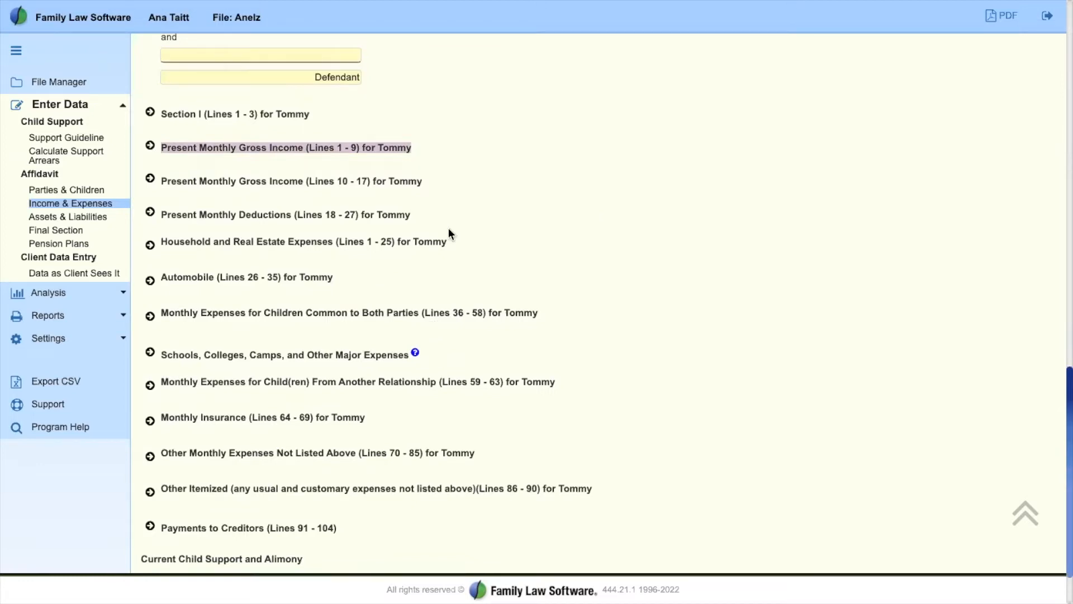
scroll(445, 213, up, 15)
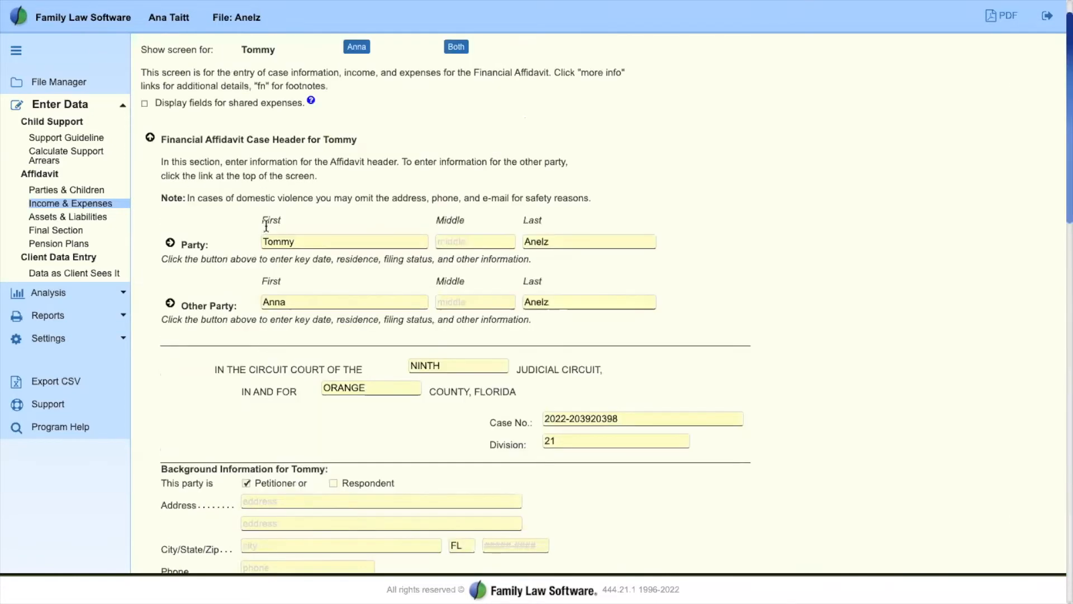
scroll(266, 227, up, 1)
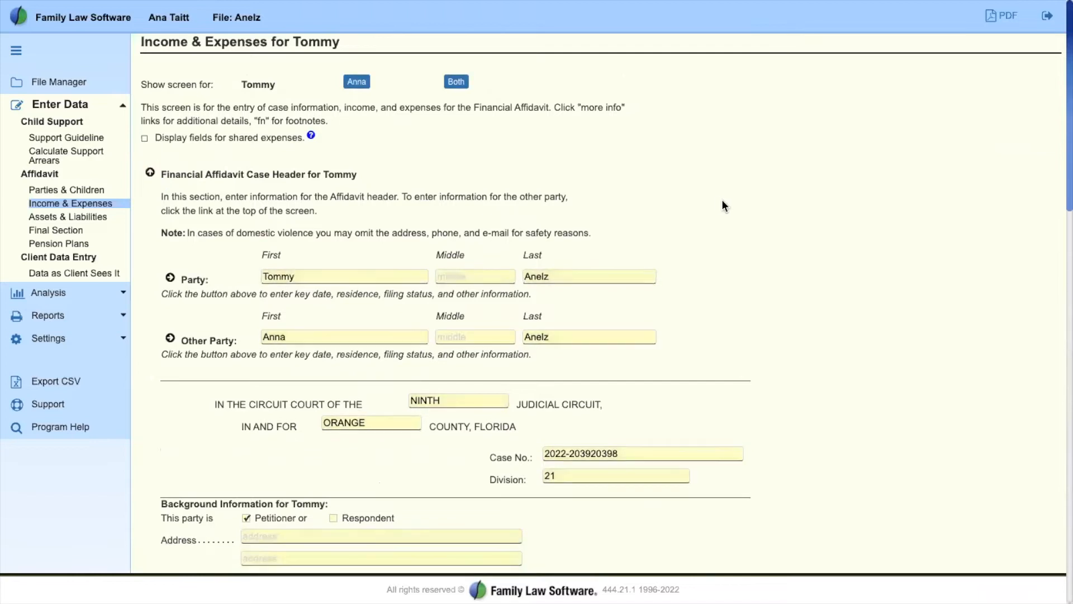
scroll(751, 259, down, 2)
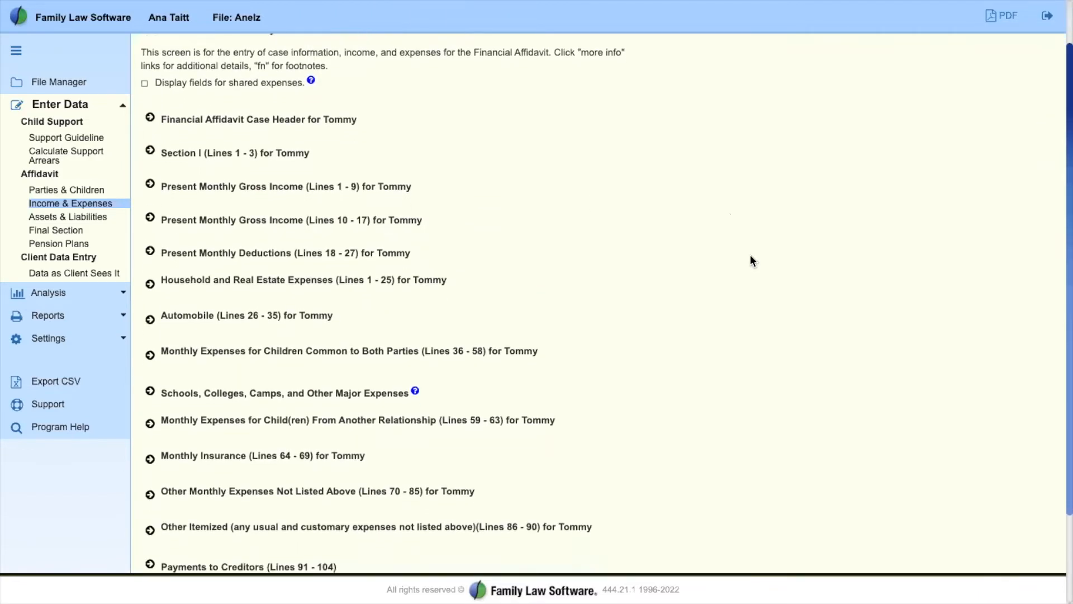
scroll(751, 259, down, 1)
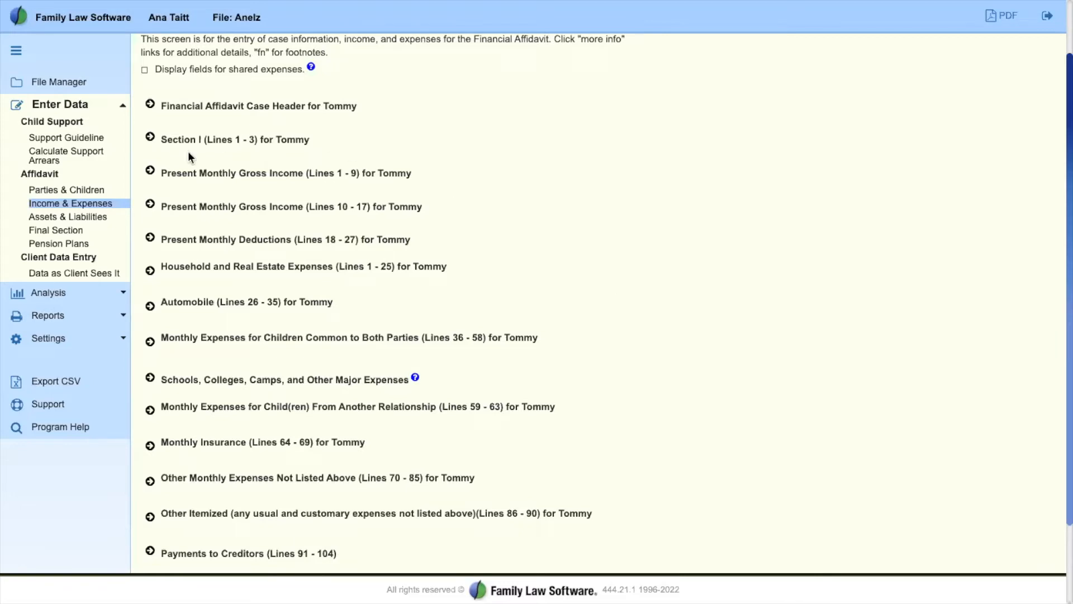
Step: Expand the first party's Present Monthly Gross Income (Lines 1 - 9) section and review the gross pay stub wage fields
drag(161, 173, 422, 177)
click(151, 173)
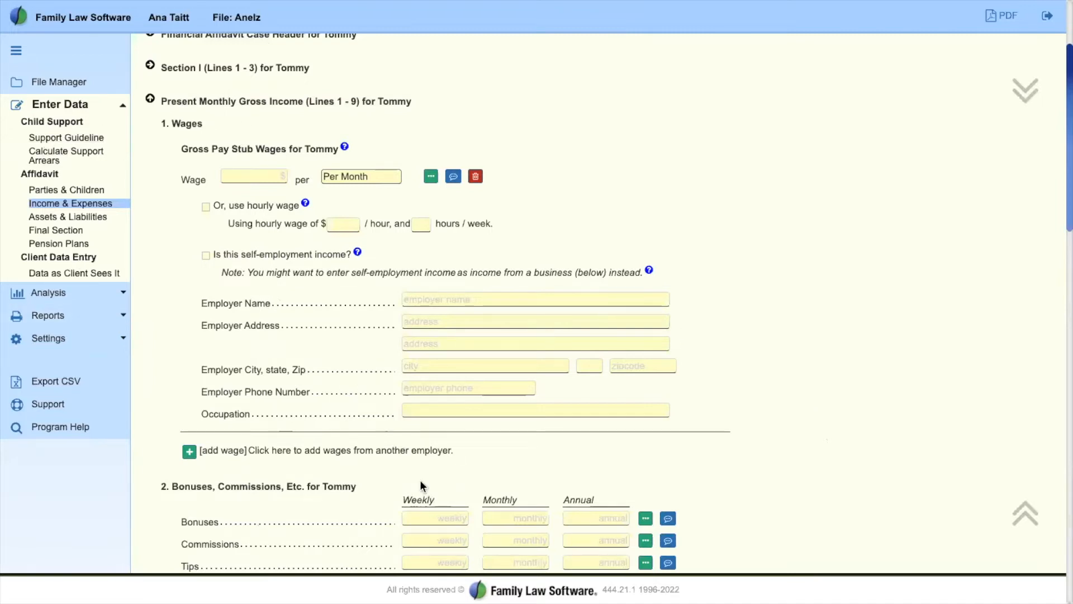
drag(306, 98, 463, 107)
click(739, 159)
drag(180, 123, 304, 146)
drag(180, 148, 323, 149)
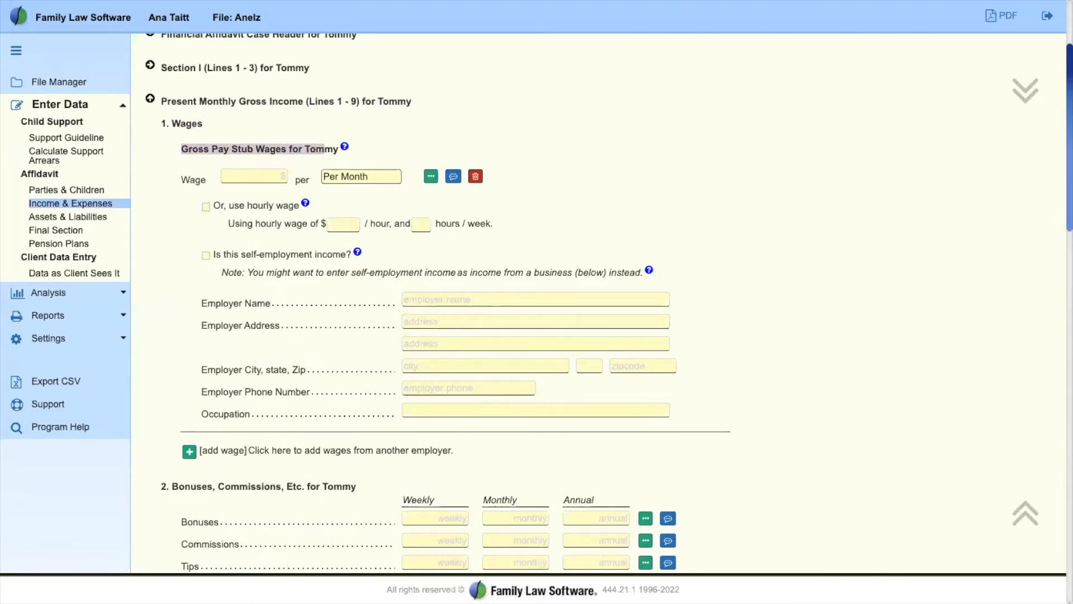
click(414, 144)
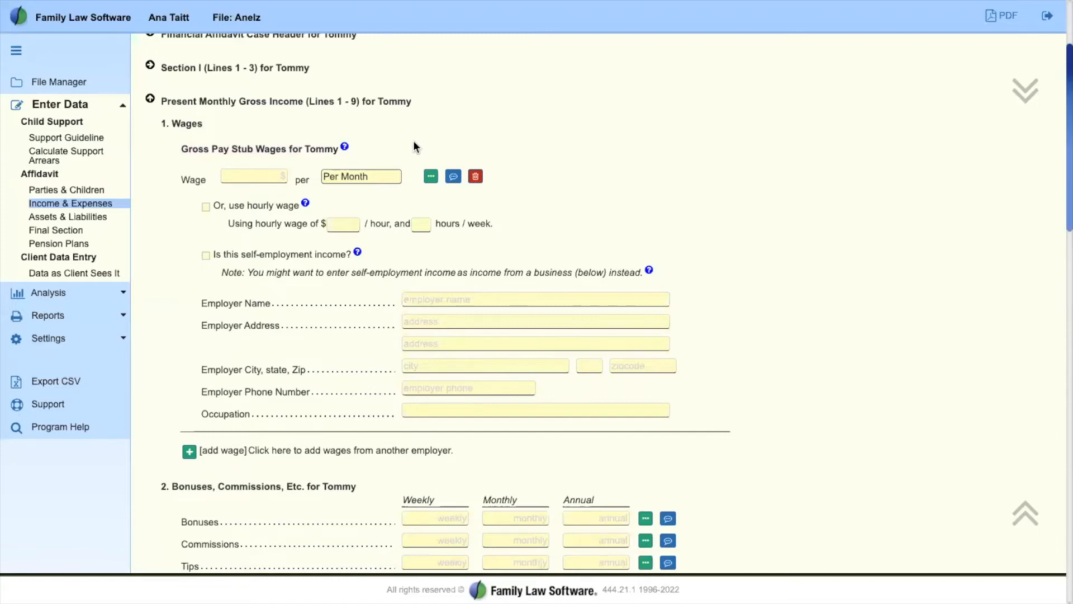
Step: Enter gross pay stub wages of 5,500 for the first party with the pay period Per Month
click(273, 173)
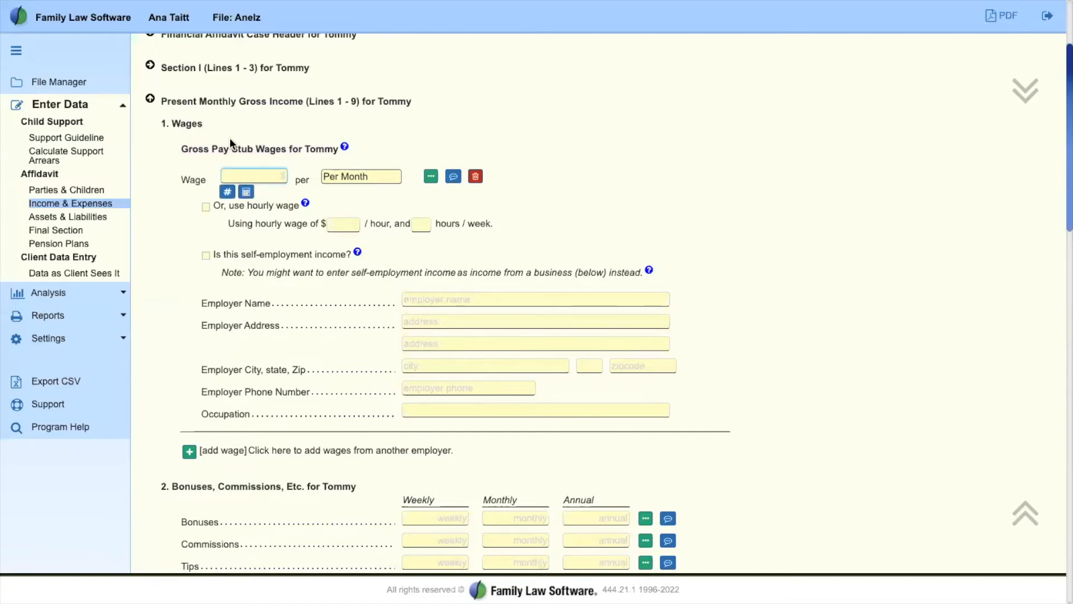
text(5,50)
text(00)
key(Tab)
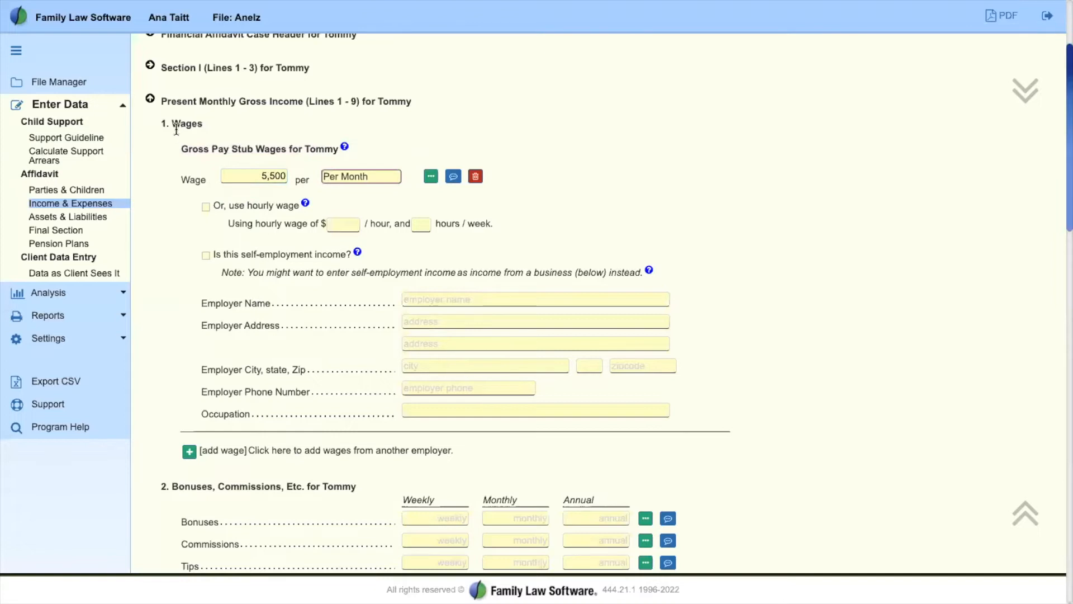
click(369, 177)
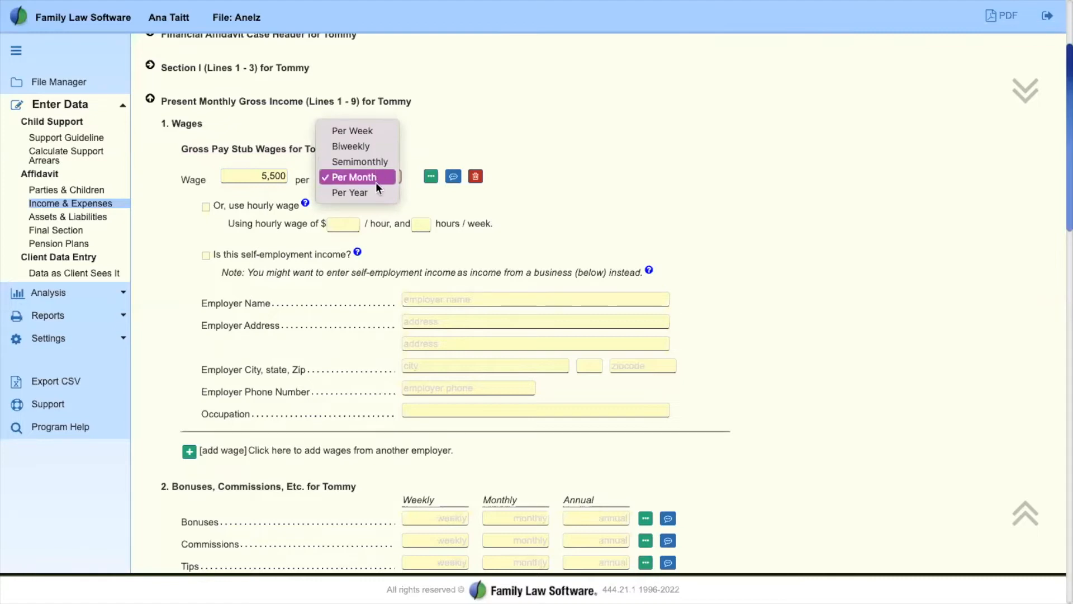
click(370, 178)
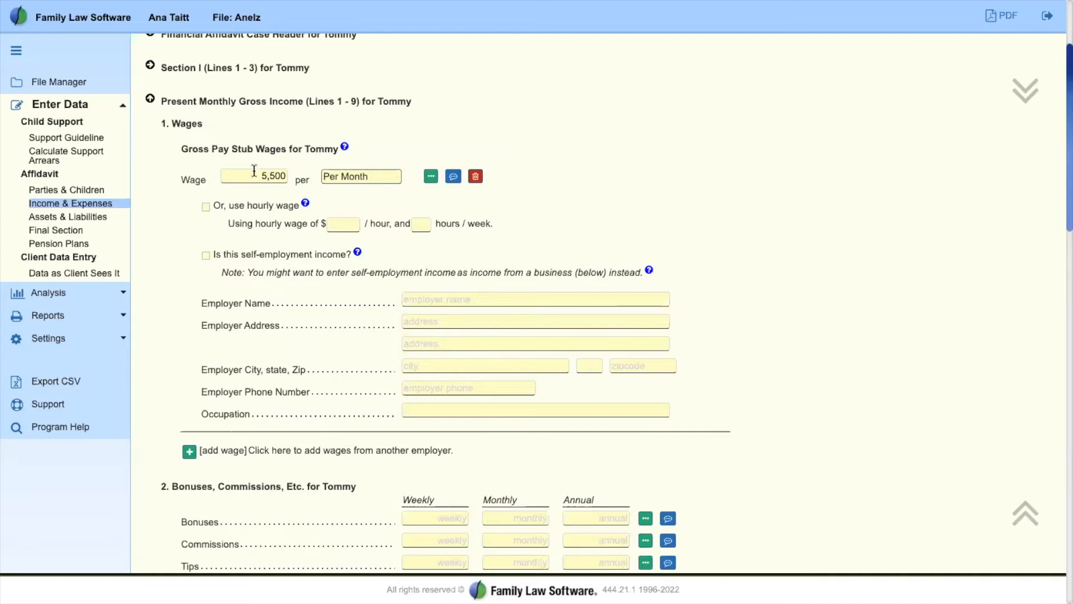
Step: Review the special edit options for the wage amount and close them without making changes
click(277, 174)
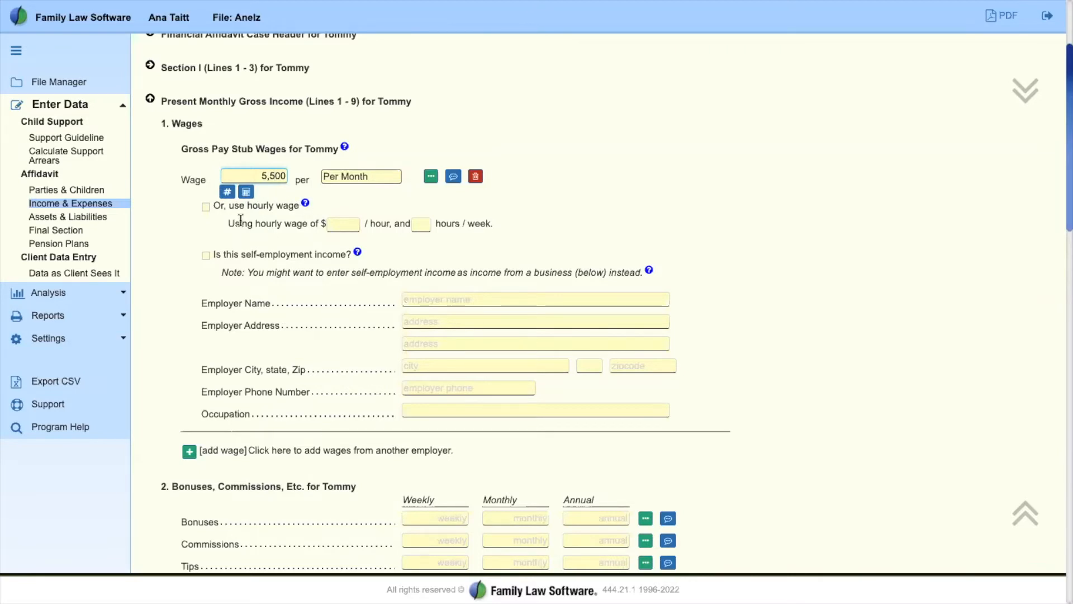
click(230, 193)
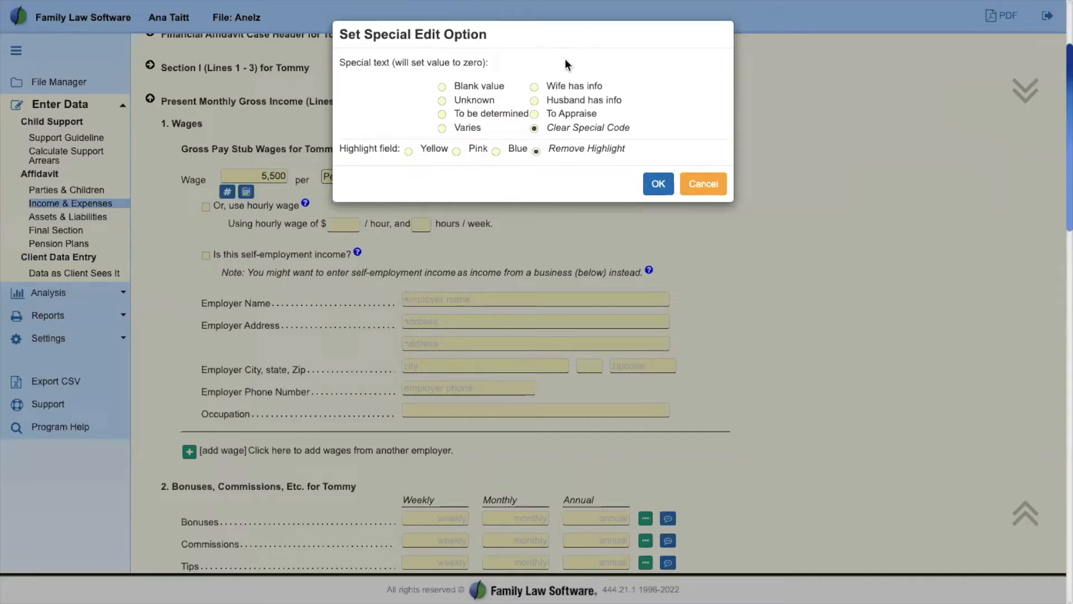
drag(557, 86, 609, 117)
click(509, 38)
click(702, 183)
scroll(304, 158, down, 2)
click(260, 98)
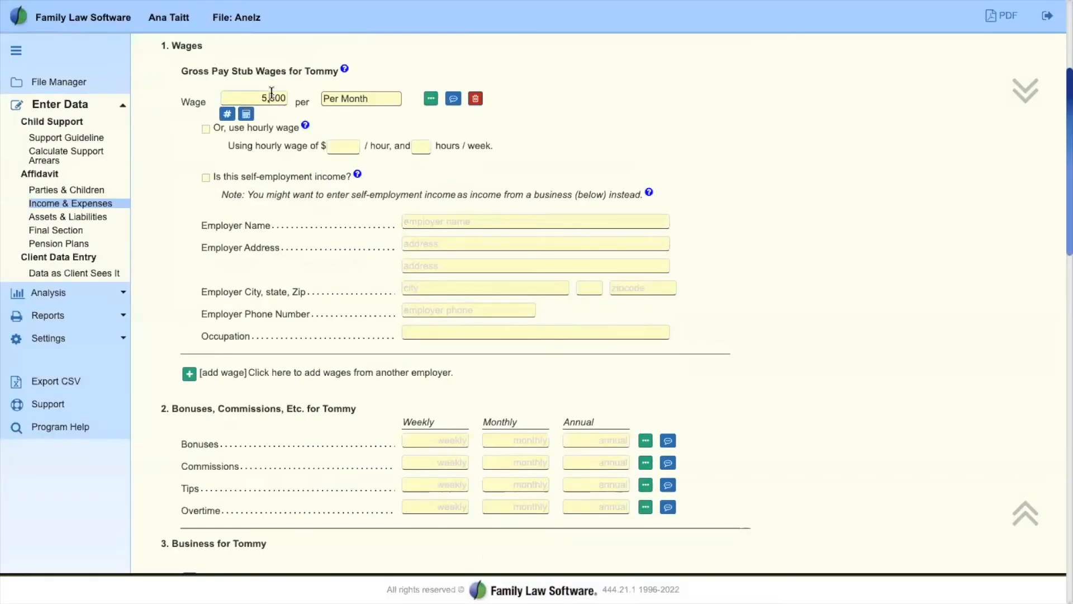
scroll(384, 150, up, 1)
click(539, 142)
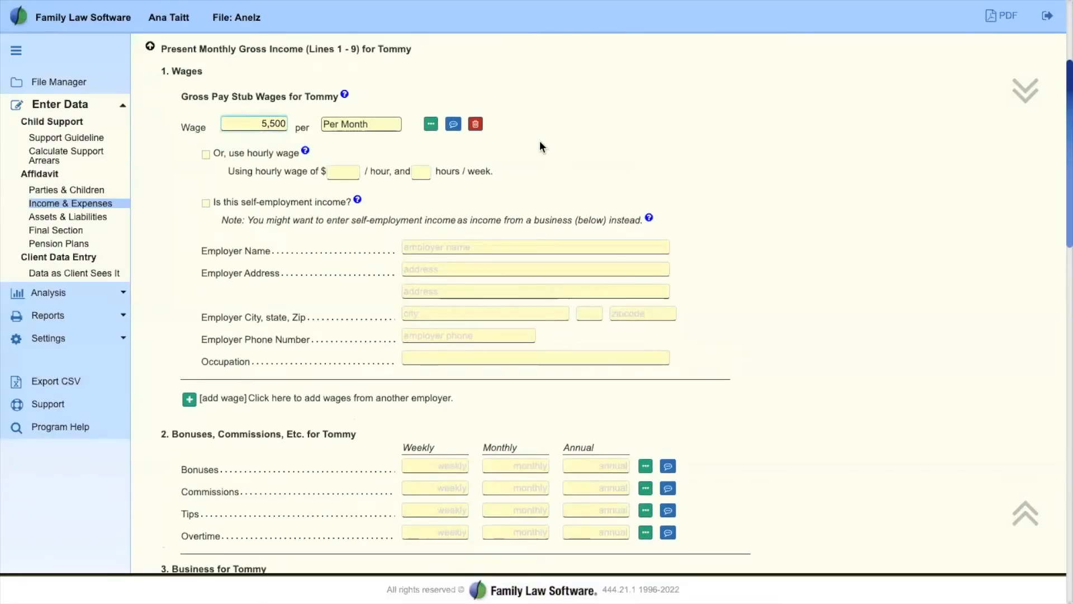
scroll(564, 138, up, 2)
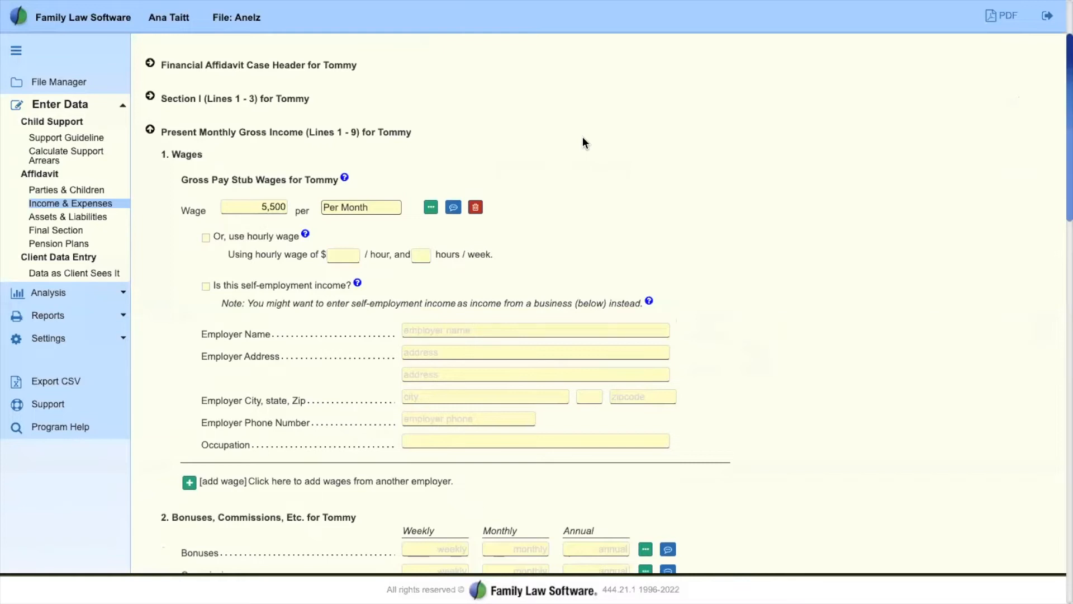
Step: Write a footnote for the first party's wage entry reading "This is my footnote.... NFRRDKNFKRELJNFGKLREMVL;REM"
click(453, 208)
drag(346, 38, 442, 112)
click(472, 113)
text(T)
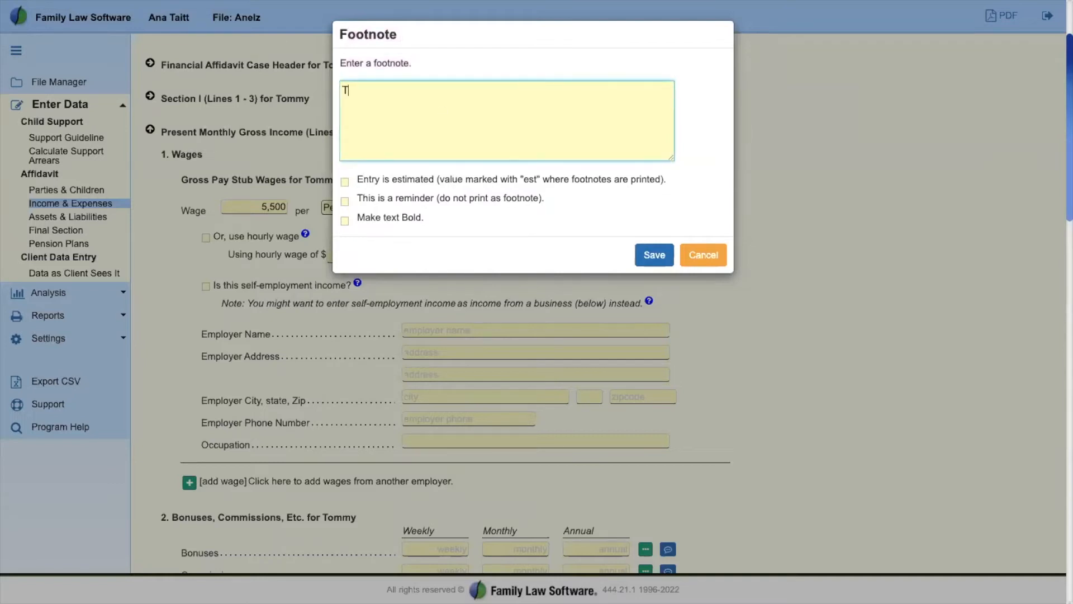
text(his is ,)
text(my footmot)
key(BackSpace)
key(BackSpace)
key(BackSpace)
text(note.... NFRRDKNFKRELJNFGKLREMVL;REM)
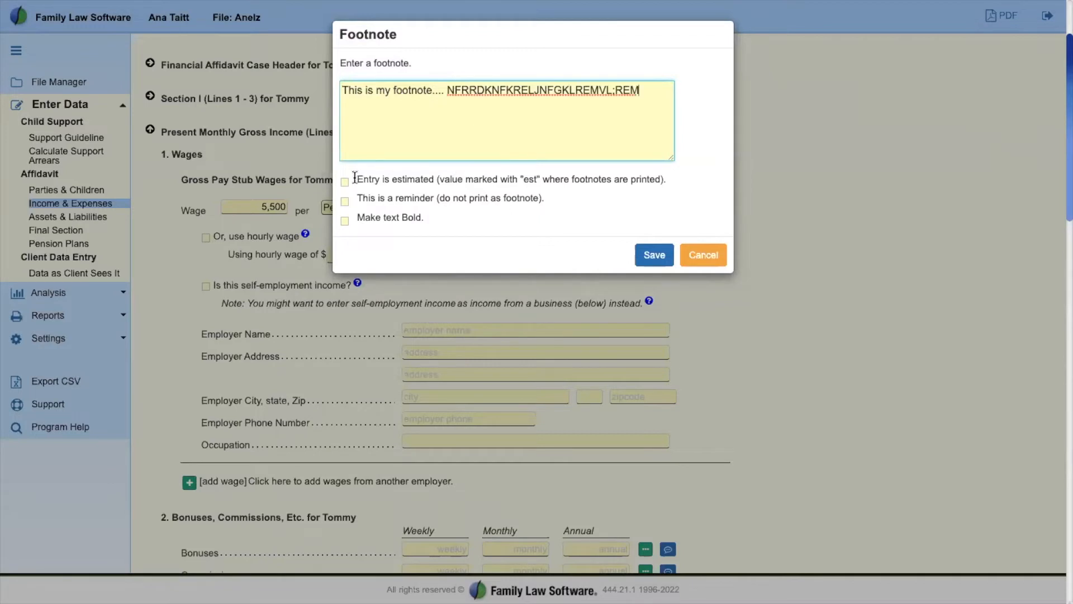
Step: Mark the wage footnote's entry as estimated, make its text bold, and save it
drag(356, 177, 528, 218)
click(527, 217)
click(344, 220)
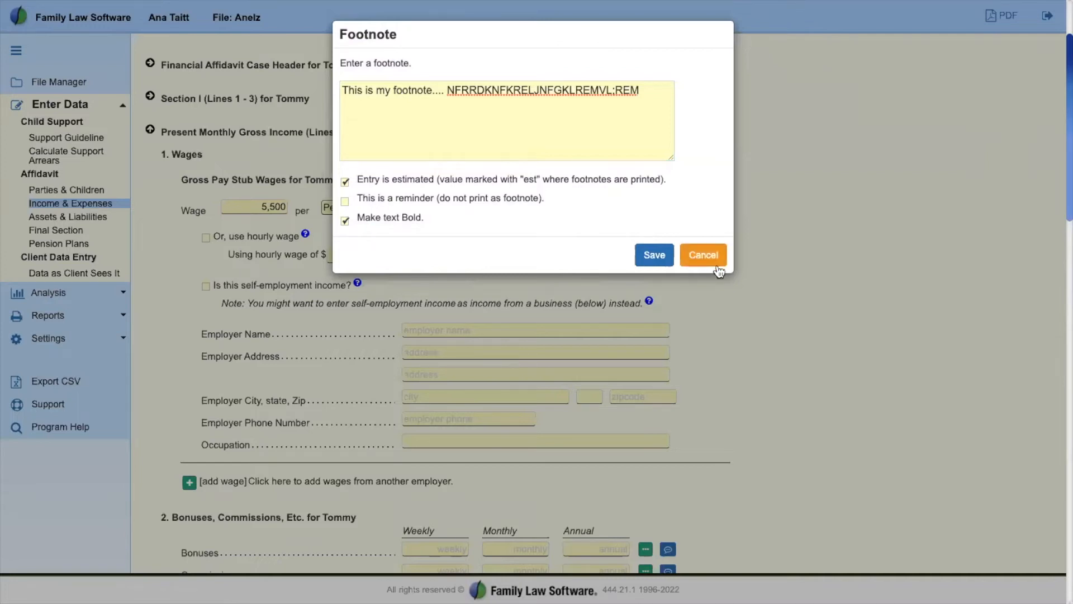
click(668, 257)
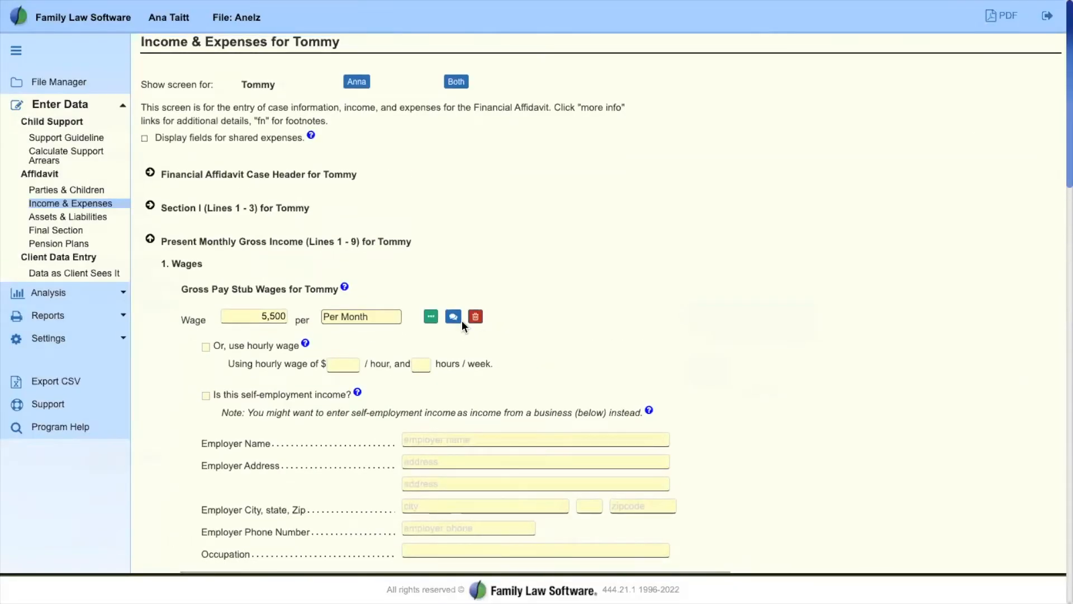
Step: Review the hourly wage and self-employment options under the first party's gross pay stub wages
scroll(461, 353, down, 1)
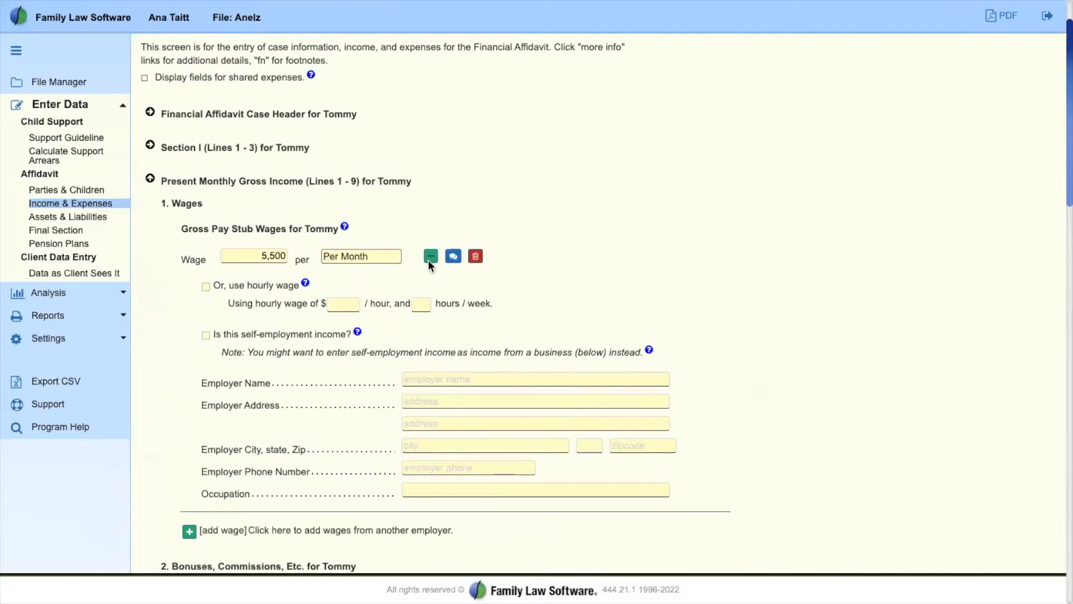
scroll(503, 297, down, 1)
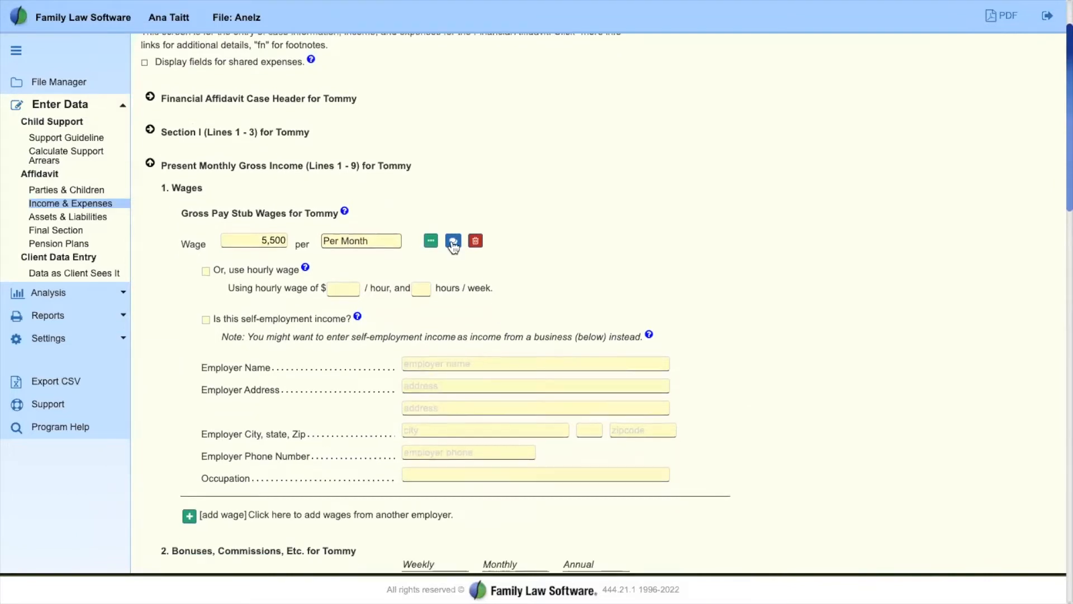
scroll(577, 303, down, 2)
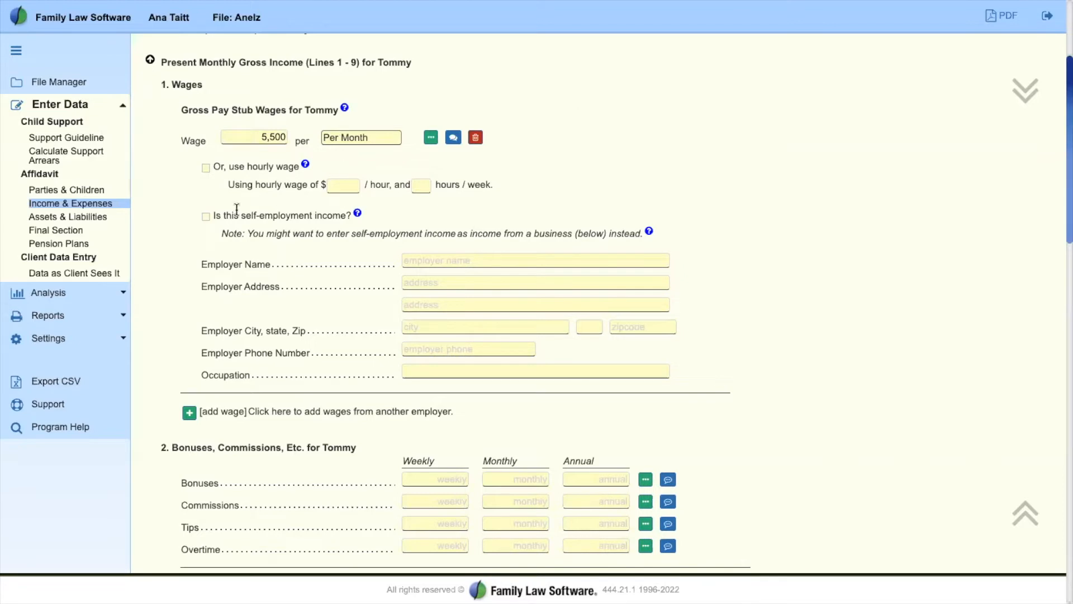
drag(340, 215, 225, 215)
click(295, 254)
drag(247, 165, 272, 185)
click(290, 252)
Step: Look through the other income entries on Lines 1 - 9, from bonuses and business to Social Security and alimony
scroll(287, 269, down, 1)
drag(157, 68, 233, 77)
scroll(290, 233, down, 1)
scroll(291, 233, down, 2)
drag(161, 320, 371, 328)
scroll(371, 328, down, 1)
scroll(372, 330, down, 1)
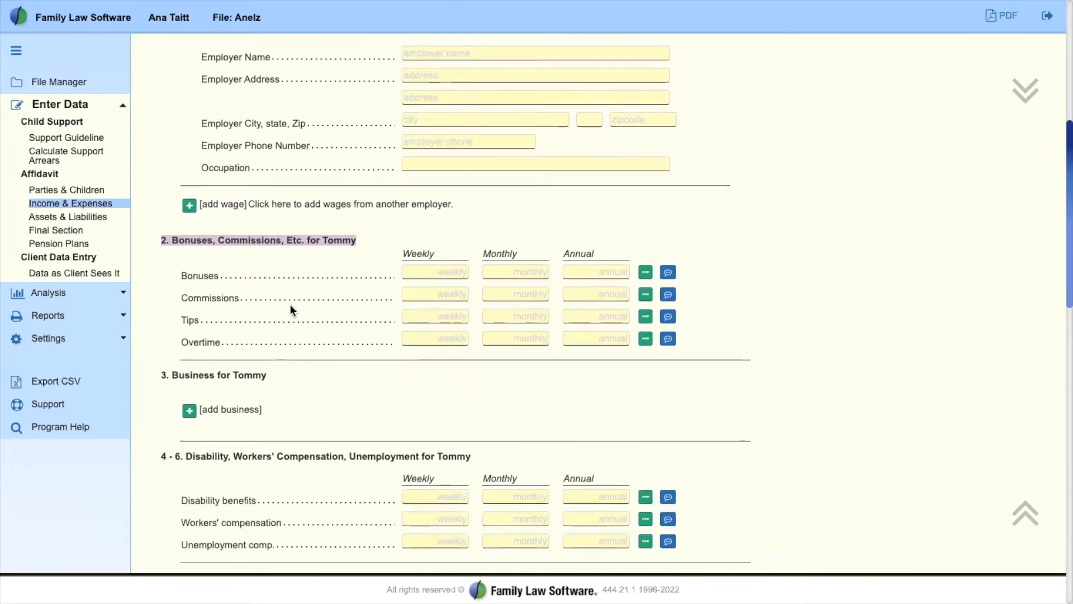
scroll(290, 306, down, 2)
scroll(290, 306, down, 10)
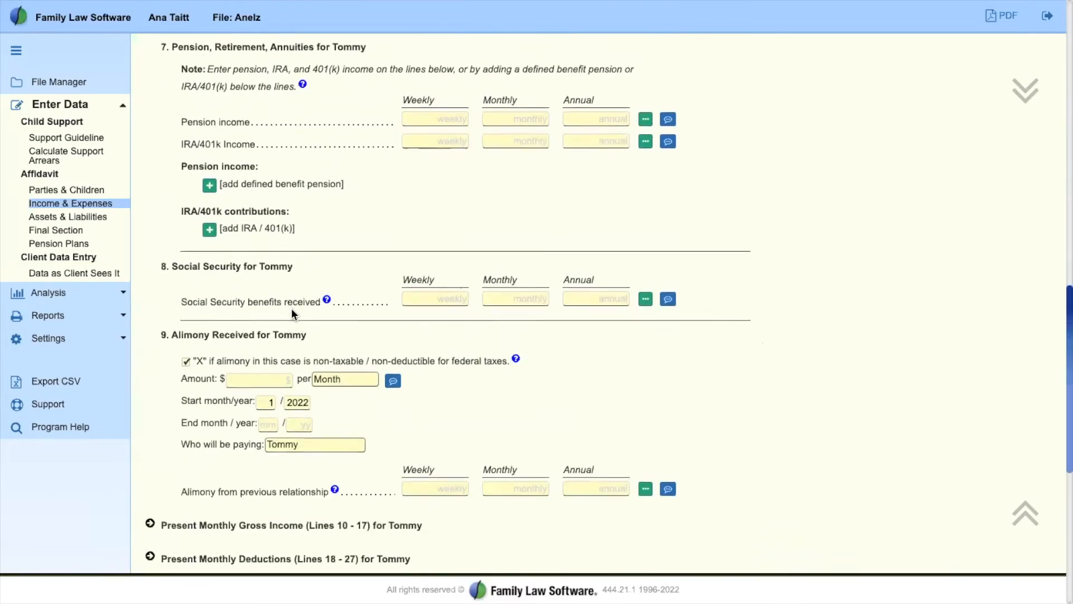
scroll(292, 309, down, 5)
Step: Review the headings of the remaining gross income, deduction and expense sections down to Payments to Creditors
drag(160, 210, 446, 218)
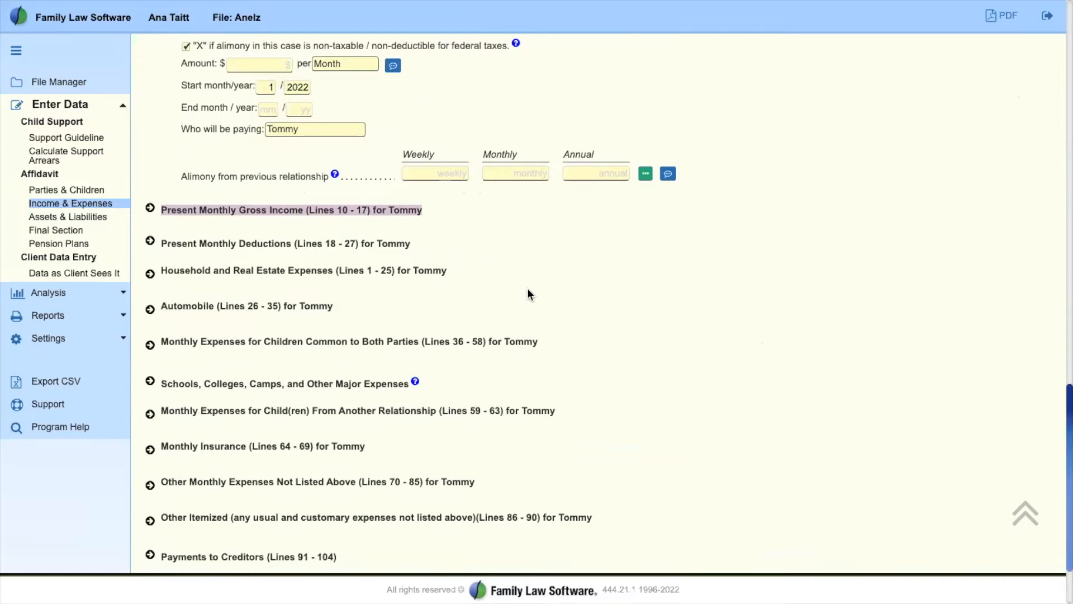
drag(163, 266, 307, 570)
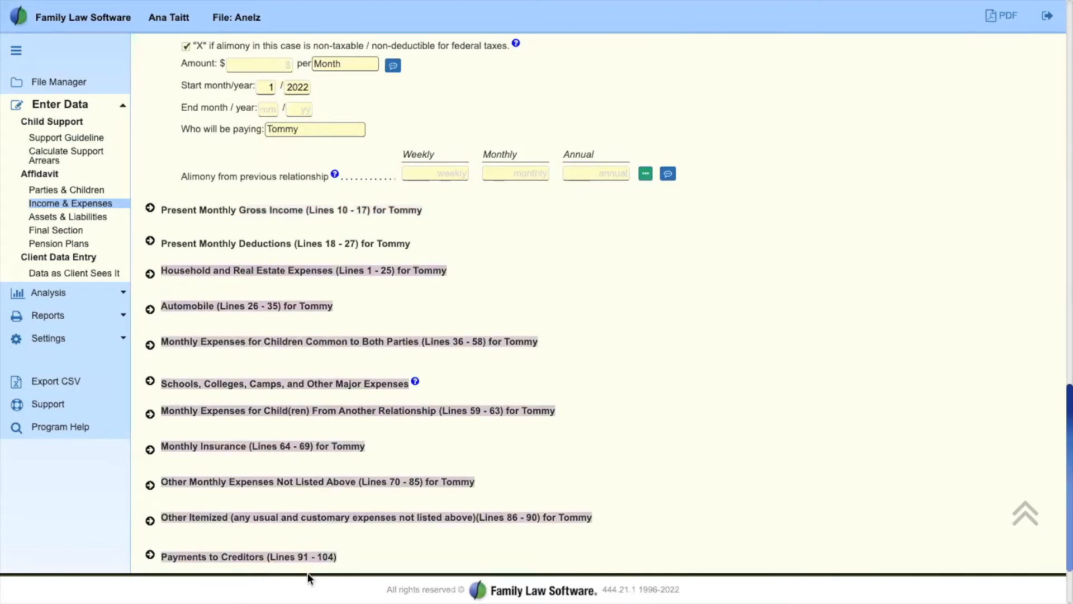
click(407, 307)
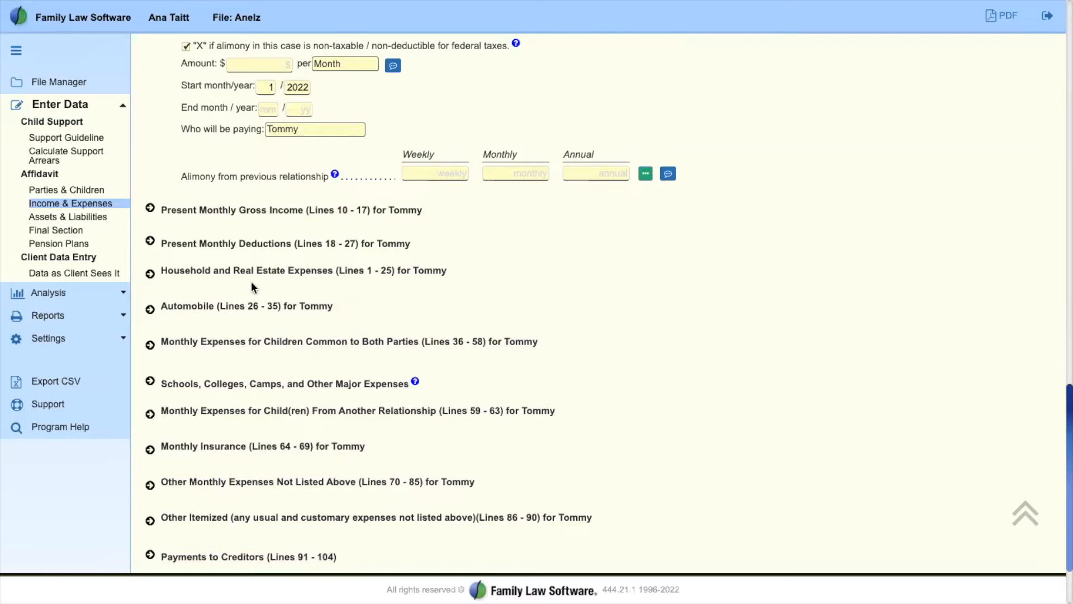
drag(160, 270, 488, 278)
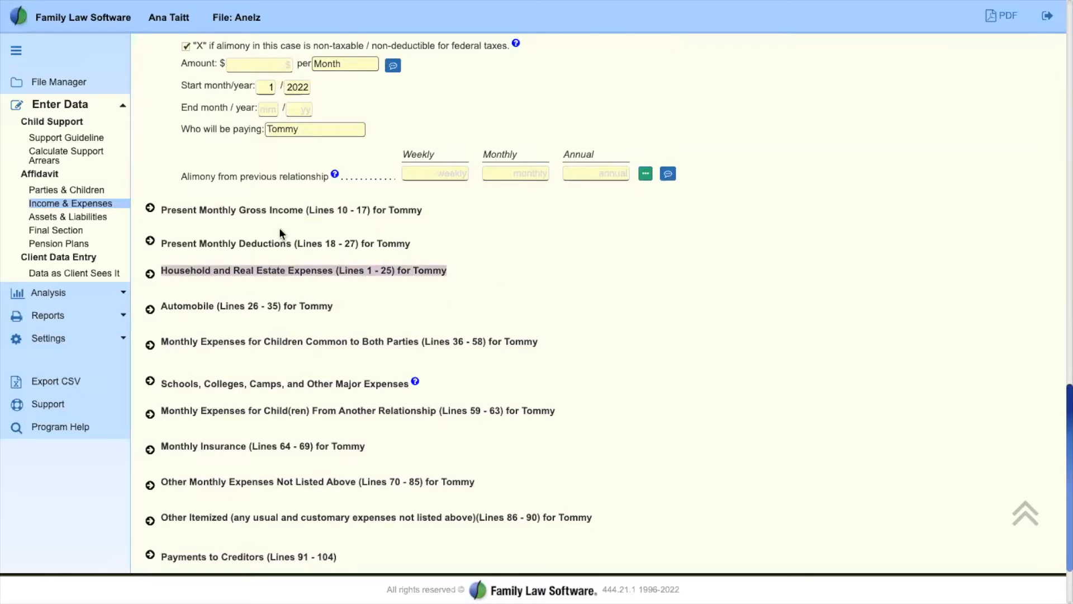
click(360, 208)
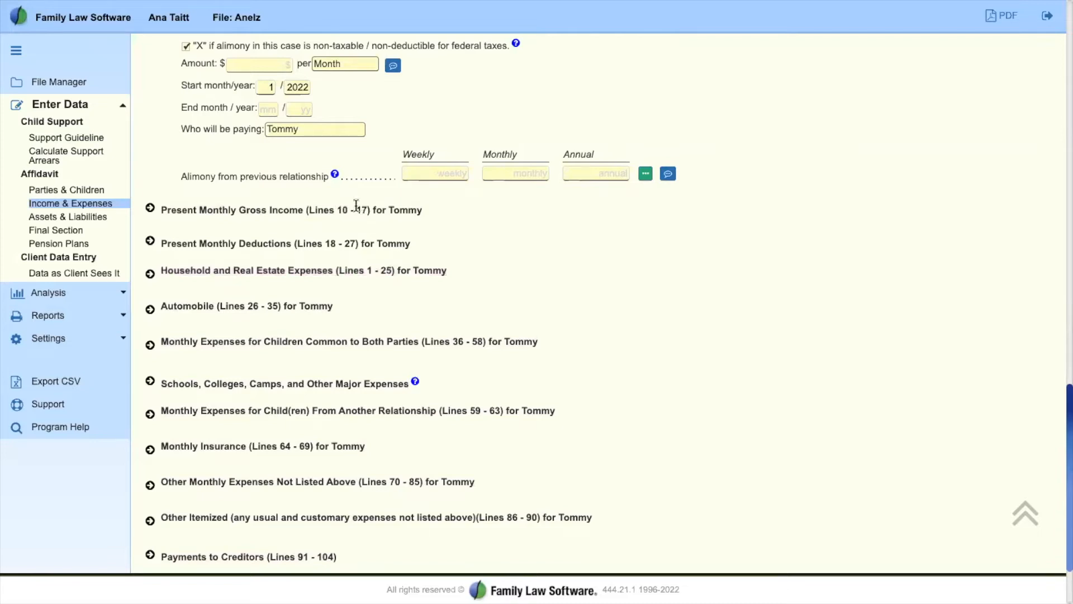
drag(299, 249, 414, 250)
click(483, 282)
Step: Expand the first party's Household and Real Estate Expenses (Lines 1 - 25) section and read its note
click(164, 280)
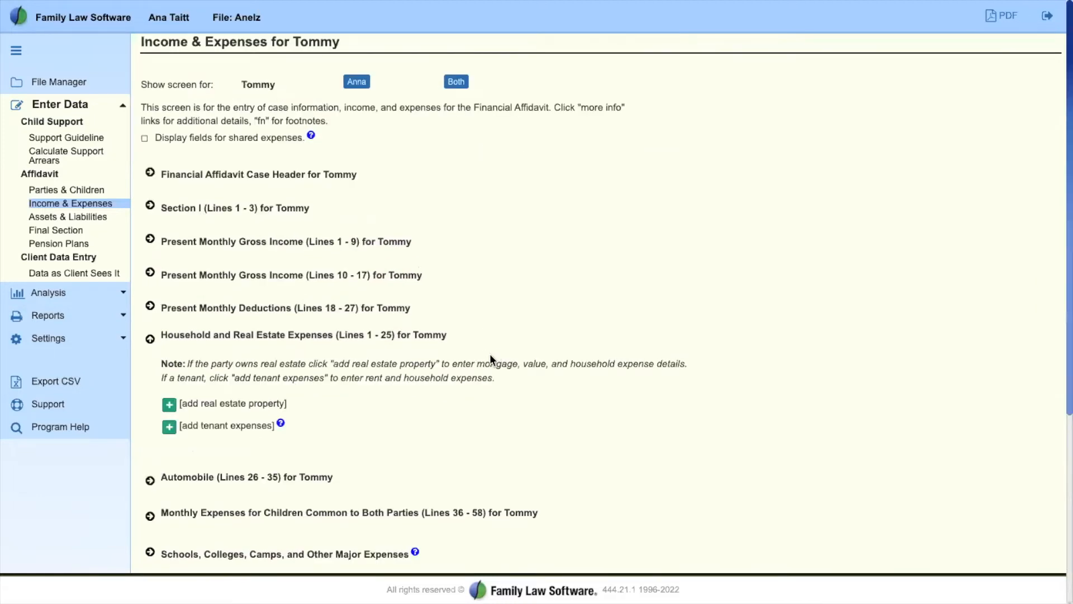
scroll(494, 387, down, 2)
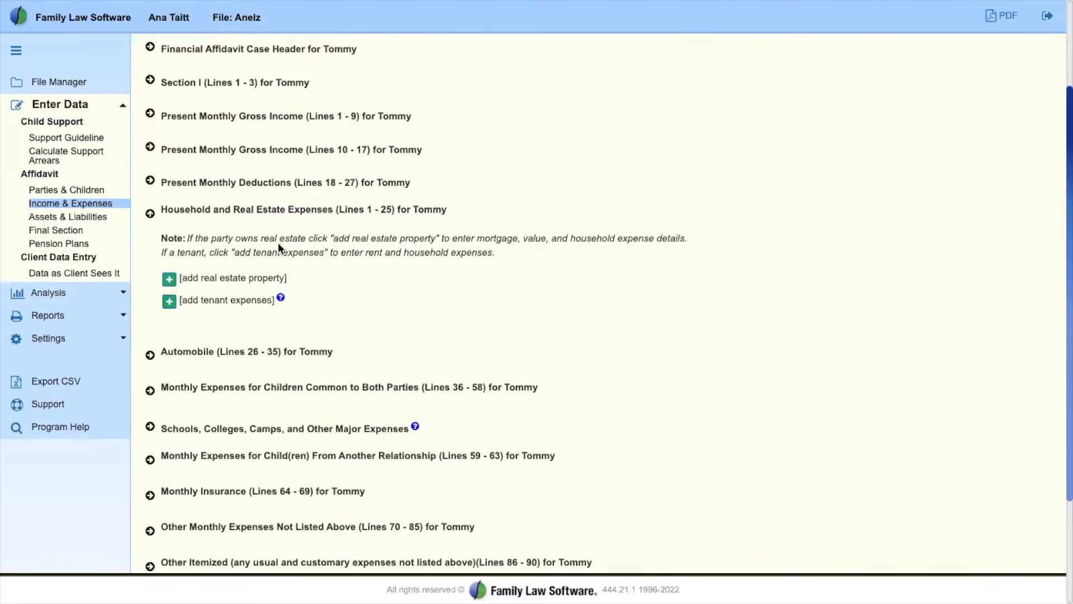
drag(160, 209, 654, 306)
click(366, 300)
Step: Compare the real estate property and tenant expenses options, and add a real estate property
drag(180, 278, 294, 280)
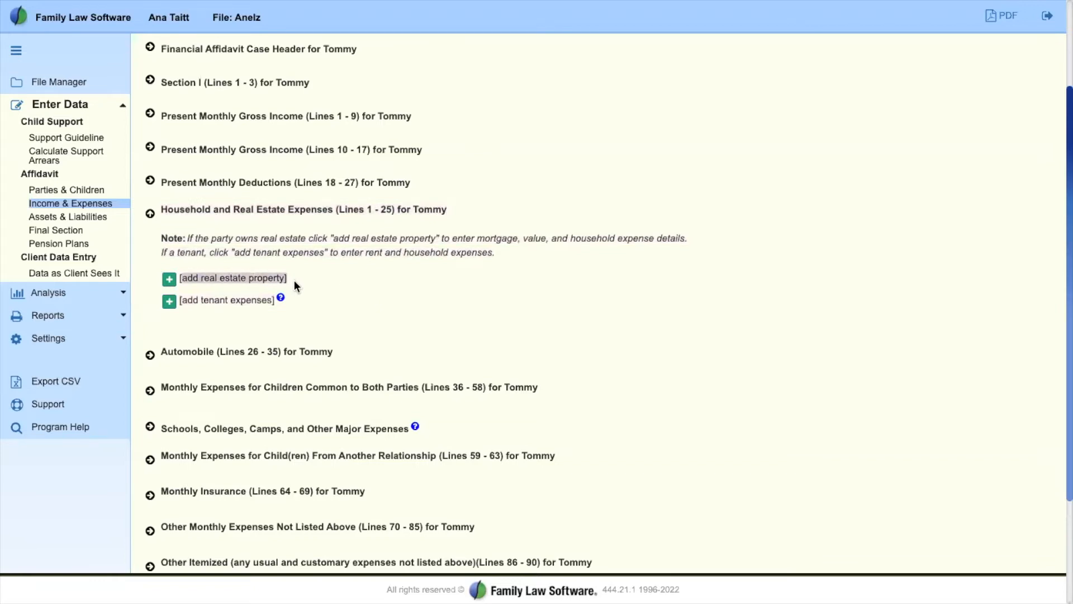
click(257, 277)
drag(201, 278, 297, 286)
click(226, 278)
drag(180, 300, 269, 301)
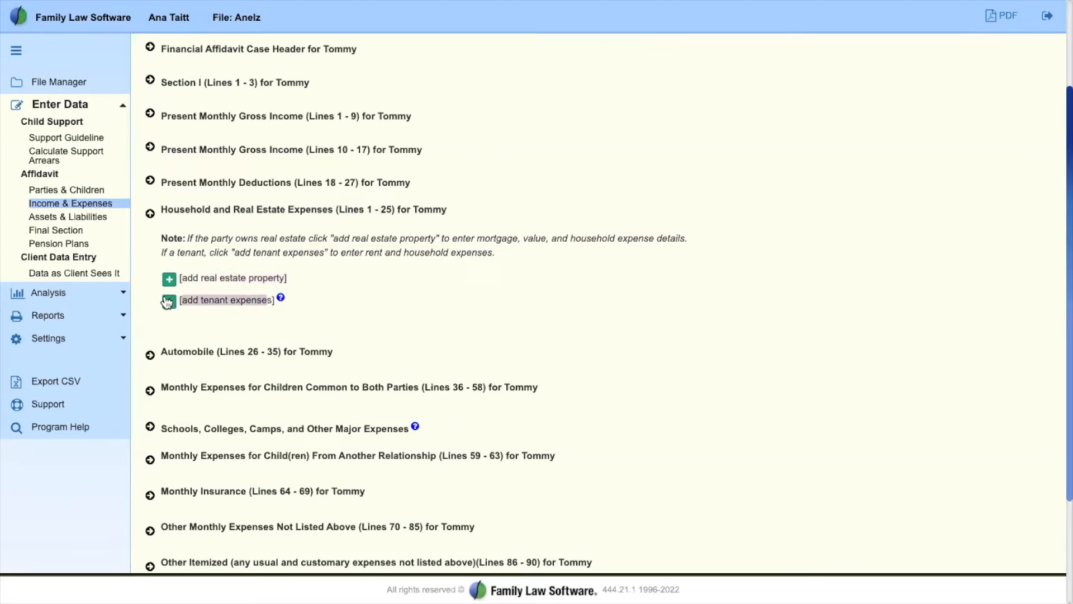
click(233, 306)
drag(240, 277, 249, 278)
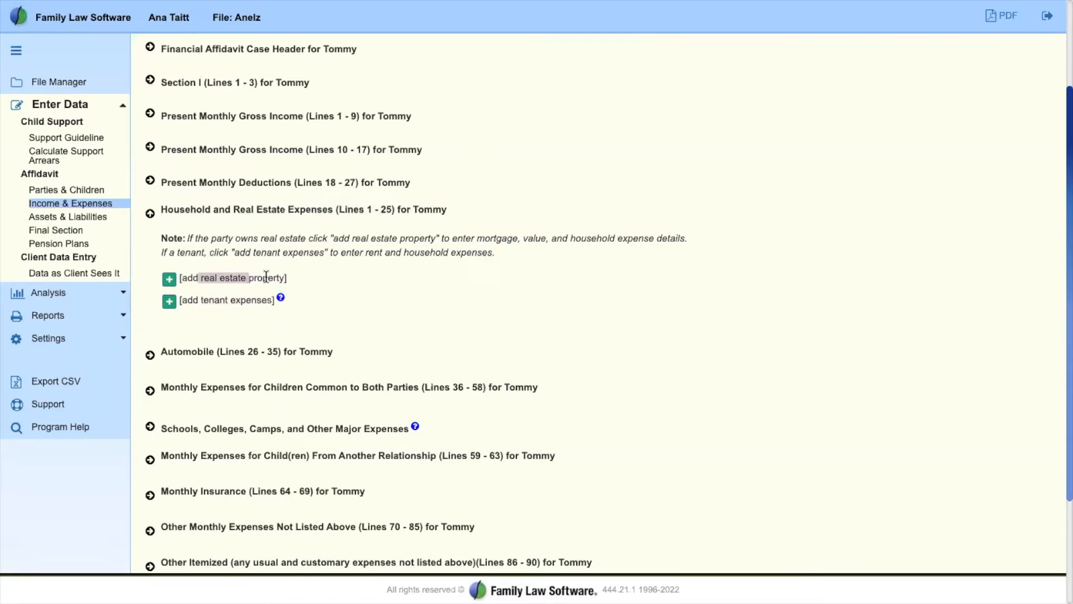
click(222, 298)
drag(201, 301, 268, 302)
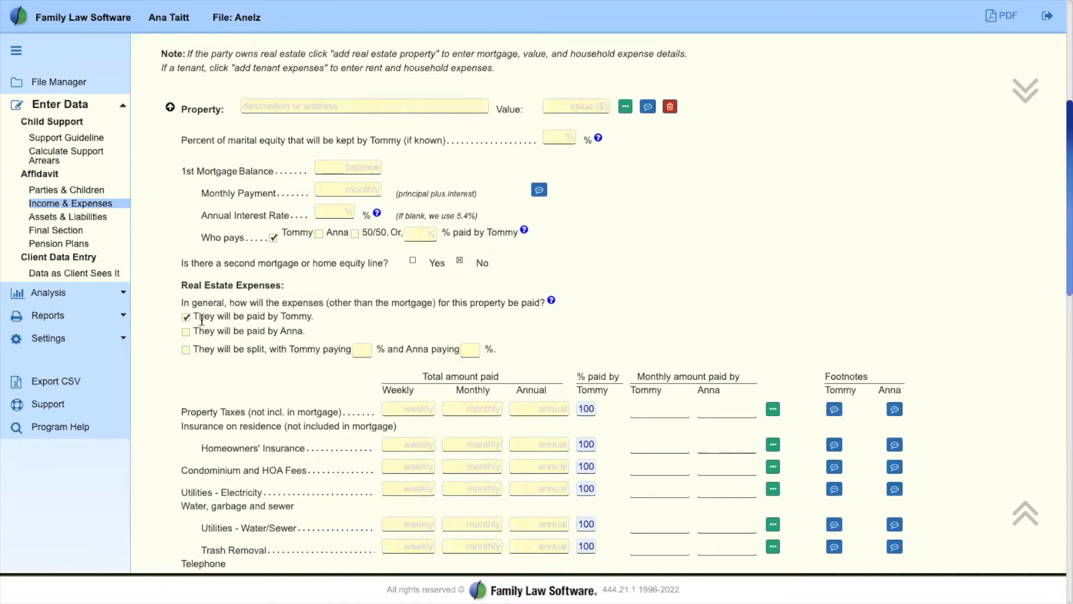
Step: Look over the new property's fields, enter its address, and set its value to 660,000
drag(182, 111, 344, 554)
click(219, 154)
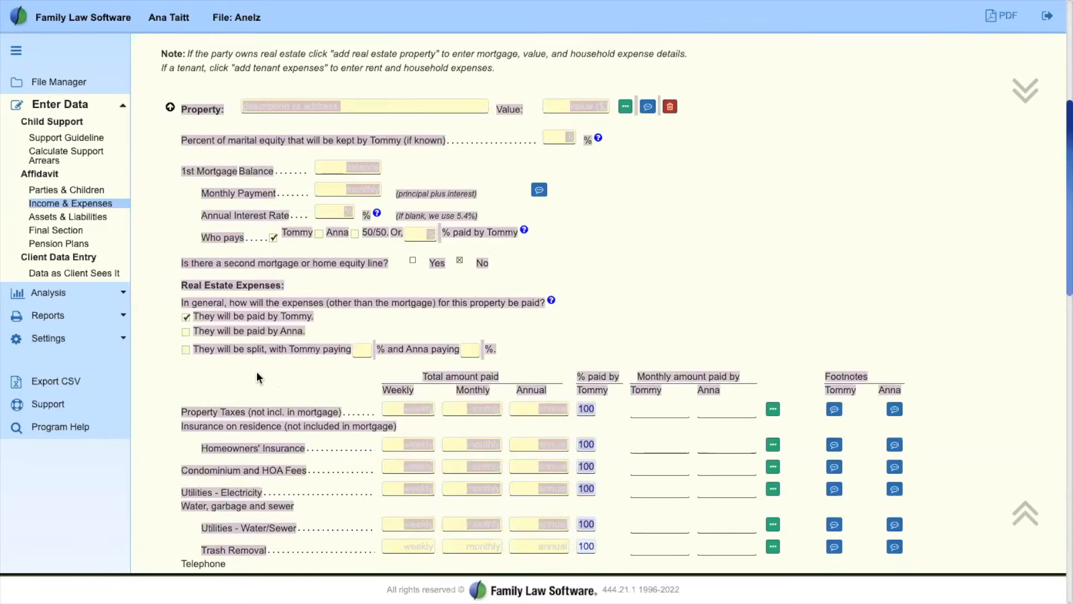
click(354, 107)
text(123 HOMESTEAD)
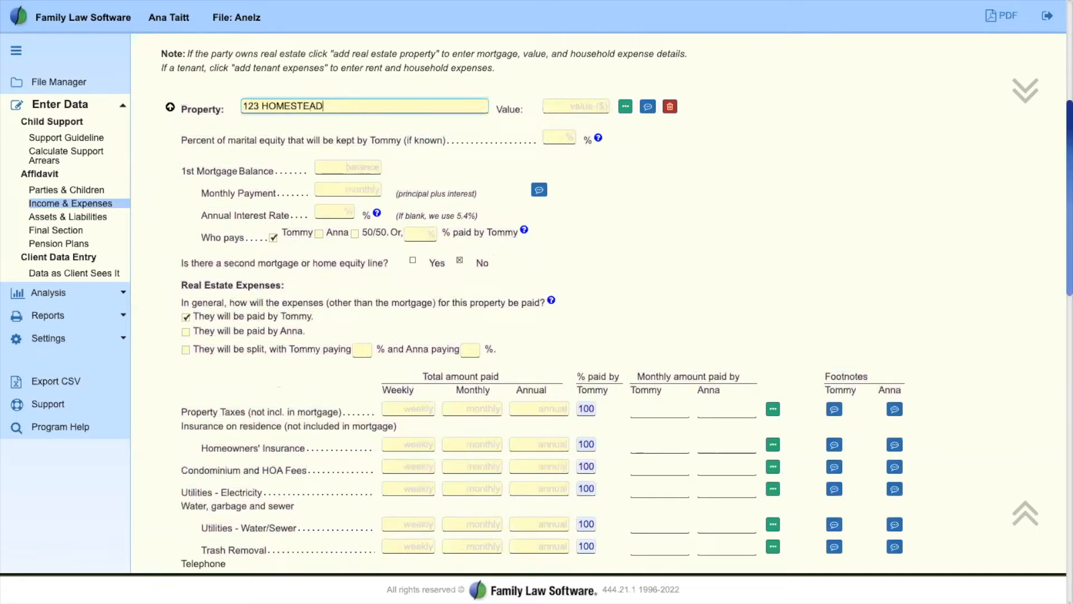
click(573, 105)
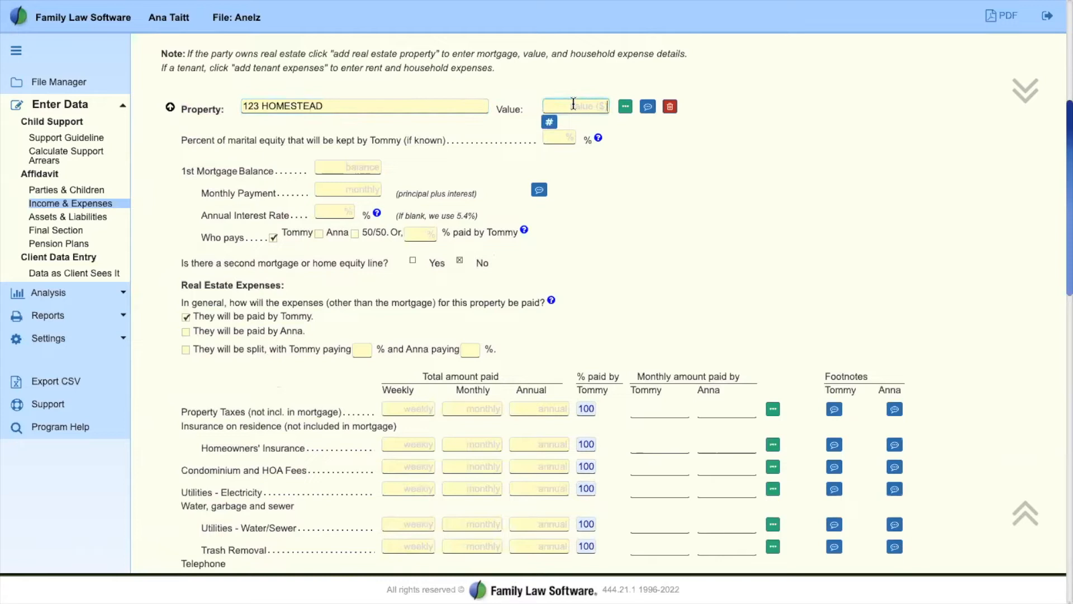
text(660,000)
key(Tab)
click(714, 247)
Step: Enter the property's 1st mortgage balance of 220,000, monthly payment of 2,200 and annual interest rate of 3.3%
drag(181, 170, 273, 180)
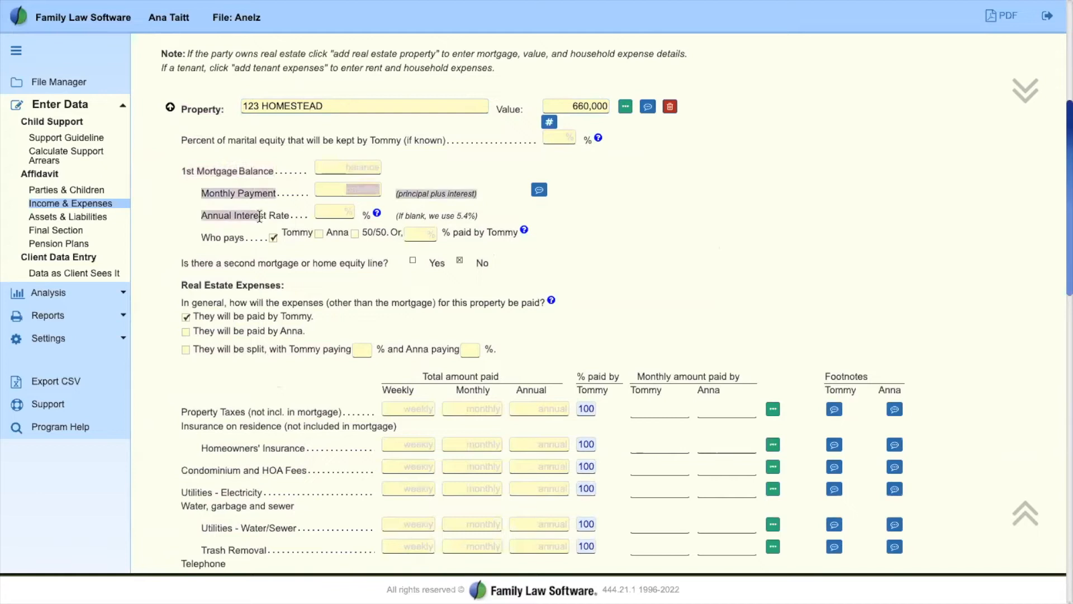
click(342, 167)
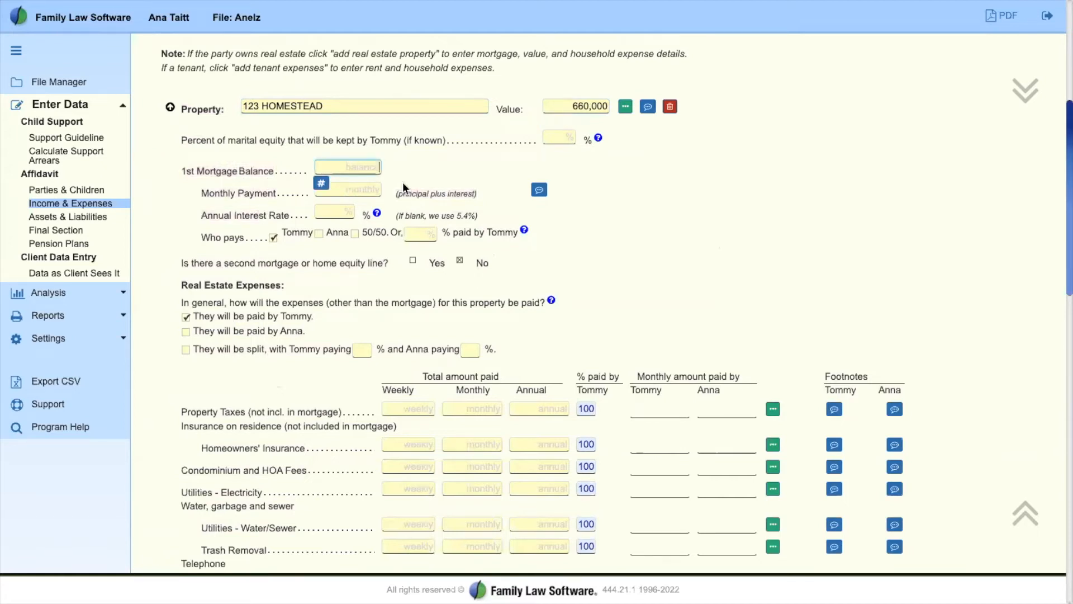
text(220,000)
key(Tab)
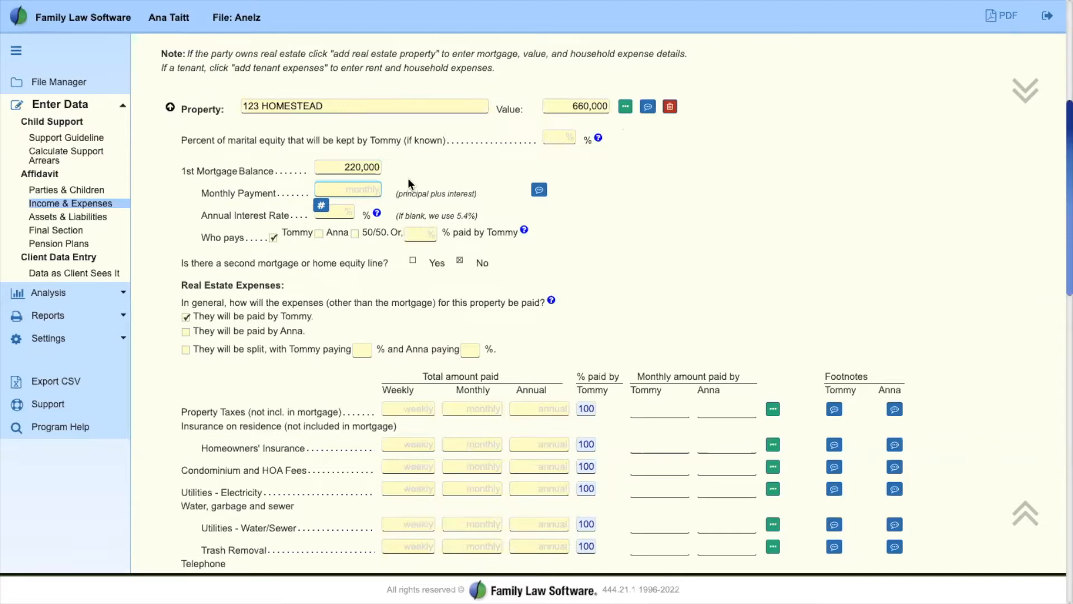
text(2200)
key(Tab)
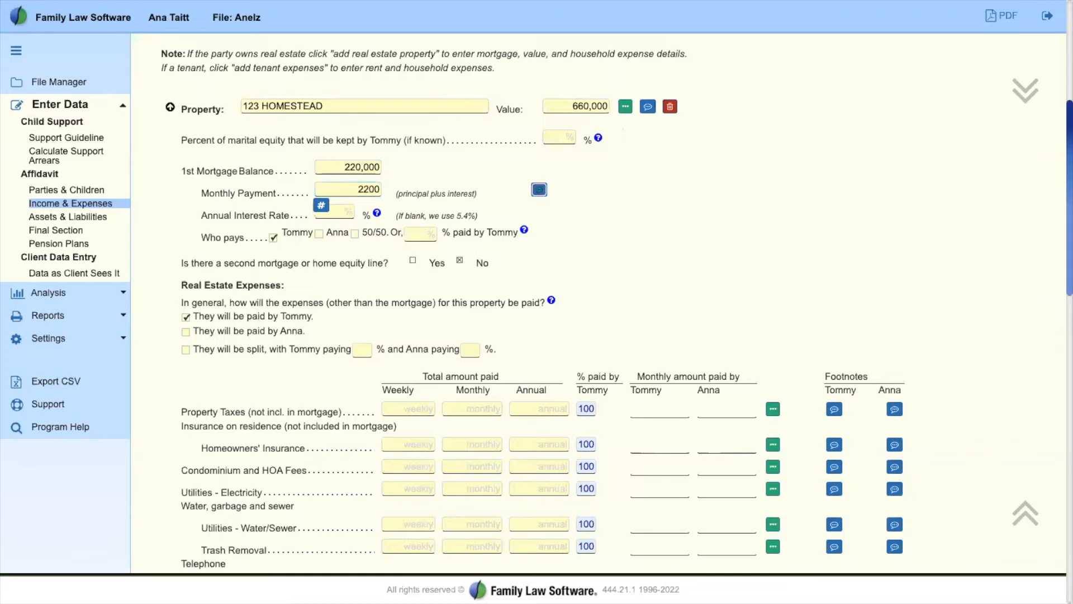
click(343, 212)
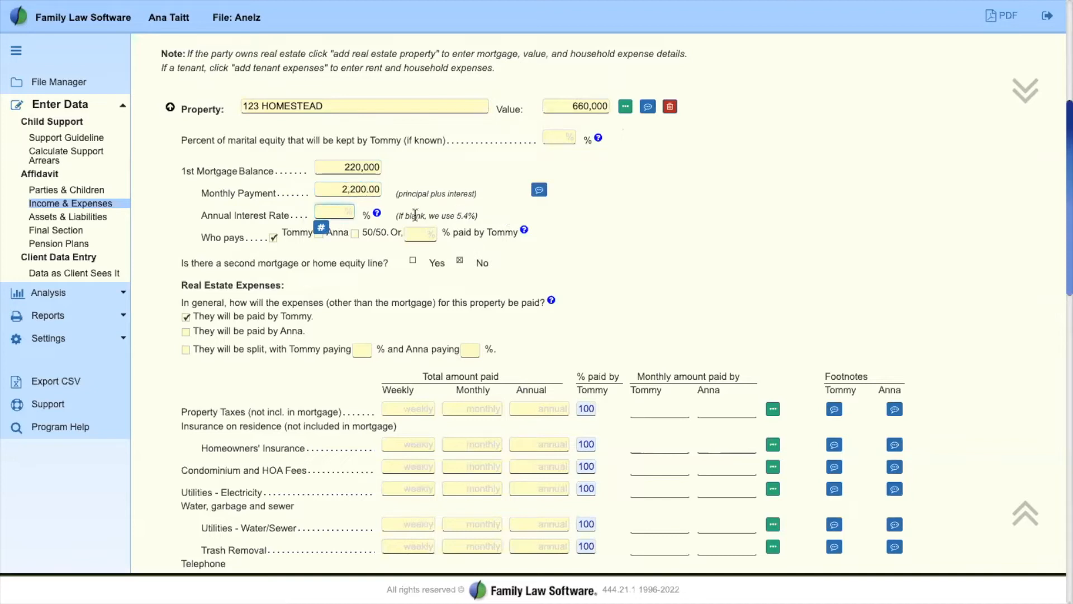
text(3.3)
key(Tab)
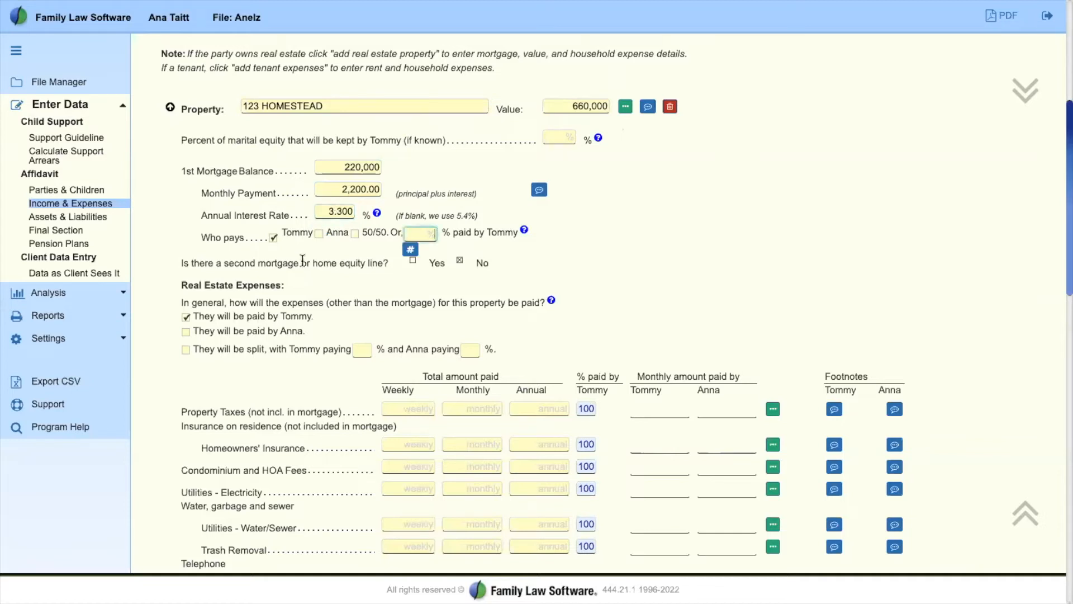
Step: Review the options for who pays the mortgage, a second mortgage, and how the real estate expenses are paid
drag(200, 234, 631, 364)
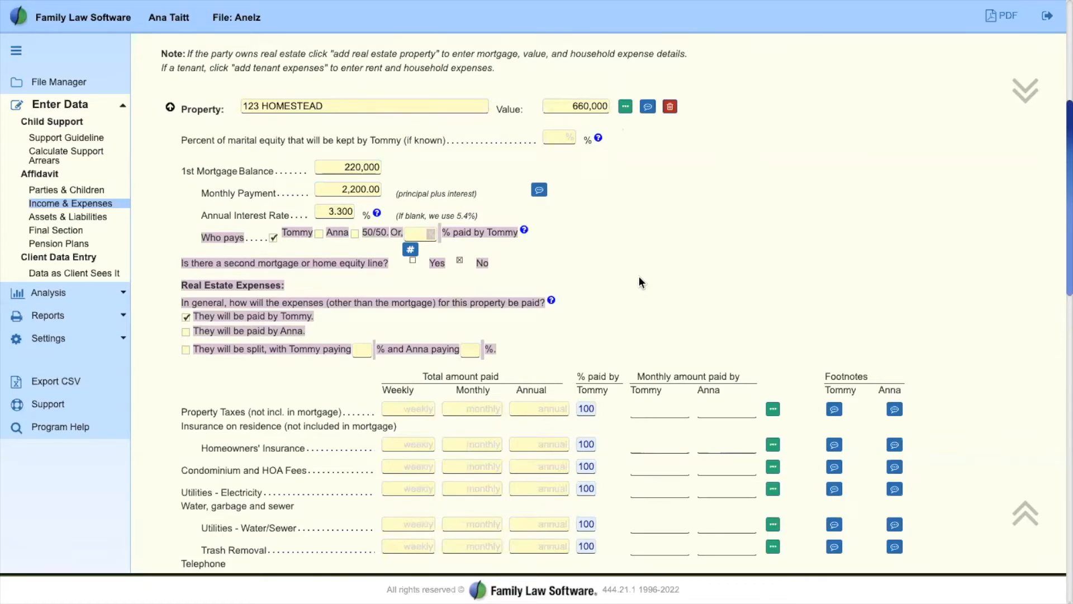
click(648, 246)
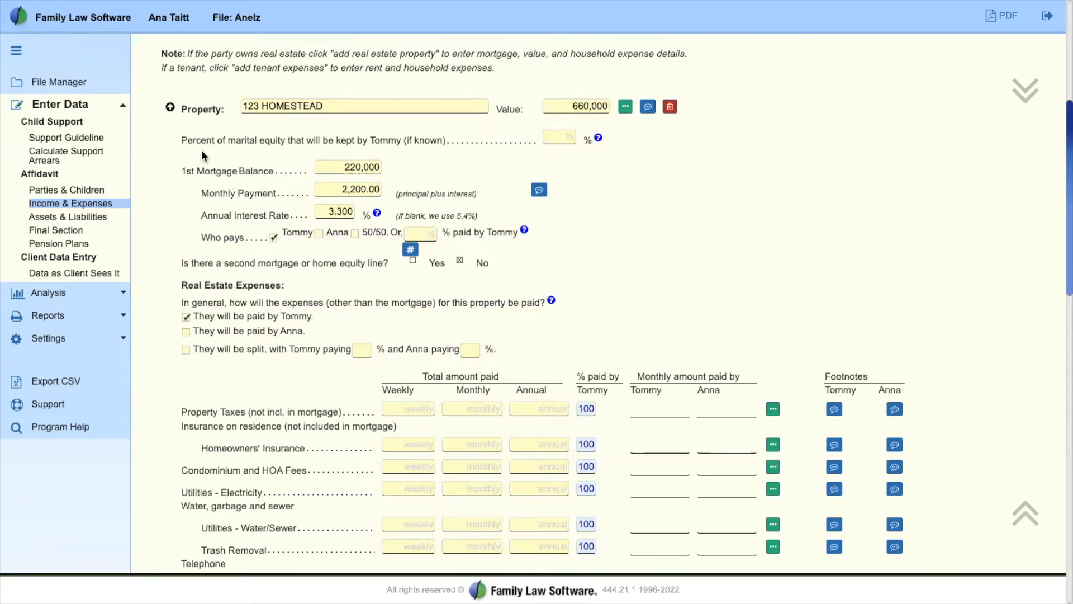
drag(199, 237, 590, 257)
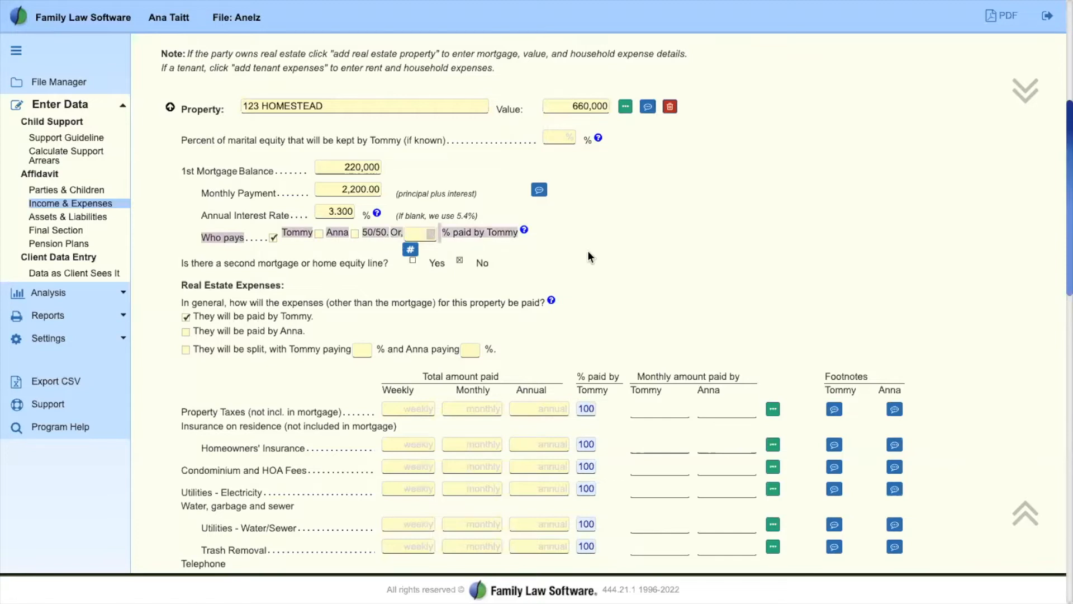
Step: Review the 1st mortgage fields, who pays the mortgage, and the second mortgage or home equity line question
click(300, 256)
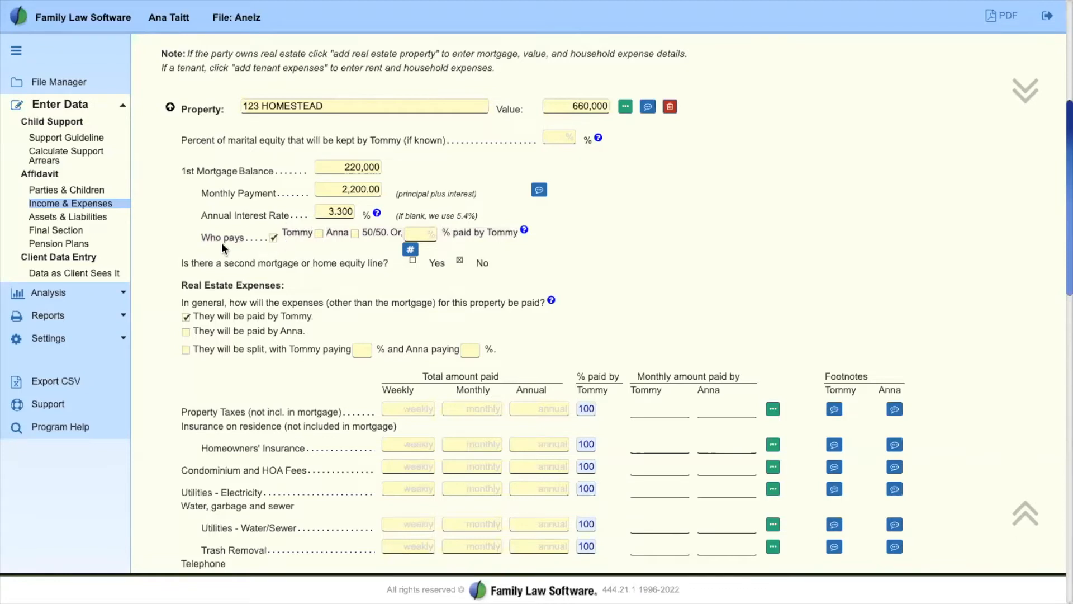
drag(198, 237, 179, 167)
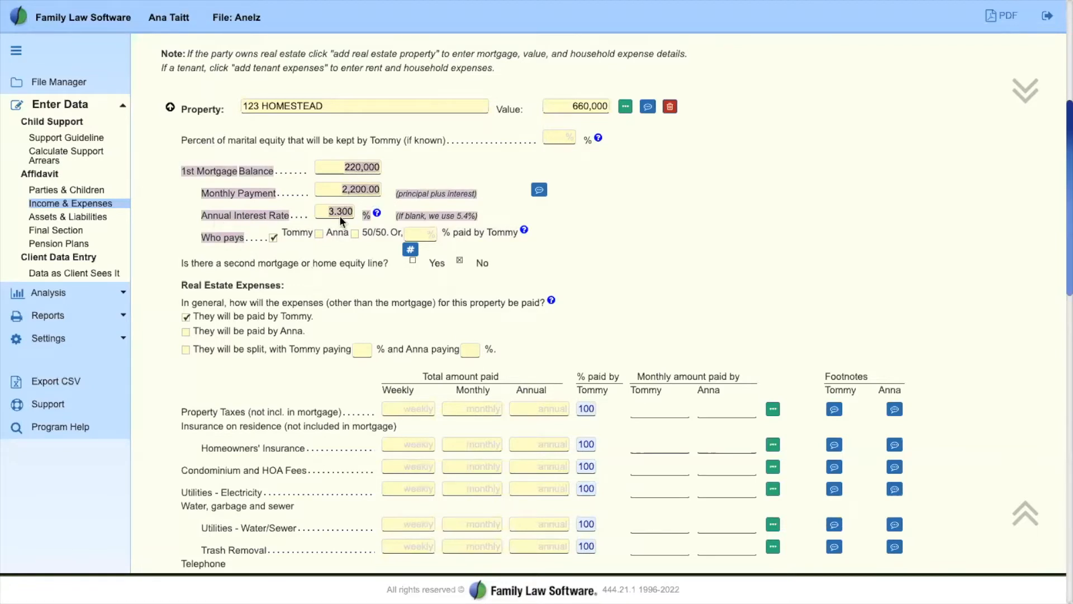
click(321, 259)
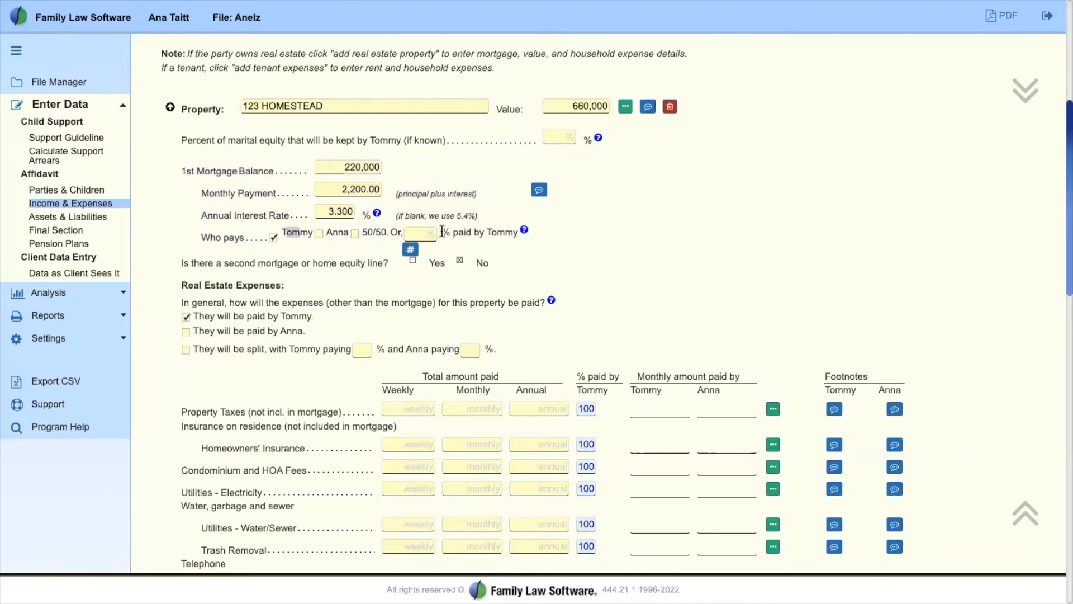
click(348, 247)
drag(181, 268, 350, 264)
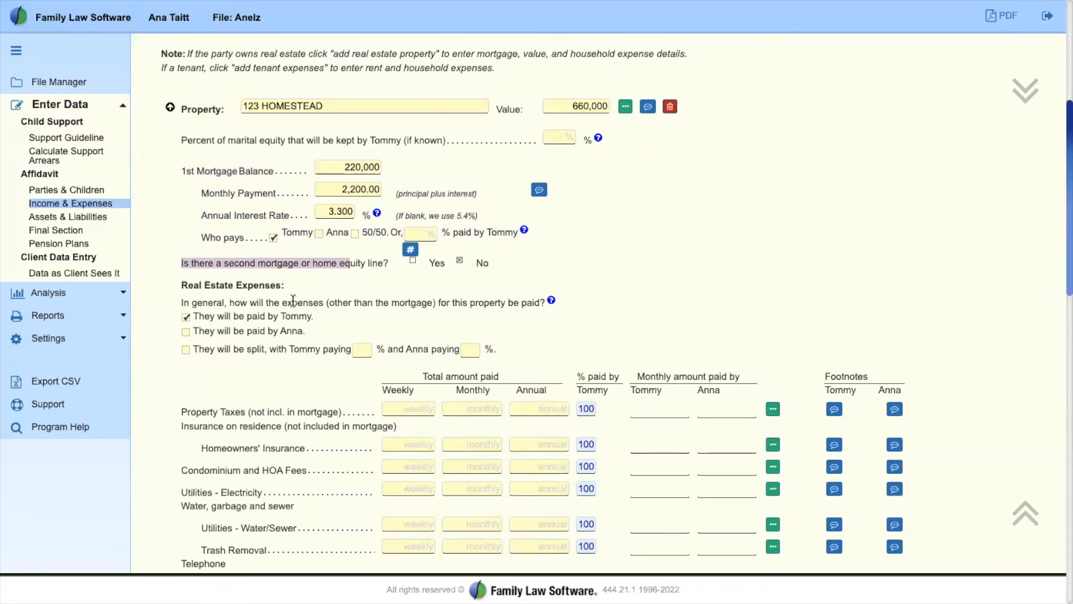
click(678, 249)
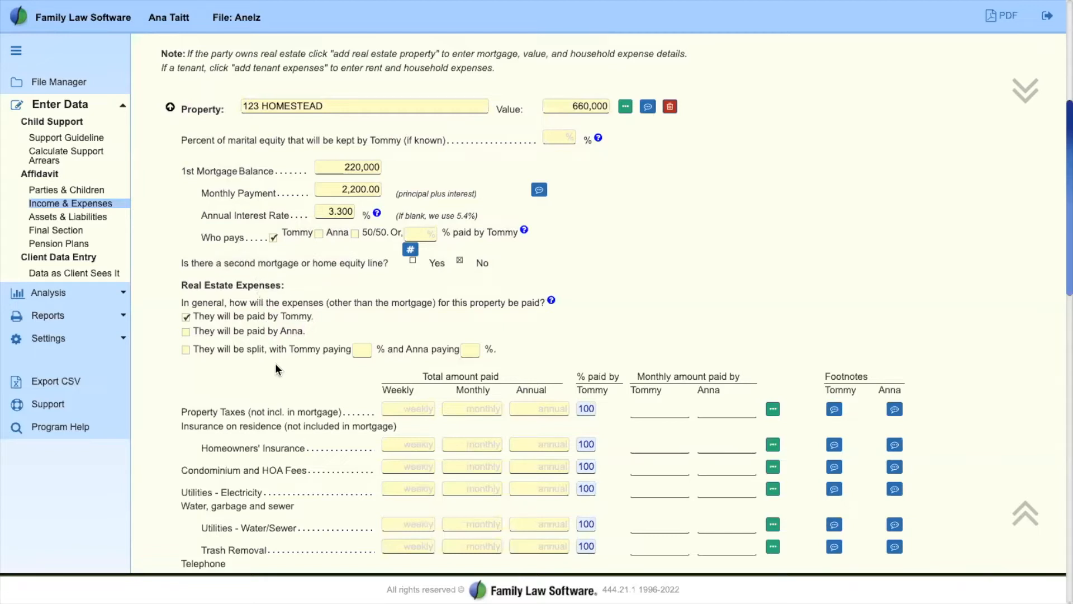
Step: Examine how the property's real estate expenses are assigned between the parties and which household expense lines are listed
drag(180, 282, 333, 386)
click(338, 378)
drag(244, 106, 343, 106)
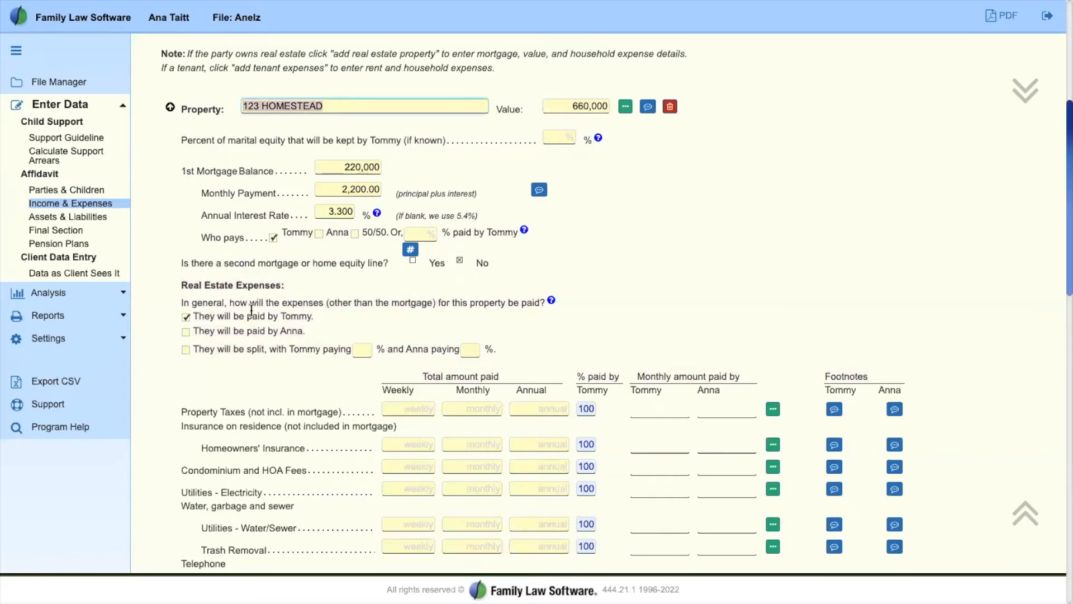
click(251, 312)
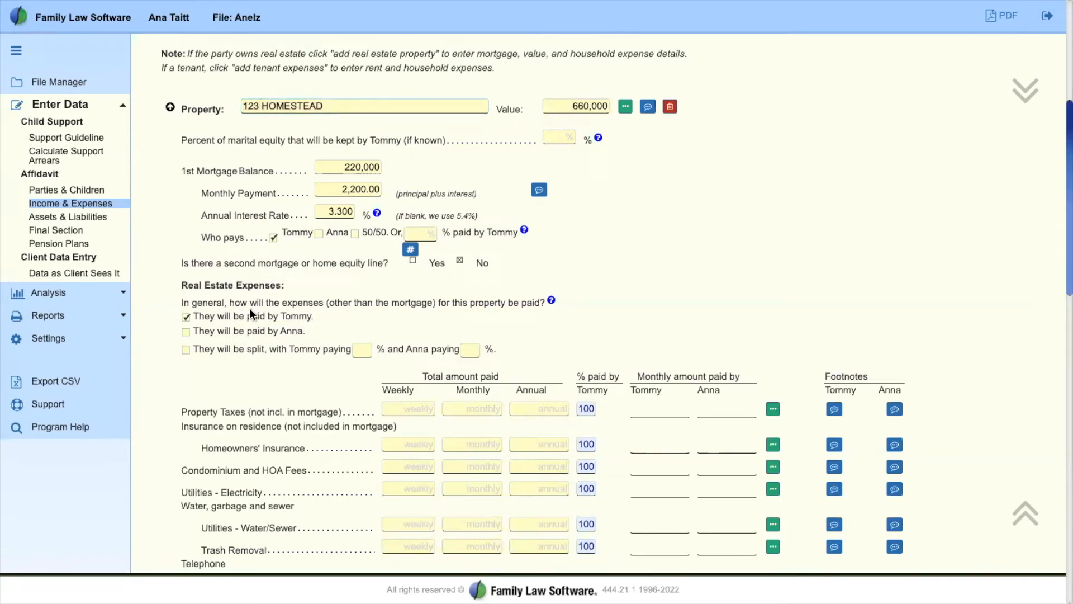
drag(189, 283, 283, 470)
click(310, 411)
scroll(327, 397, down, 2)
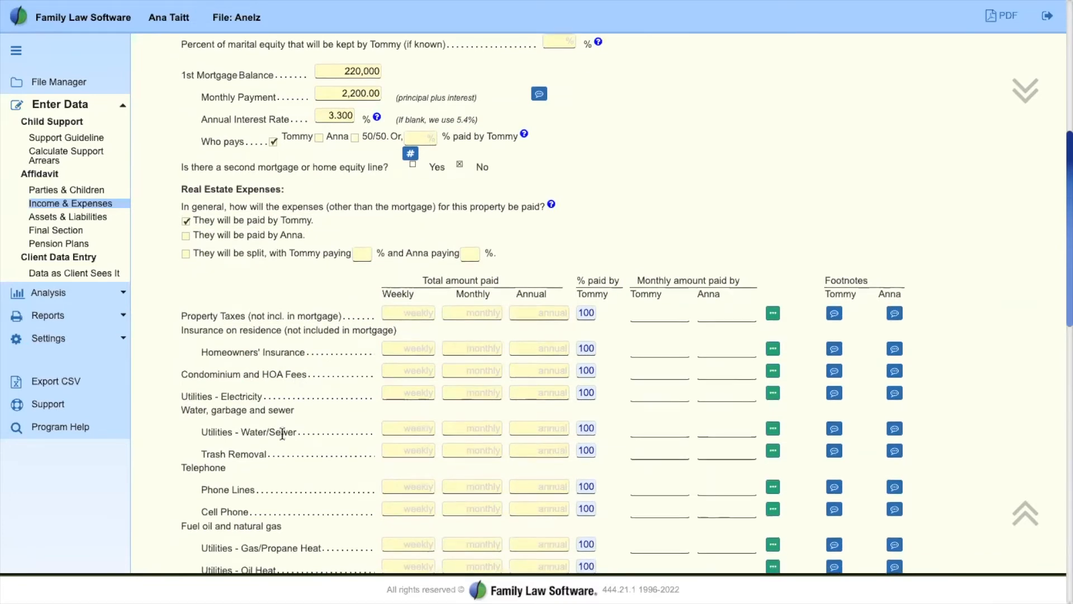
scroll(188, 266, down, 1)
drag(237, 509, 244, 559)
click(279, 450)
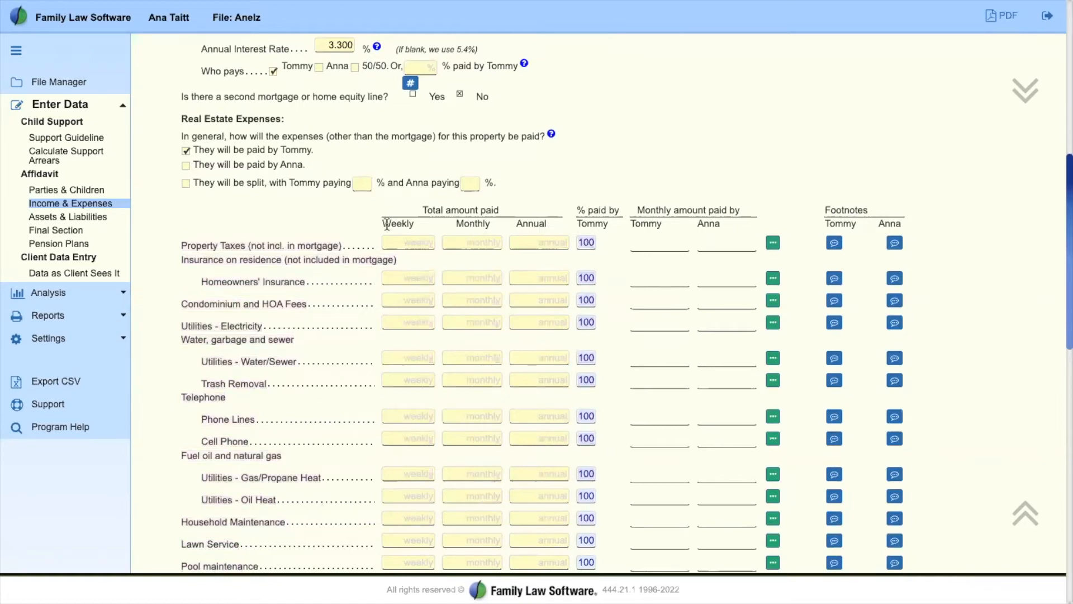
Step: Set the first property's annual property taxes to 12,000
drag(384, 223, 559, 225)
click(538, 242)
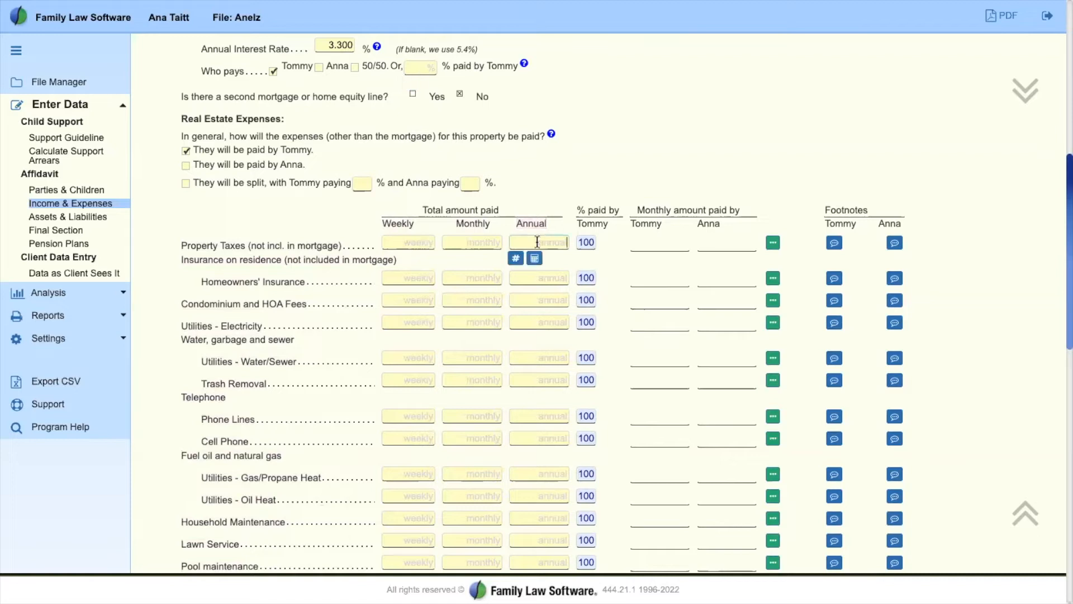
text(12000)
key(Tab)
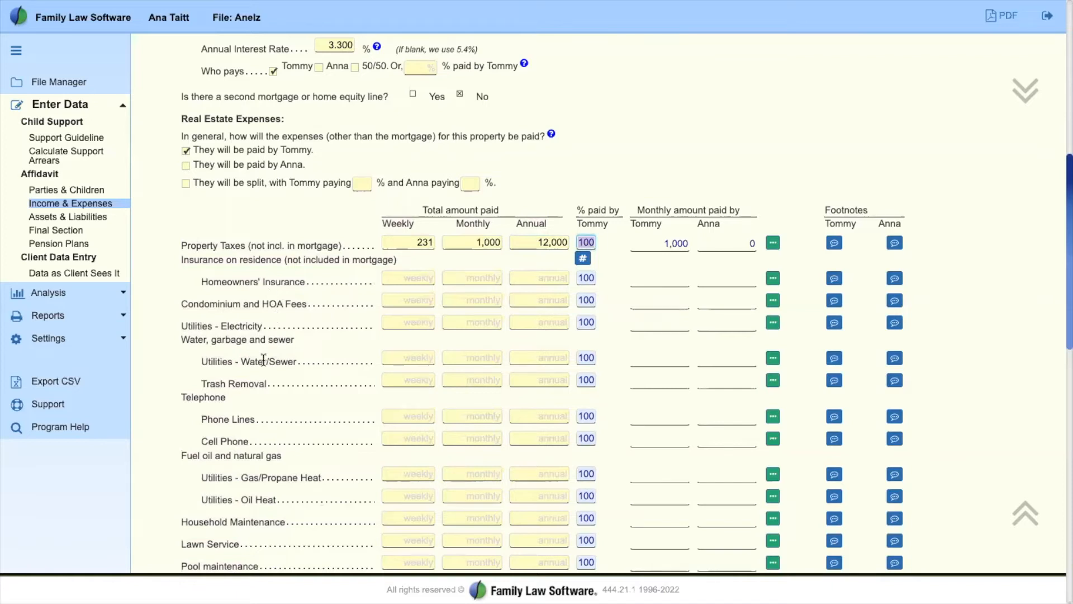
Step: Enter monthly amounts of 80 for phone lines and 450 for condominium and HOA fees on the first property
click(473, 412)
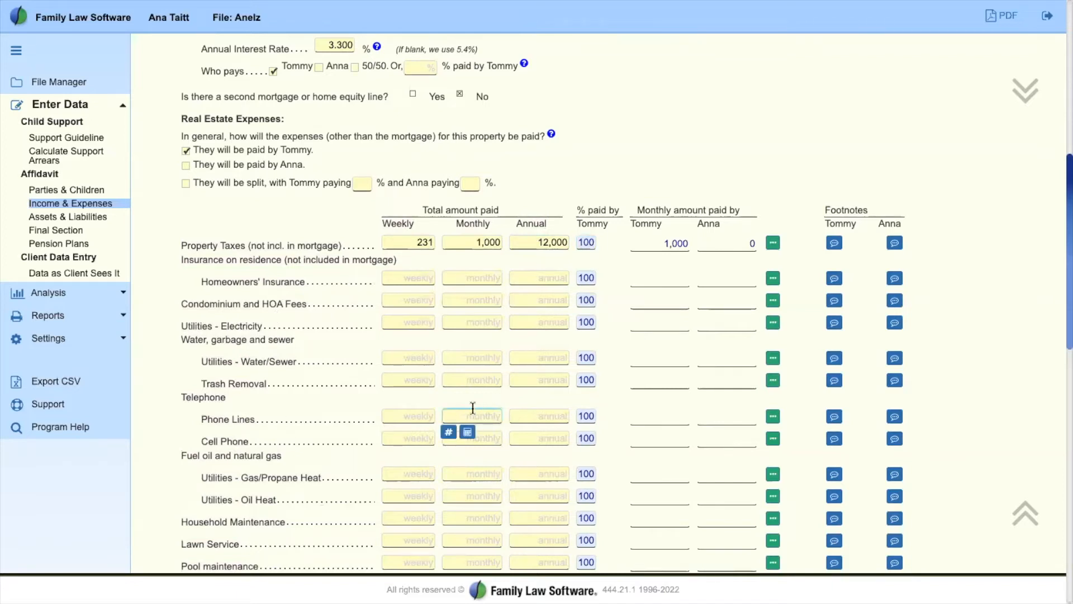
text(80)
key(Tab)
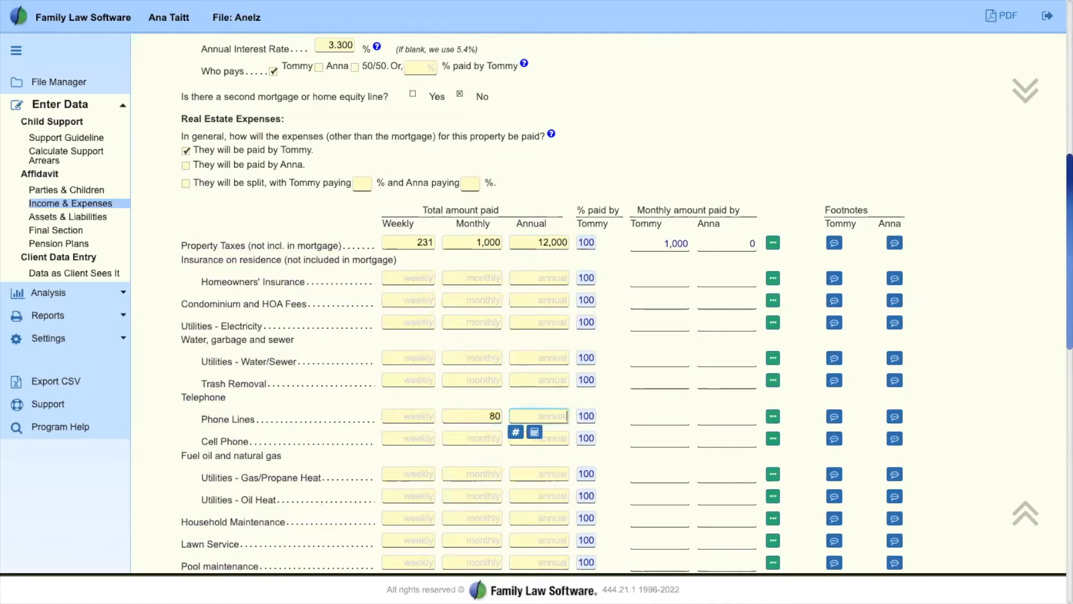
click(479, 297)
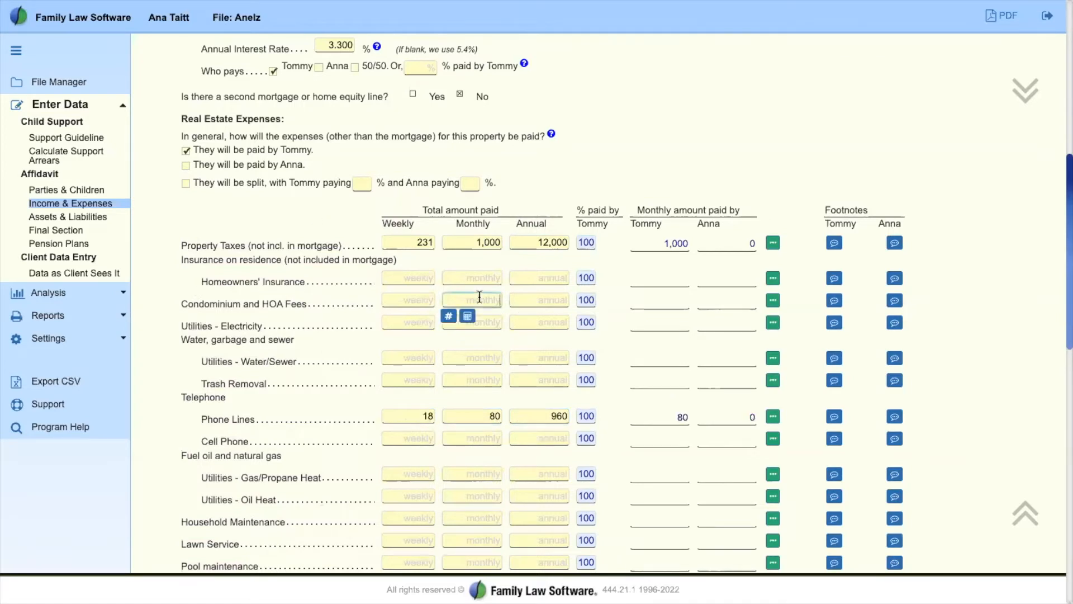
text(450)
key(Tab)
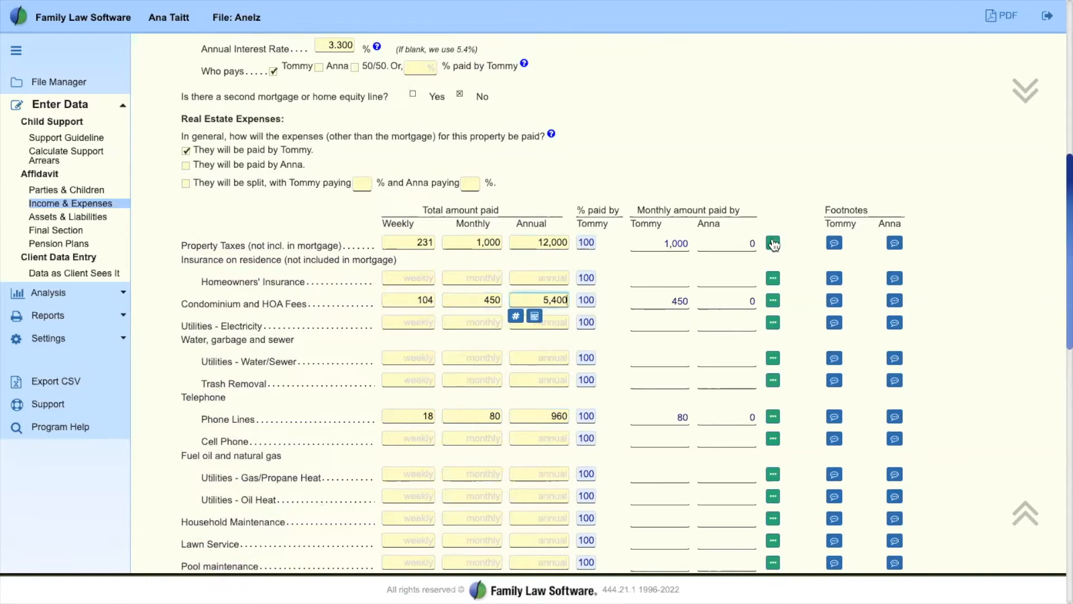
Step: Look over the footnote options for both parties and the remaining household expense lines of the first property
double_click(833, 223)
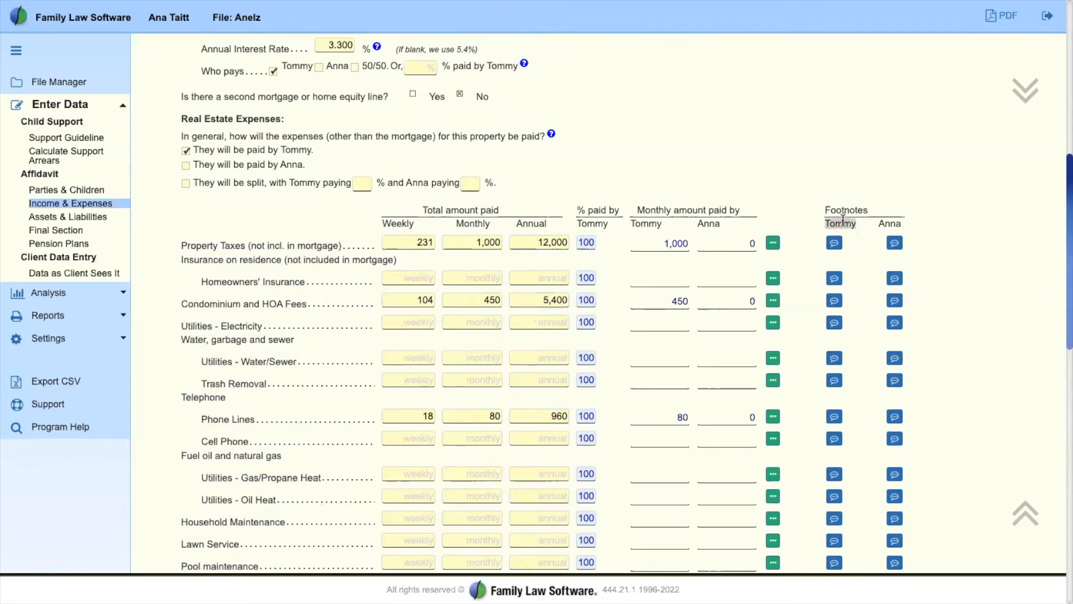
double_click(888, 224)
click(810, 137)
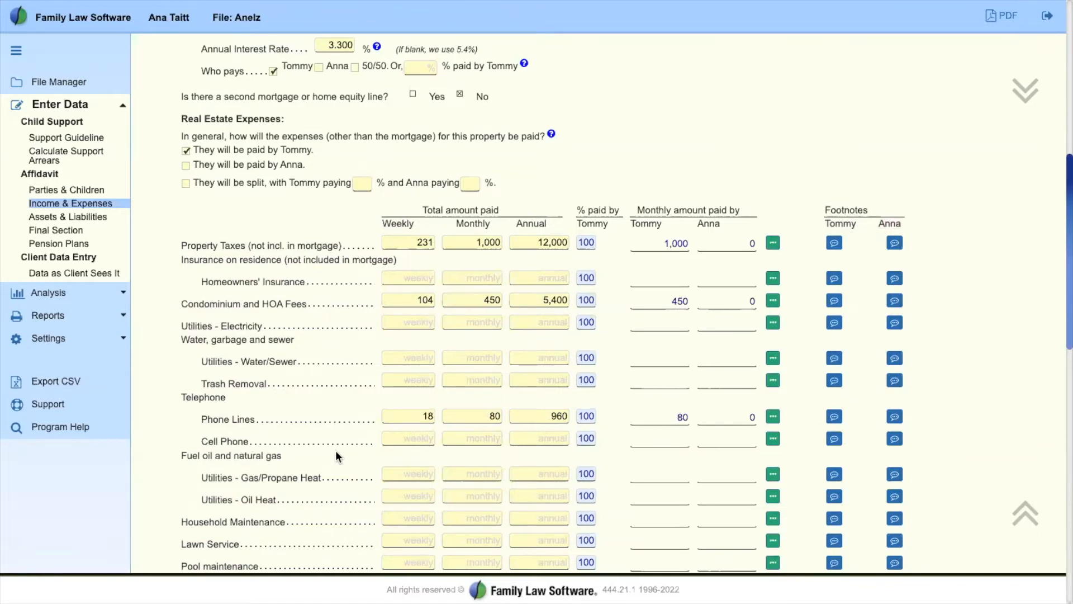
scroll(335, 451, down, 2)
scroll(337, 455, up, 7)
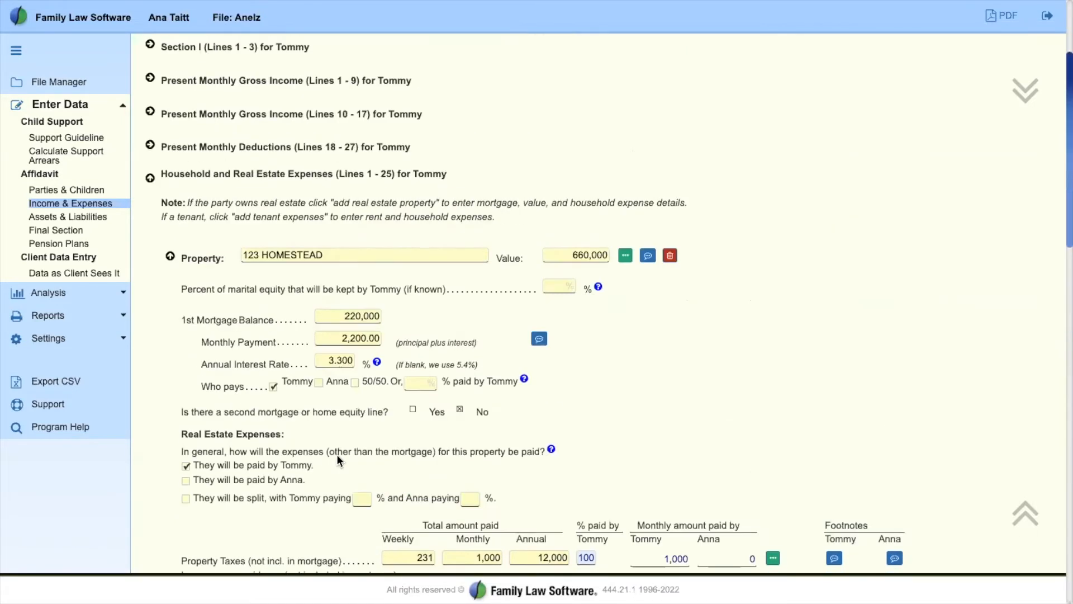
scroll(337, 455, down, 10)
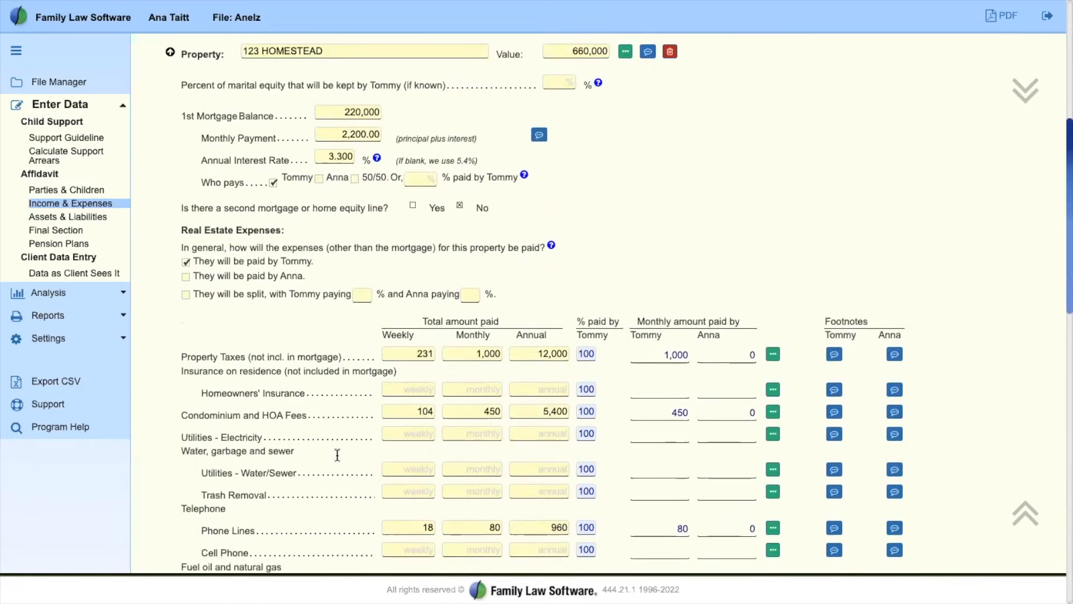
scroll(337, 454, down, 6)
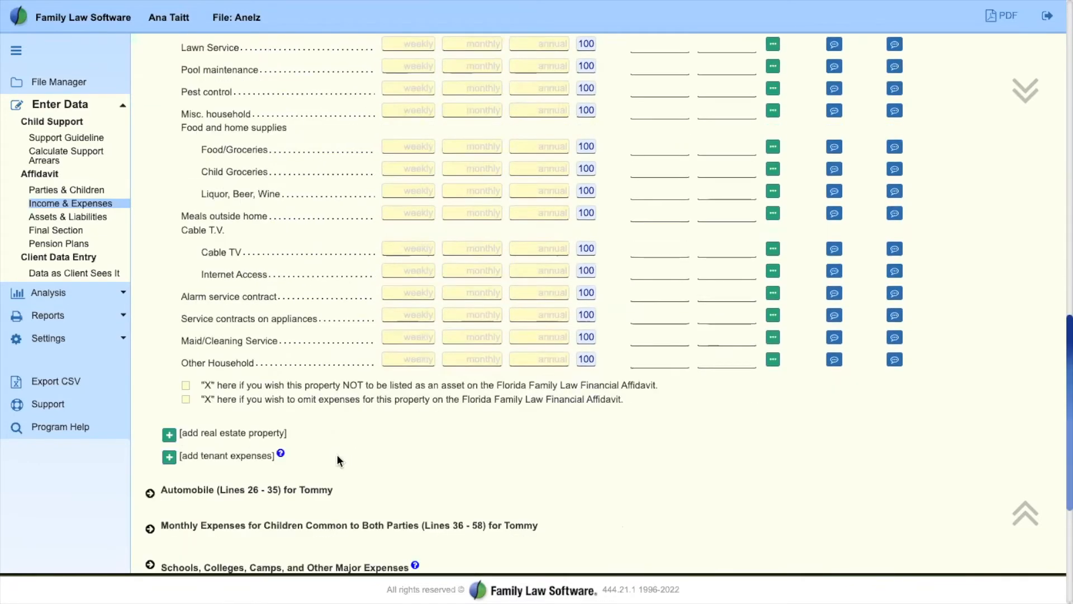
Step: Add a second real estate property to the household and real estate expenses section
drag(186, 350, 308, 361)
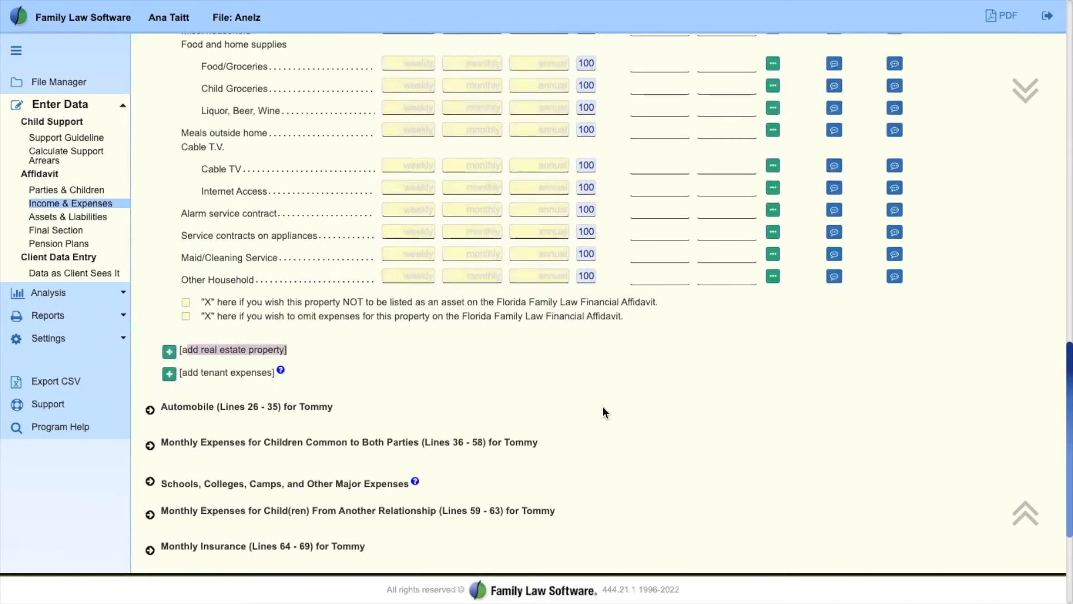
scroll(615, 411, down, 3)
scroll(664, 411, up, 10)
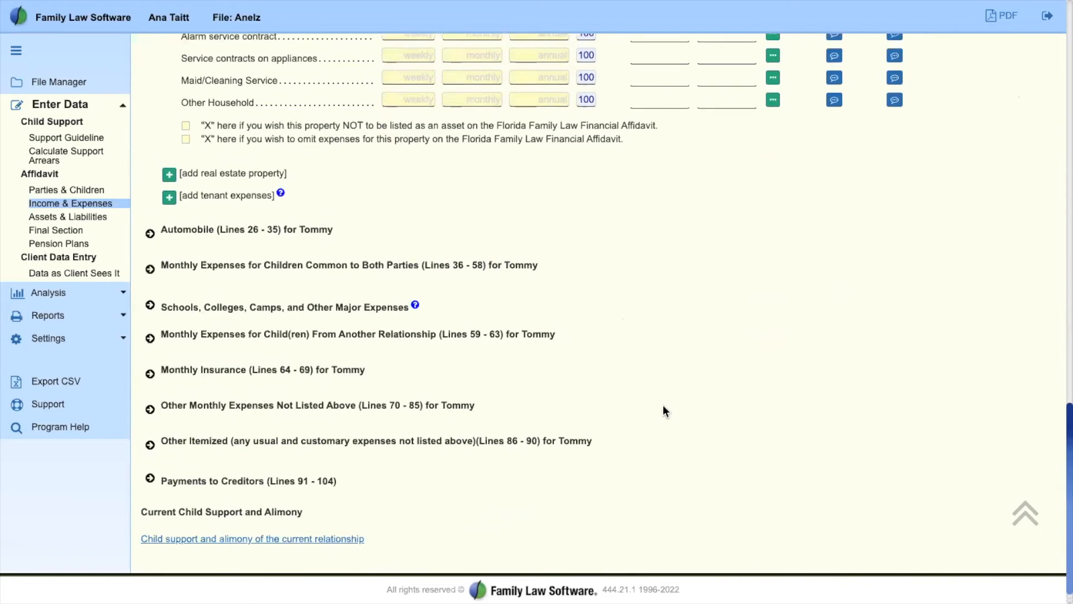
scroll(665, 411, up, 5)
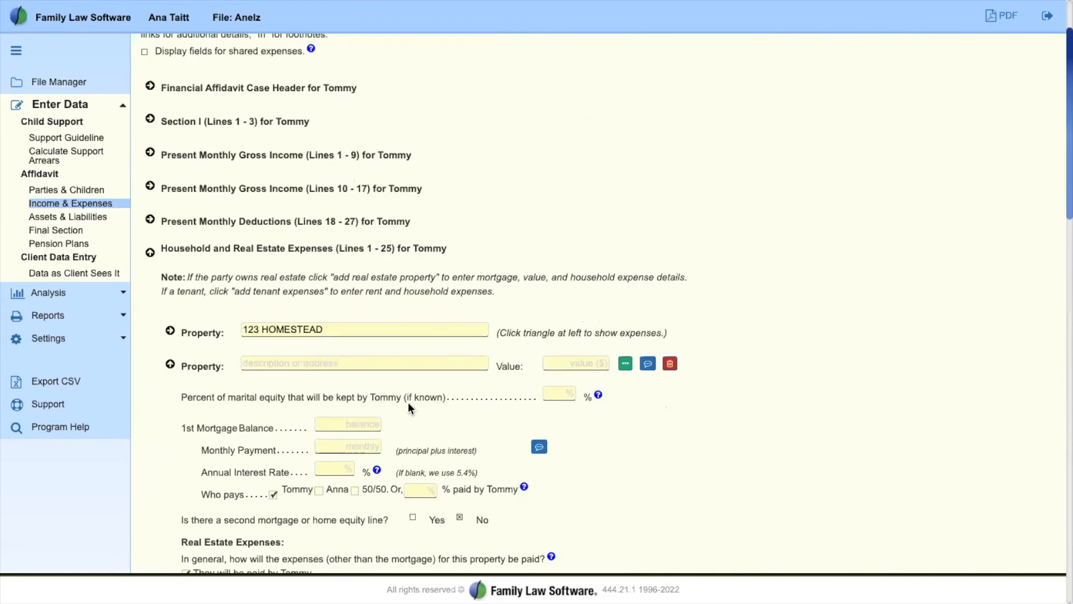
Step: Enter the beach house's address for the new property and set its value to 350,000
drag(182, 332, 212, 332)
click(243, 356)
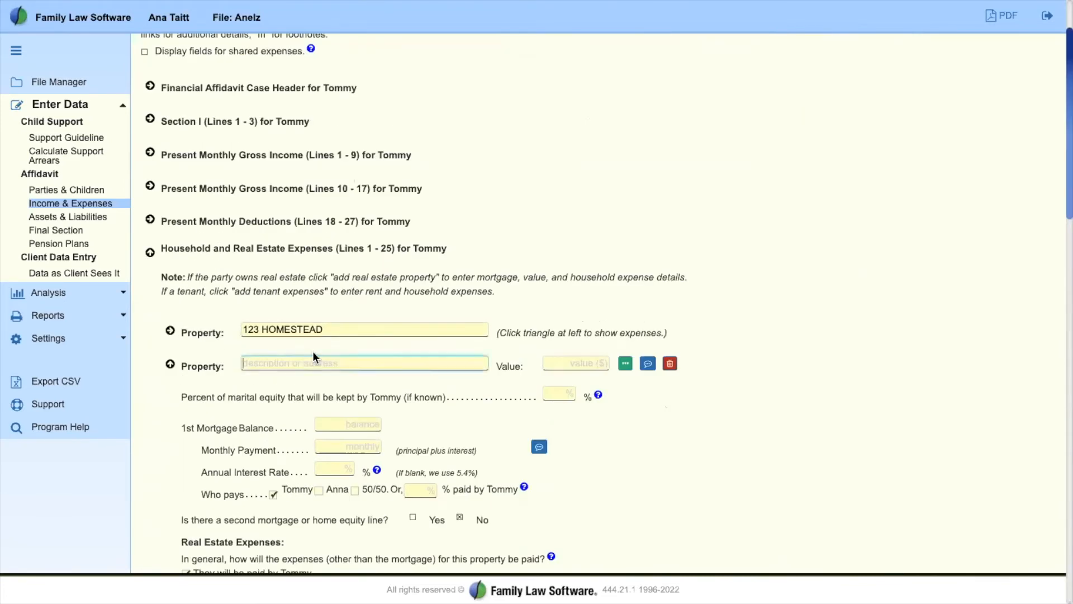
text(456 BEACH HOUSE)
scroll(336, 325, down, 2)
click(588, 257)
text(350000)
key(Tab)
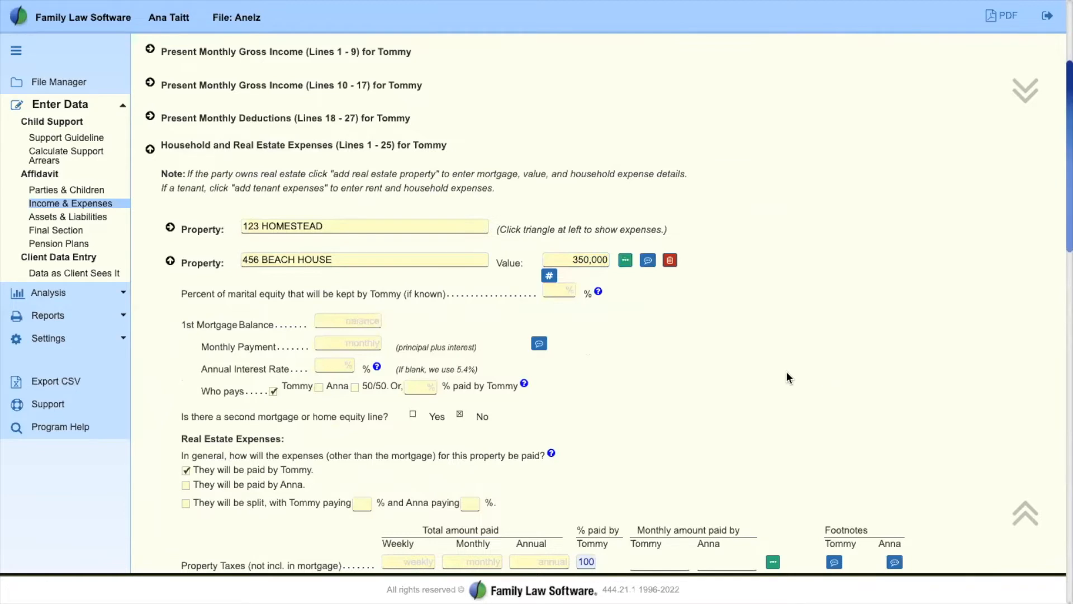
Step: Set the beach house's annual property taxes to 9,000
scroll(337, 388, down, 3)
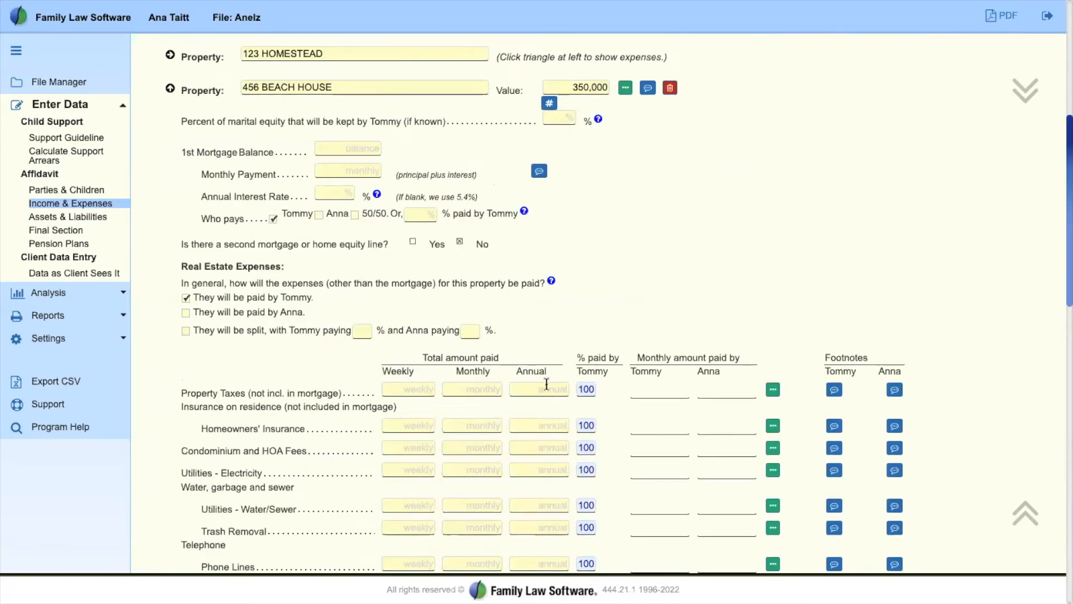
click(547, 388)
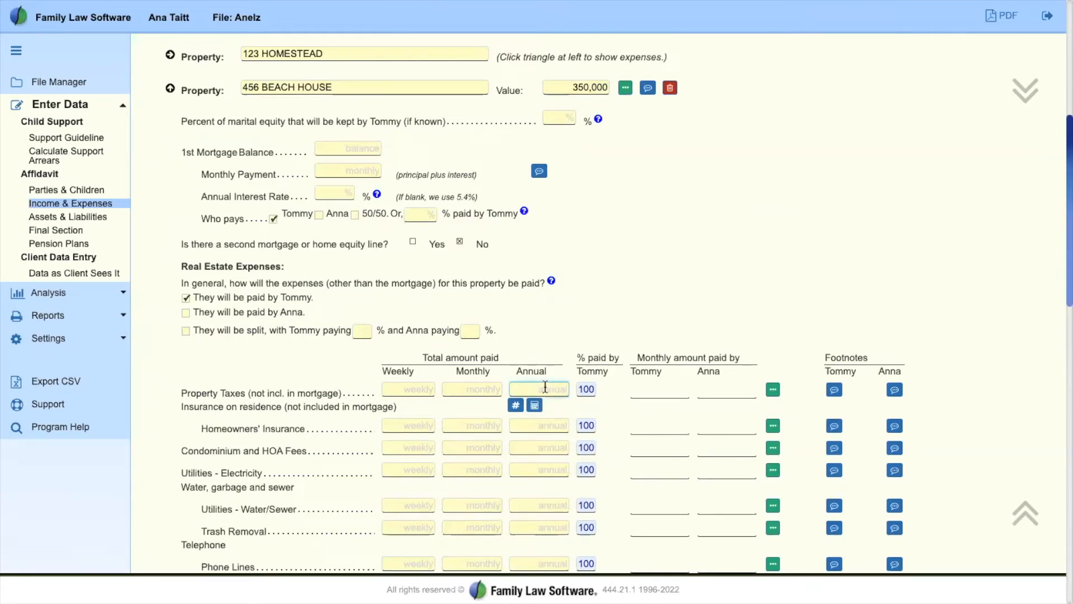
text(9,00)
text(00)
key(Tab)
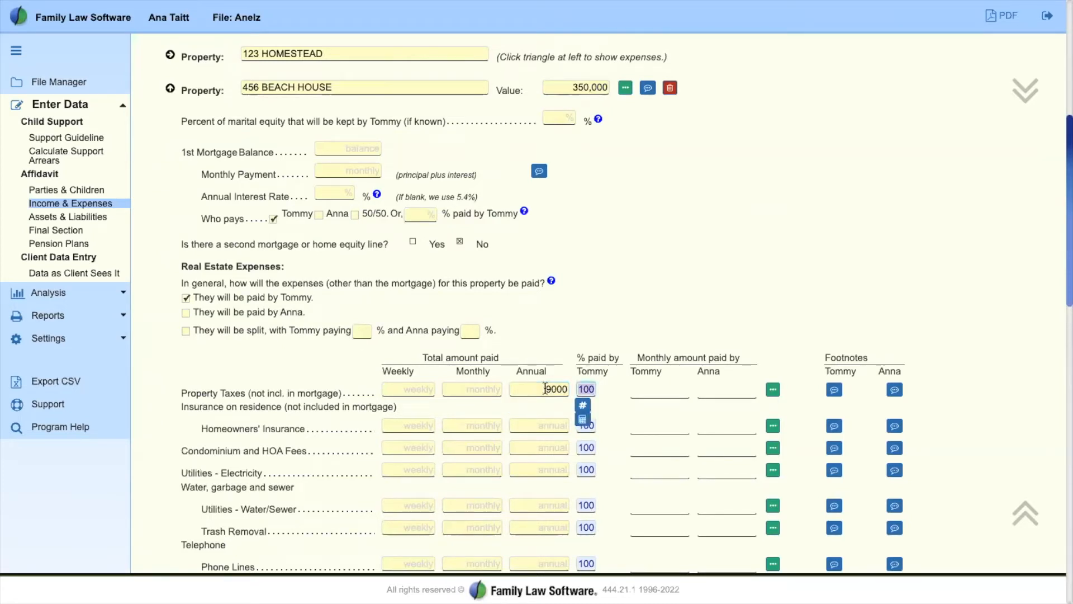
Step: Enter annual amounts of 100 for homeowners' insurance and 800 for electricity on the beach house
click(549, 426)
text(100)
click(554, 470)
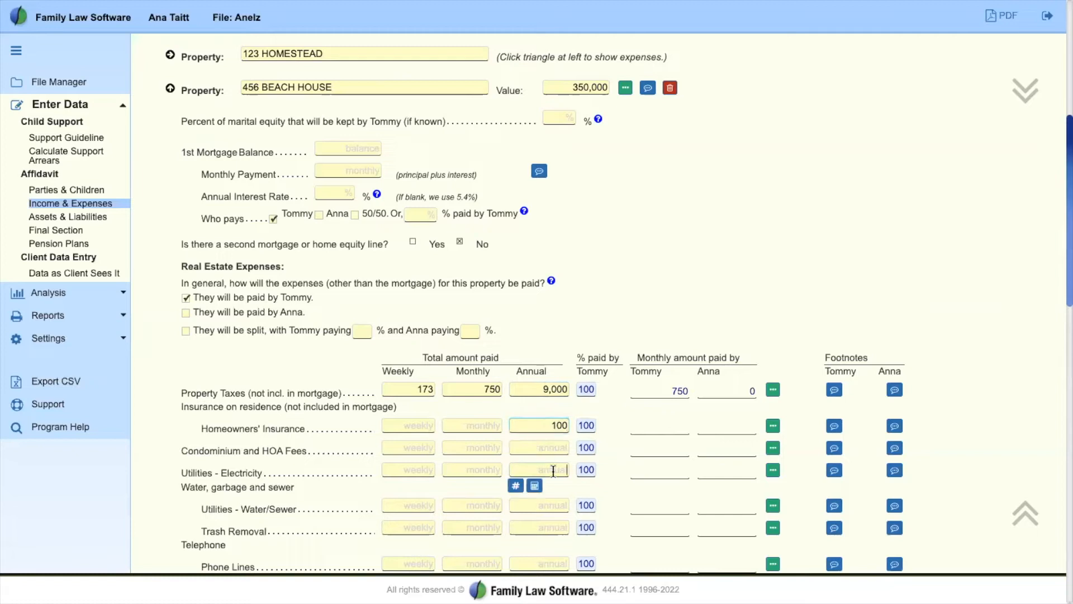
text(800)
key(Tab)
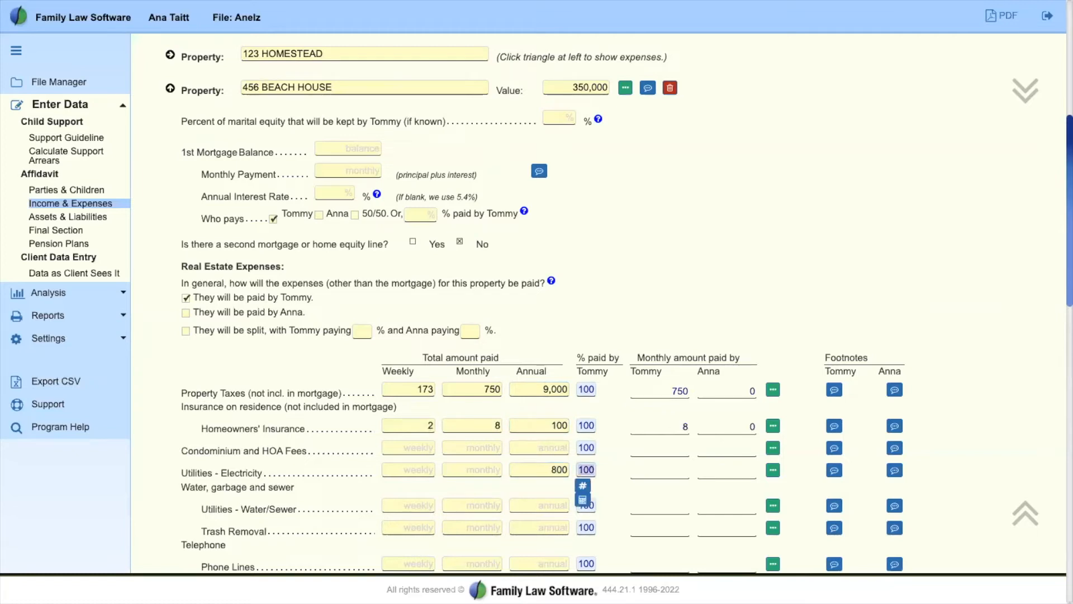
click(470, 501)
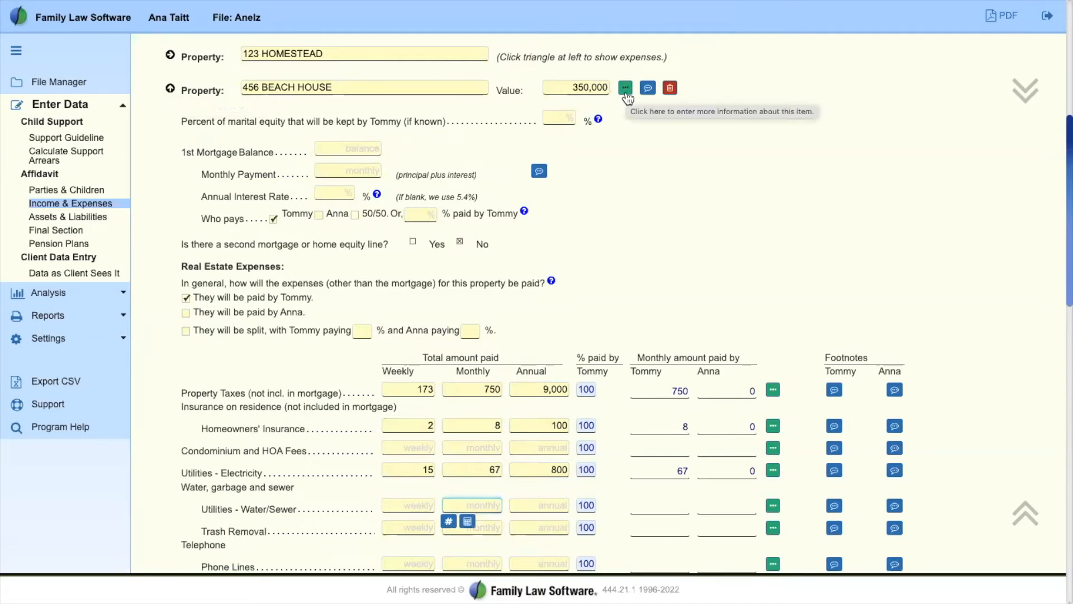
Step: Open the additional information screen for the beach house and review its sections, including Second Mortgage
scroll(627, 98, up, 2)
drag(367, 257, 541, 432)
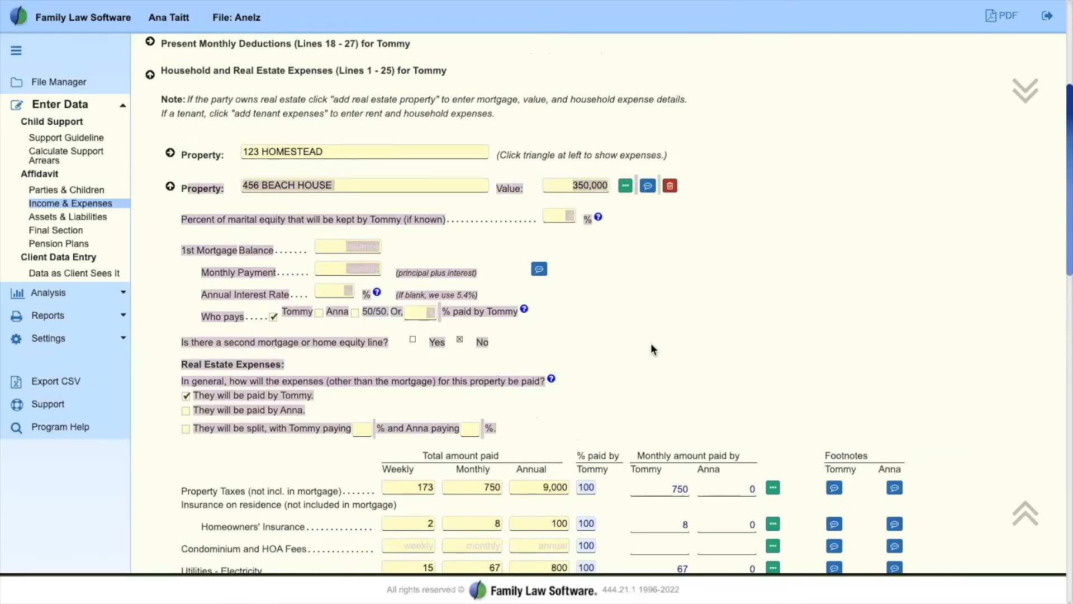
click(656, 320)
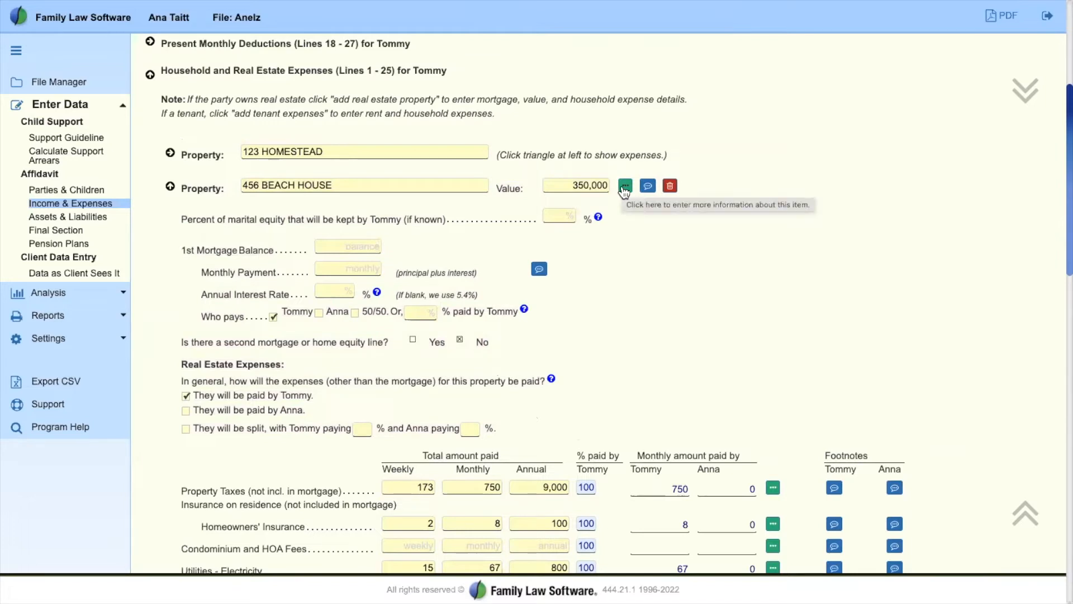
click(624, 188)
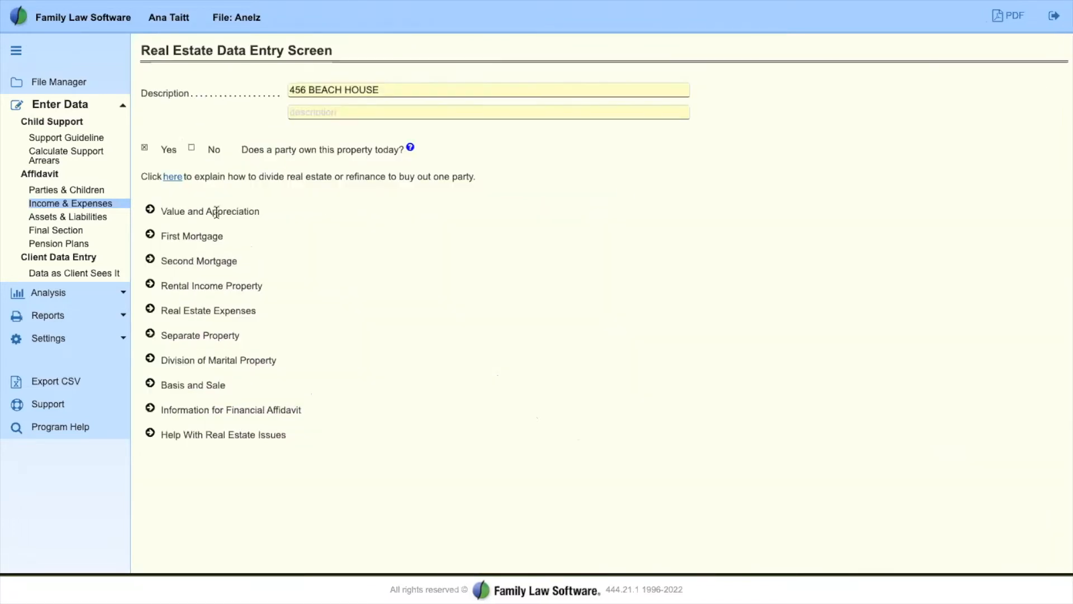
drag(172, 213, 439, 434)
click(438, 431)
drag(246, 262, 154, 262)
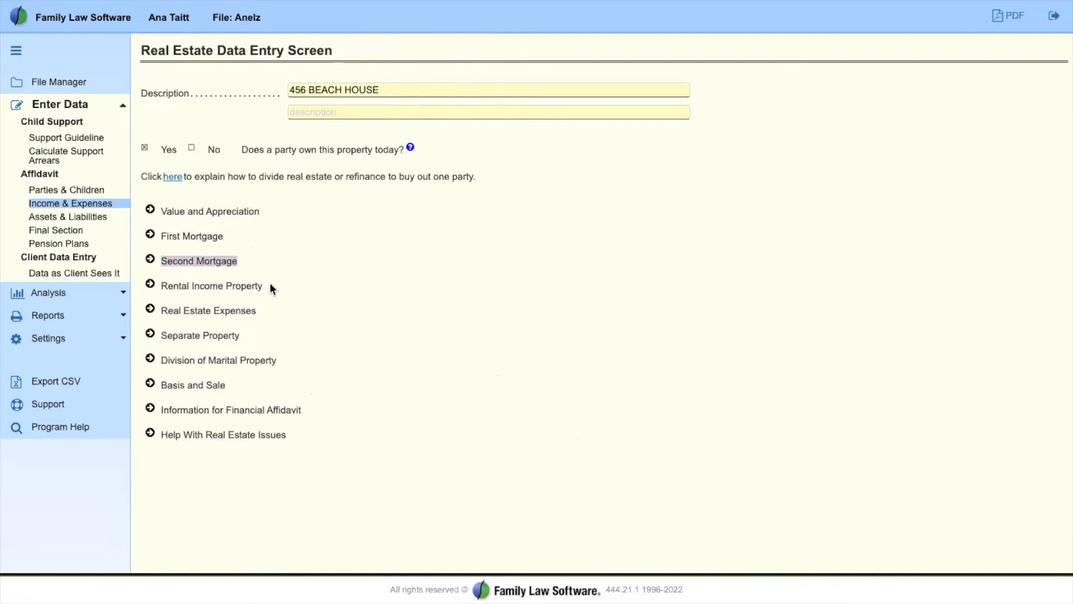
Step: Examine the Rental Income Property heading and the Separate Property section of the beach house's additional information
drag(271, 285, 186, 286)
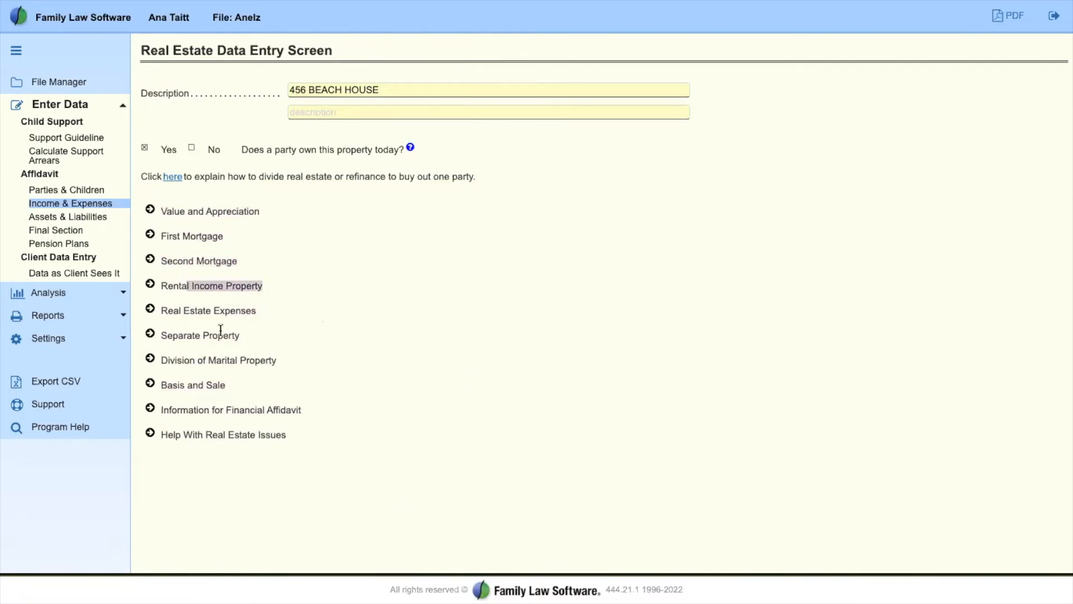
drag(241, 336, 161, 335)
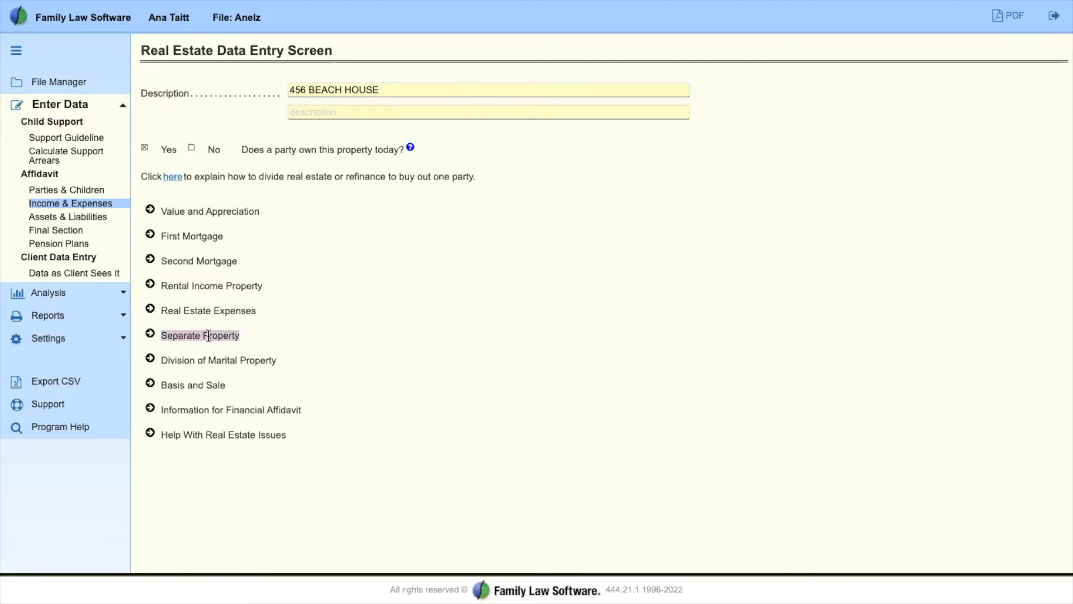
click(150, 335)
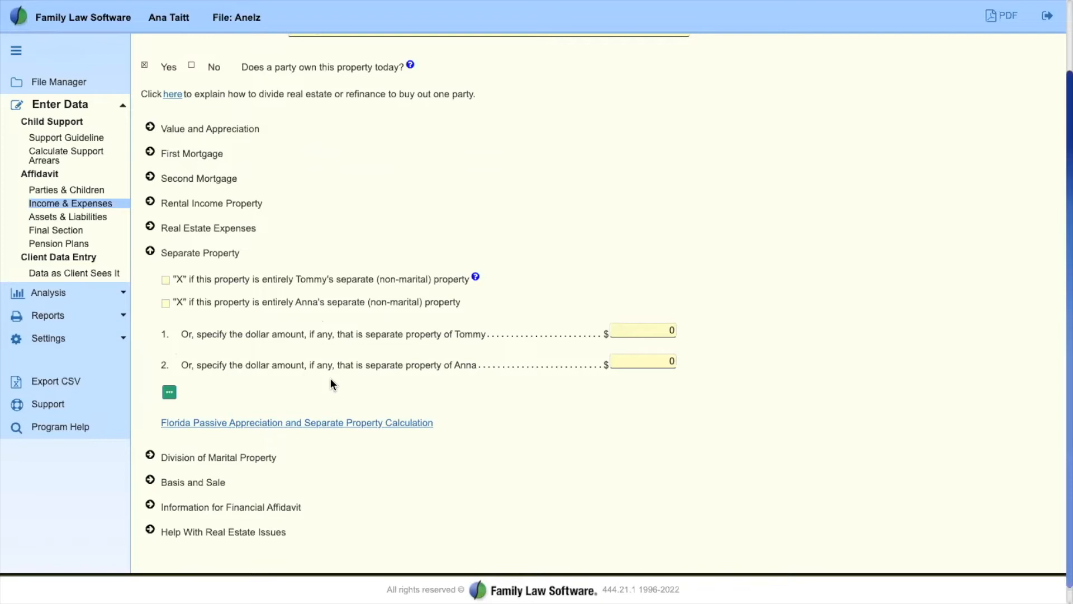
click(117, 136)
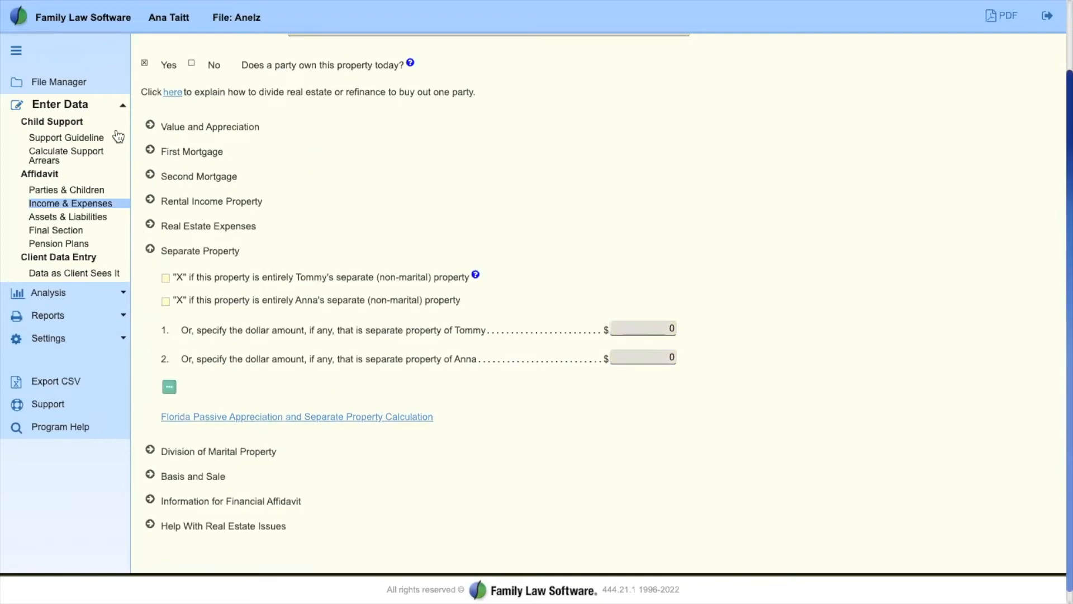
mouse_move(49, 4)
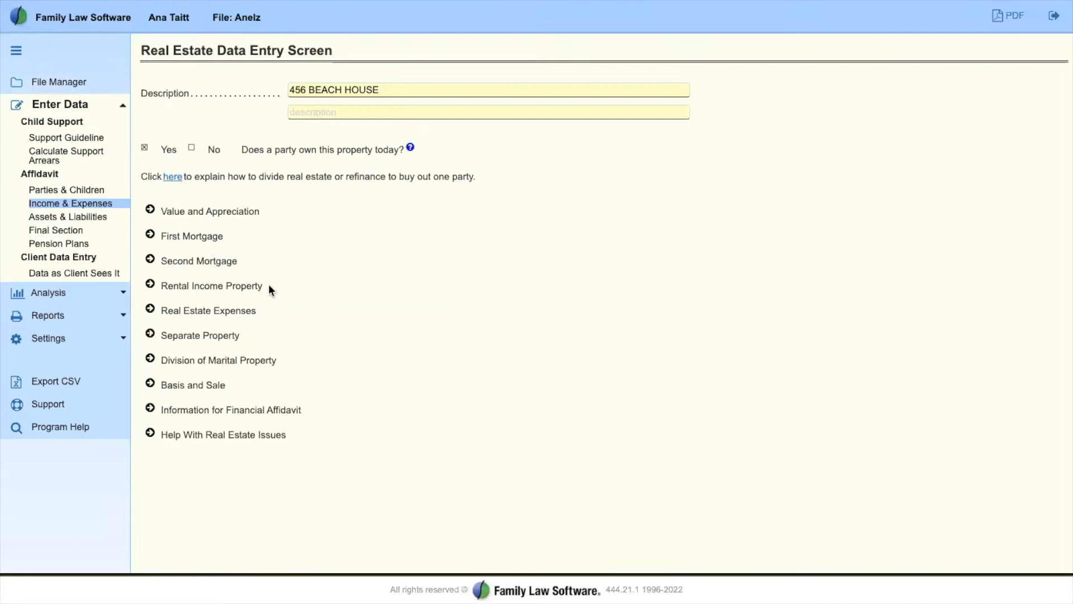
Step: Return to Income & Expenses, collapse Household and Real Estate Expenses (Lines 1 - 25), and check which party the screen is shown for
click(73, 204)
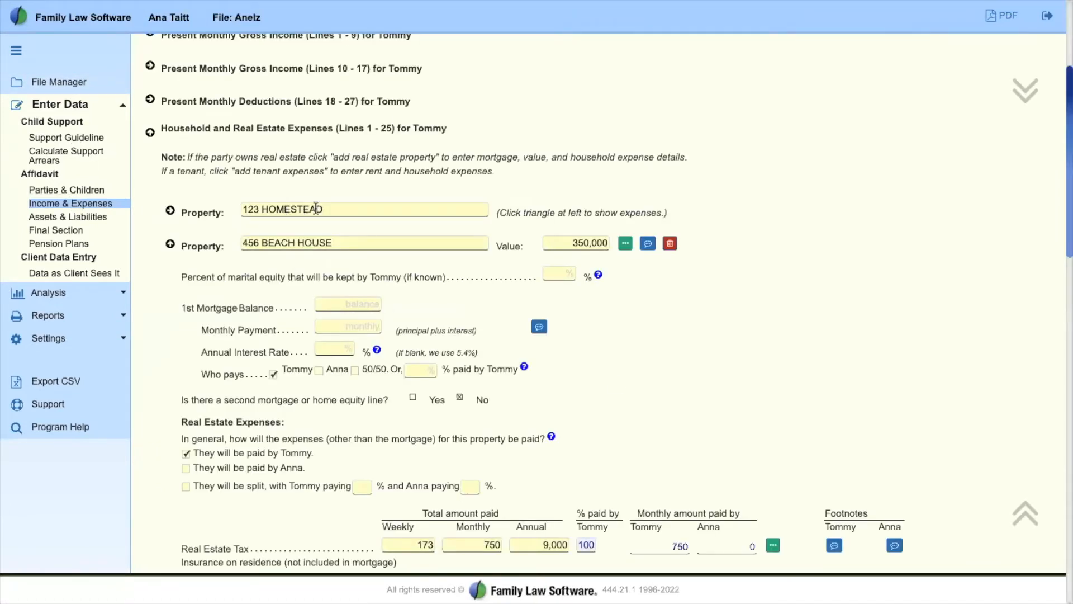
click(150, 132)
scroll(703, 394, up, 3)
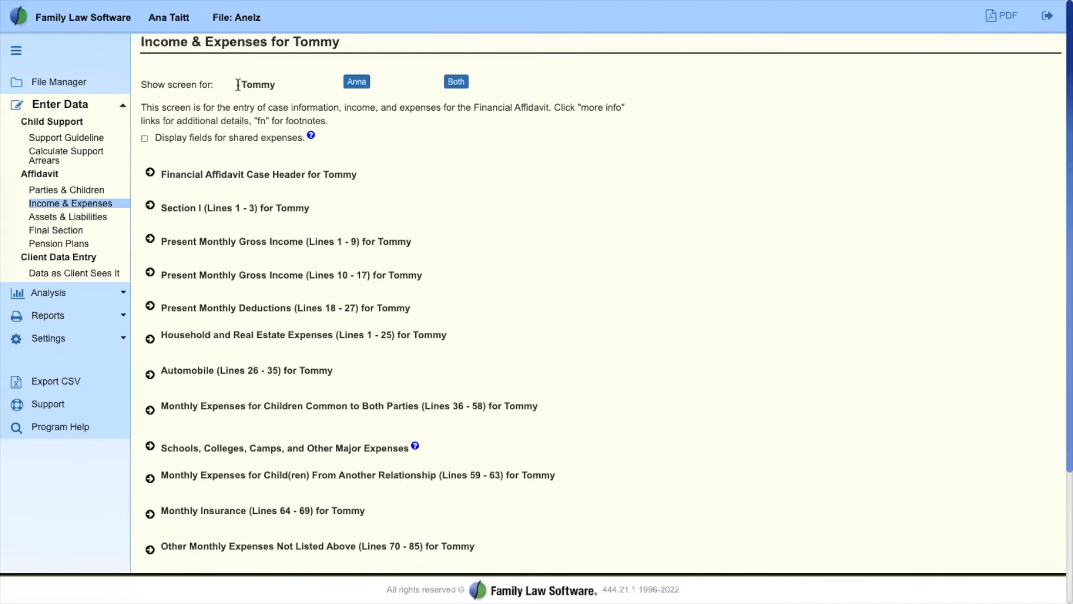
drag(239, 84, 274, 77)
click(519, 258)
Step: Open Assets & Liabilities and review its data entry options and the real estate entries for the homestead and beach house
click(83, 218)
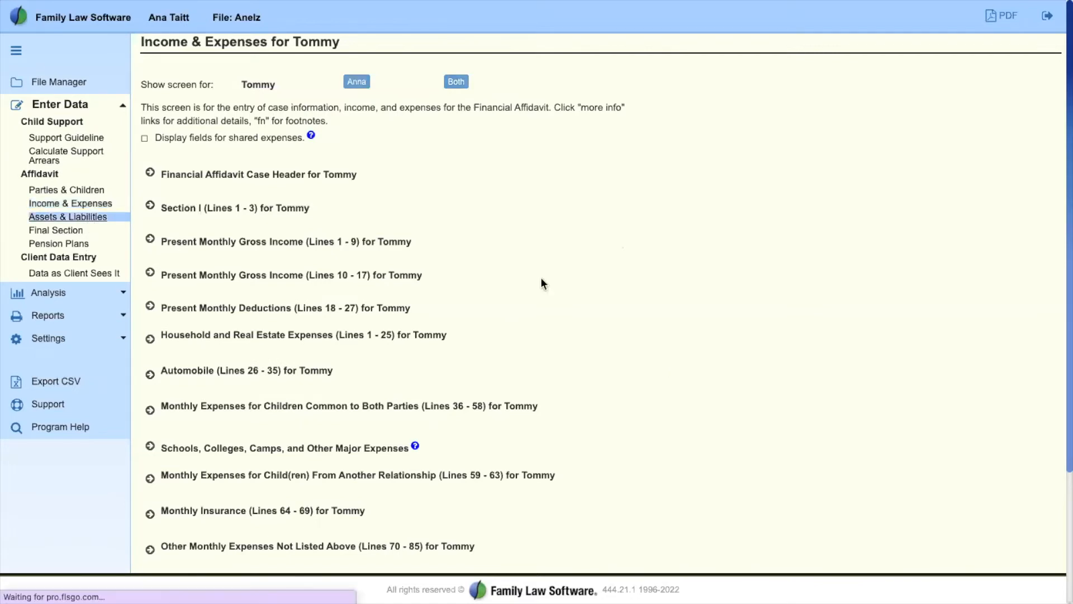
drag(163, 139, 547, 420)
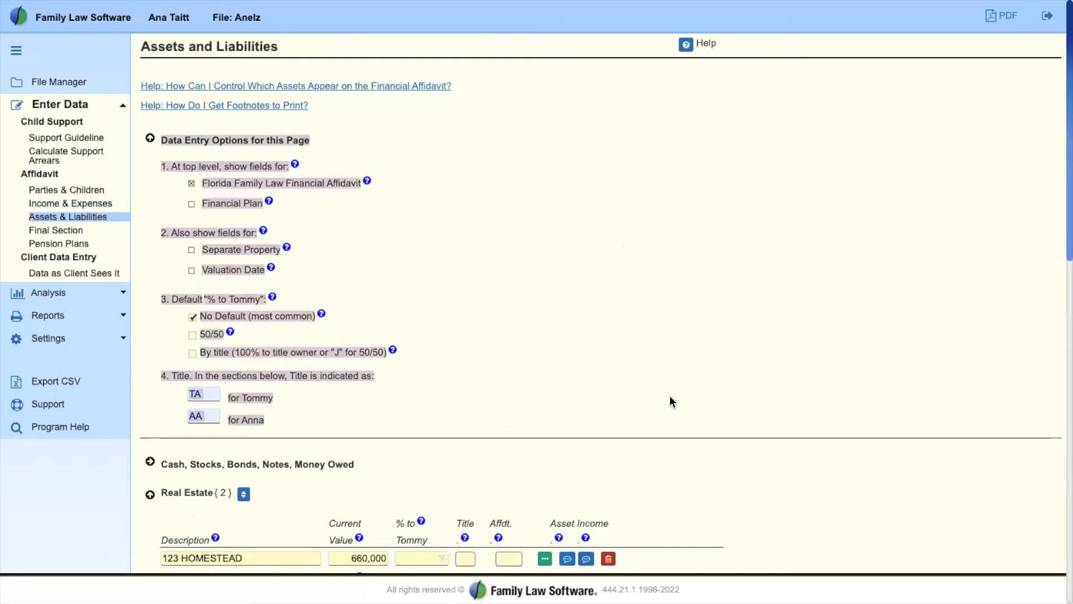
click(533, 339)
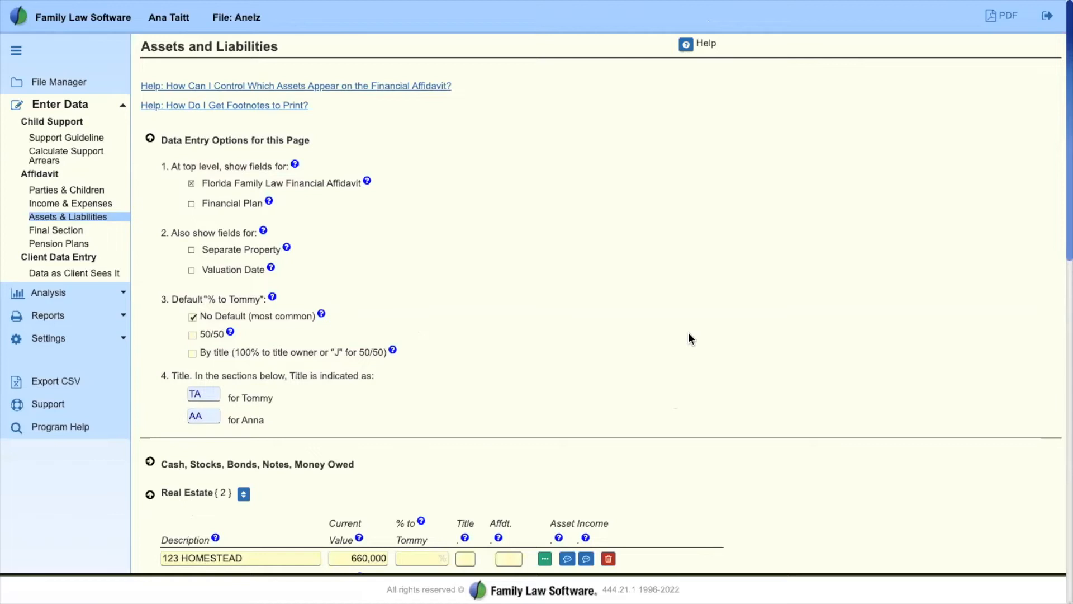
scroll(676, 333, down, 5)
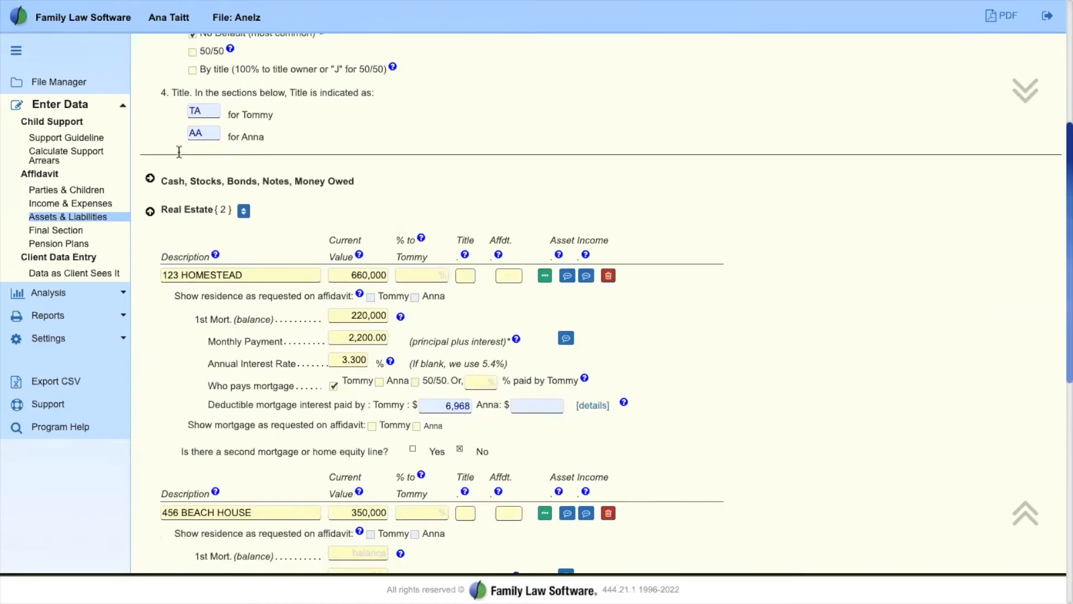
scroll(260, 447, down, 5)
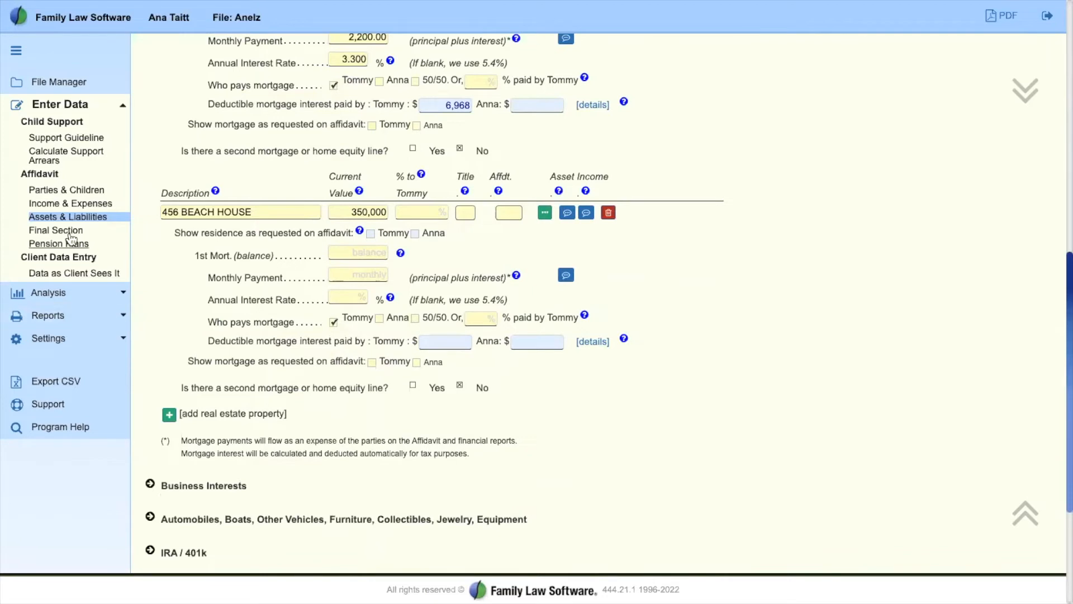
Step: Look over the affidavit's Final Section and the Pension Plans screen, ending back on Income & Expenses
click(66, 230)
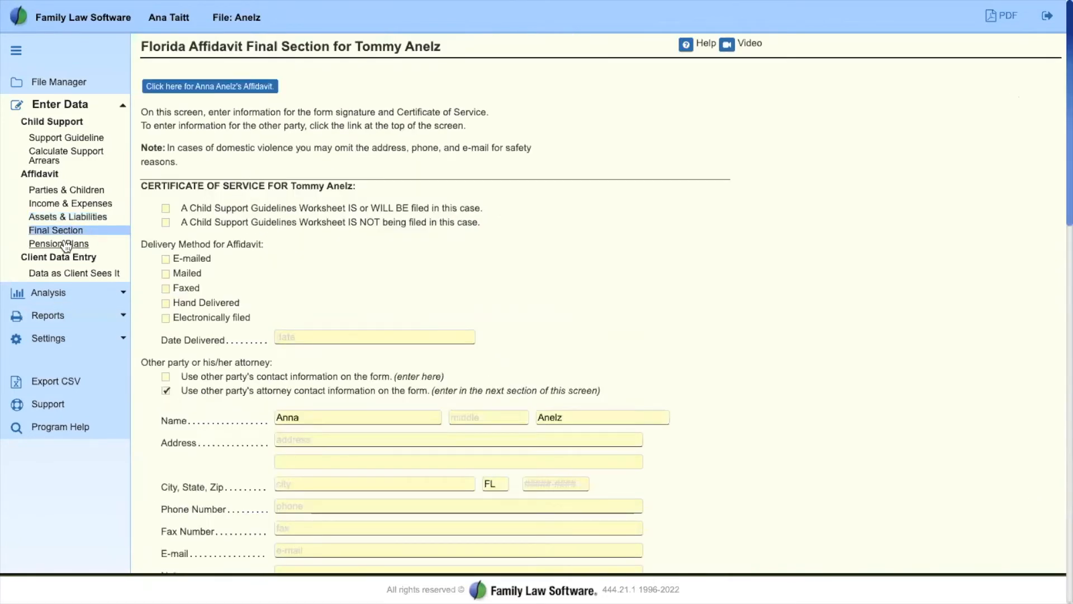
click(66, 244)
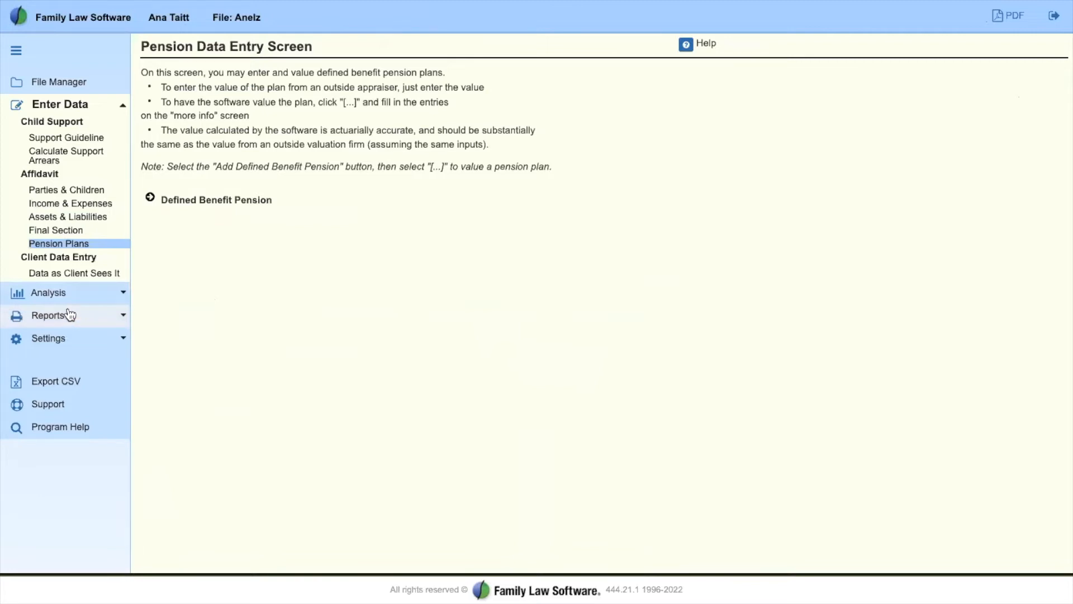
click(80, 204)
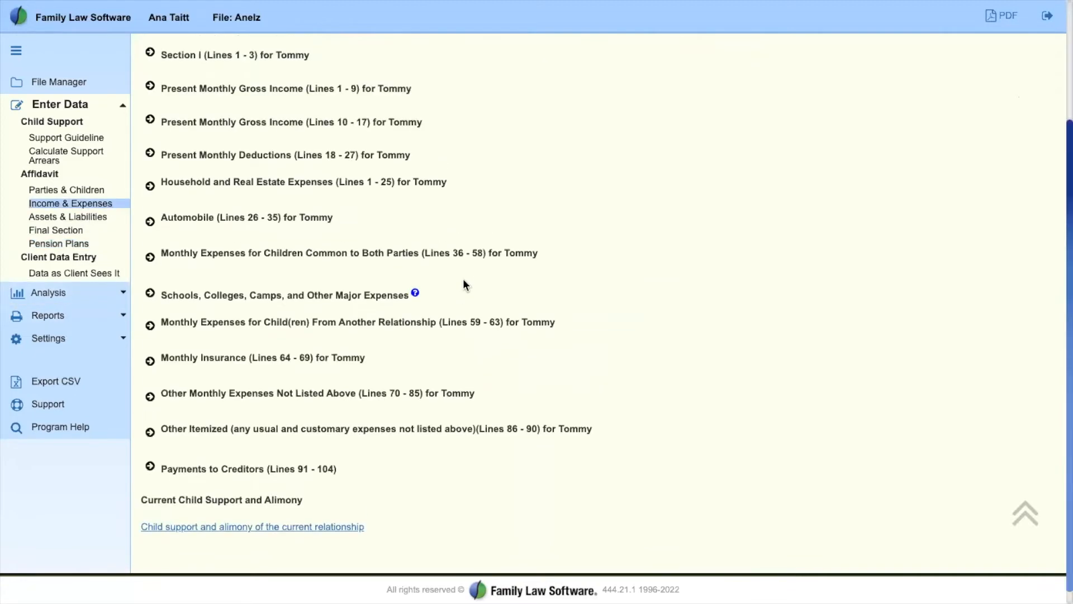
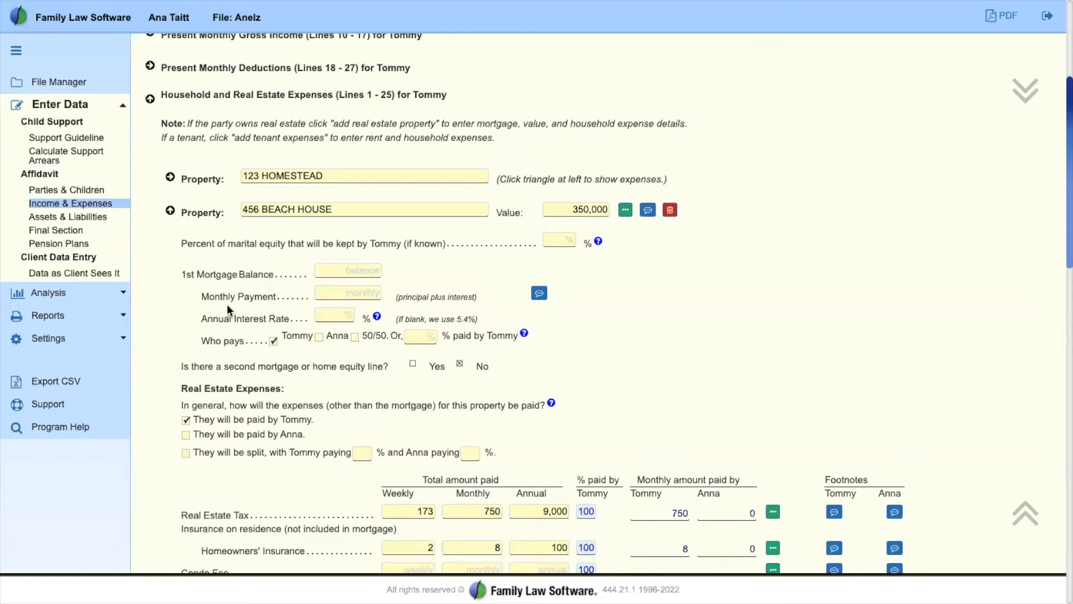
Step: Open the Financial Affidavit form's print screen and turn on printing footnotes with each item in the print options
click(61, 315)
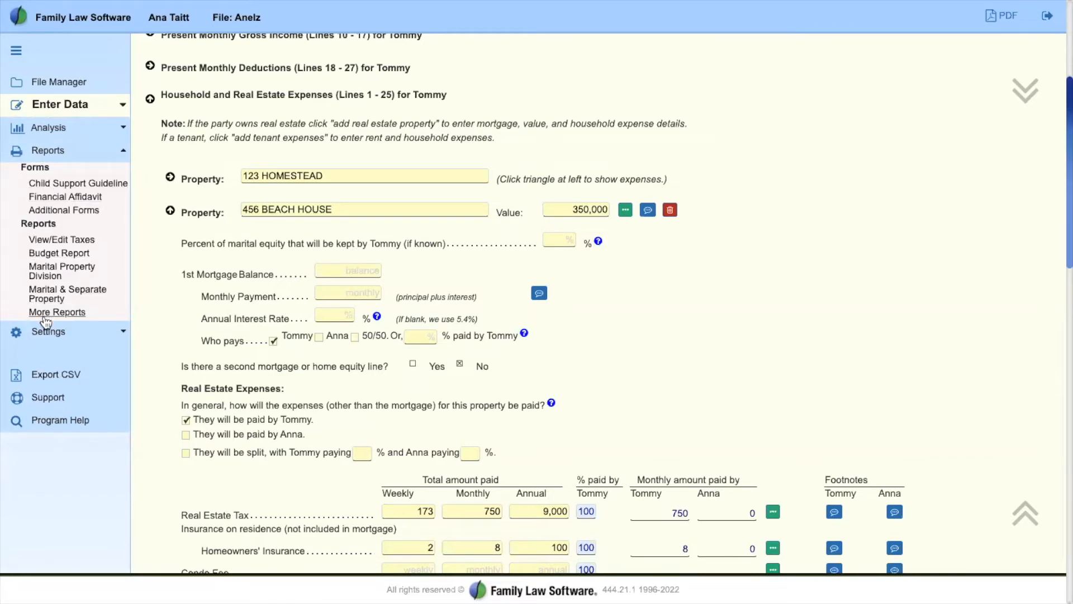
click(56, 197)
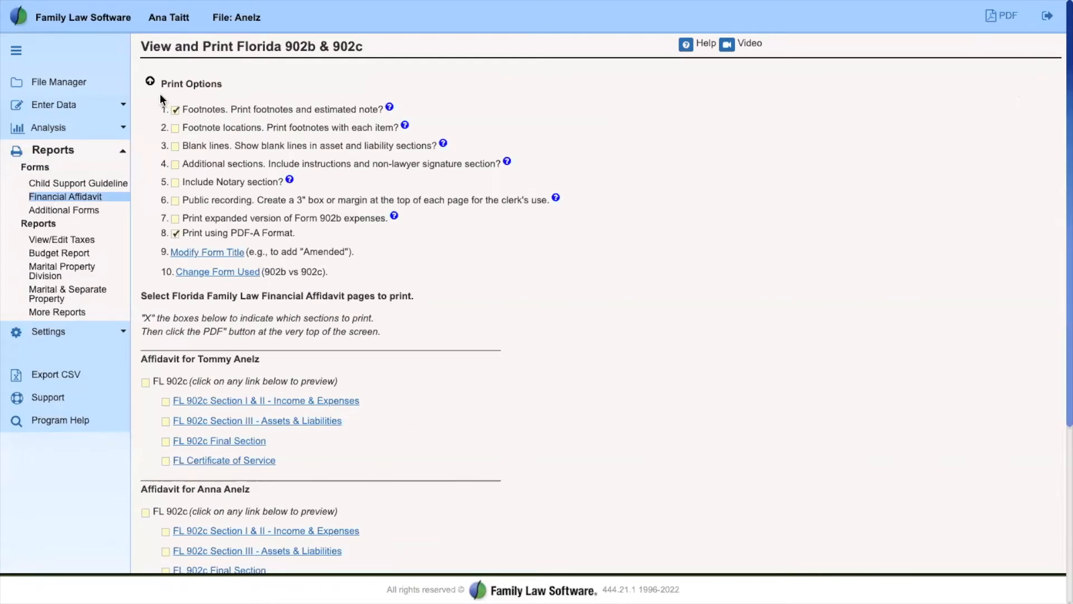
drag(184, 106, 419, 320)
click(180, 129)
drag(186, 182, 292, 183)
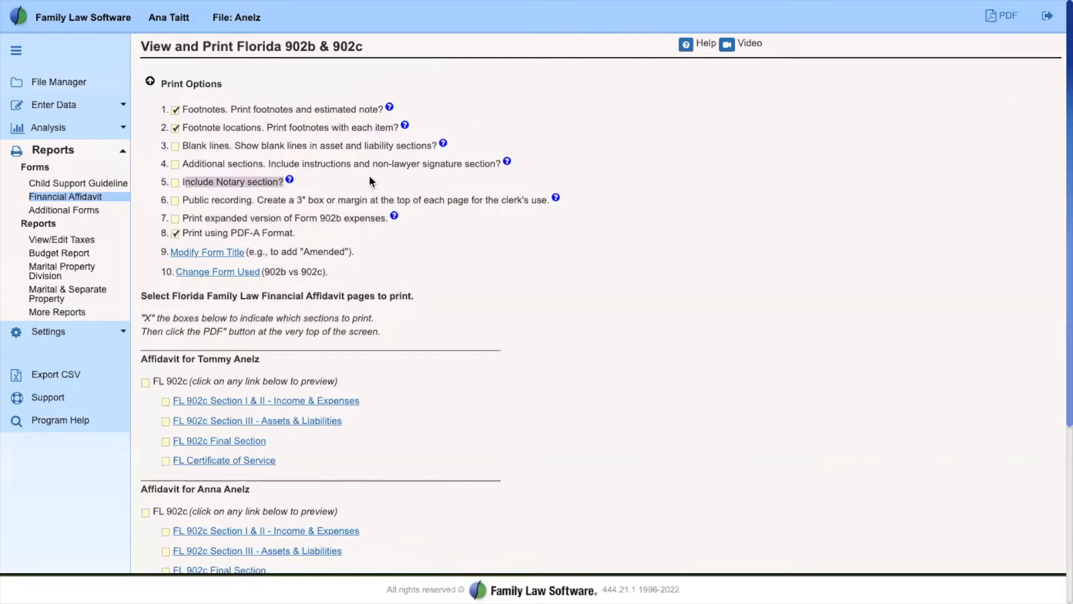
drag(324, 233, 211, 226)
click(596, 276)
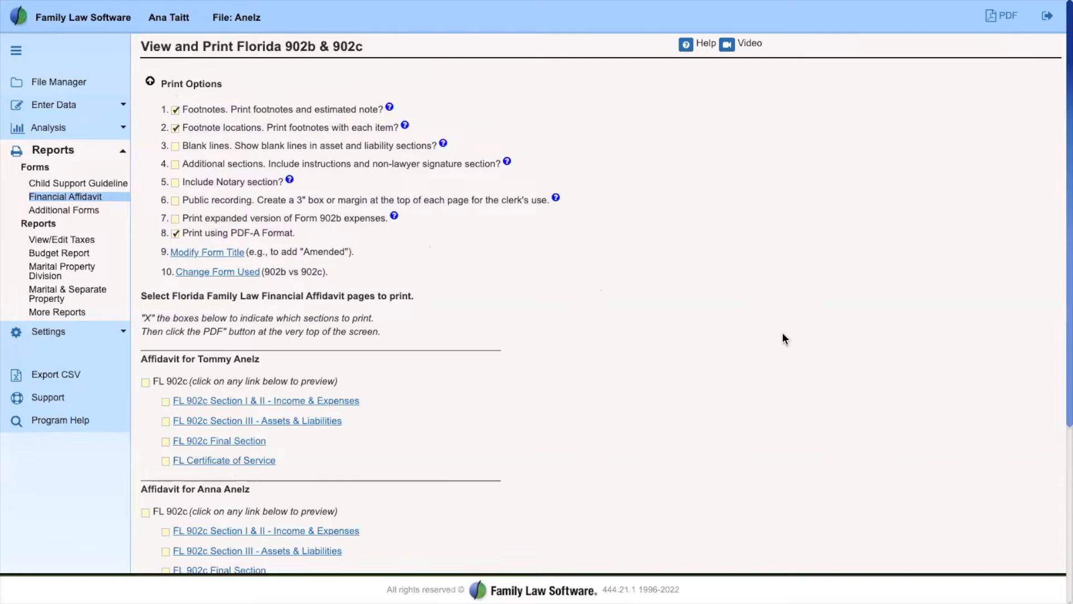
Step: Select the full FL 902c affidavit with all its sections for the petitioner and generate it as a PDF
scroll(783, 338, down, 3)
drag(141, 198, 230, 198)
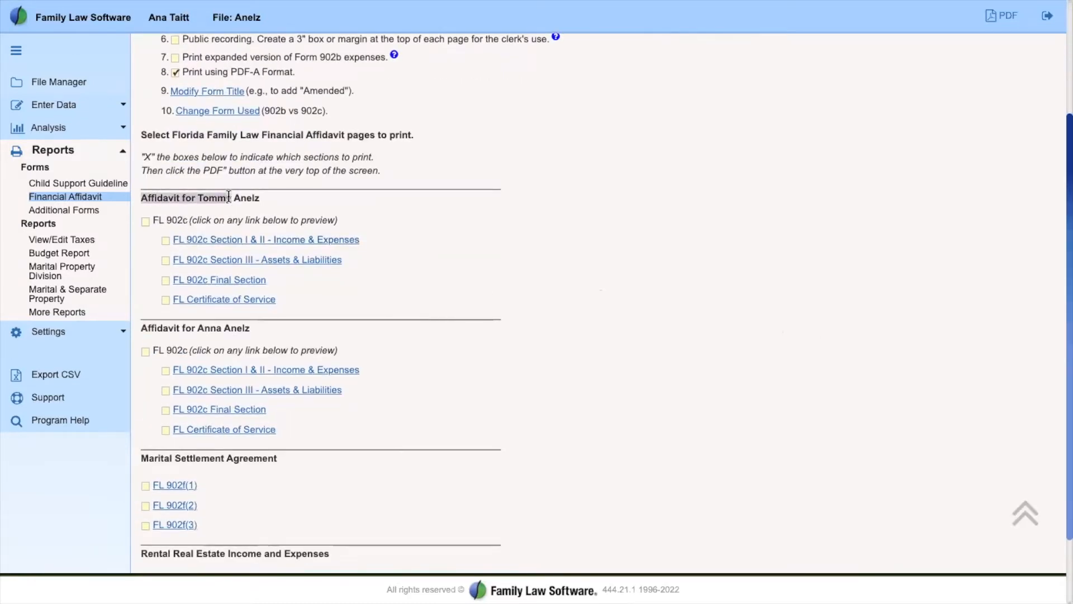
triple_click(187, 331)
click(579, 344)
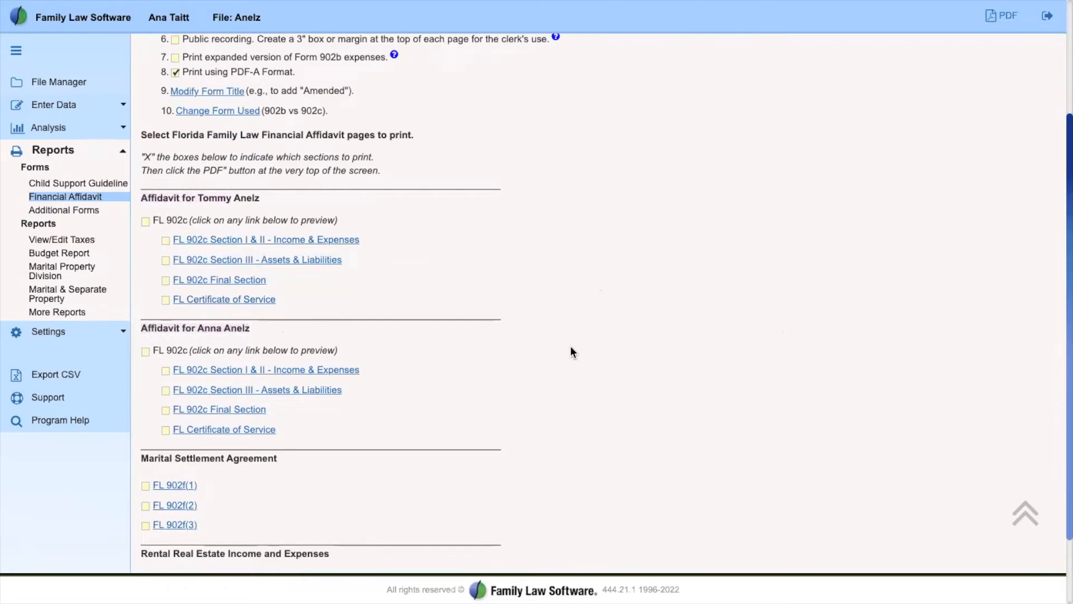
drag(197, 328, 250, 329)
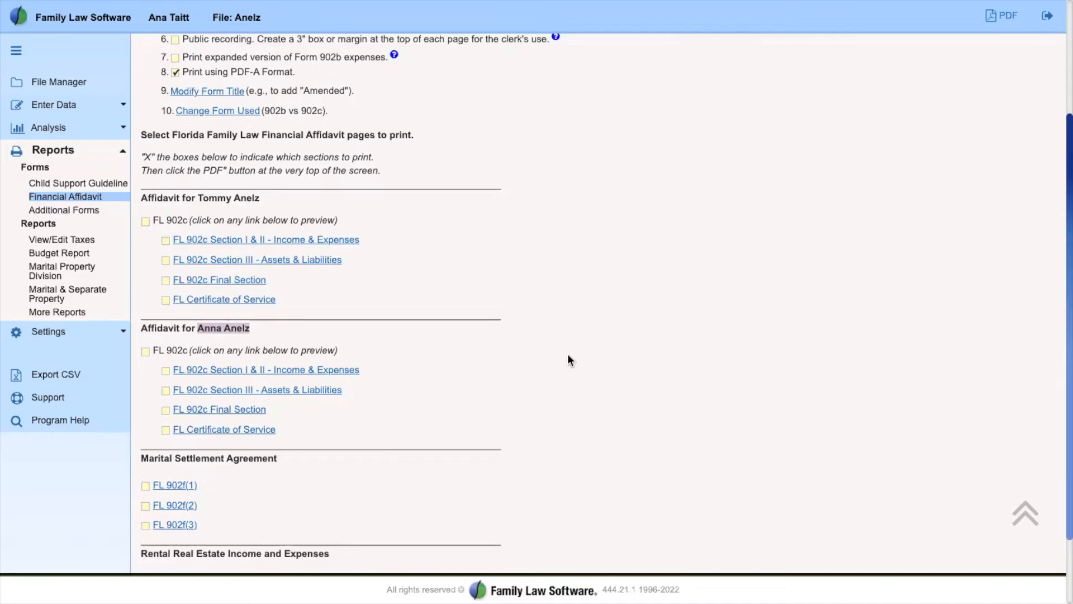
click(558, 394)
scroll(612, 438, up, 2)
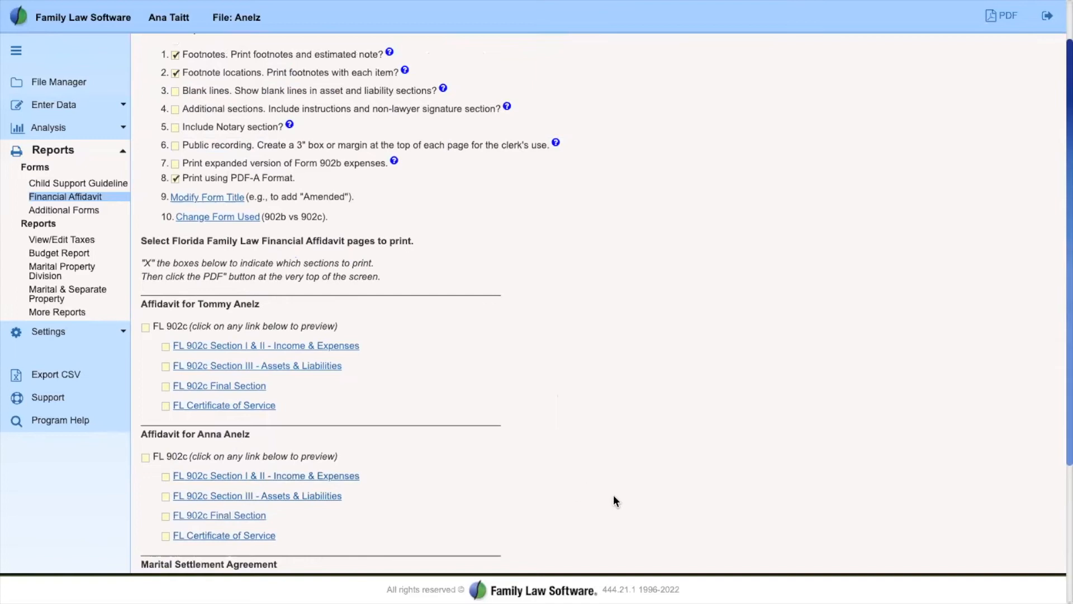
click(144, 328)
scroll(557, 404, up, 2)
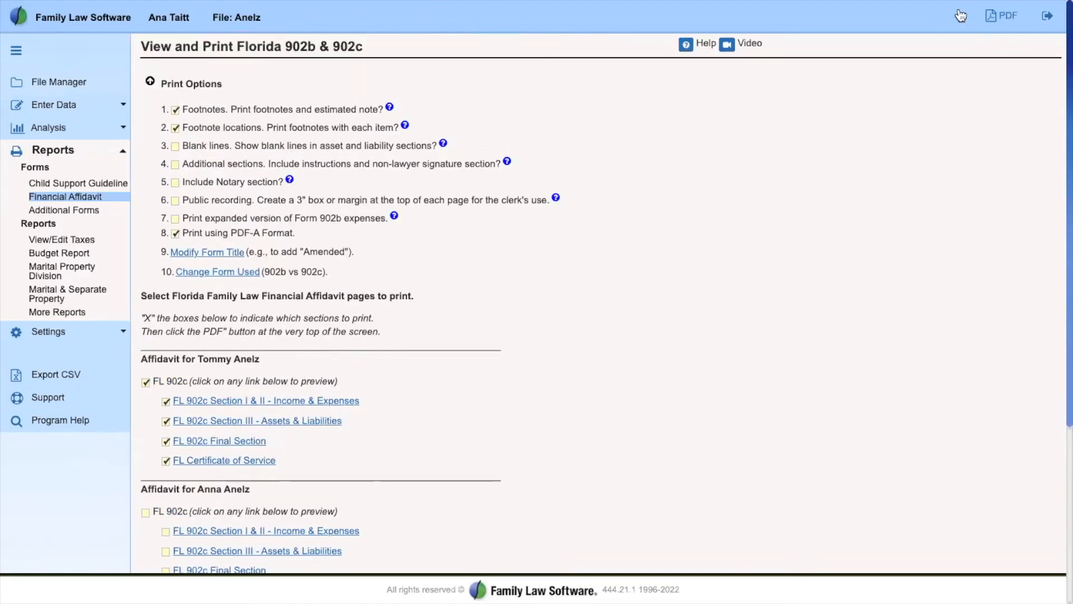
click(990, 16)
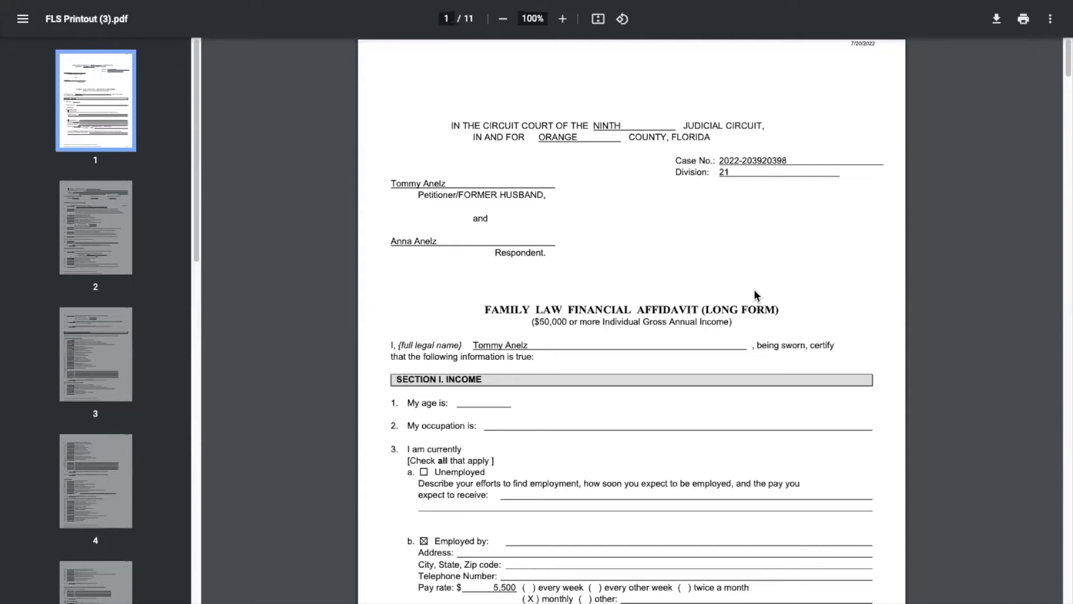
Step: Review the affidavit's caption, case number and Section I age, occupation and employment entries on page 1
double_click(606, 125)
drag(730, 160, 752, 161)
scroll(537, 360, down, 2)
drag(422, 284, 556, 438)
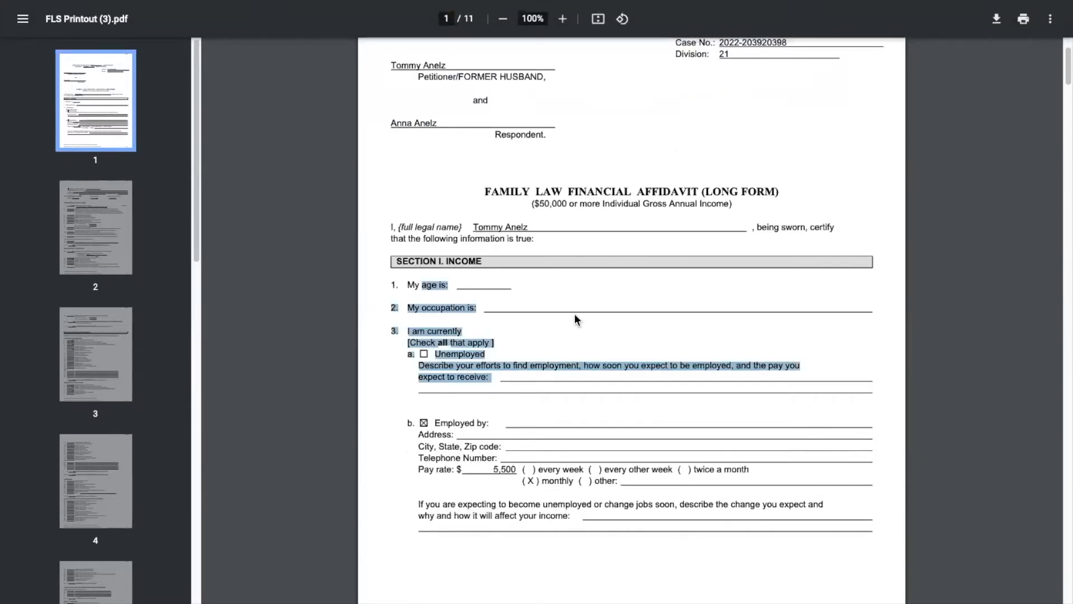
click(604, 428)
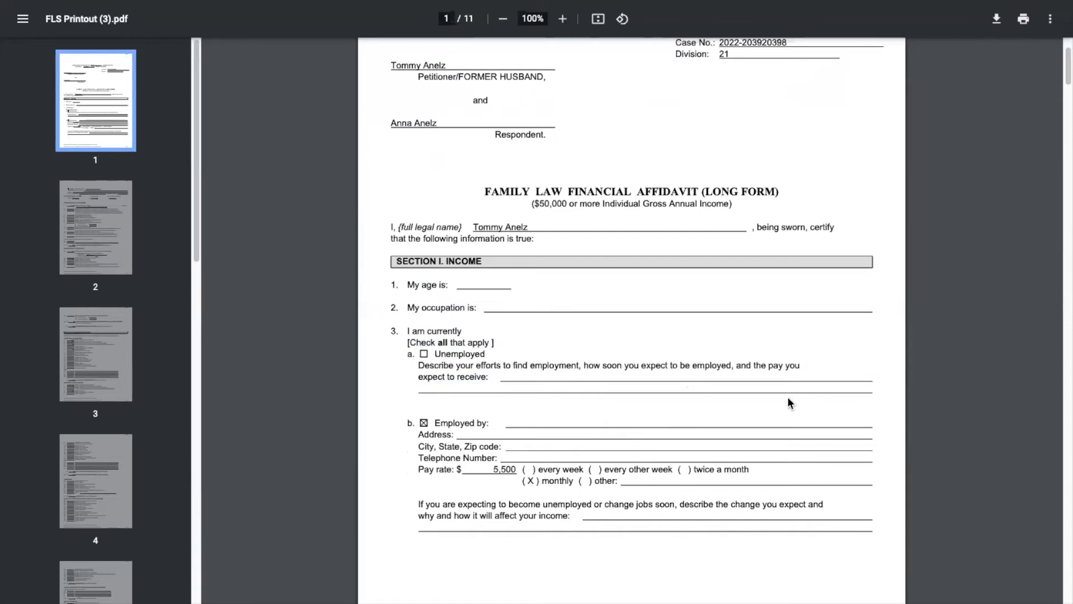
scroll(533, 399, down, 5)
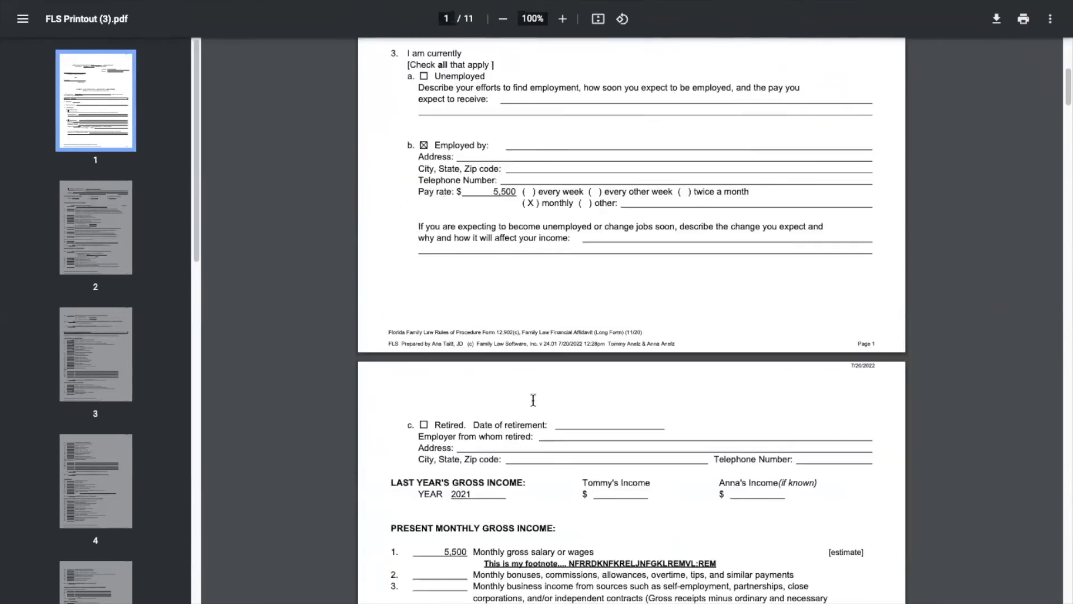
Step: Examine the Present Monthly Gross Income lines on page 2, including the gross salary entry, its footnote and estimate note
scroll(533, 400, down, 6)
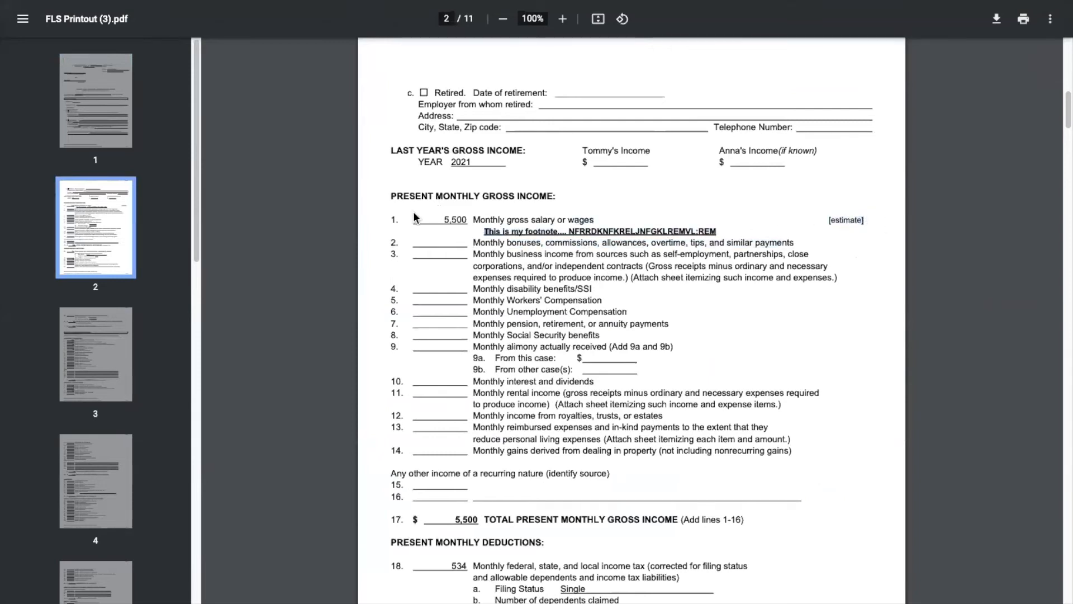
drag(549, 228, 728, 231)
click(816, 220)
drag(730, 231, 468, 230)
click(561, 271)
drag(474, 218, 839, 262)
click(754, 310)
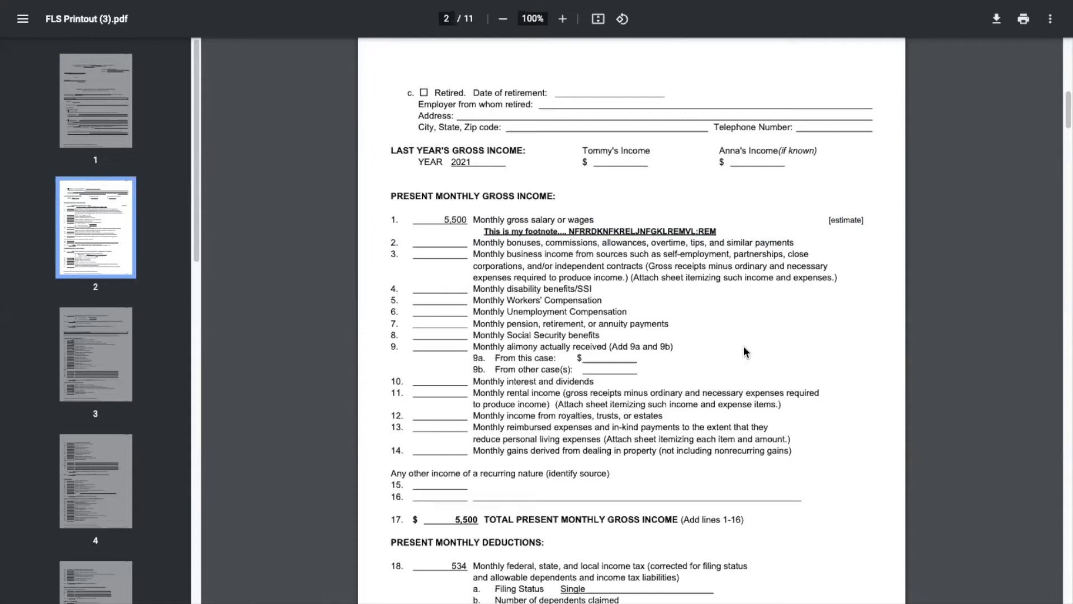
scroll(503, 246, down, 1)
drag(444, 217, 473, 217)
scroll(688, 320, down, 3)
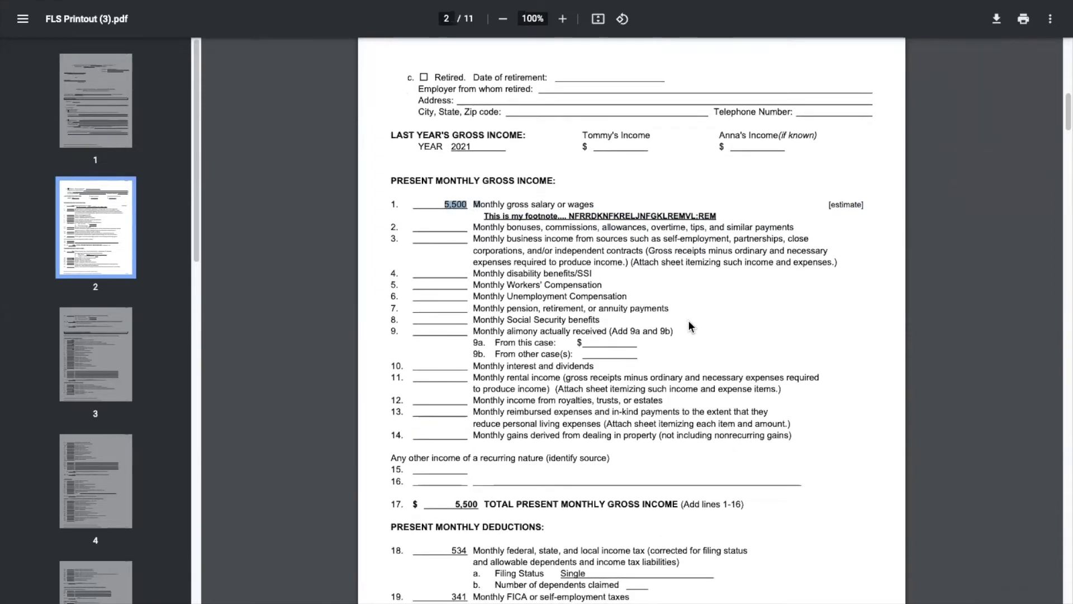
Step: Examine the Present Monthly Deductions on page 2, including the income tax, FICA and Medicare lines
scroll(493, 300, down, 2)
drag(474, 292, 691, 409)
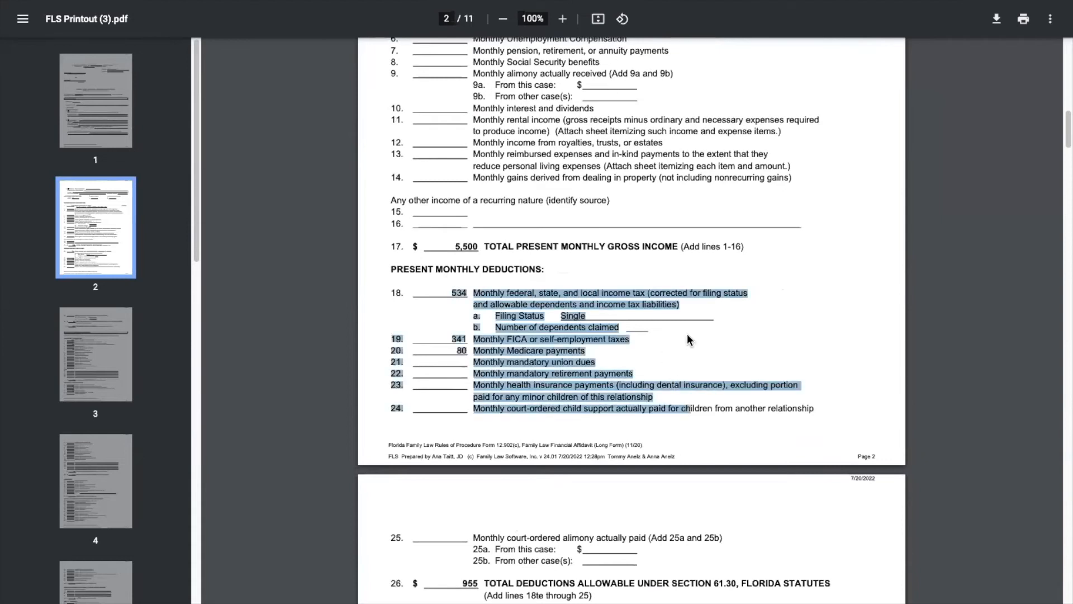
click(691, 329)
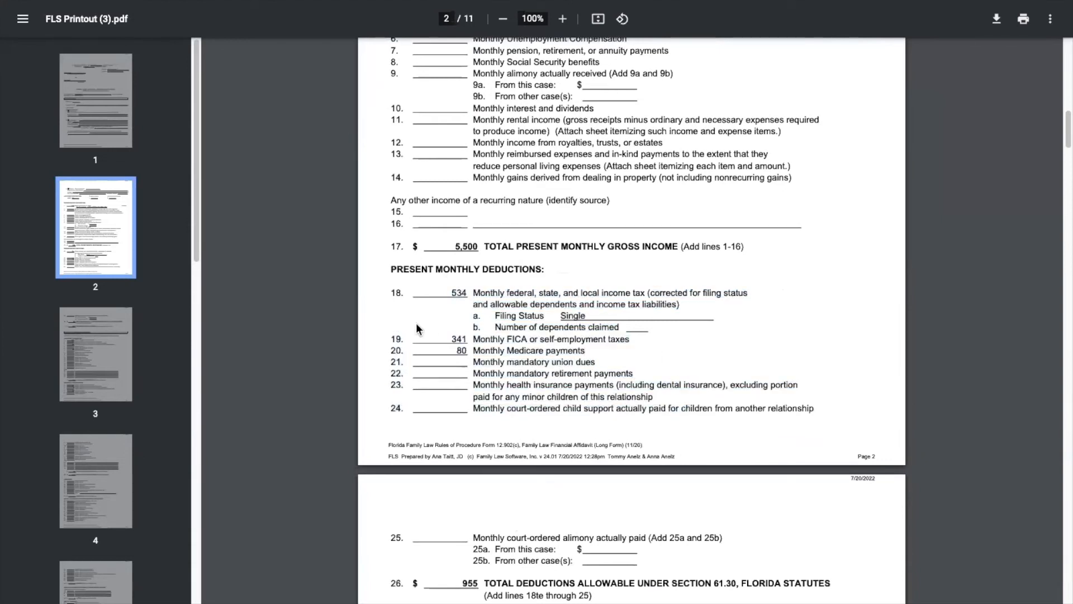
drag(451, 291, 627, 348)
click(706, 325)
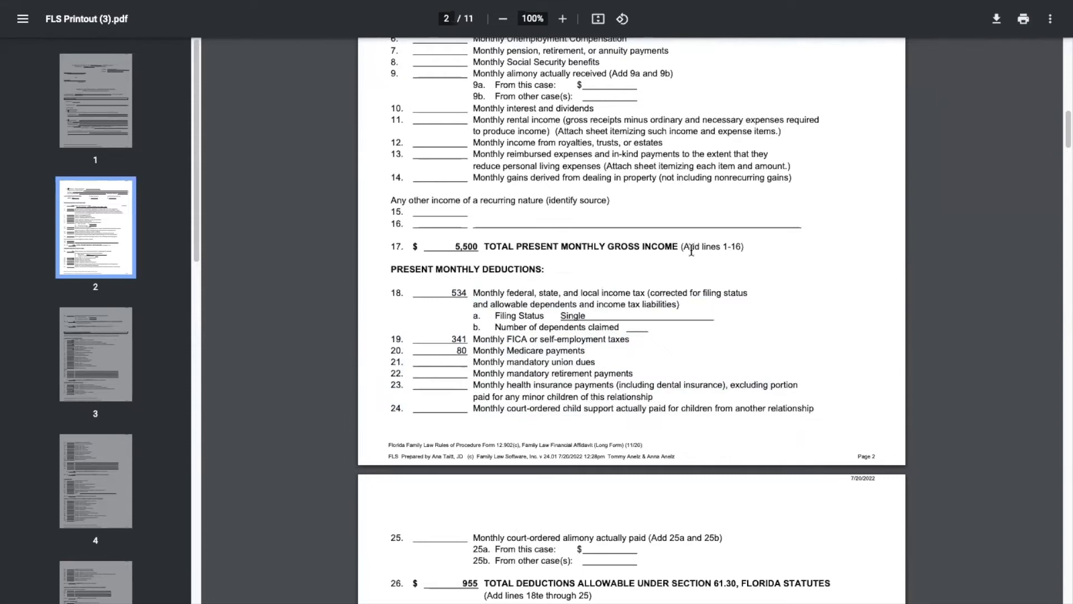
Step: Review deduction lines 18 through 23 on page 2, including the filing status and the number of dependents claimed
drag(449, 291, 667, 385)
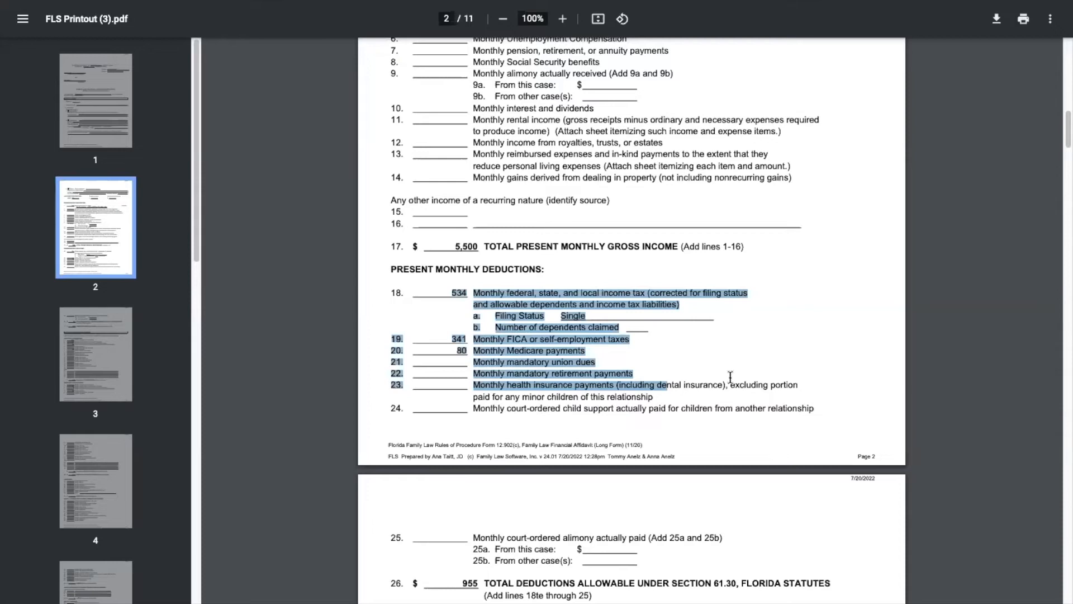
click(613, 369)
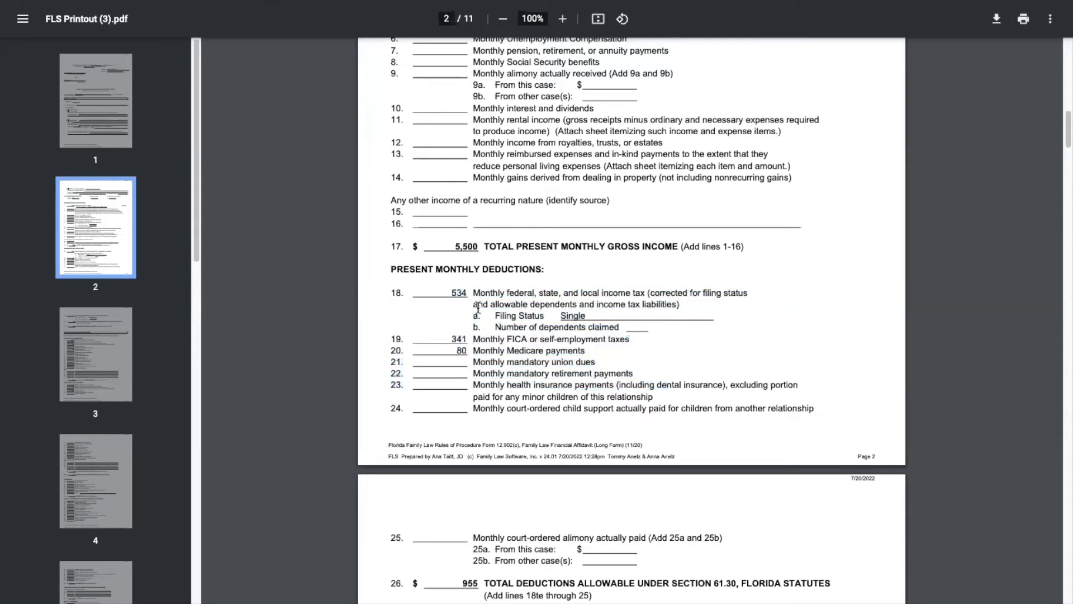
drag(452, 291, 650, 352)
drag(592, 304, 645, 331)
click(685, 342)
scroll(798, 401, up, 3)
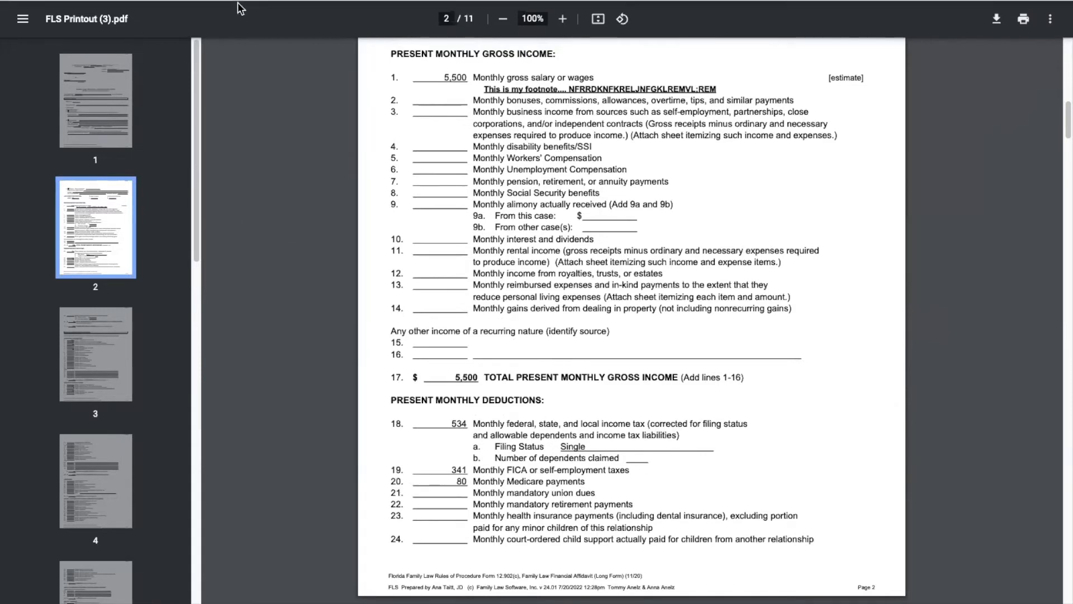
Step: Return from the PDF printout to the Family Law Software affidavit print page and show it in full screen
mouse_move(76, 28)
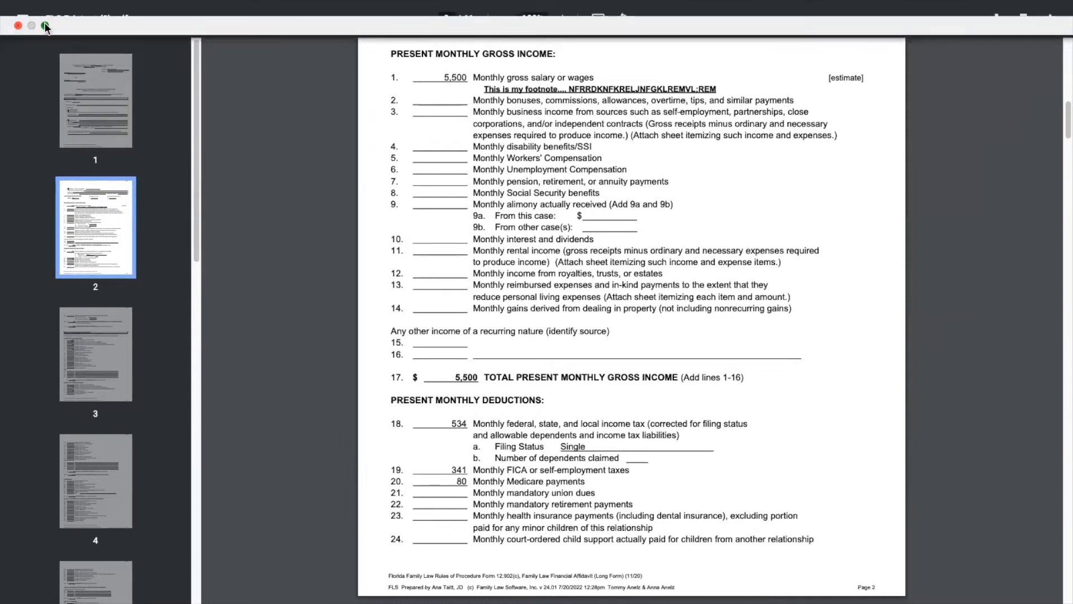
click(45, 26)
click(217, 18)
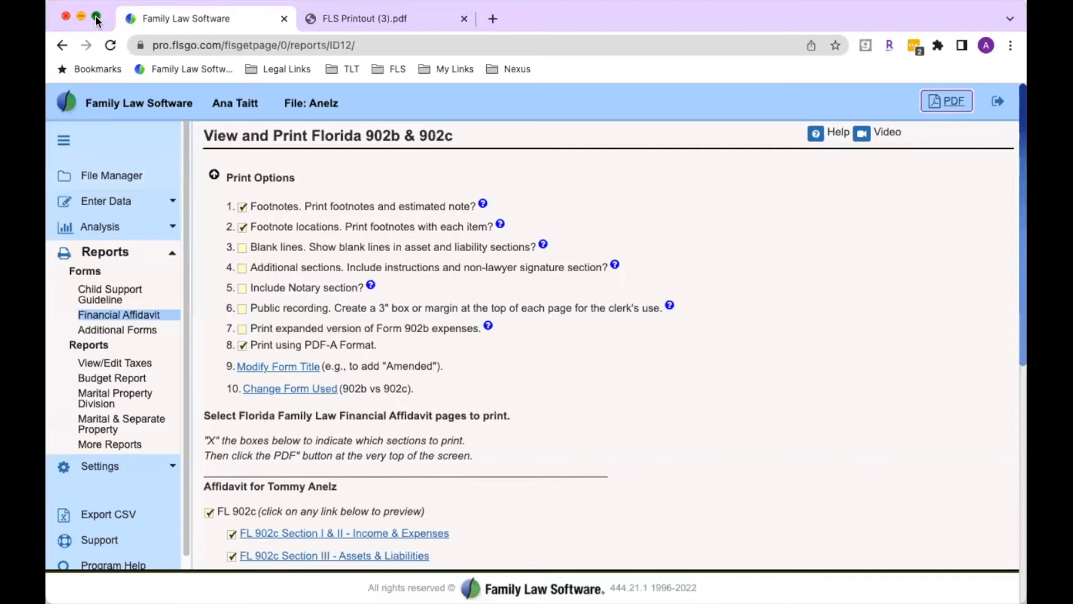
click(95, 16)
mouse_move(205, 7)
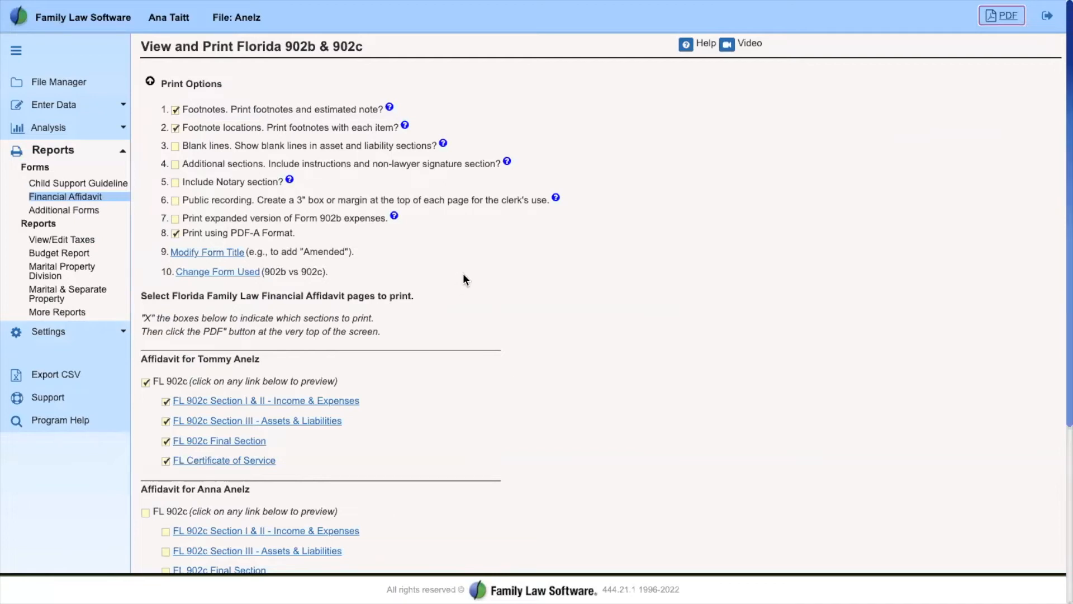
Step: Open the child support guideline data entry and review its Quick version from the children through the alimony and worksheet sections
click(56, 155)
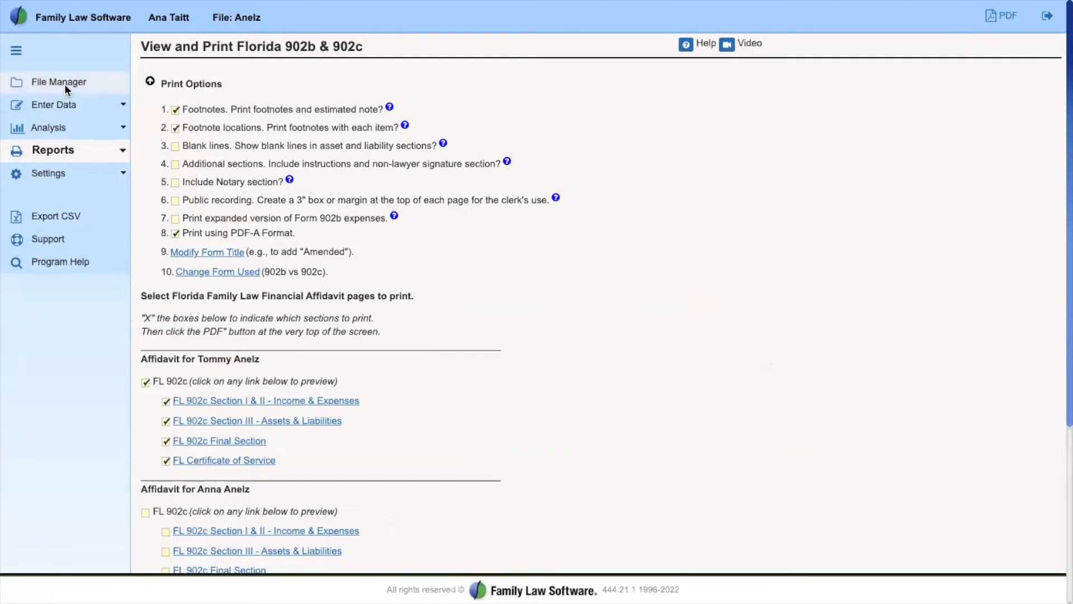
click(55, 105)
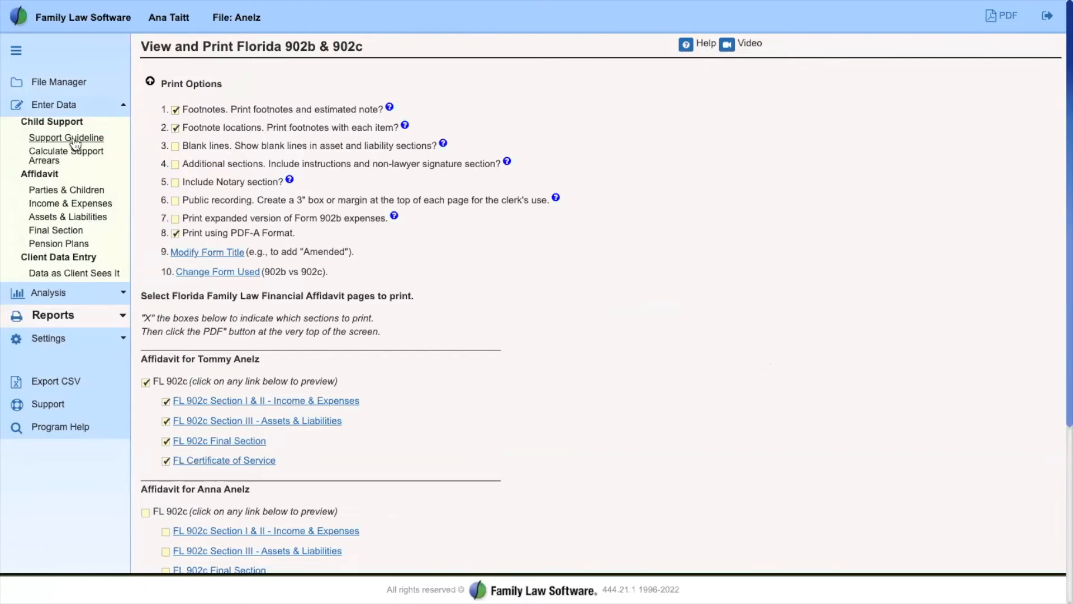
click(76, 141)
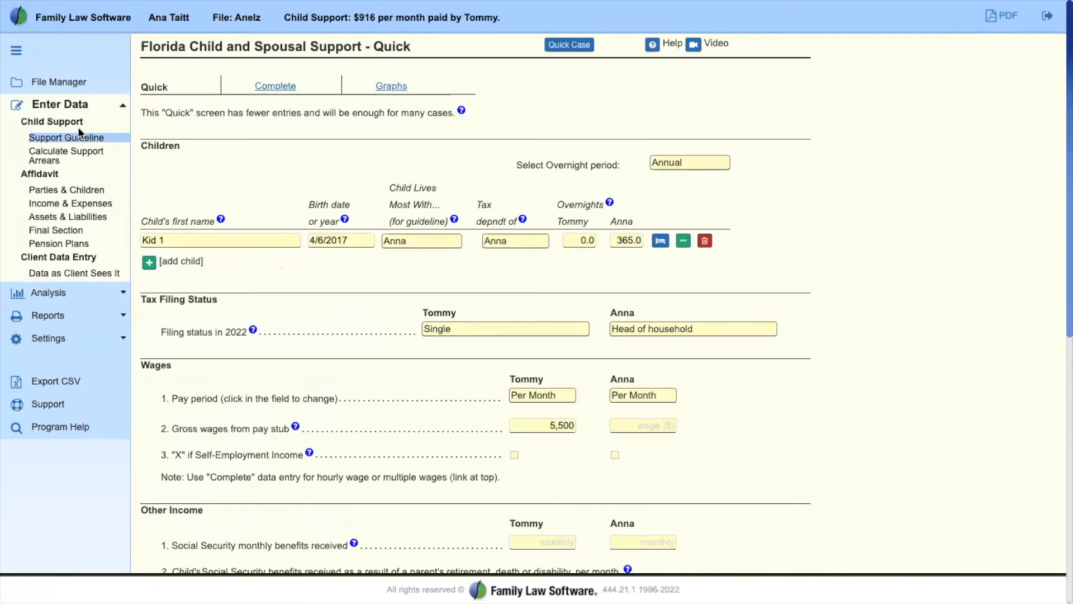
drag(136, 85, 179, 88)
scroll(814, 445, down, 6)
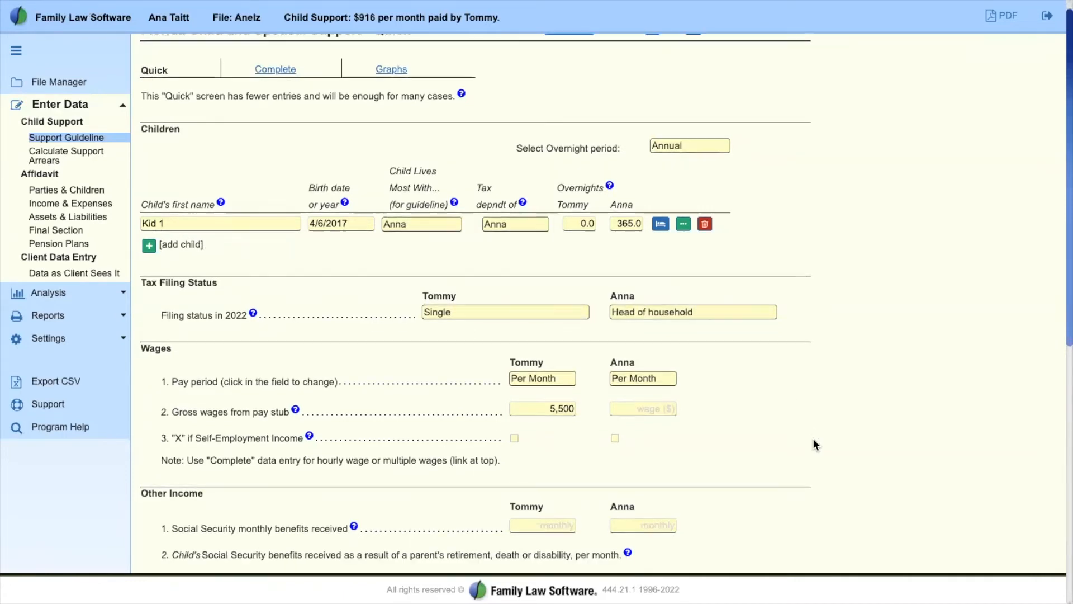
scroll(815, 441, down, 2)
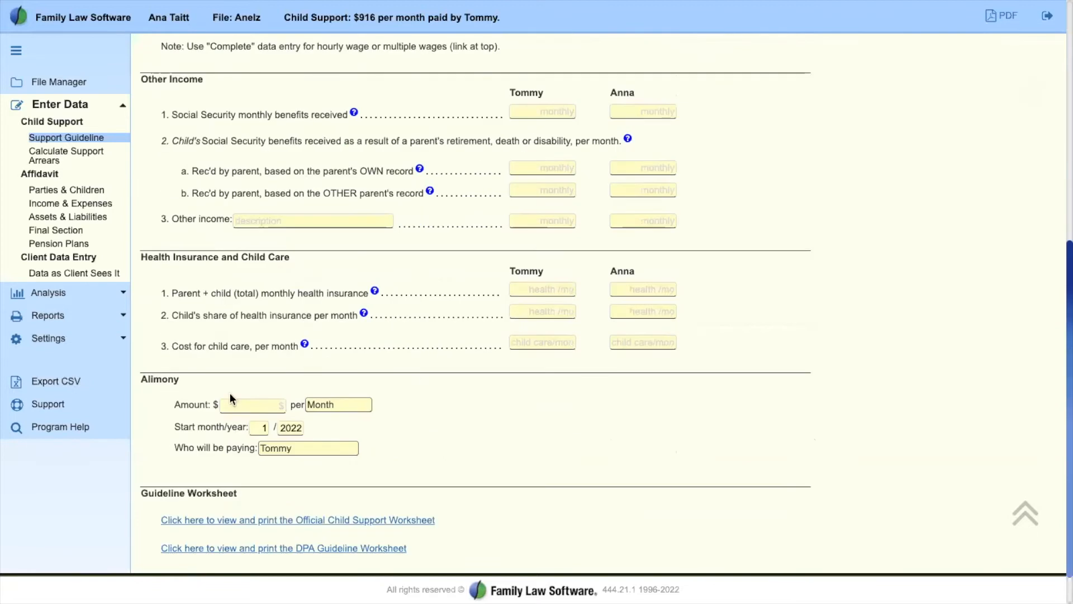
scroll(739, 447, up, 8)
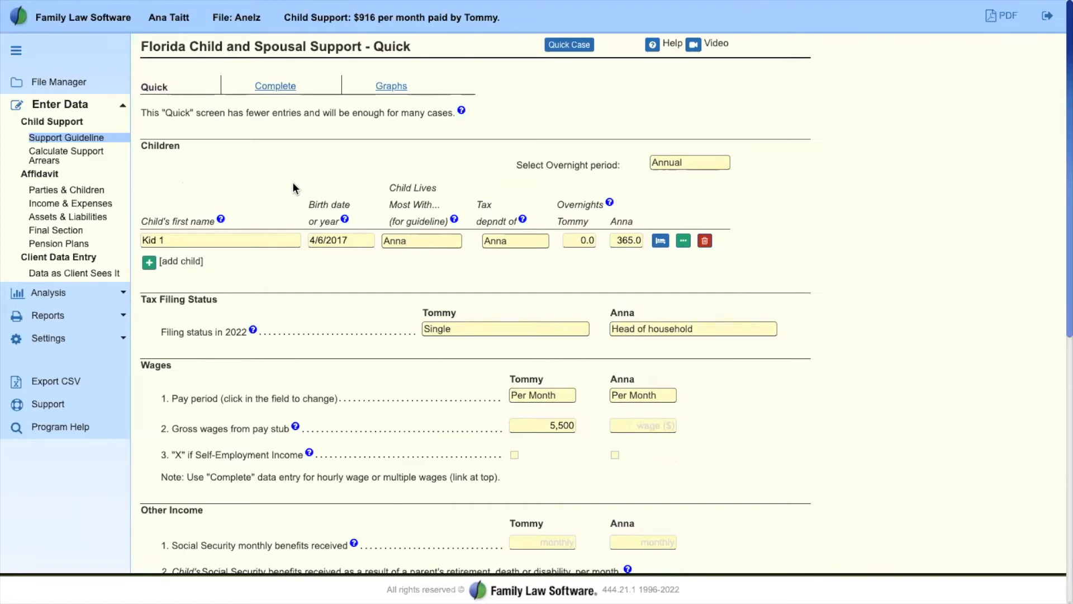
Step: In the Complete version of the support guideline, add a second child named Kid 2 to the Children section
click(285, 87)
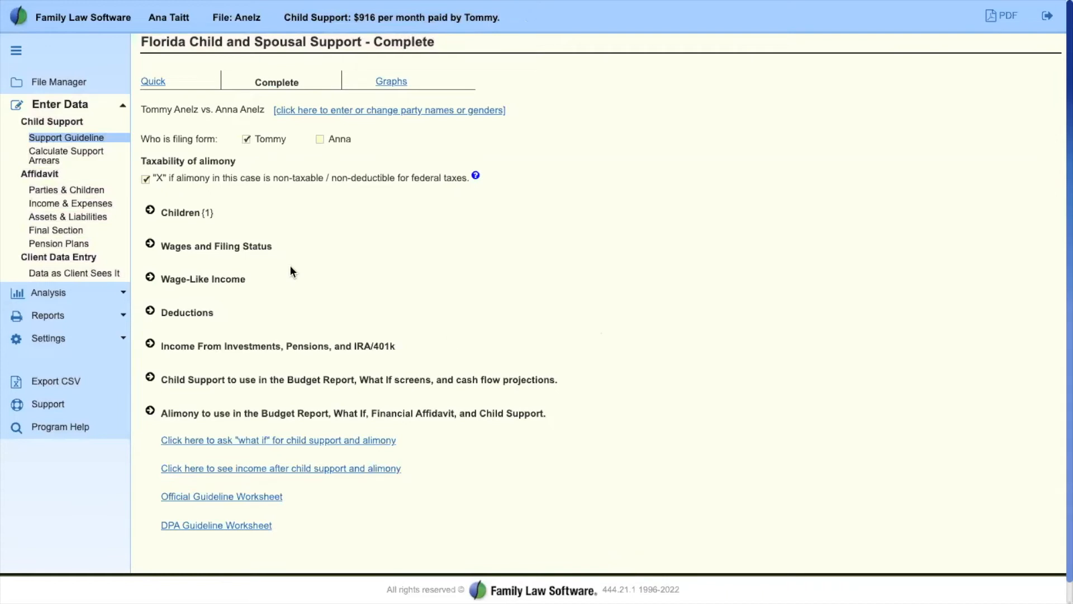
click(150, 211)
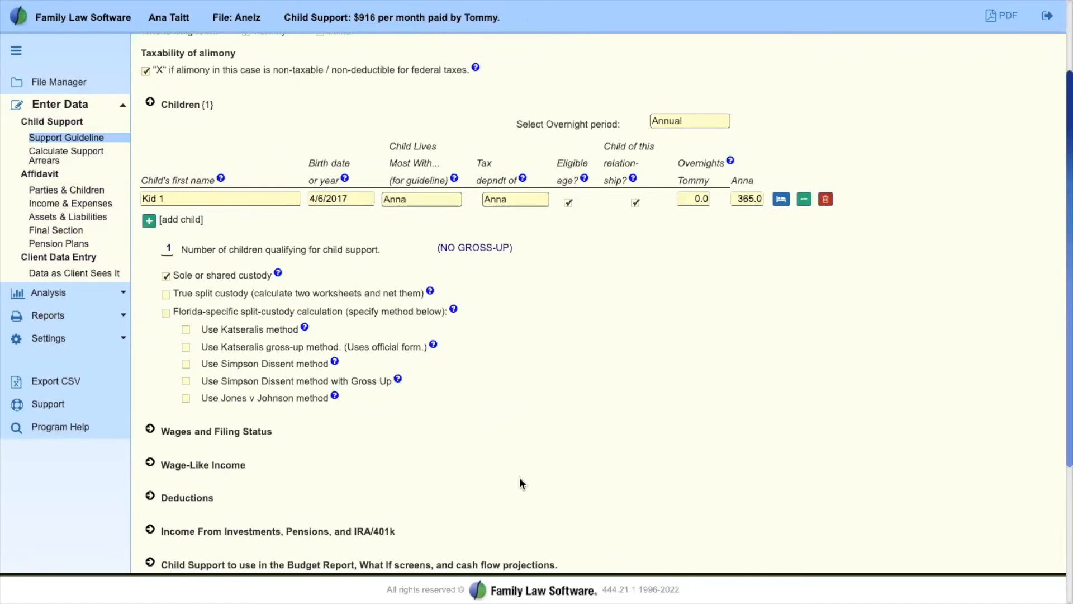
click(149, 222)
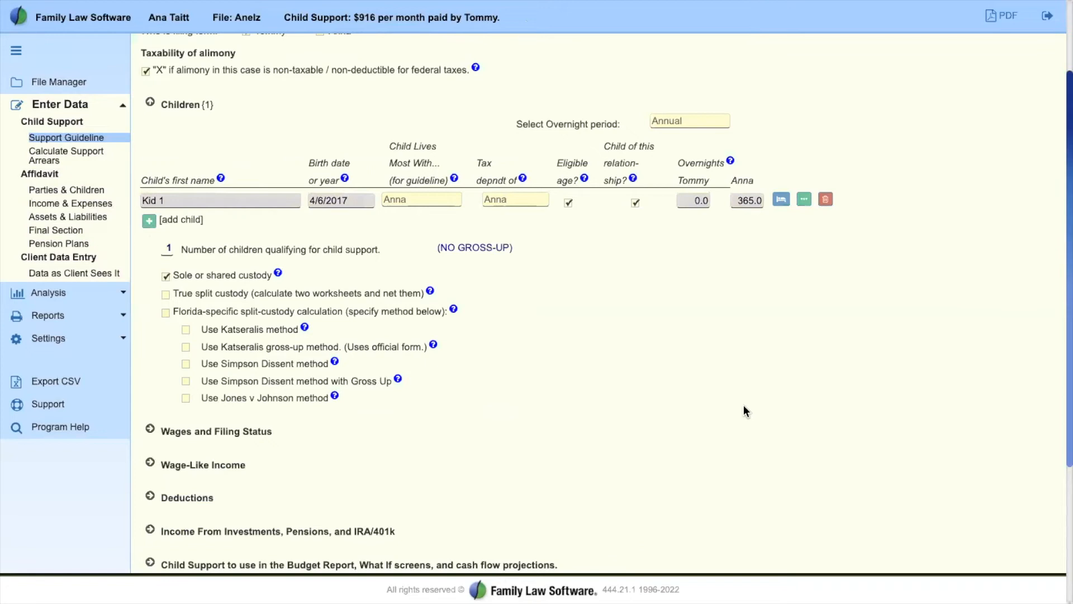
click(259, 102)
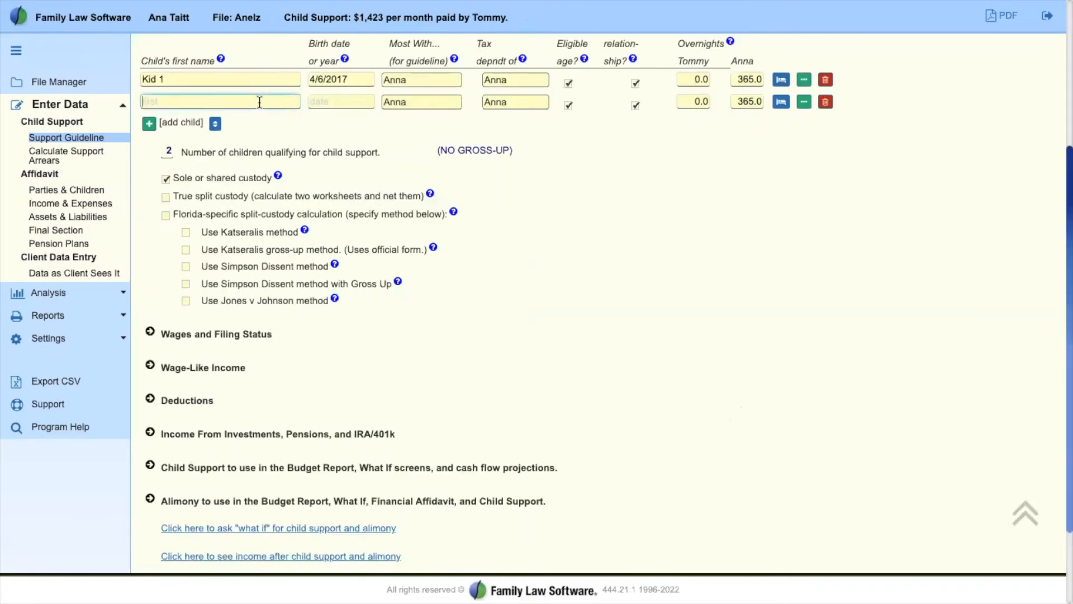
text(Kid 2)
click(271, 78)
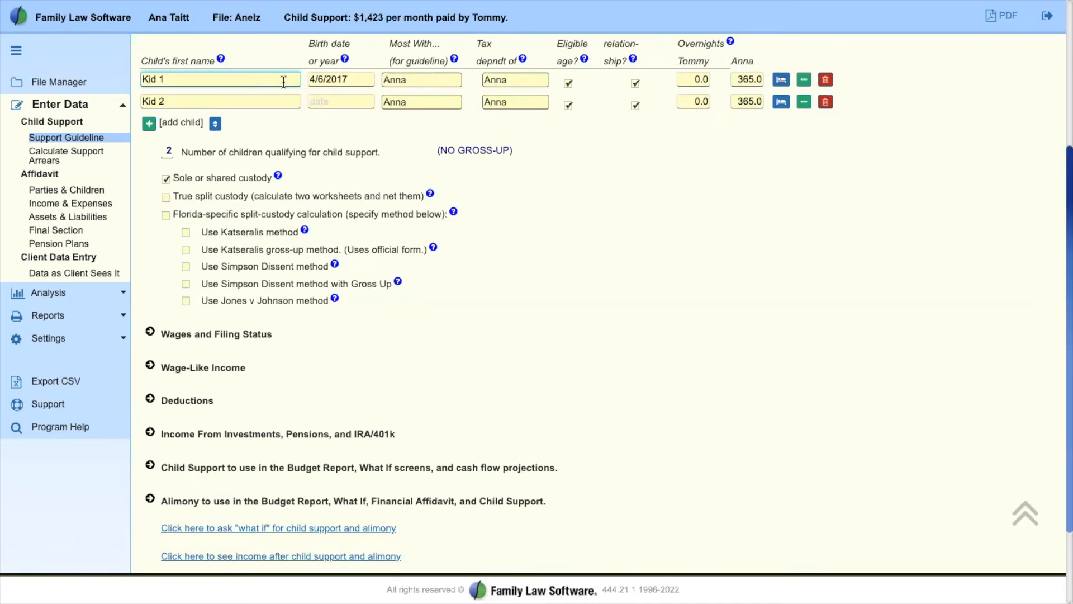
Step: Enter the birth date for Kid 2 in the Children section
scroll(805, 392, up, 4)
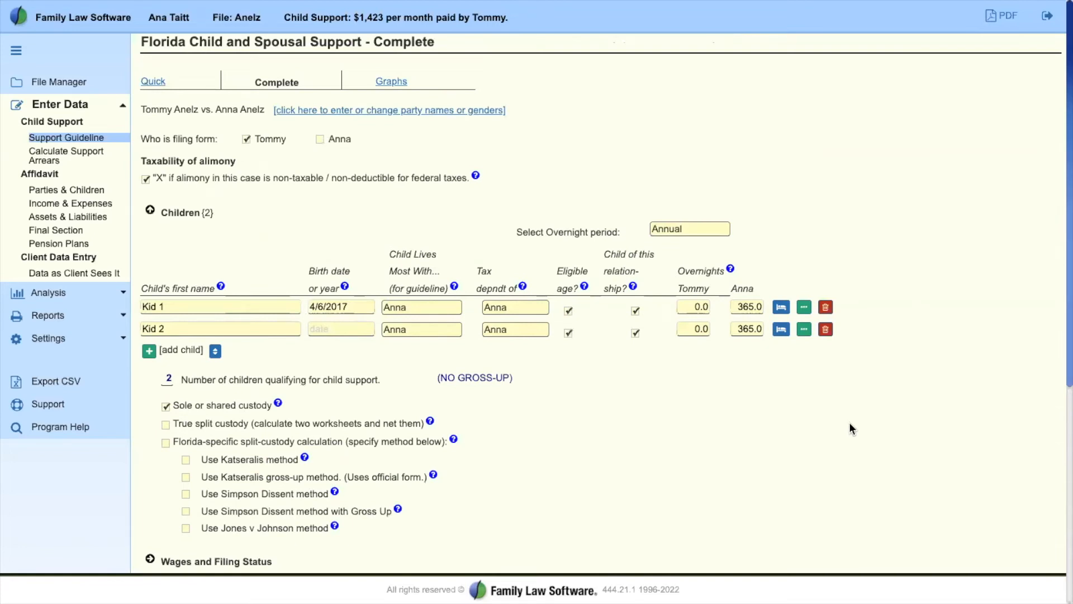
drag(144, 288, 388, 378)
click(383, 383)
click(339, 329)
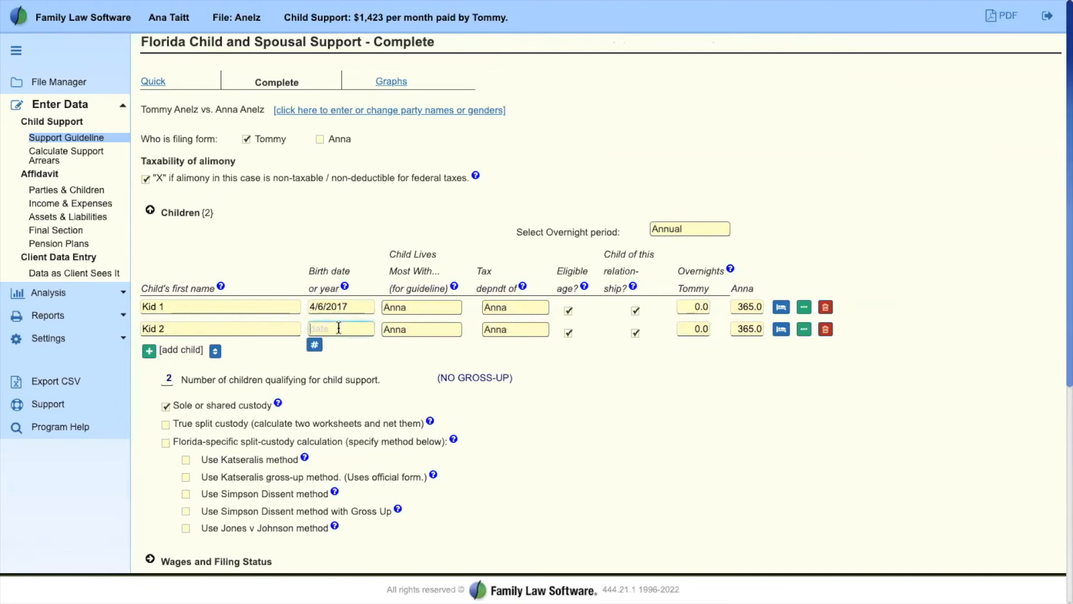
text(6/7/2020)
key(Tab)
Step: Set the petitioner's annual overnights to 300 for both Kid 1 and Kid 2
drag(679, 271, 727, 276)
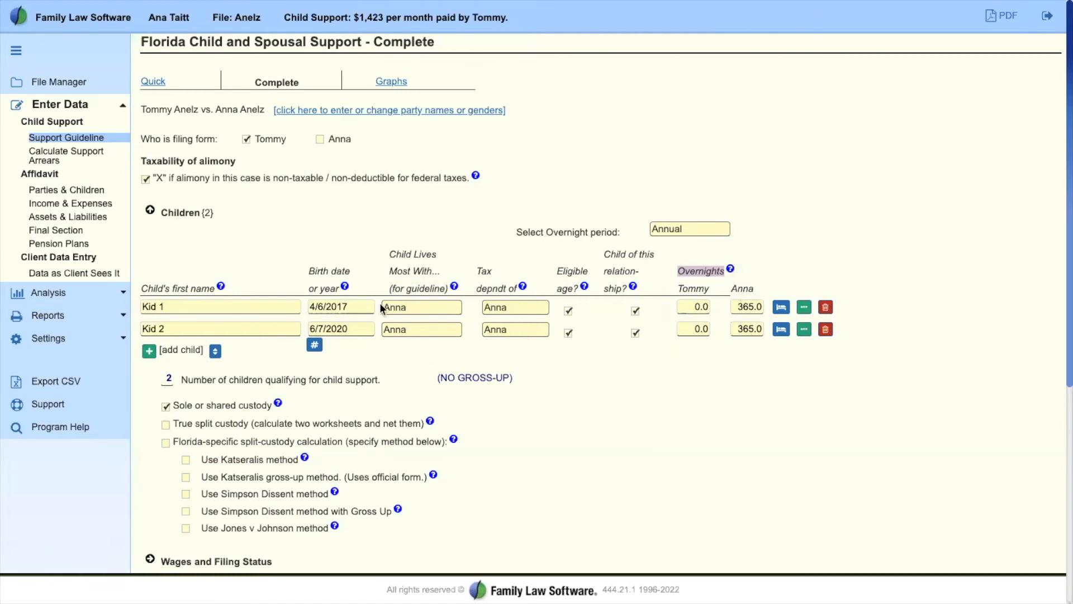
click(702, 307)
text(300)
click(704, 328)
text(300)
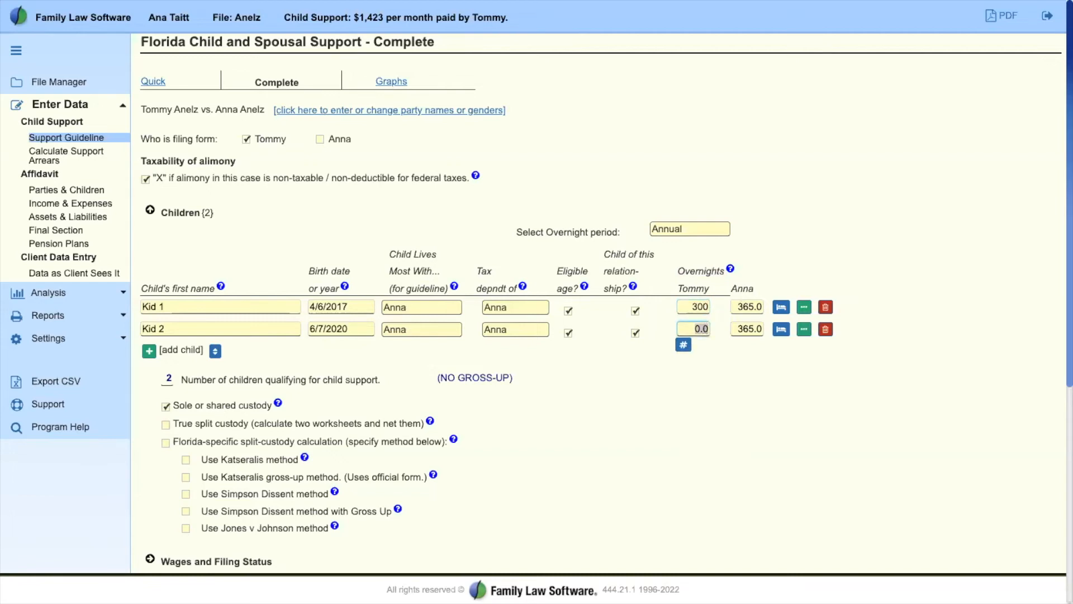
key(Tab)
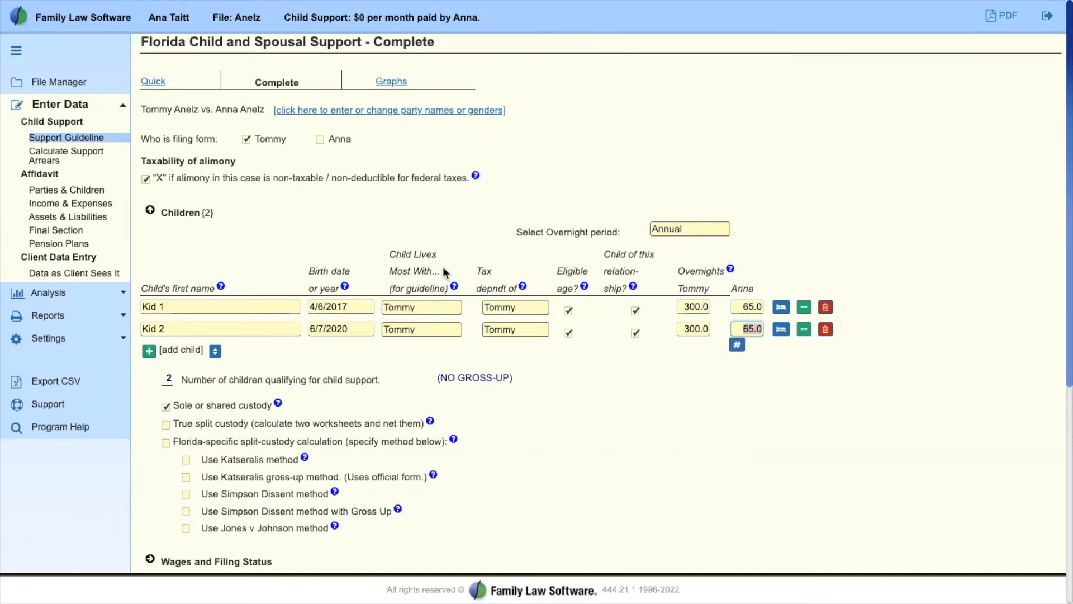
click(654, 373)
Step: Set the petitioner's annual overnights to 183 for both Kid 1 and Kid 2
click(696, 307)
text(183)
click(707, 329)
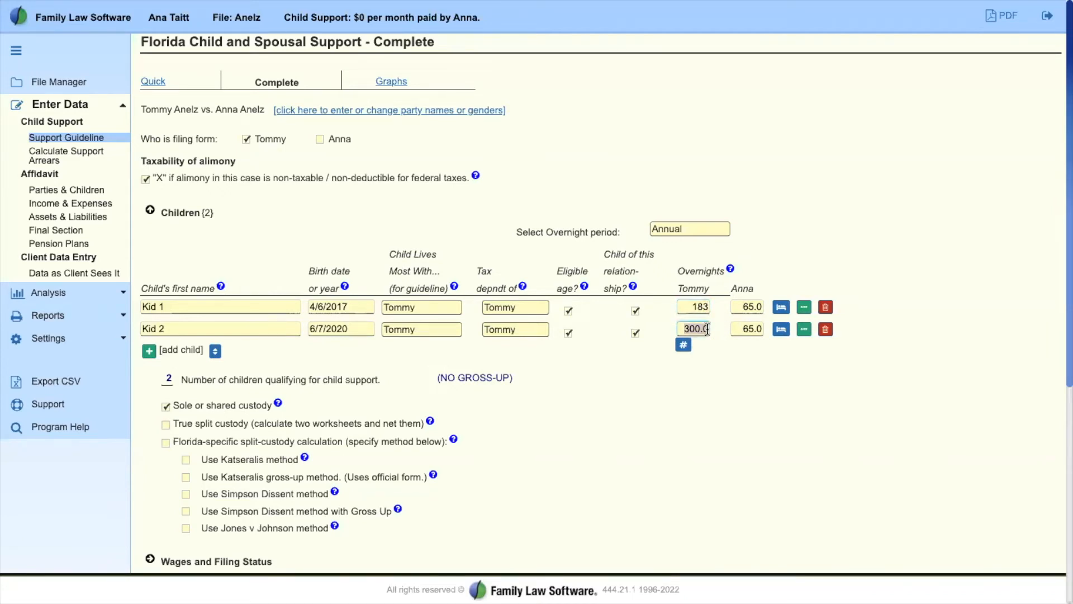
text(183)
key(Tab)
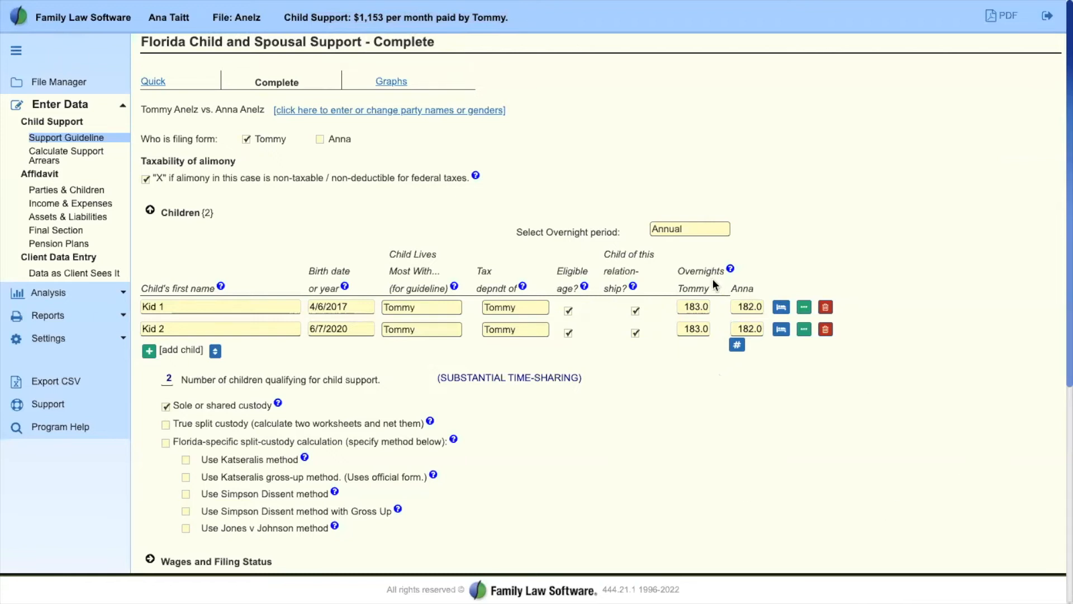
Step: Try 182.5 petitioner overnights for Kid 1, and restore the entry to 183
click(697, 307)
text(182.5)
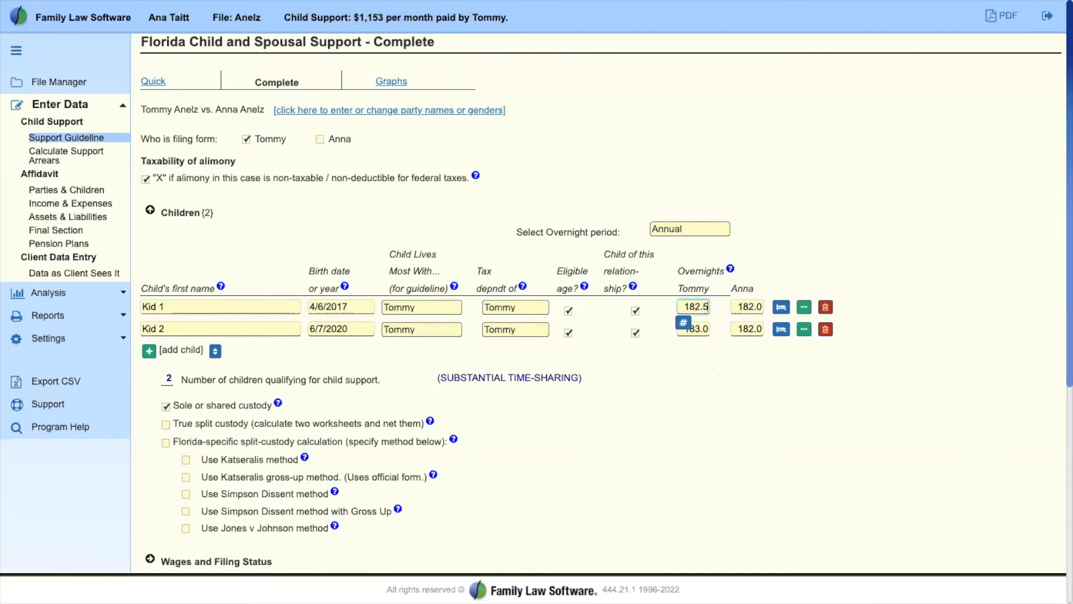
key(Tab)
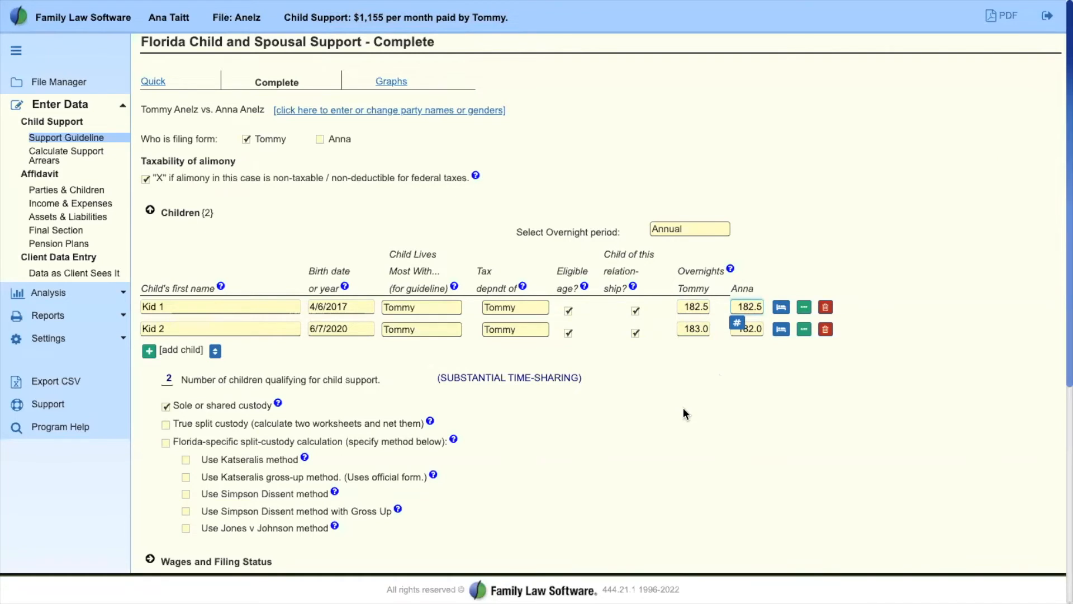
click(694, 308)
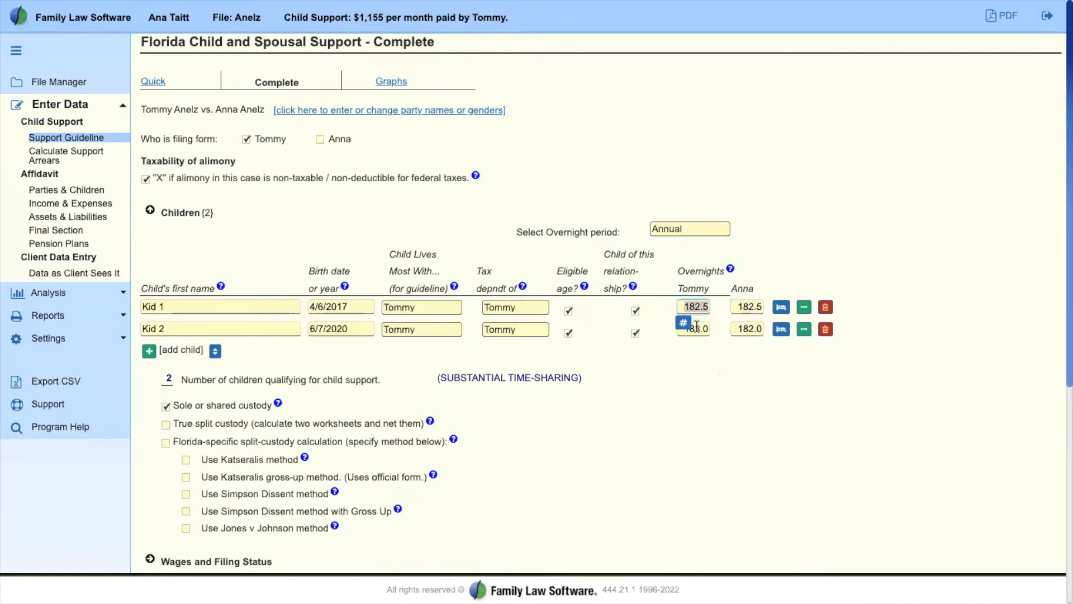
text(183)
key(Tab)
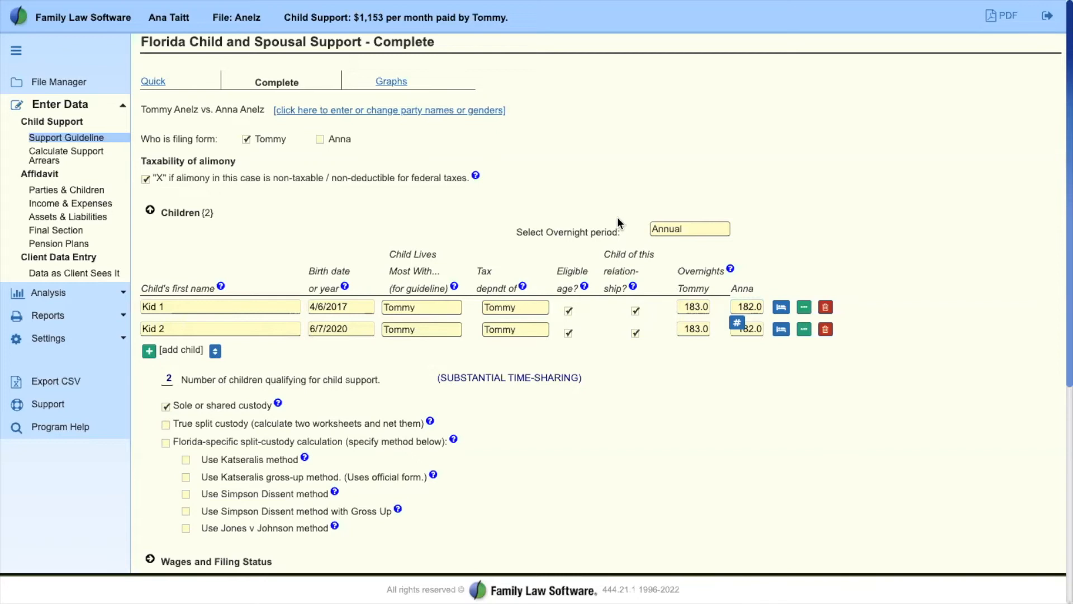
Step: Try assigning Kid 2 as the respondent's tax dependent, and restore the assignment to the petitioner
drag(475, 289, 516, 290)
drag(476, 287, 512, 286)
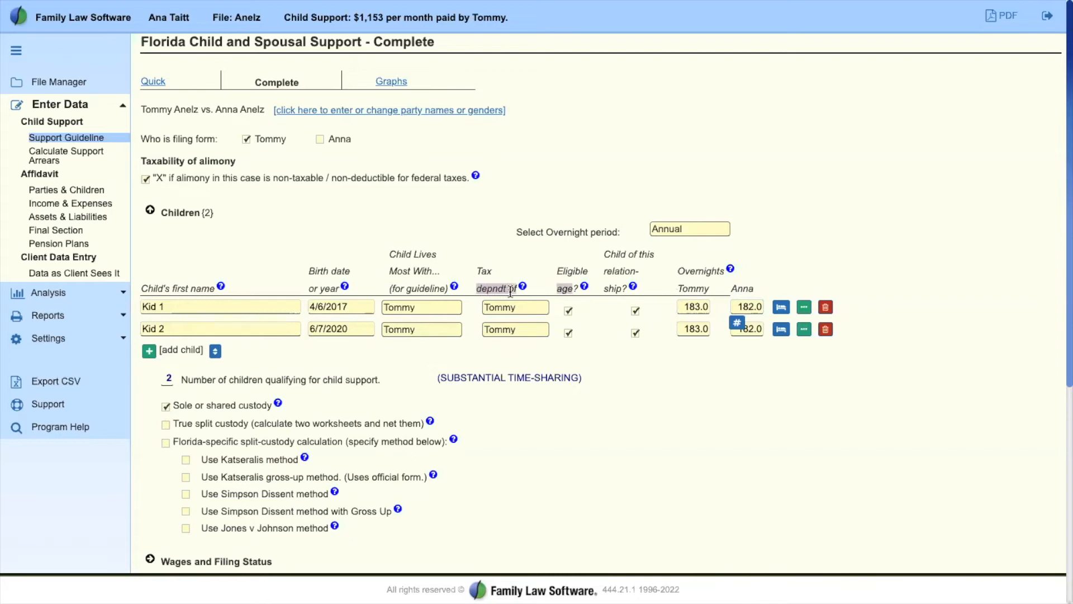
click(515, 290)
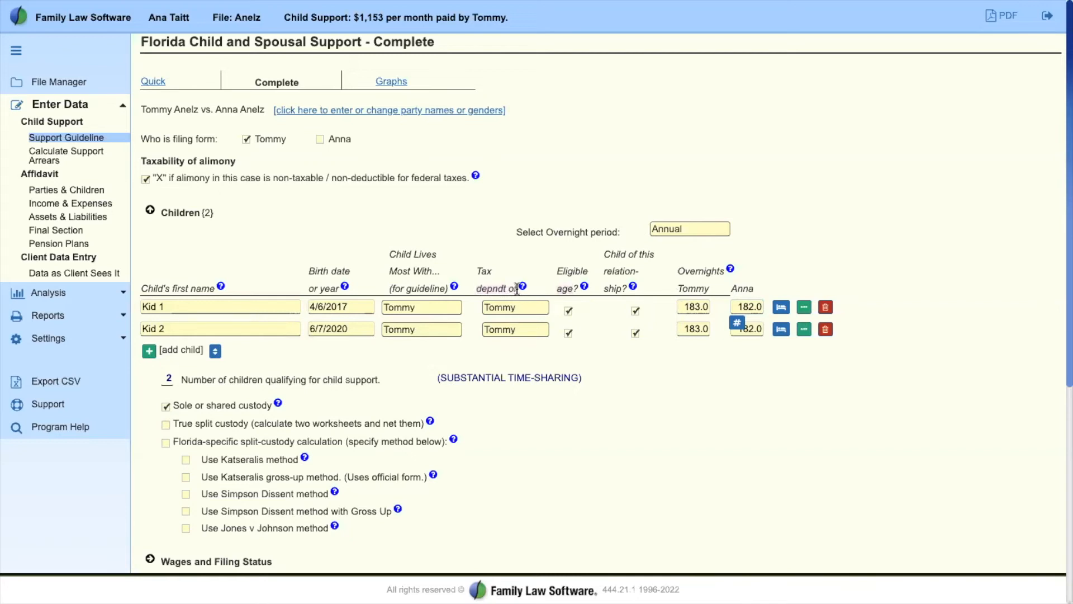
drag(515, 289, 478, 289)
click(512, 356)
click(509, 335)
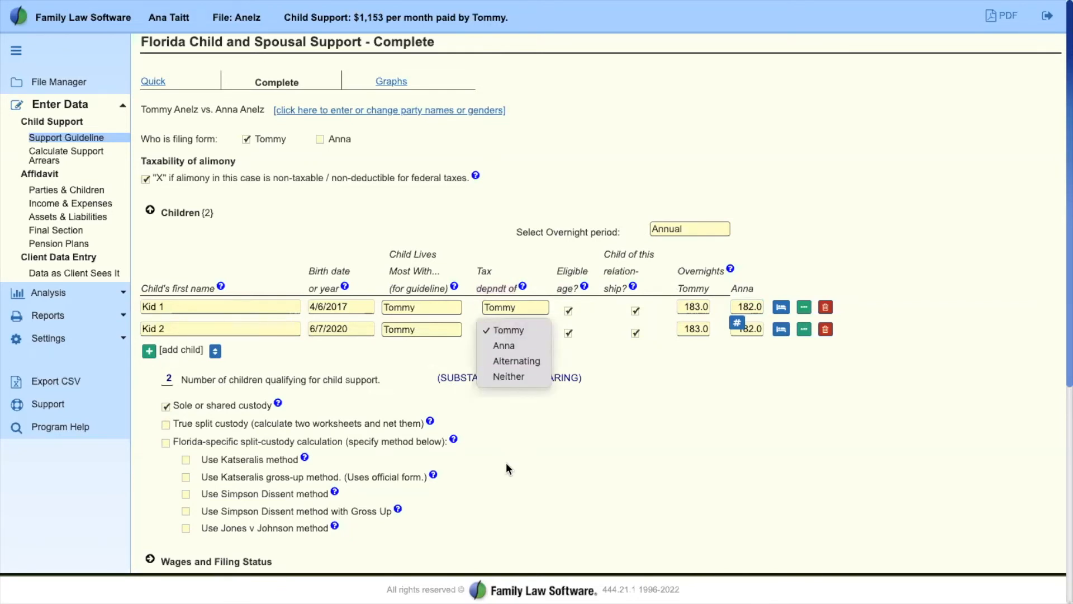
click(519, 347)
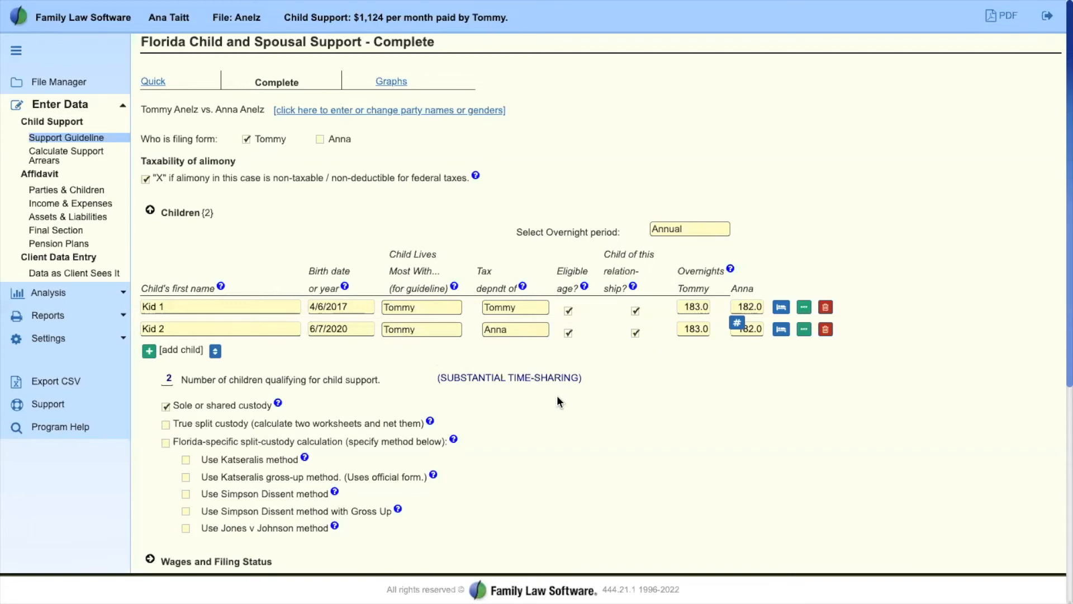
click(503, 330)
click(507, 312)
Step: Examine the sole, shared and split custody calculation options, including the Florida-specific methods, below the children list
scroll(503, 392, down, 1)
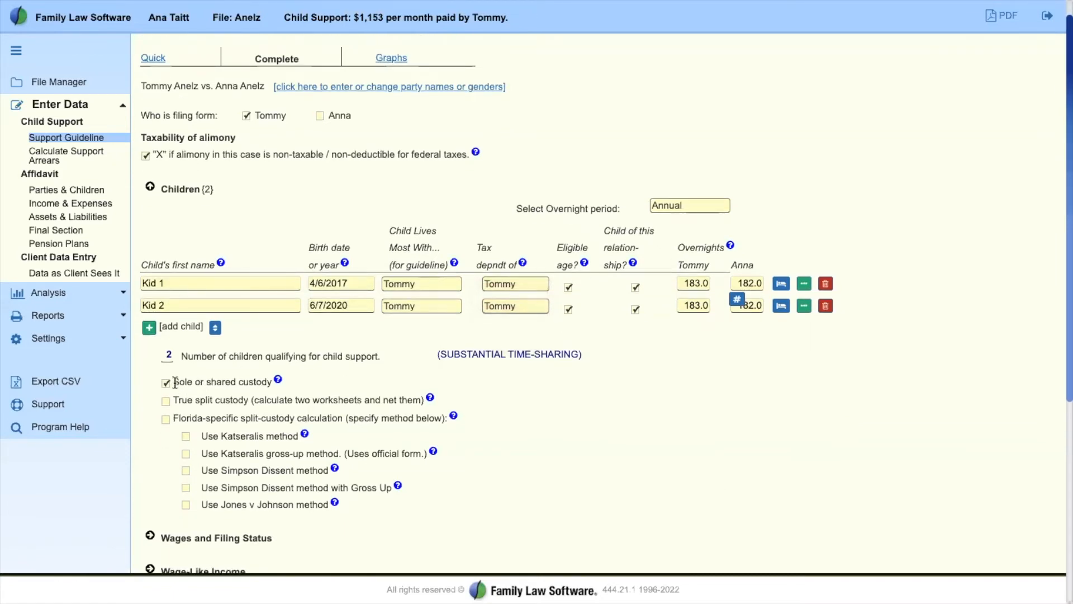
drag(173, 383, 484, 522)
click(680, 500)
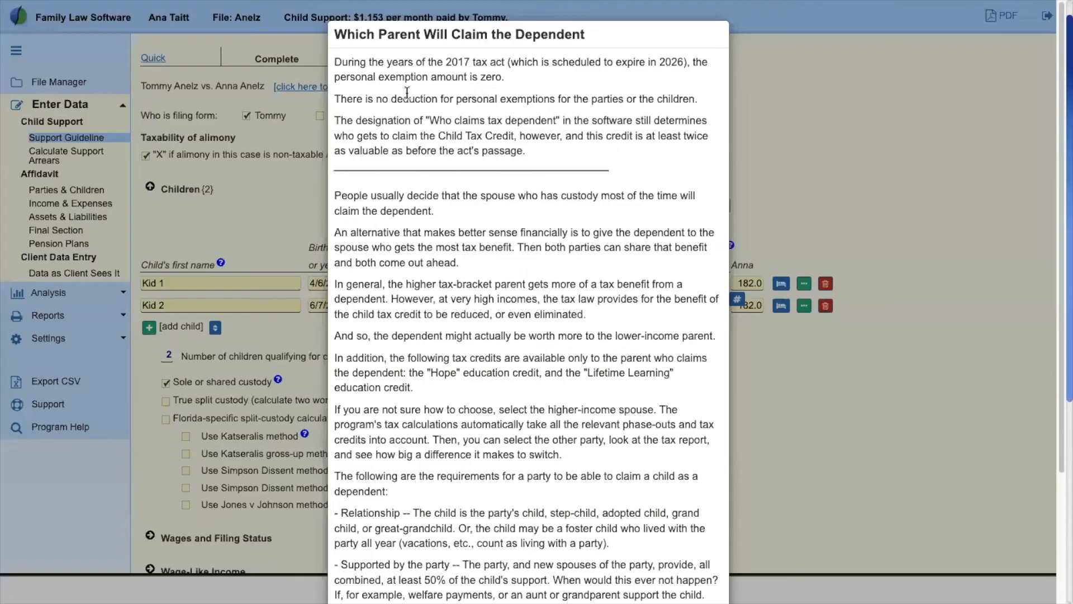
Step: Read the help text on which parent will claim the dependent through to its list of requirements
drag(407, 96, 517, 528)
click(911, 448)
scroll(545, 400, down, 3)
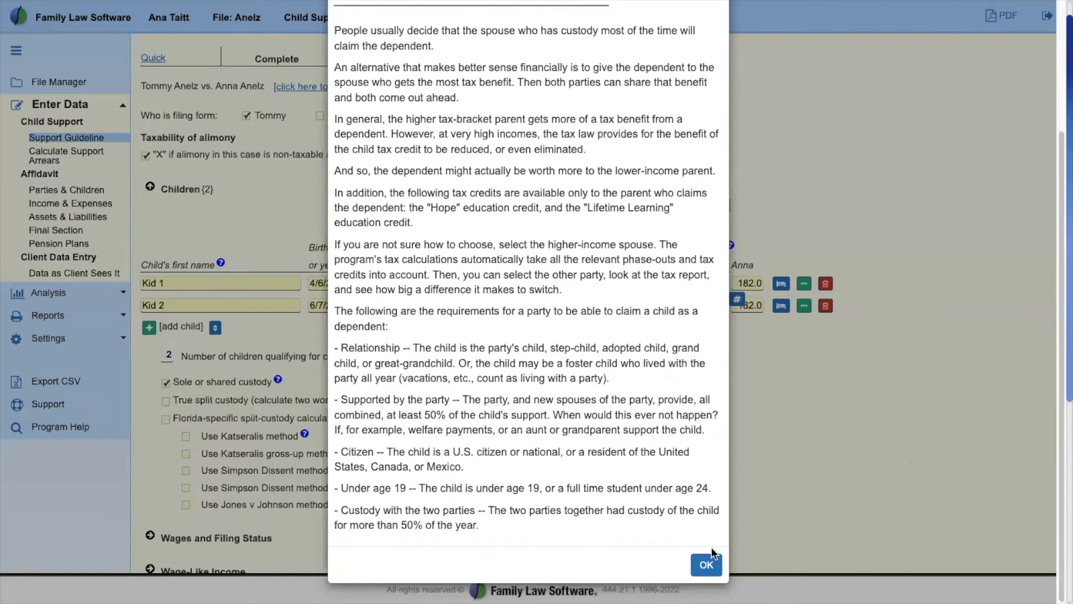
Step: Close the dependent help text and review the custody calculation options below the children list against the child support result
click(707, 564)
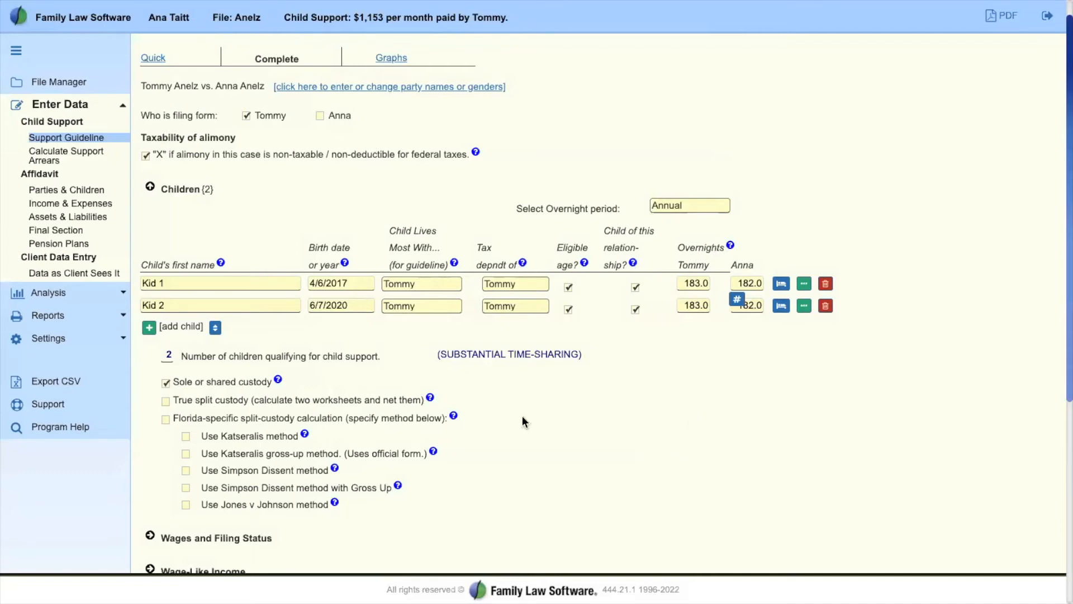
scroll(522, 415, down, 1)
drag(177, 356, 570, 498)
drag(464, 489, 166, 383)
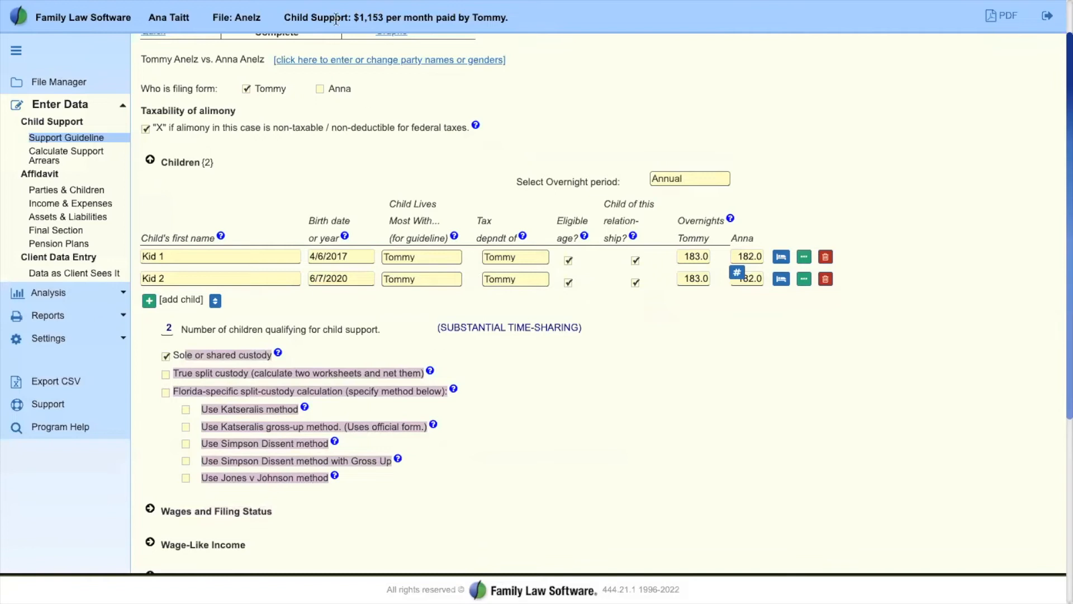
click(280, 17)
drag(200, 370, 396, 466)
click(569, 469)
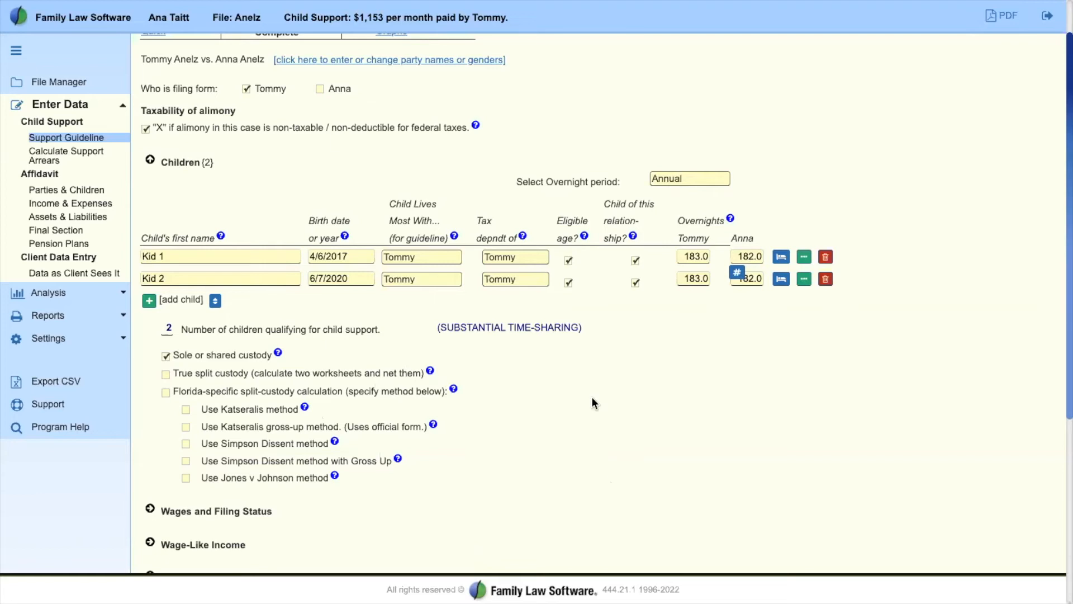
Step: Collapse the Children section and expand the Wages and Filing Status section
click(149, 158)
drag(159, 242, 287, 249)
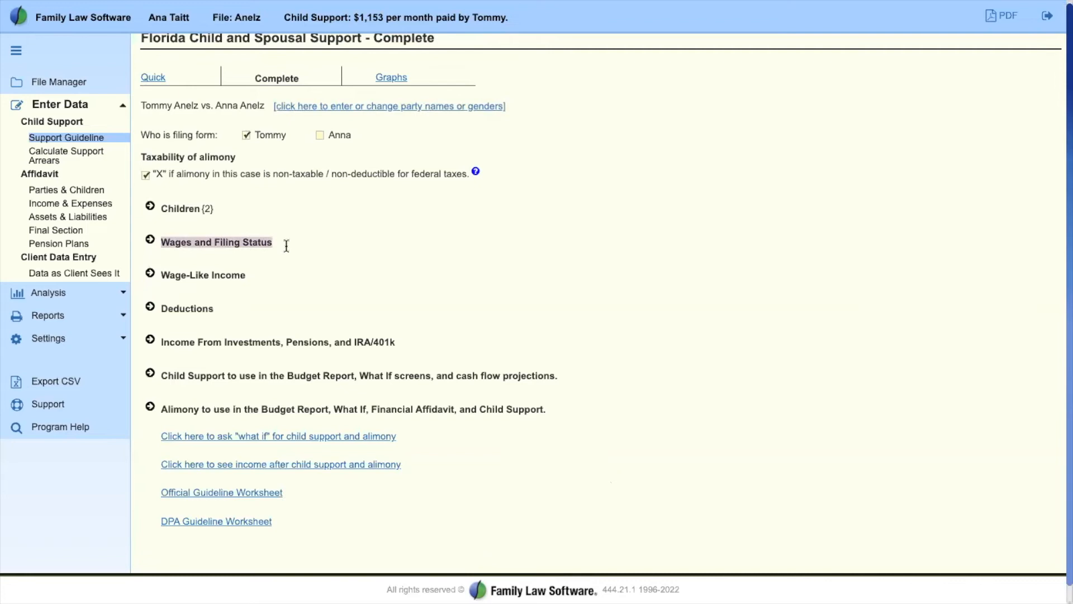
drag(162, 208, 213, 210)
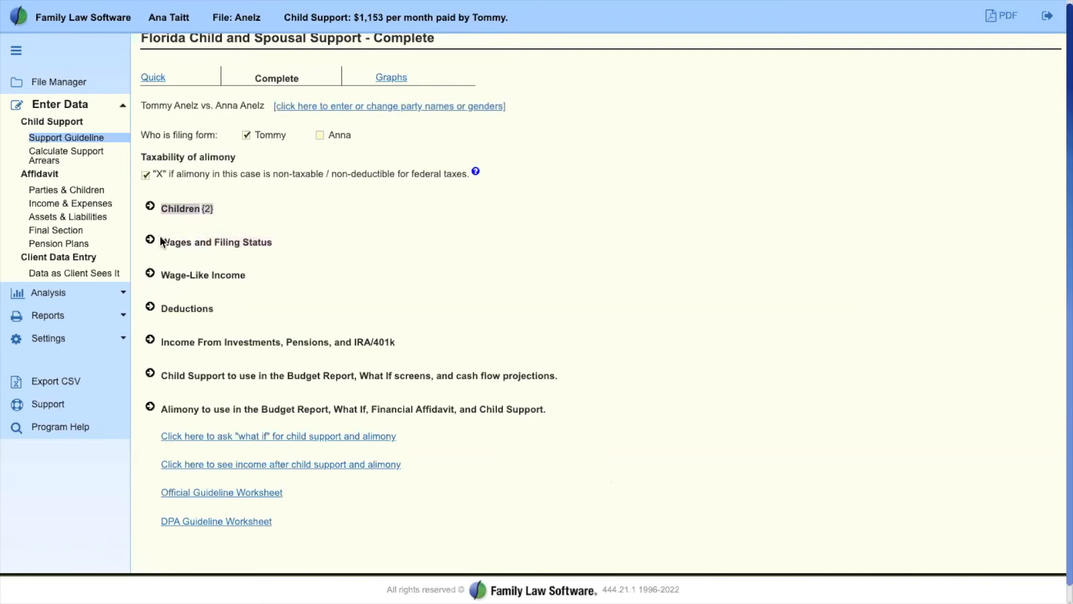
drag(162, 242, 275, 248)
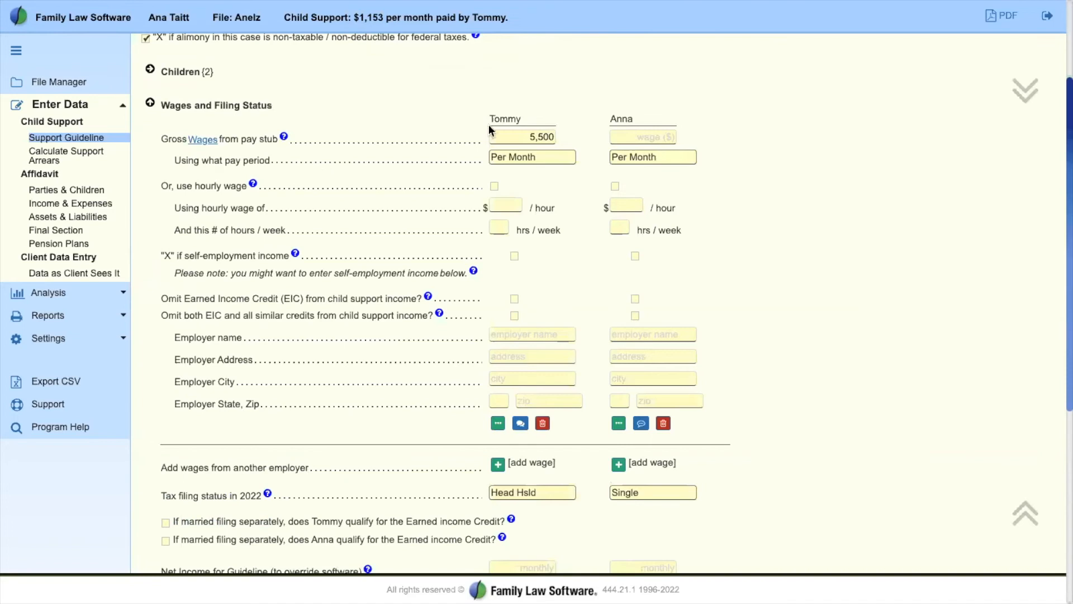
Step: Enter gross wages of 40,000 for the respondent with a Per Year pay period
drag(489, 124, 556, 125)
click(632, 119)
click(641, 137)
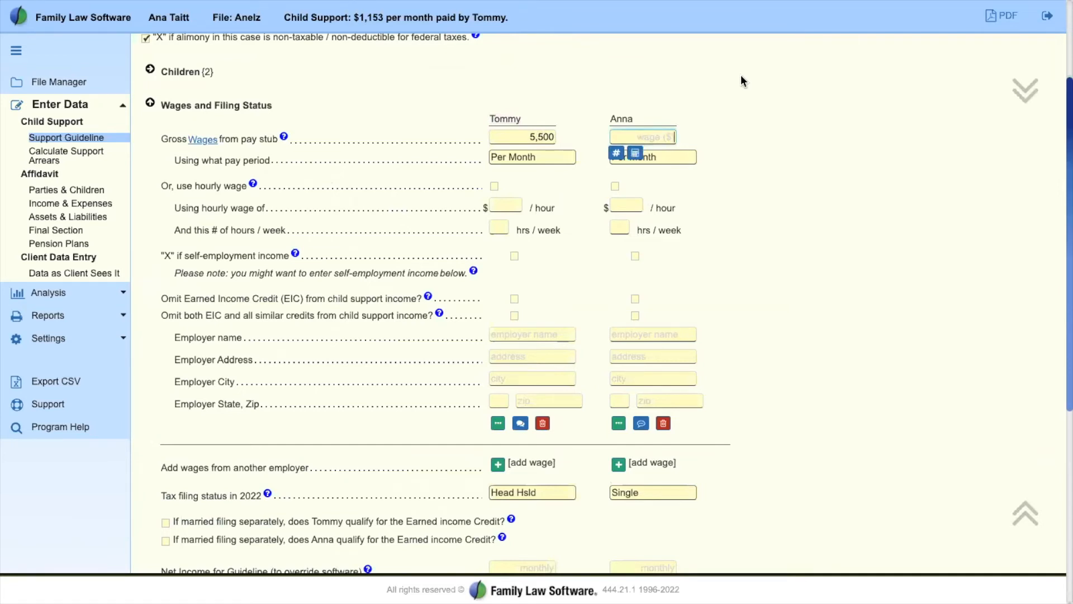
text(40000)
key(Tab)
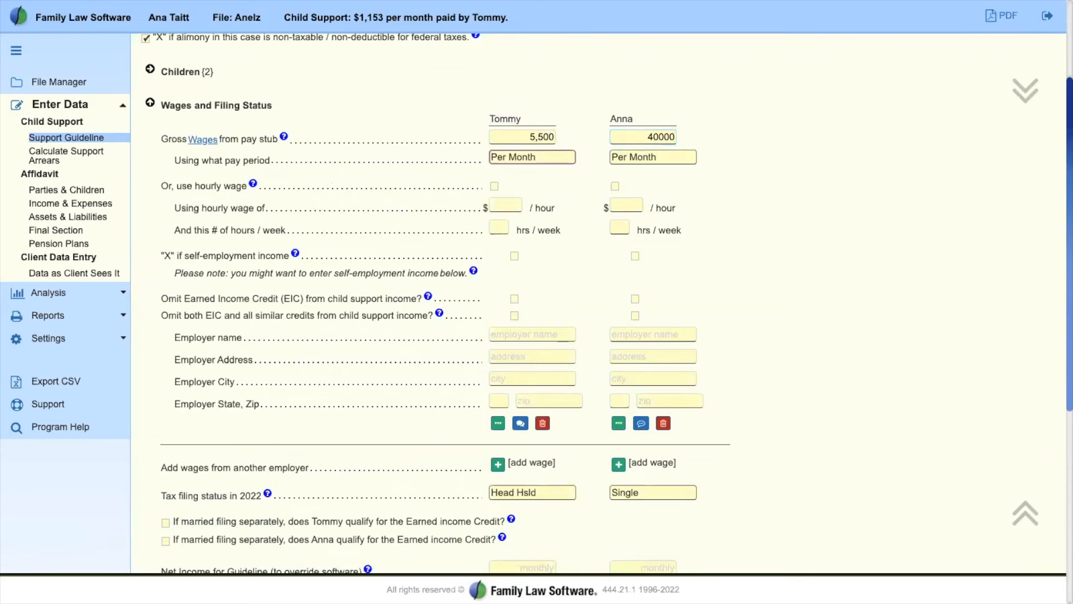
click(677, 152)
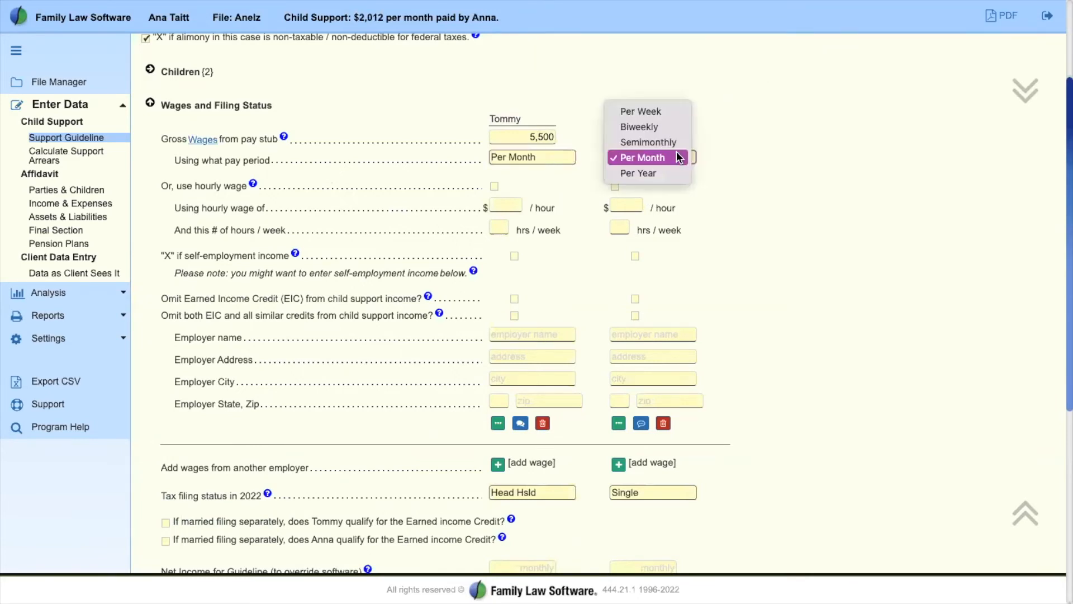
click(676, 172)
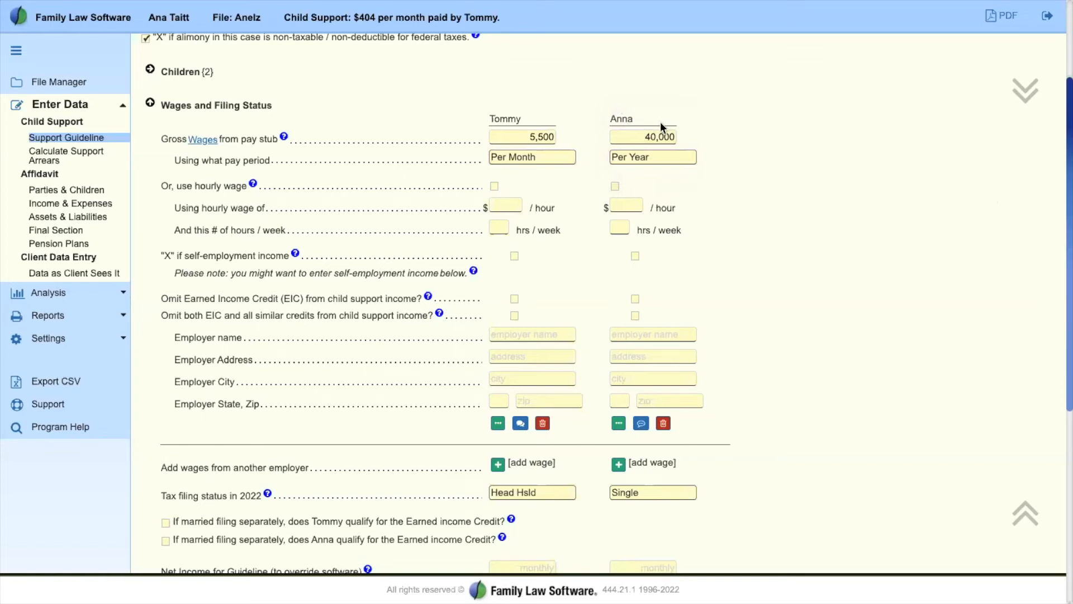
Step: Mark the respondent's wages as self-employment income and read the note about entering self-employment income below
drag(161, 259, 289, 261)
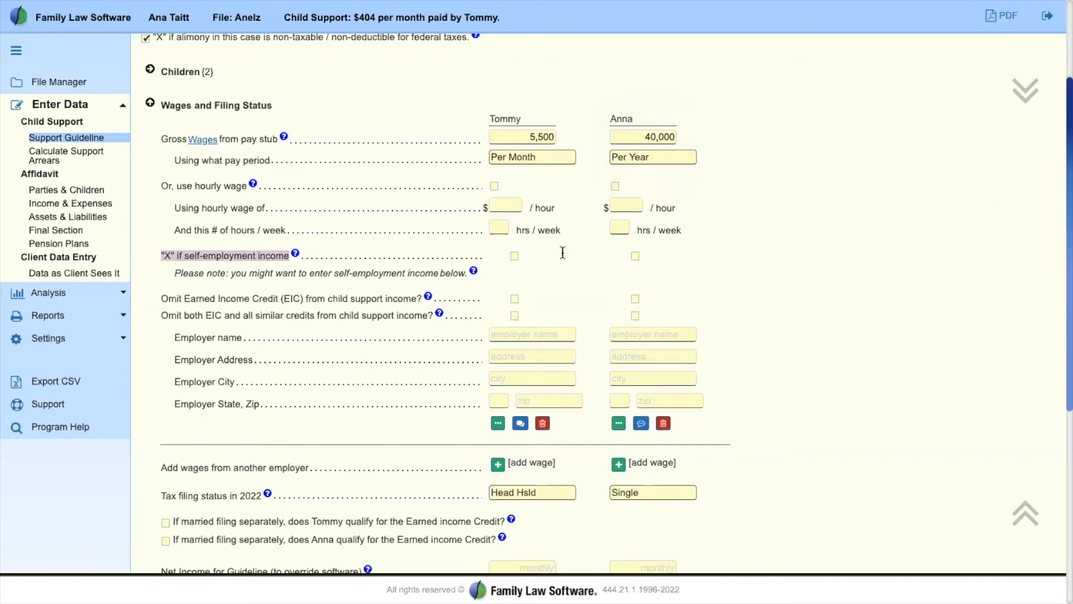
click(636, 256)
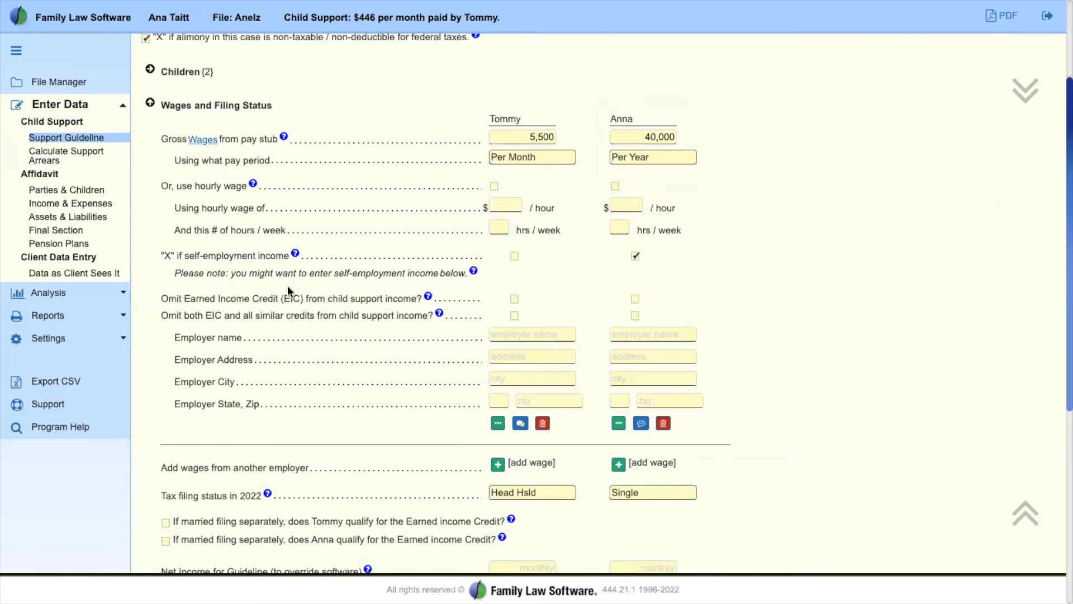
drag(175, 275, 378, 273)
click(373, 292)
Step: Use an hourly wage for the respondent, at $10.00 per hour for 40 hours per week
drag(160, 186, 246, 185)
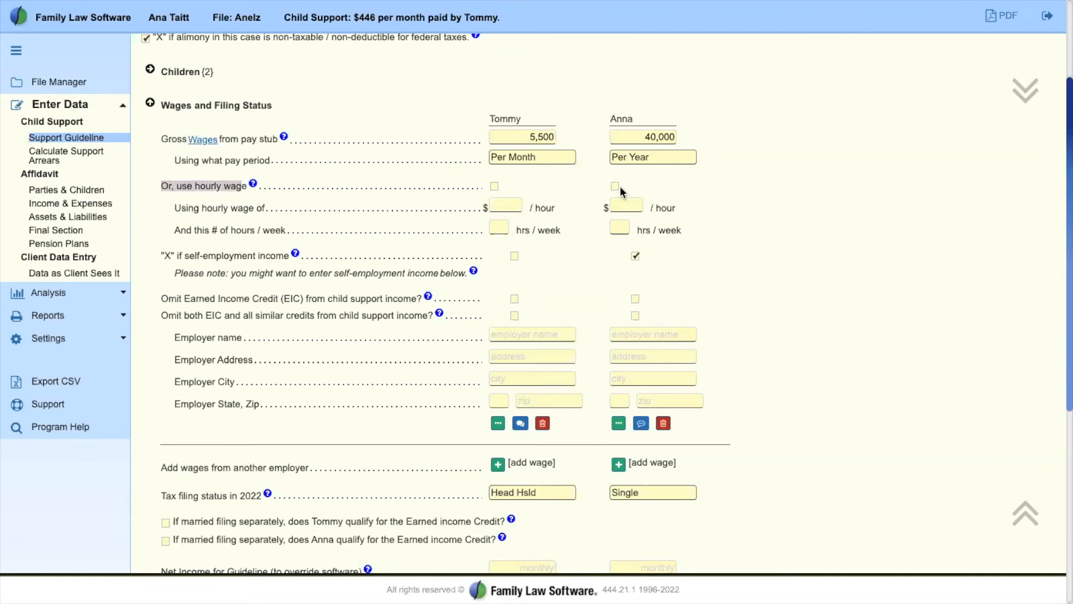
click(617, 187)
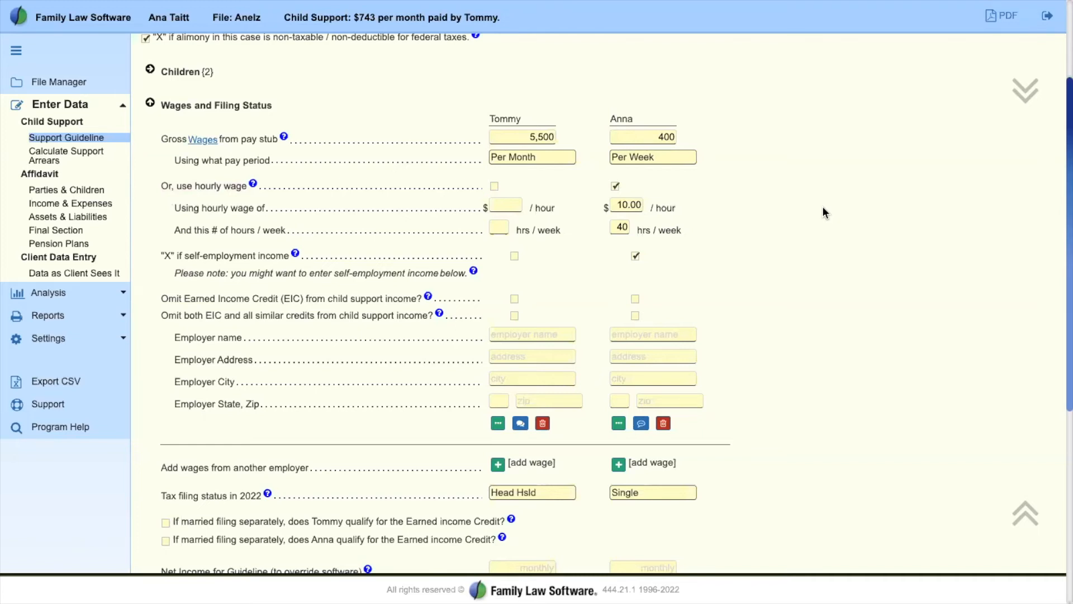
click(619, 226)
click(619, 207)
click(668, 137)
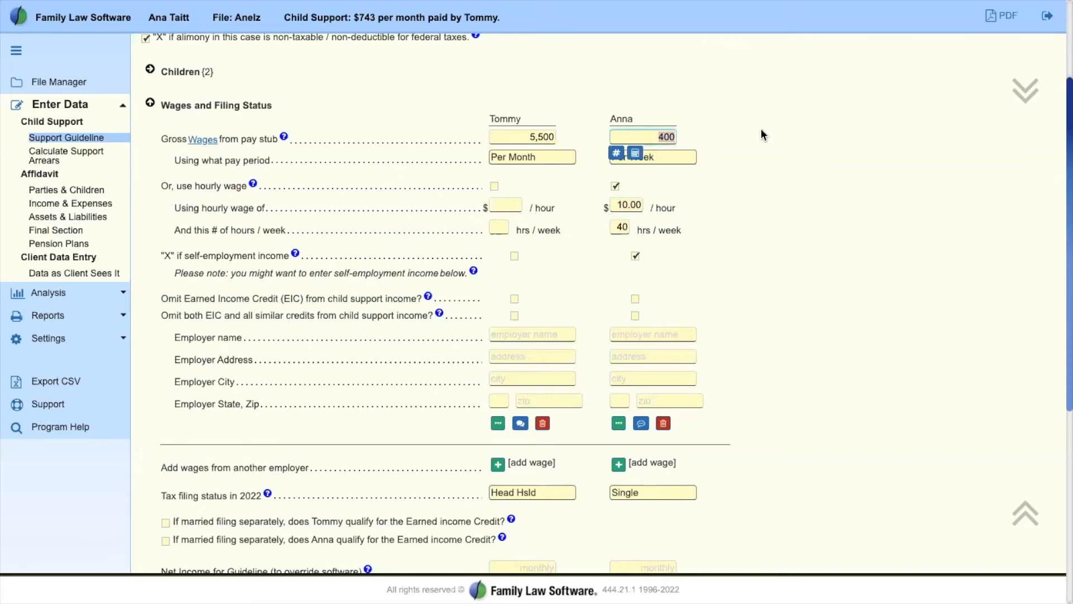
Step: Omit the Earned Income Credit and all similar credits from the respondent's child support income
click(220, 312)
drag(162, 298, 474, 318)
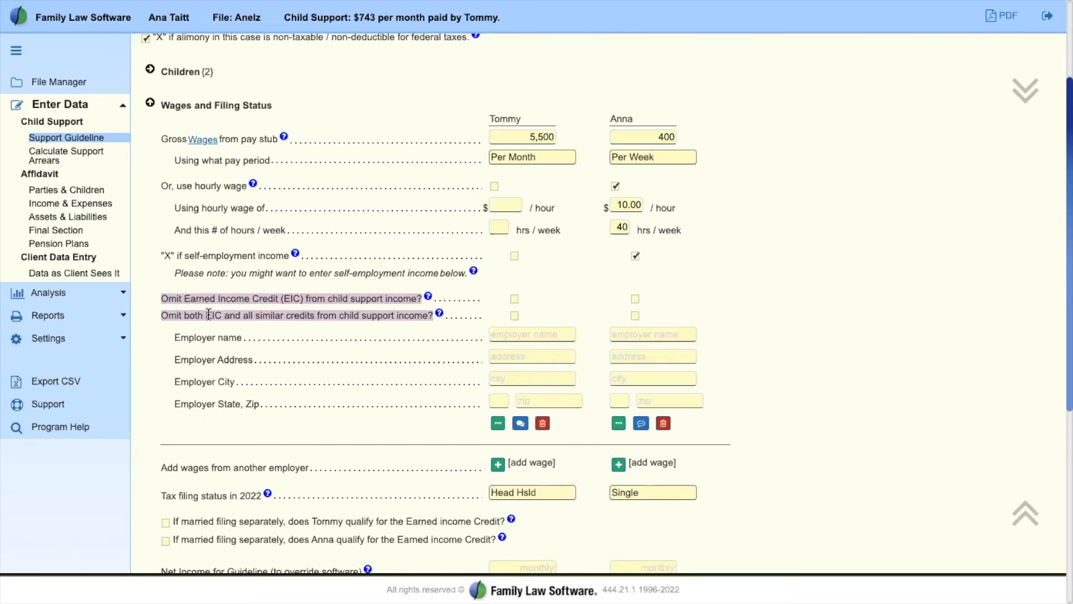
click(303, 310)
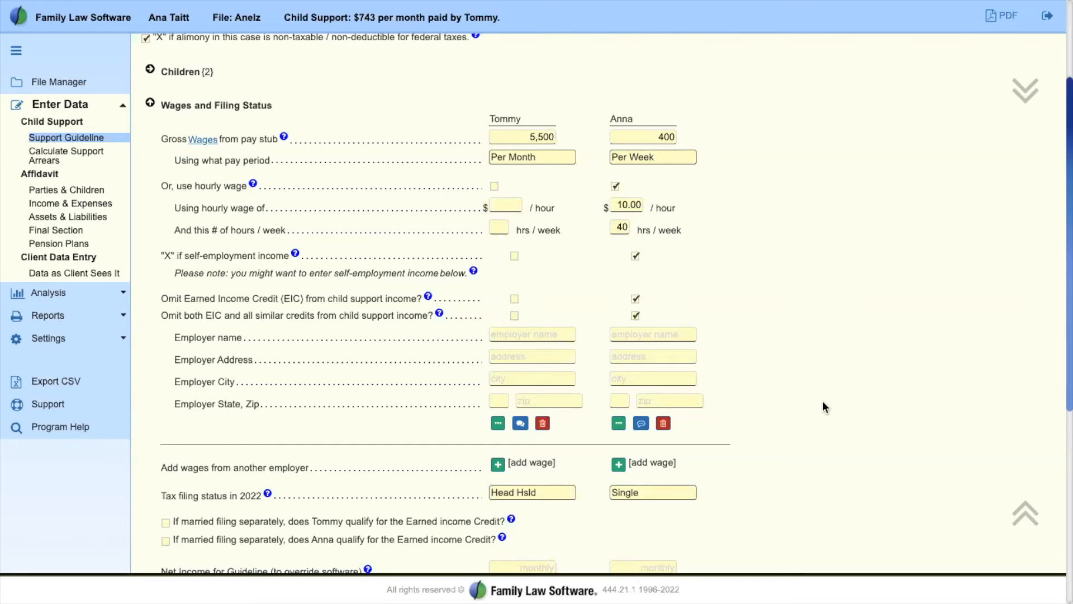
Step: Set the respondent's 2022 tax filing status to Head Hsld
scroll(189, 318, down, 3)
drag(163, 341, 262, 343)
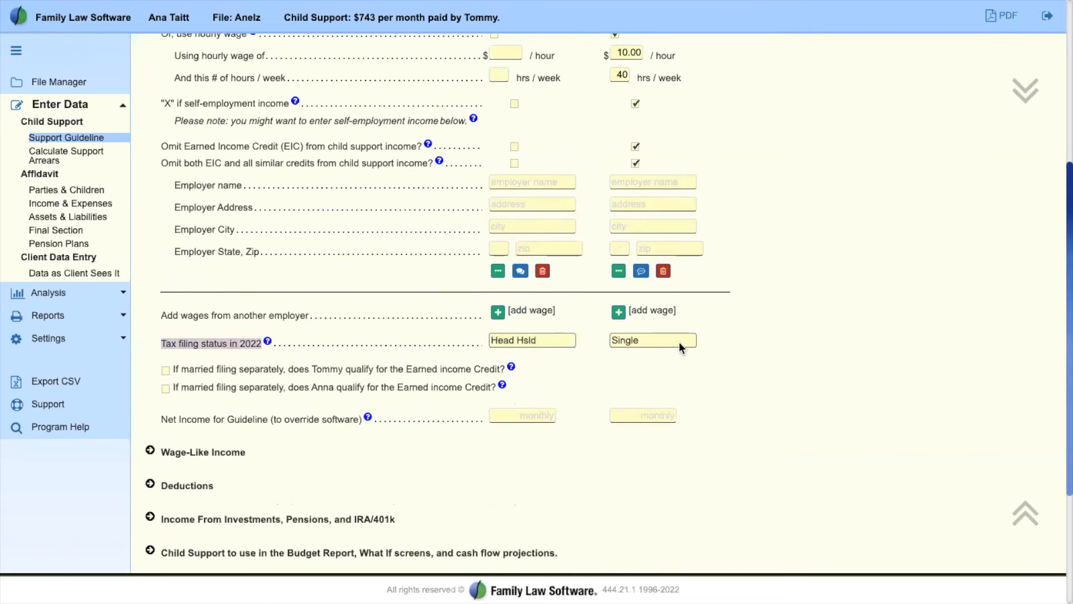
click(645, 340)
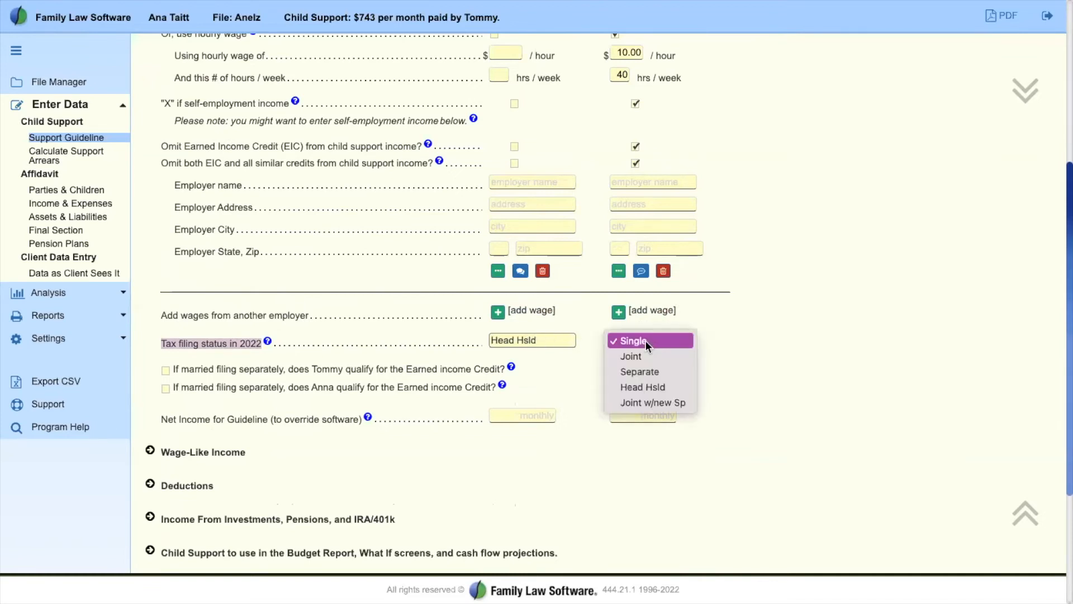
click(673, 388)
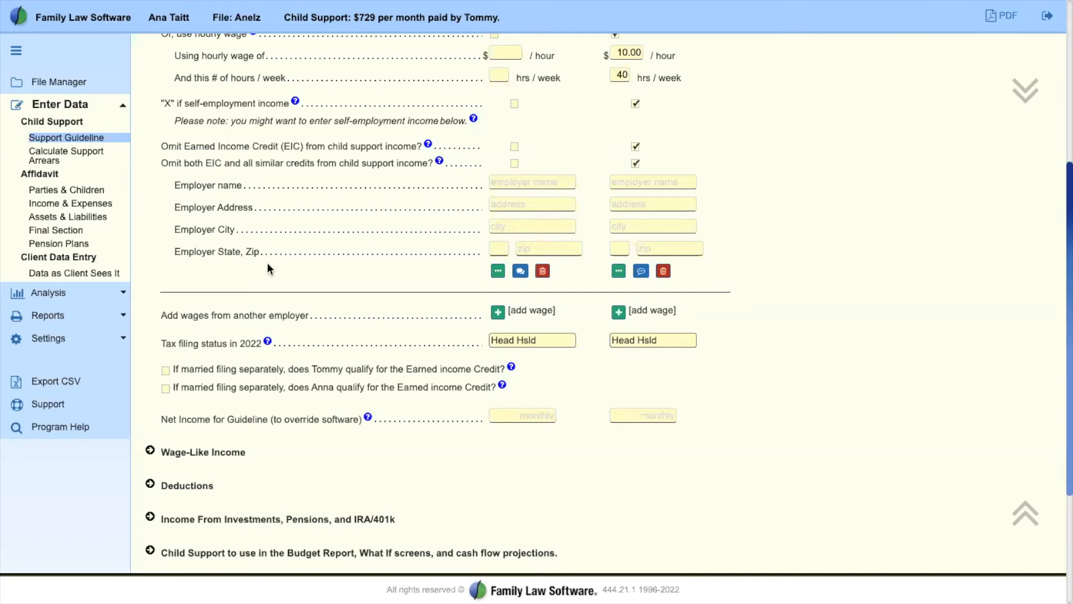
Step: Override the respondent's monthly net income for the guideline with 9,999
drag(158, 424, 338, 421)
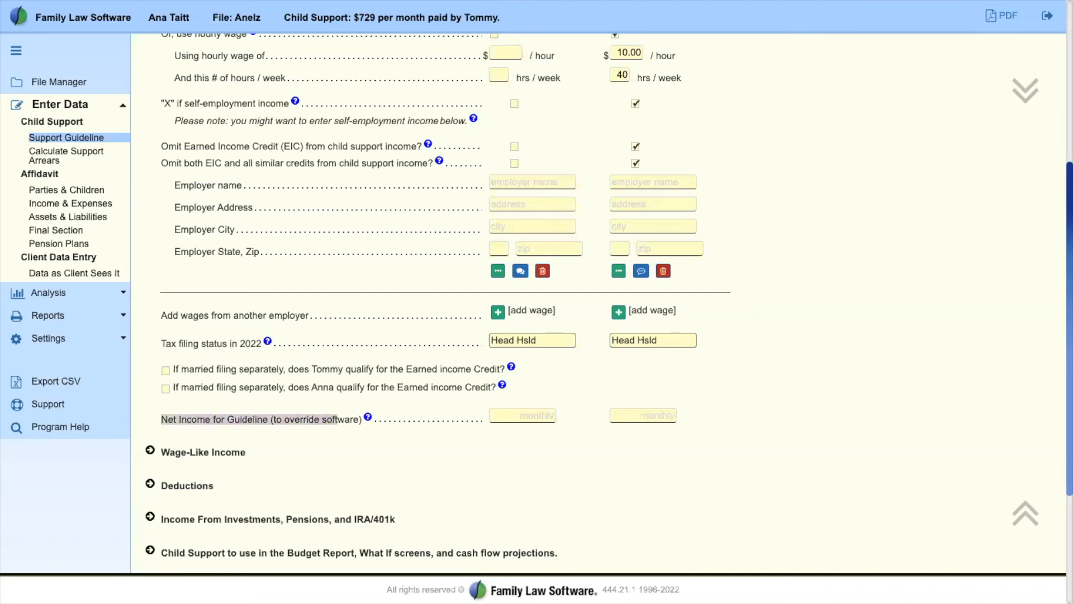
drag(160, 420, 359, 423)
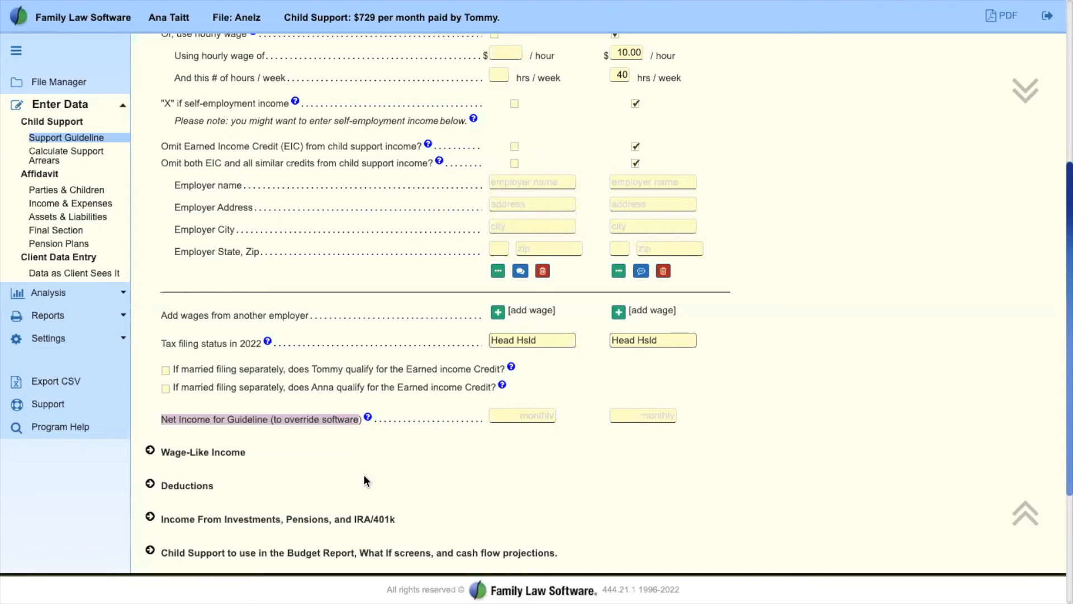
click(333, 446)
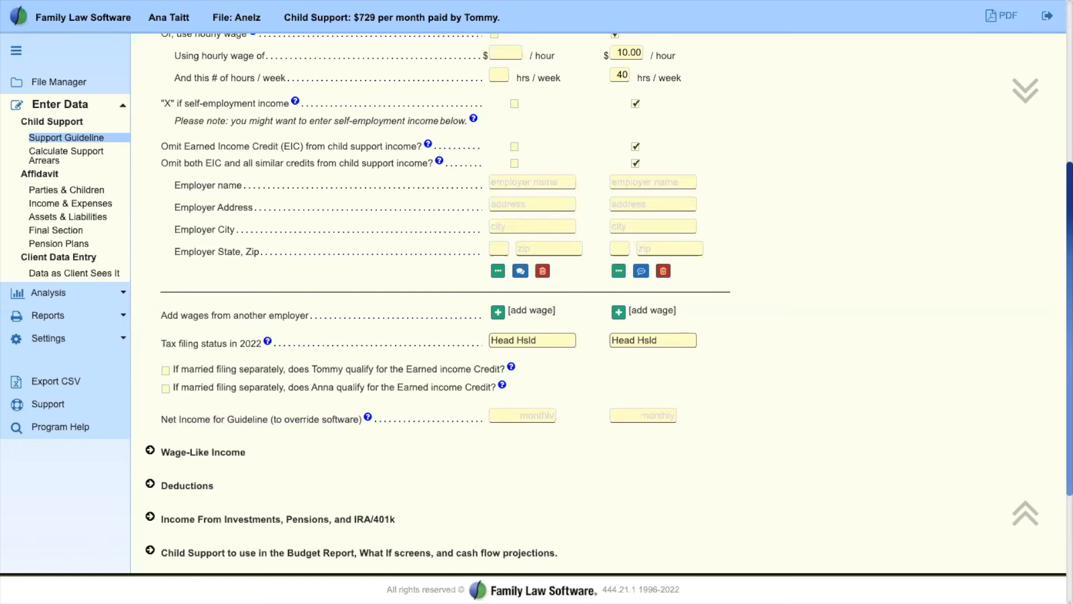
drag(162, 418, 354, 425)
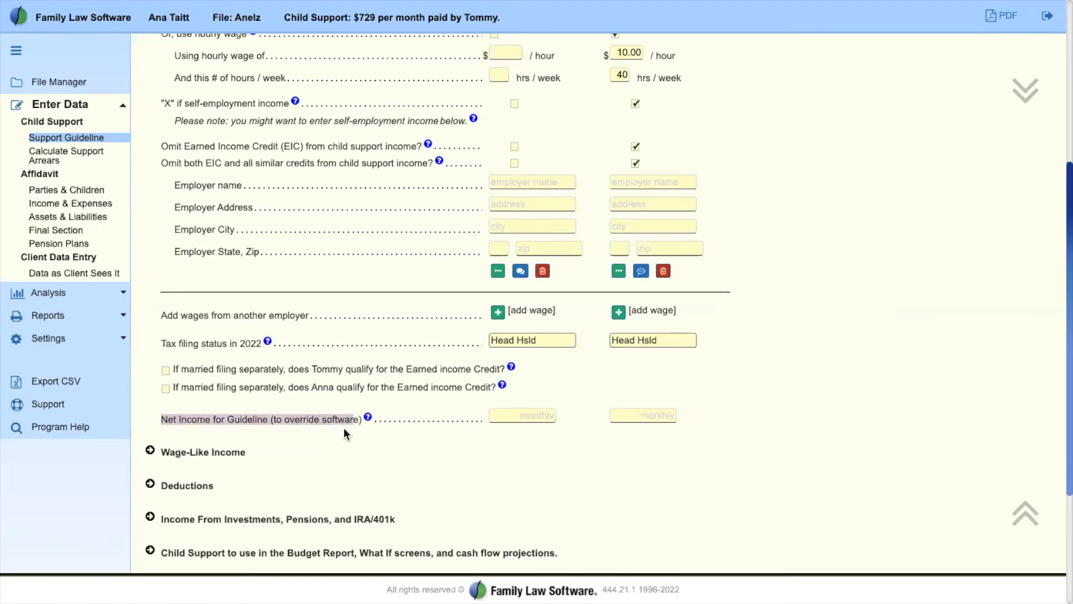
drag(162, 419, 369, 420)
drag(162, 419, 371, 425)
click(644, 415)
text(3)
key(BackSpace)
text(9)
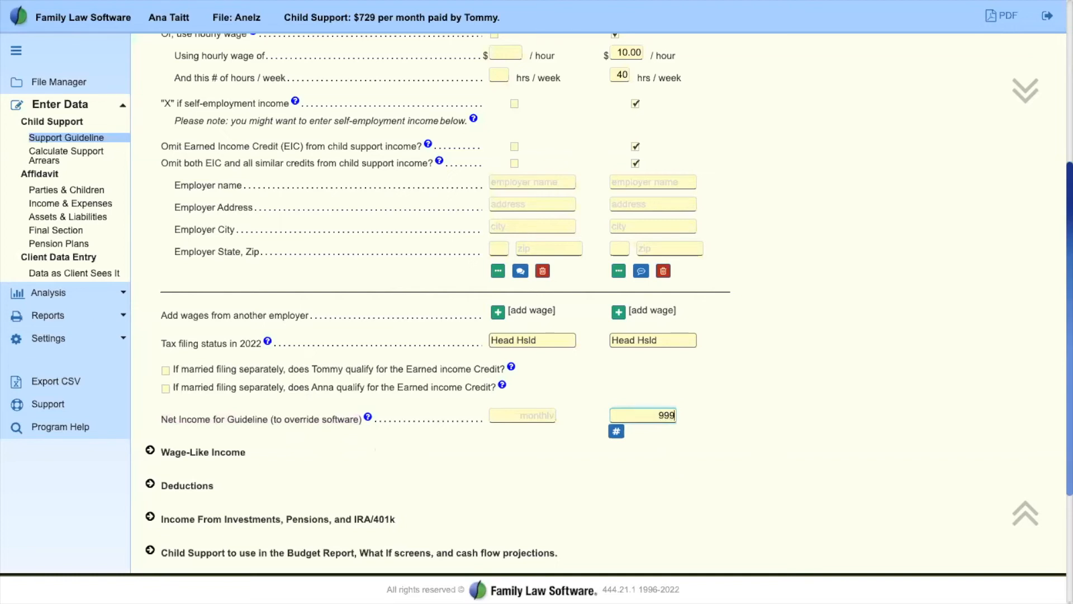
text(,999)
key(Tab)
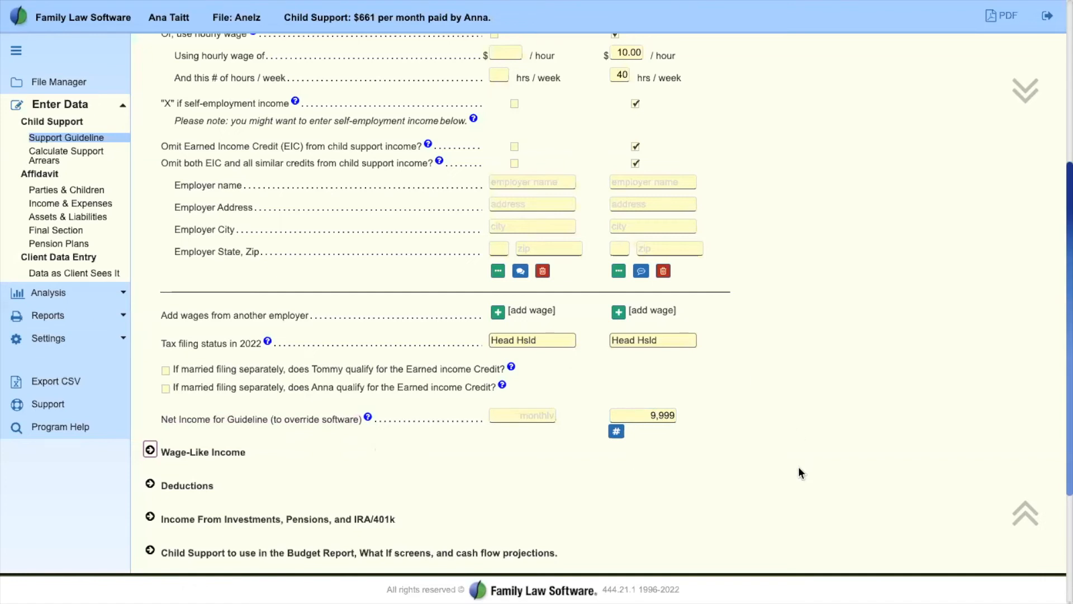
drag(160, 419, 373, 420)
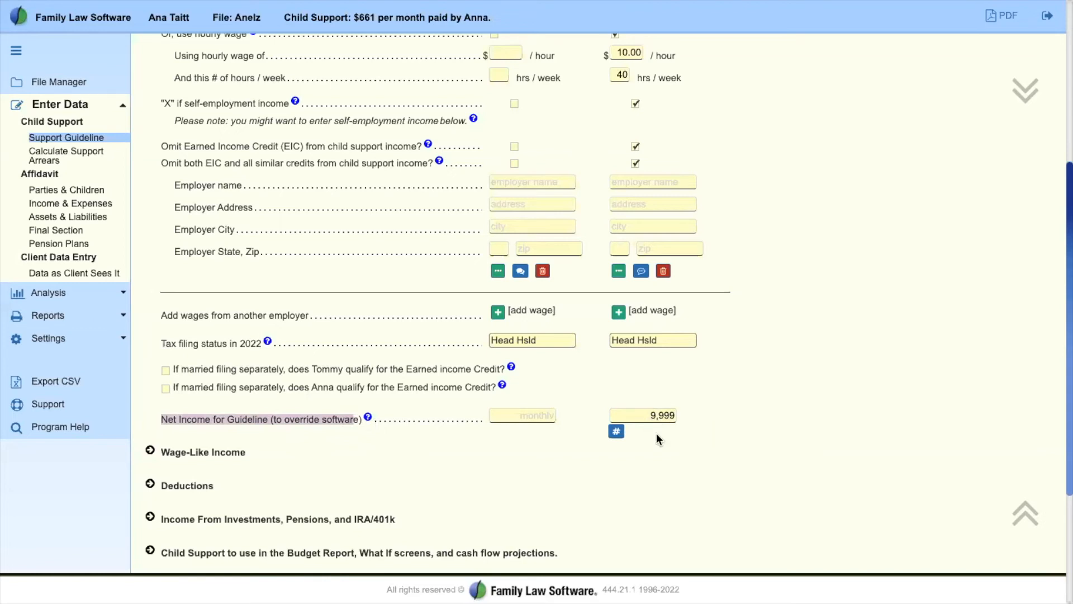
Step: Open the official Child Support Guideline worksheet and examine the respondent's present net monthly income on line 1 and the note below it
click(72, 317)
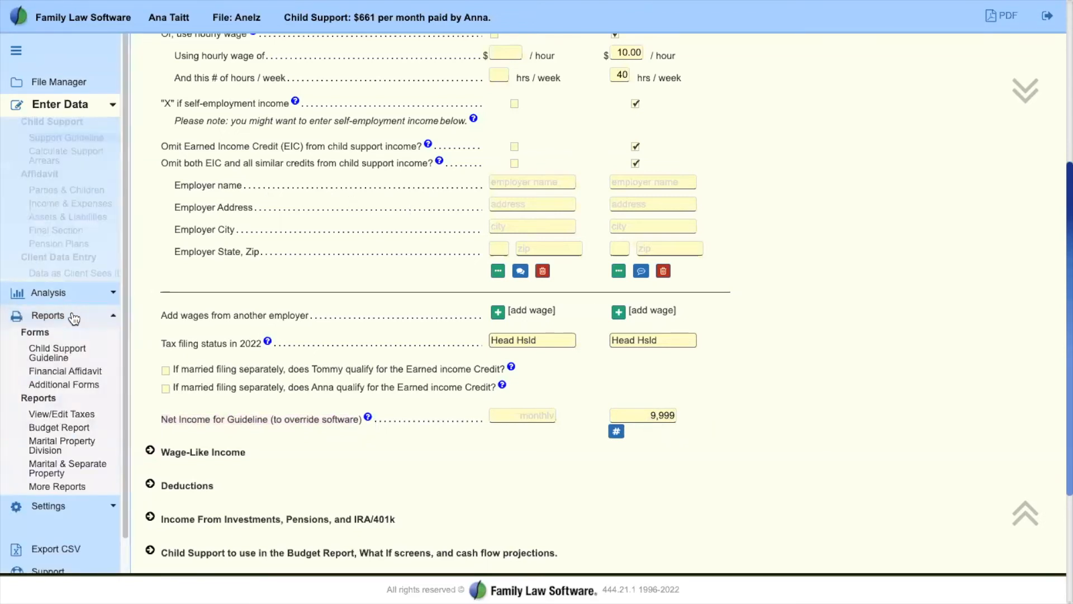
click(59, 185)
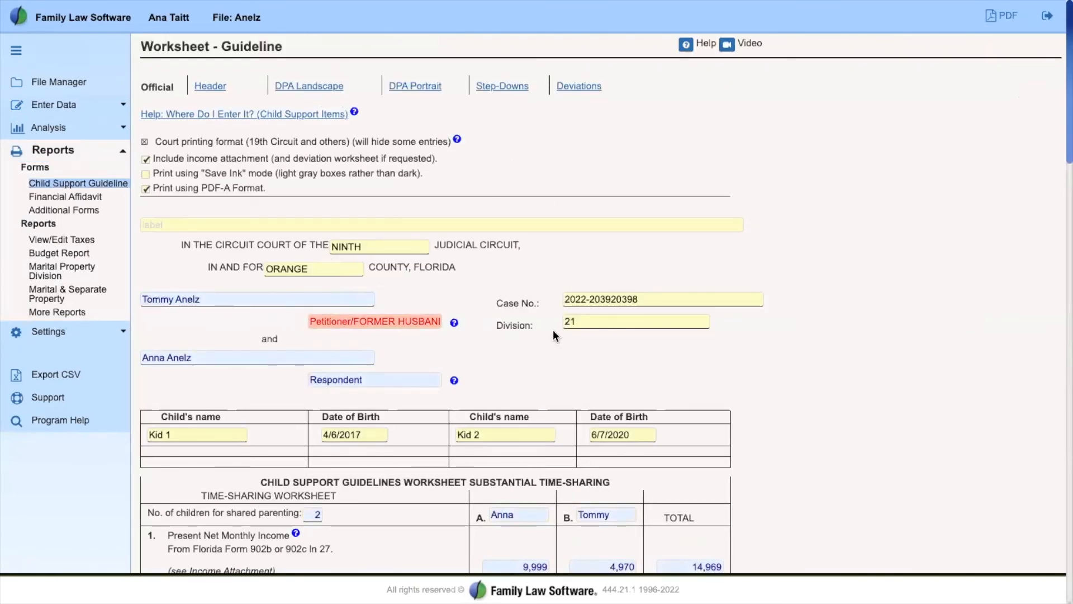
scroll(678, 435, down, 2)
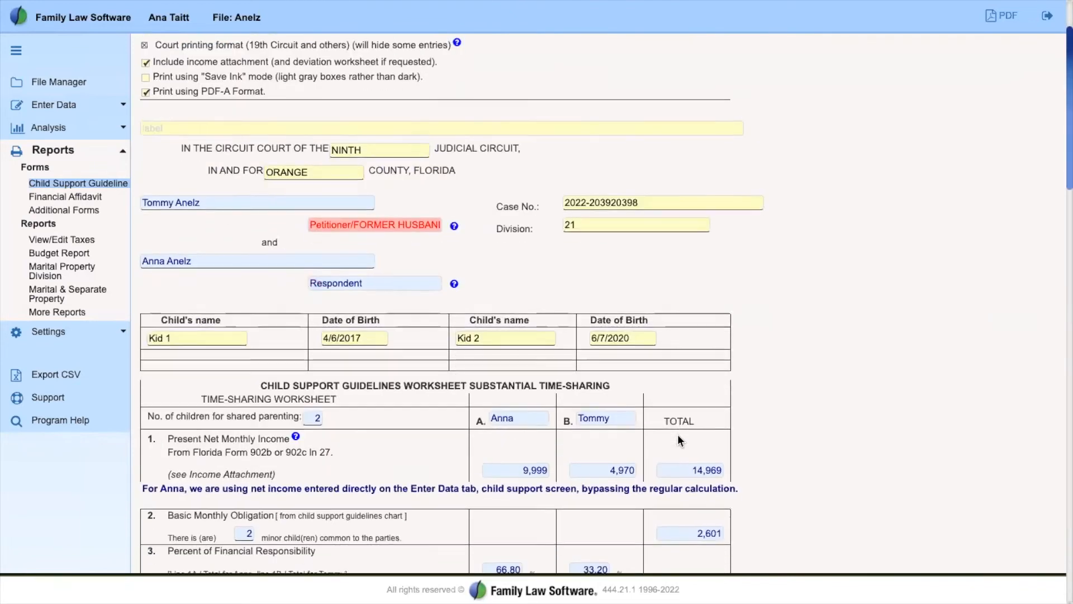
scroll(678, 439, down, 2)
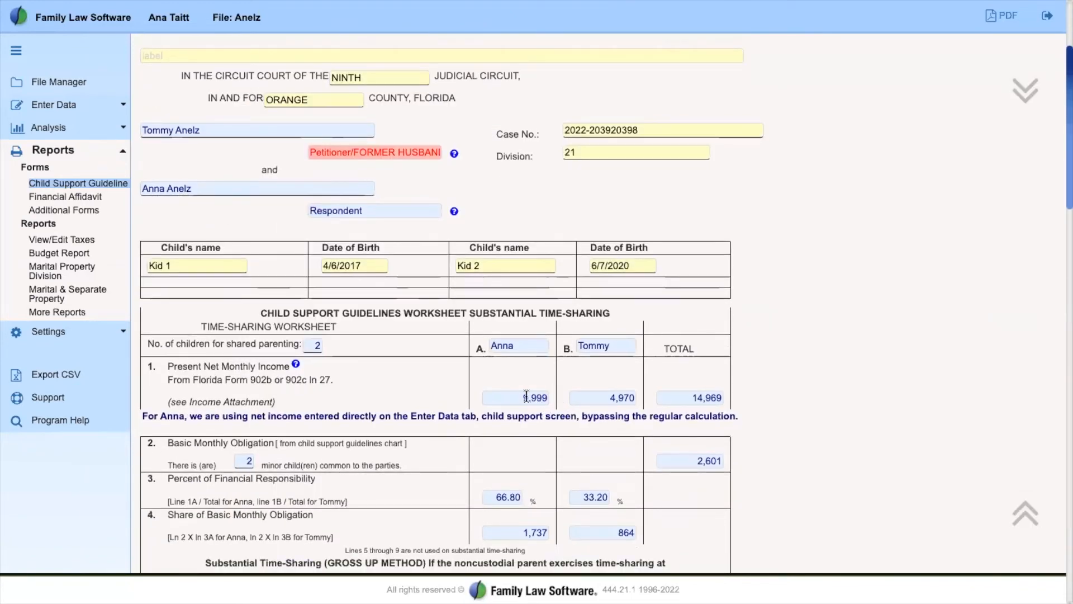
scroll(561, 424, down, 1)
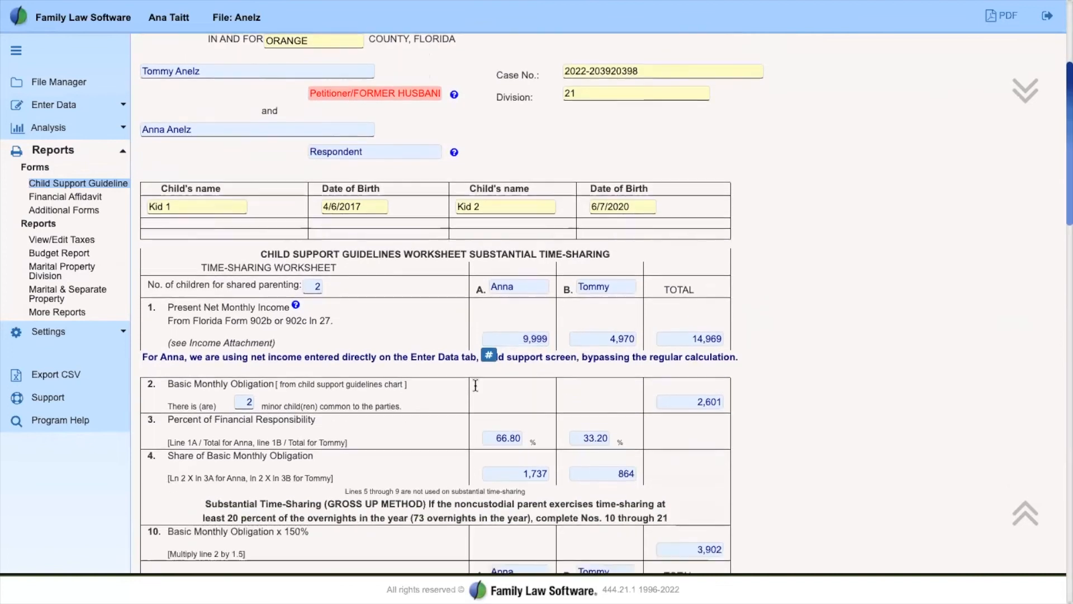
drag(163, 285, 358, 324)
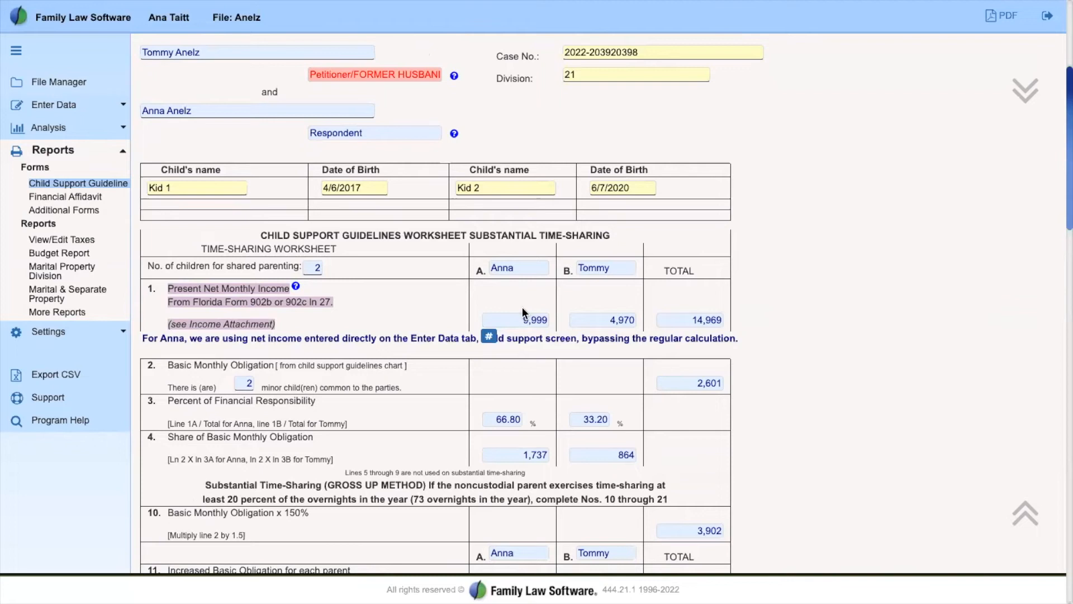
drag(521, 321, 548, 323)
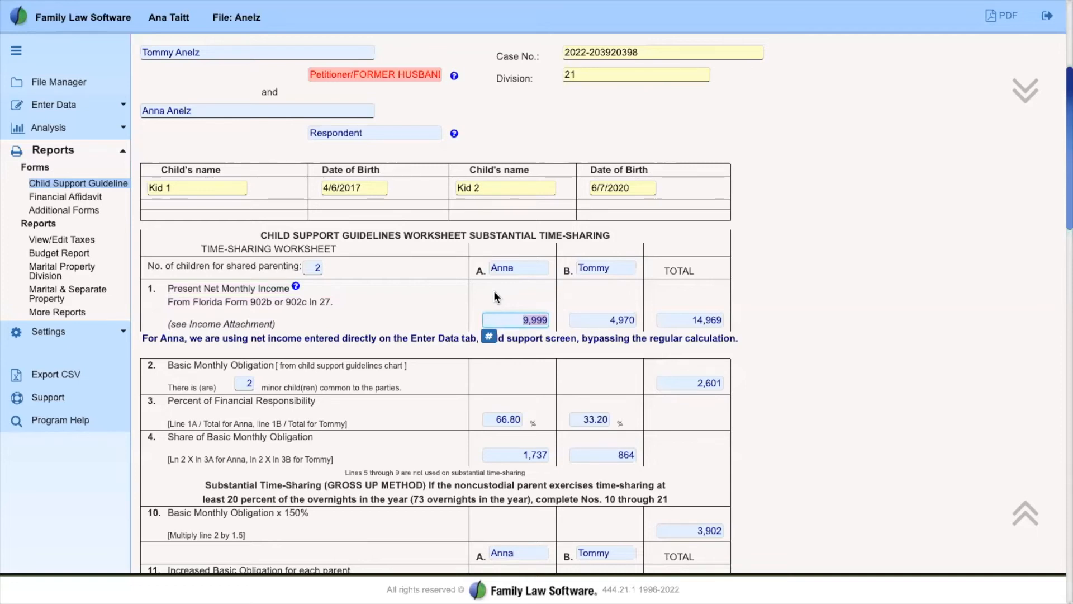
click(425, 323)
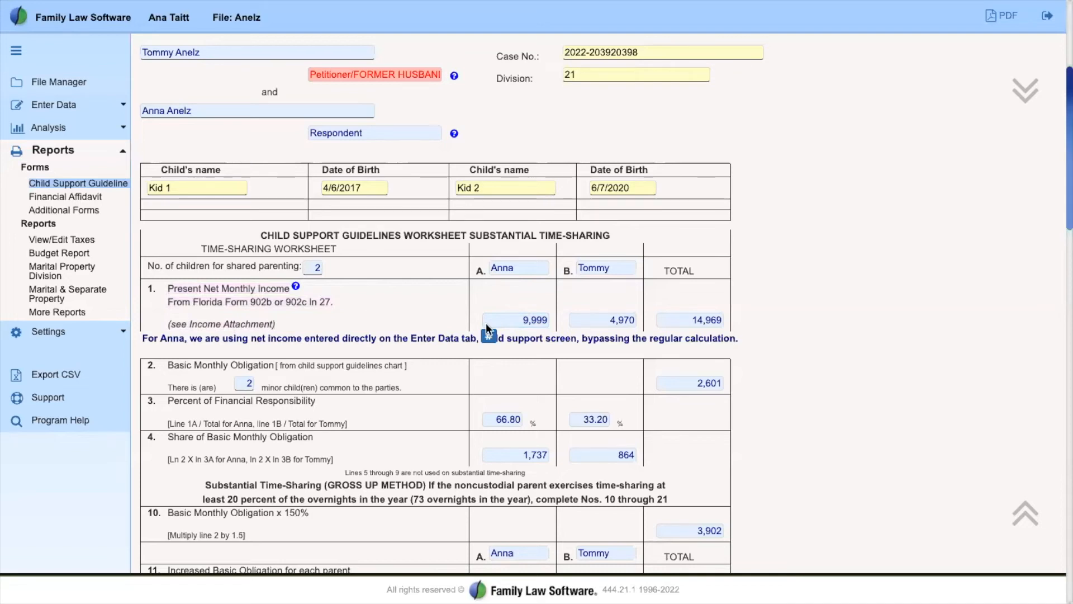
Step: Return to the Support Guideline data entry and clear the respondent's net income override for the guideline
click(521, 317)
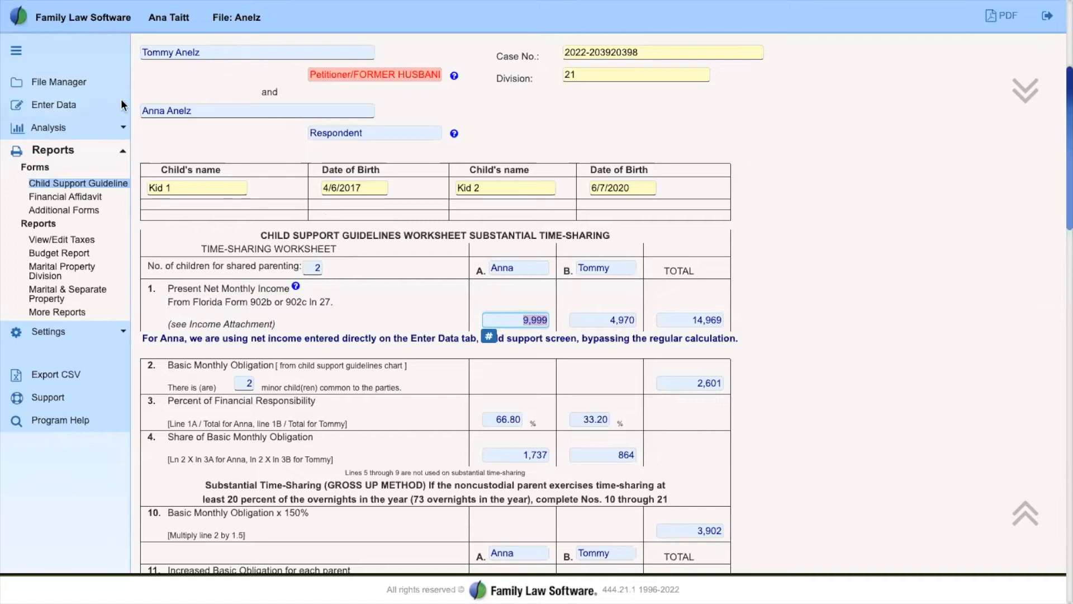
click(94, 185)
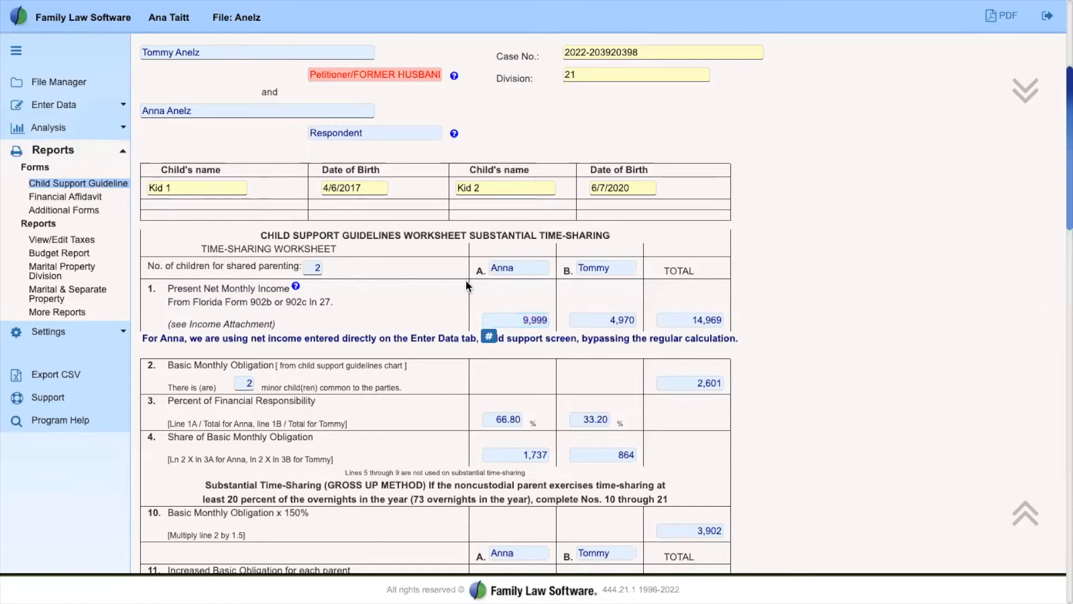
scroll(465, 285, up, 5)
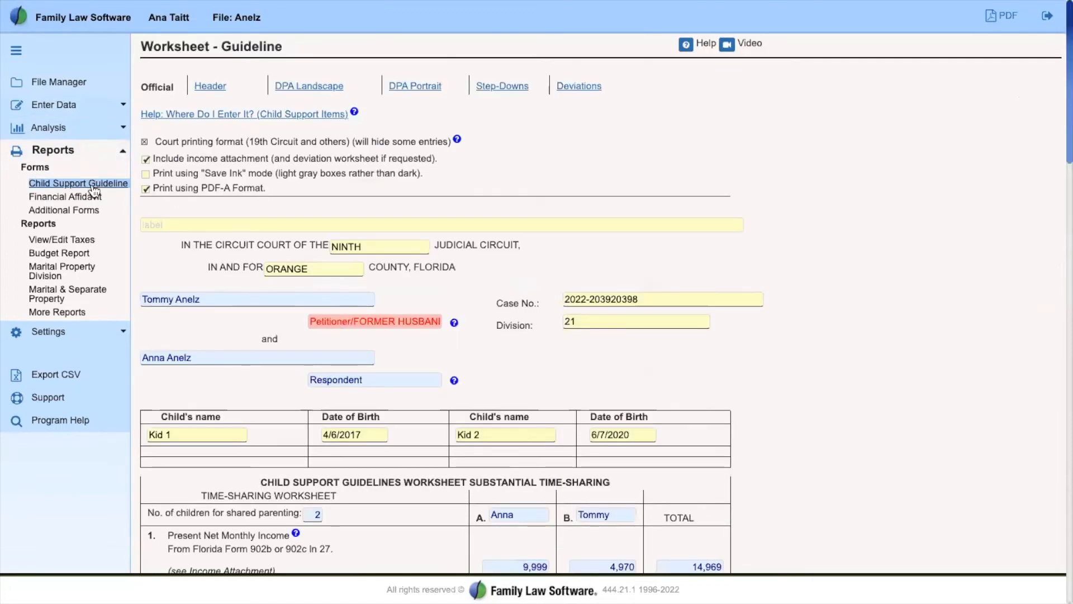
click(73, 112)
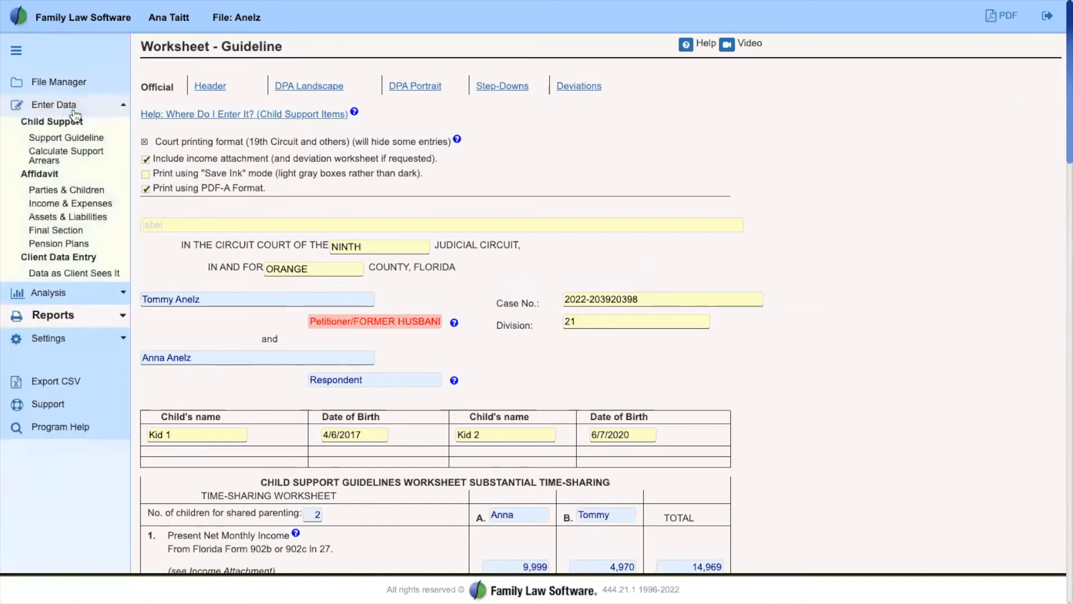
click(73, 144)
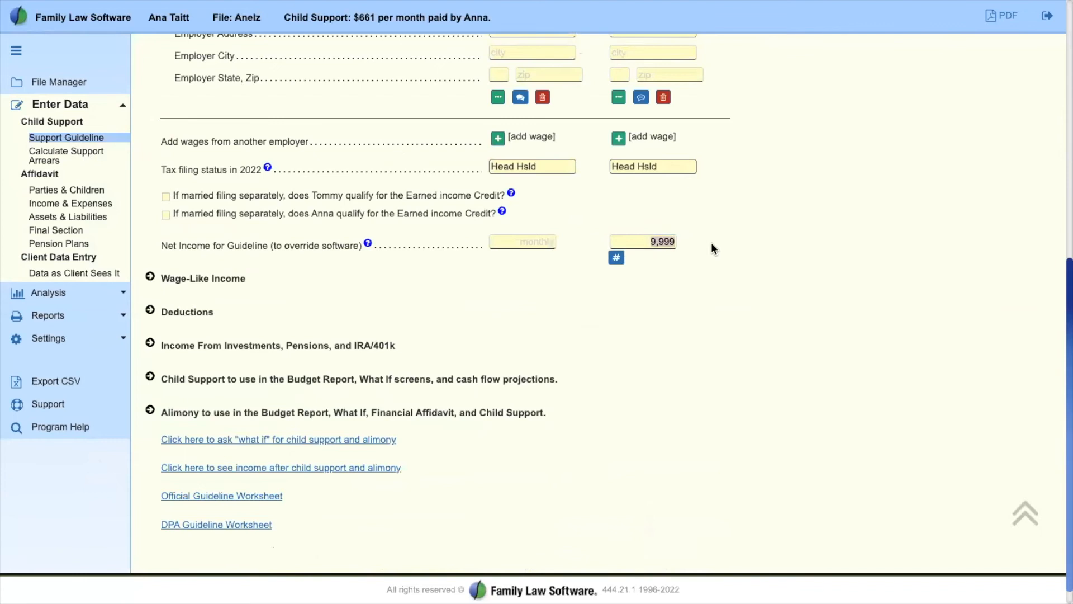
drag(168, 246, 679, 254)
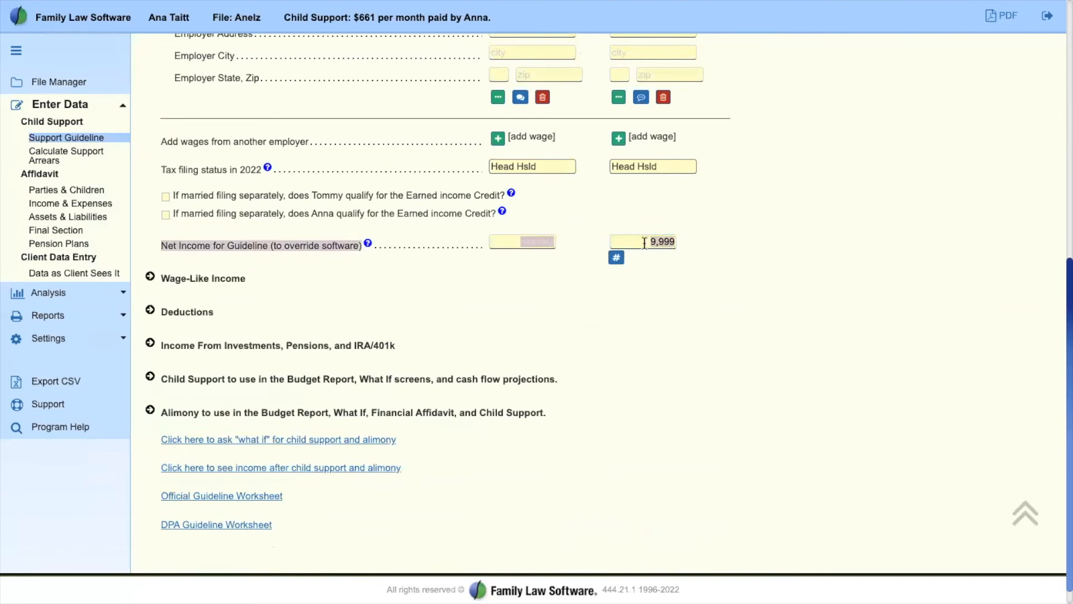
click(657, 240)
key(BackSpace)
key(Tab)
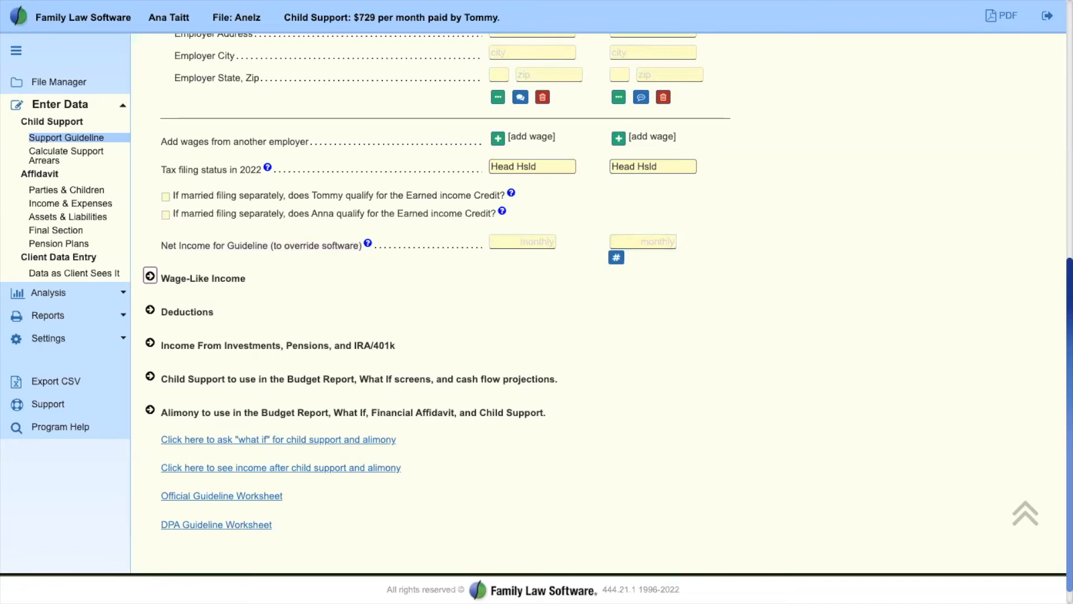
click(521, 331)
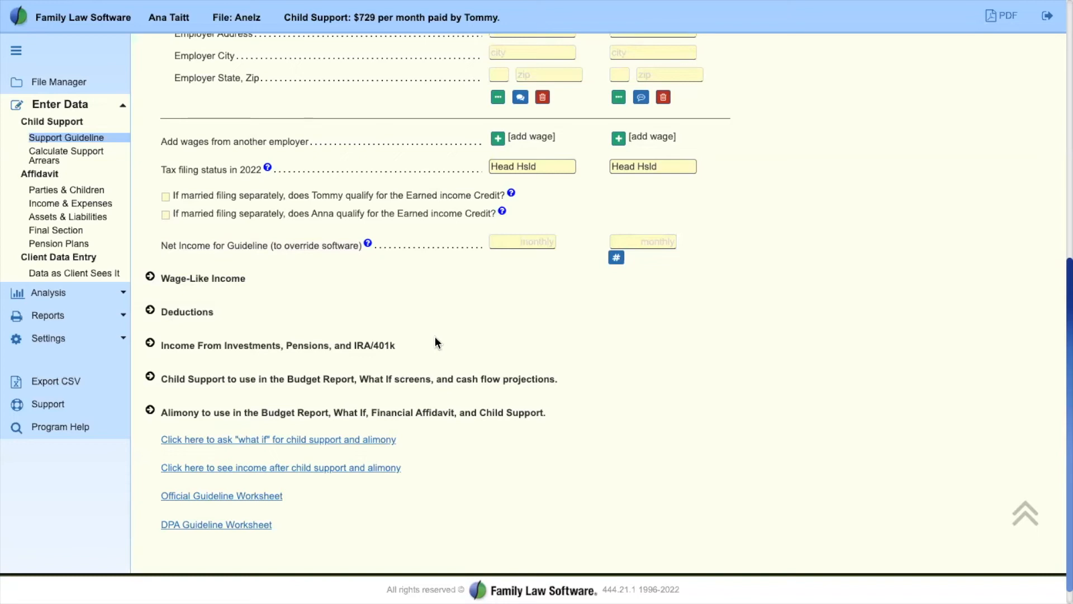
Step: Open the Wage-Like Income section and enter 300 as the respondent's monthly public assistance
click(151, 278)
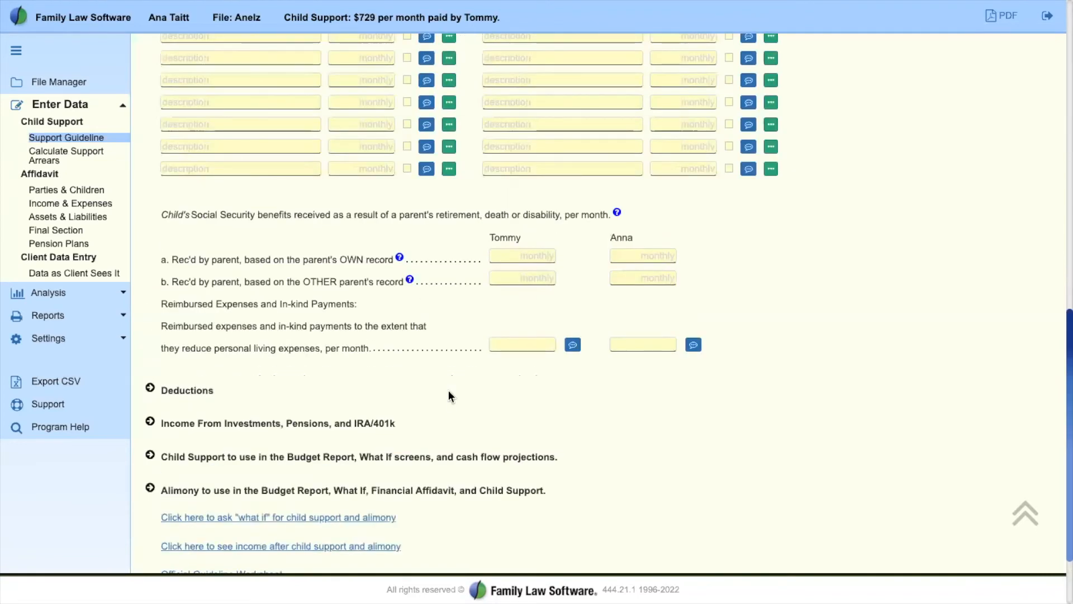
scroll(448, 390, up, 10)
scroll(442, 393, down, 2)
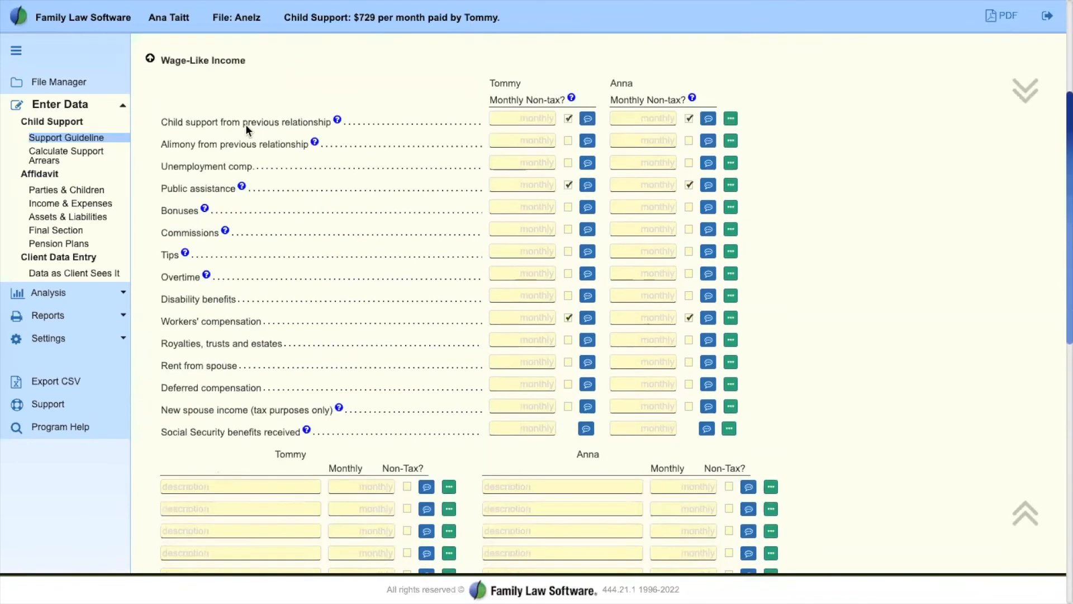
drag(166, 116, 234, 451)
click(234, 451)
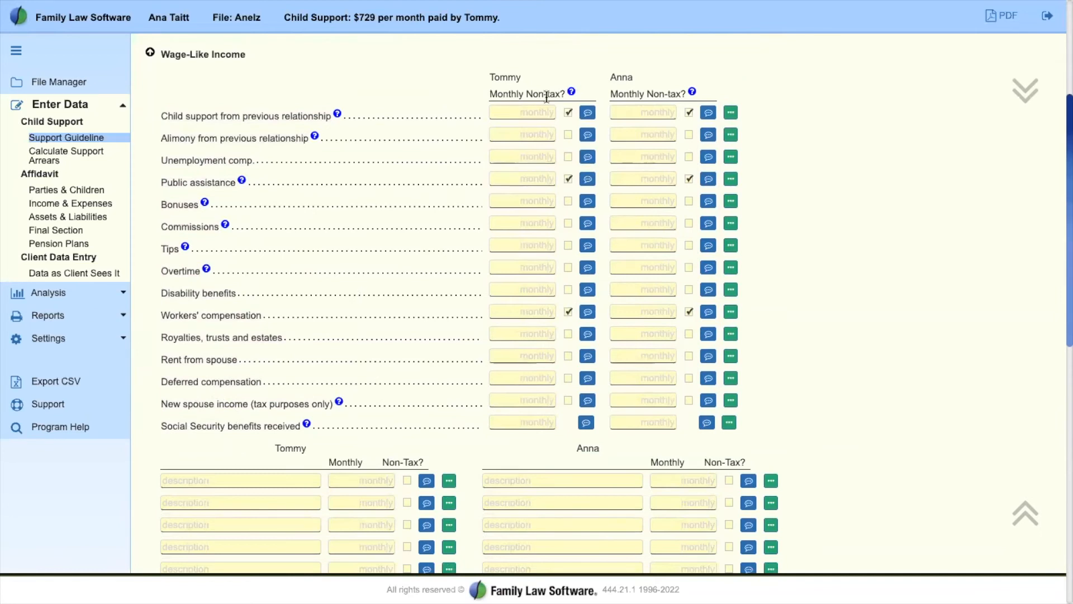
drag(490, 94, 561, 94)
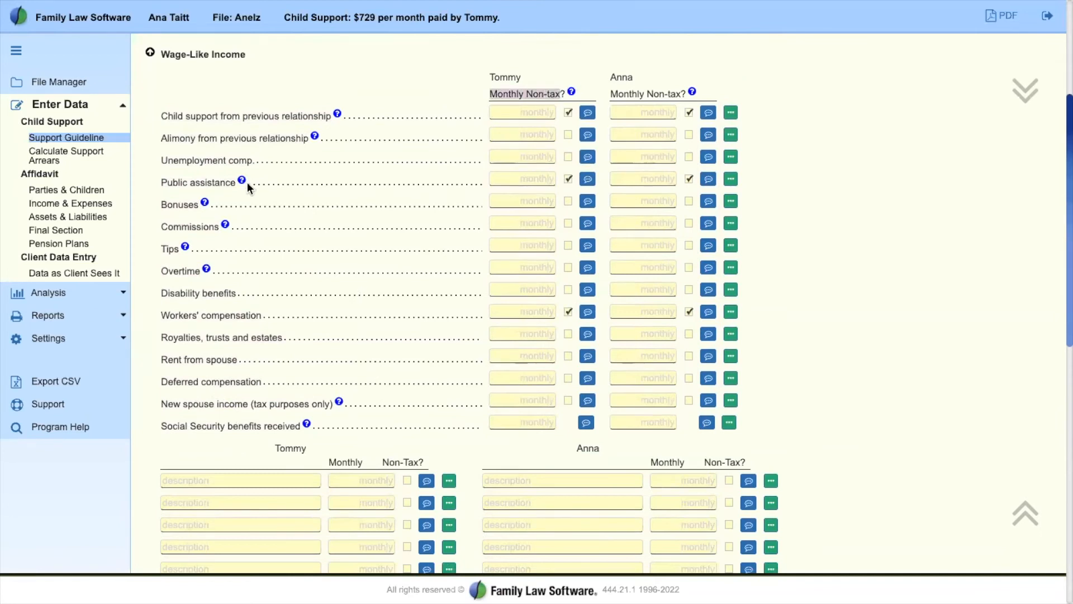
click(649, 177)
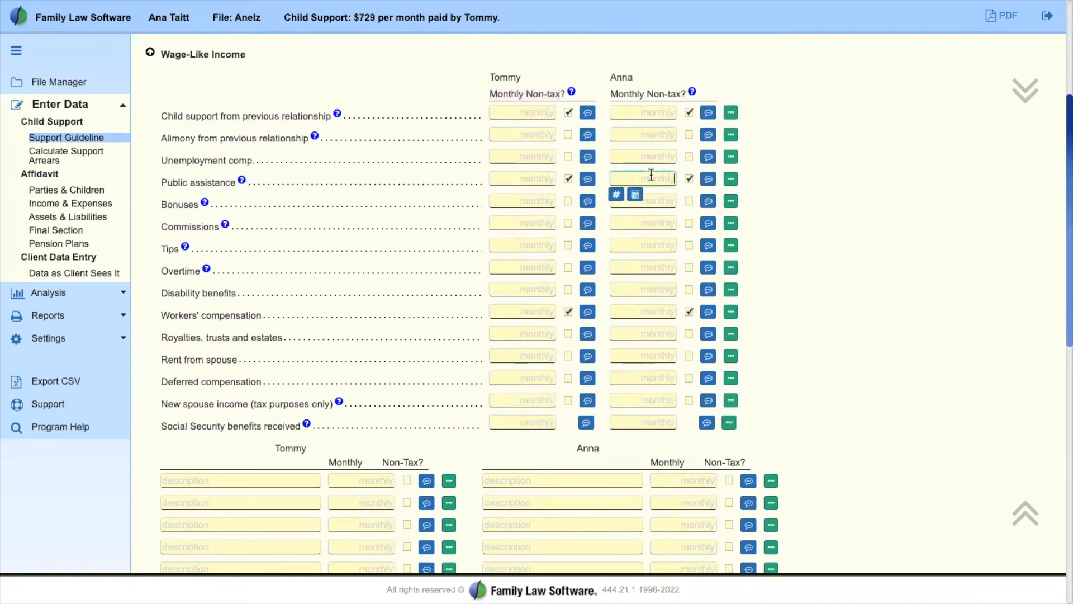
text(300)
key(Tab)
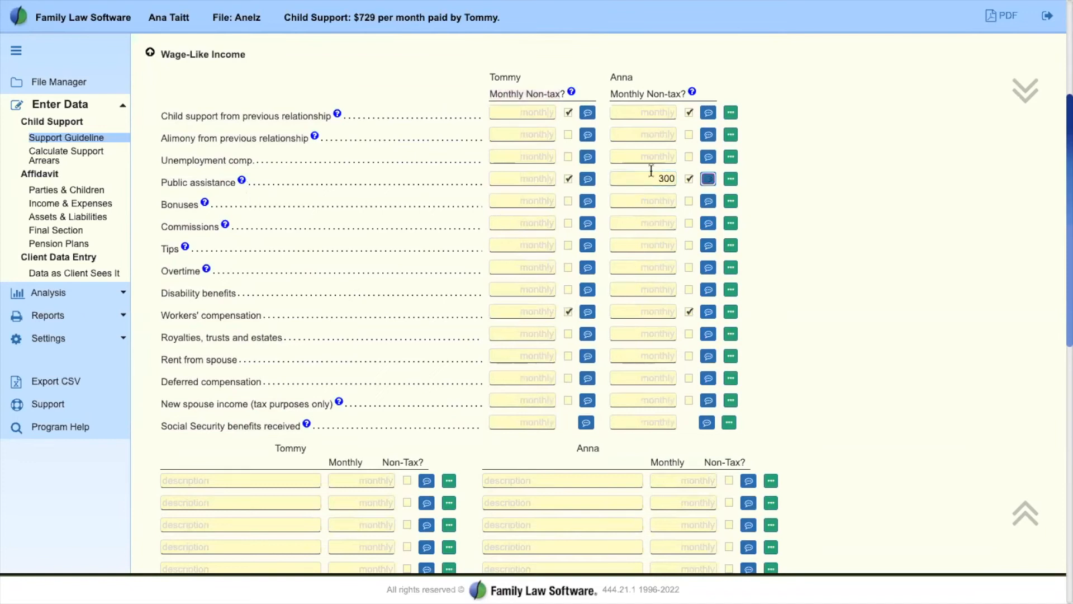
drag(530, 21, 304, 18)
click(874, 213)
click(660, 179)
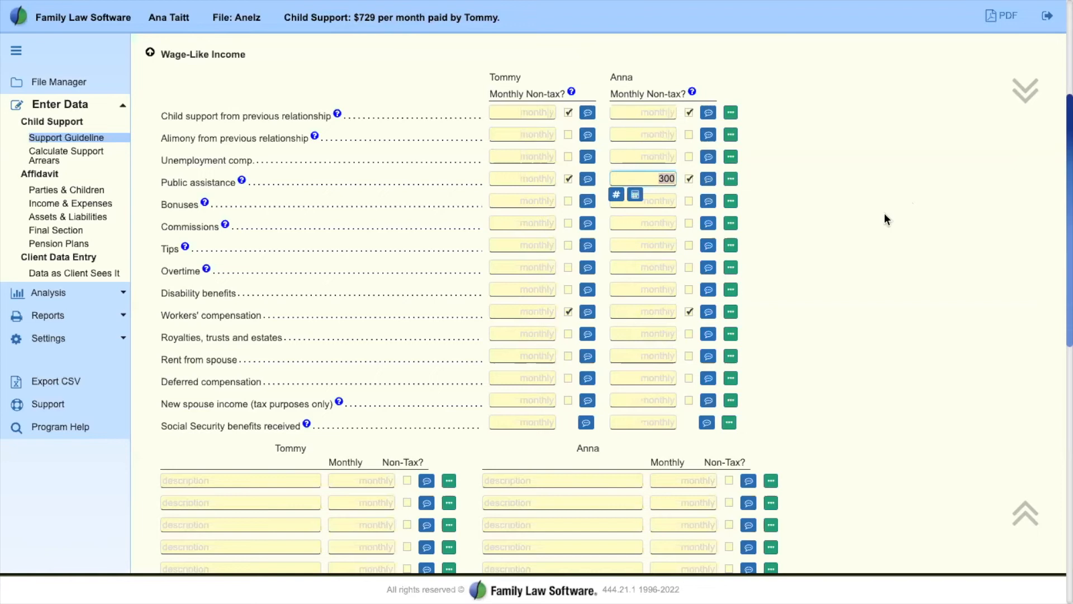
click(869, 245)
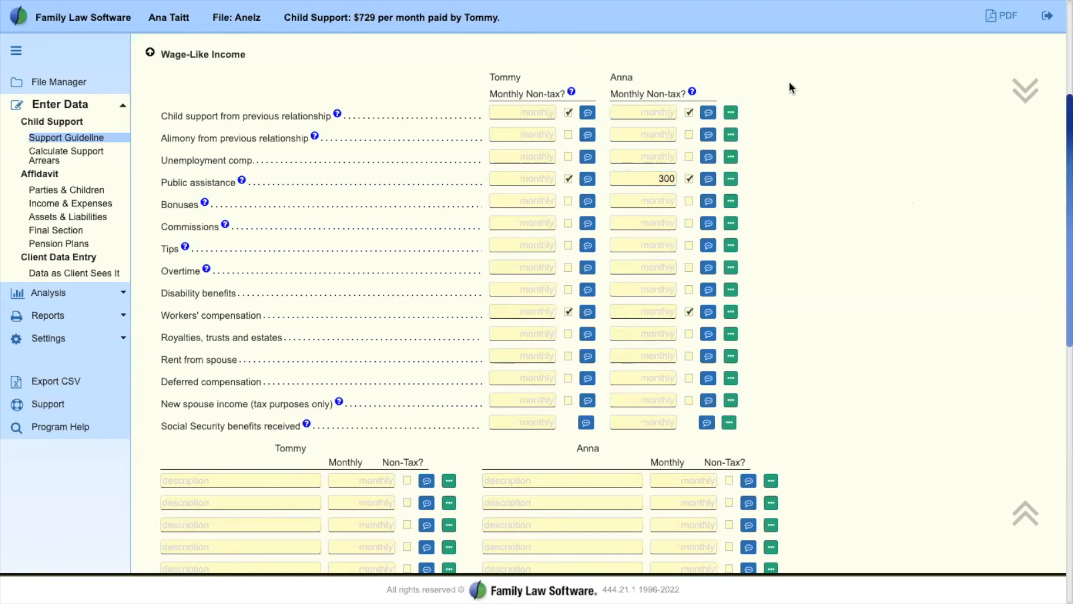
Step: Examine the blank description, monthly amount and non-tax rows for additional wage-like income of each party
scroll(456, 277, down, 8)
scroll(575, 151, up, 3)
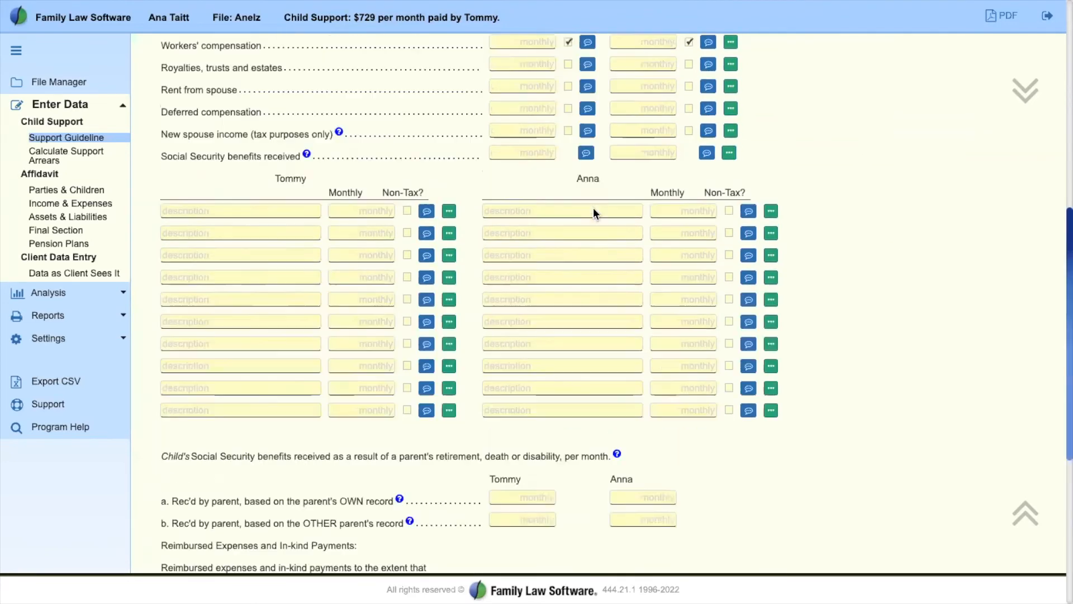
scroll(593, 206, up, 2)
click(602, 497)
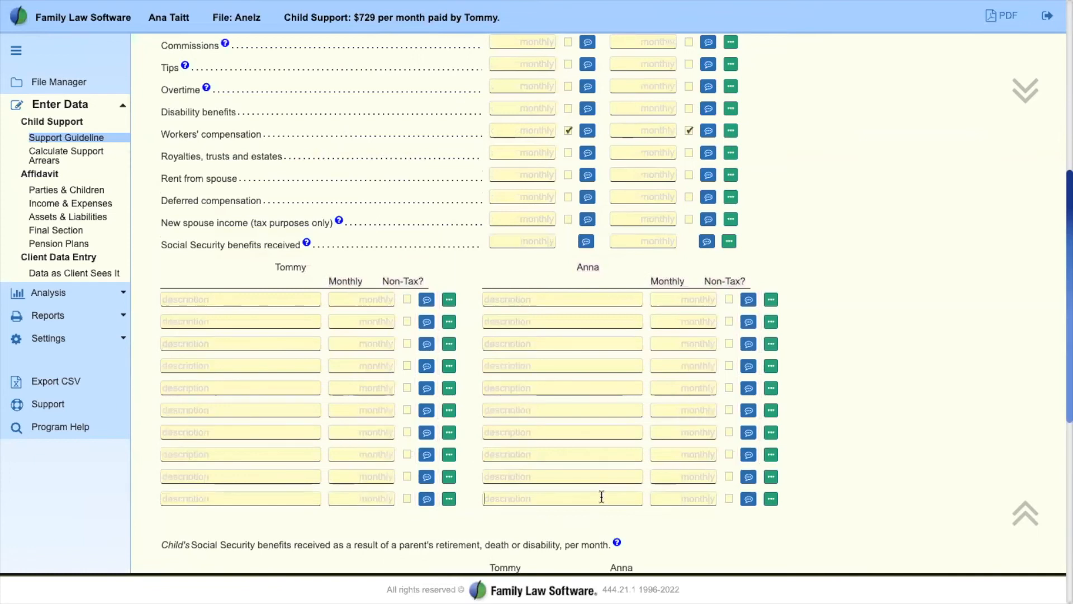
click(503, 299)
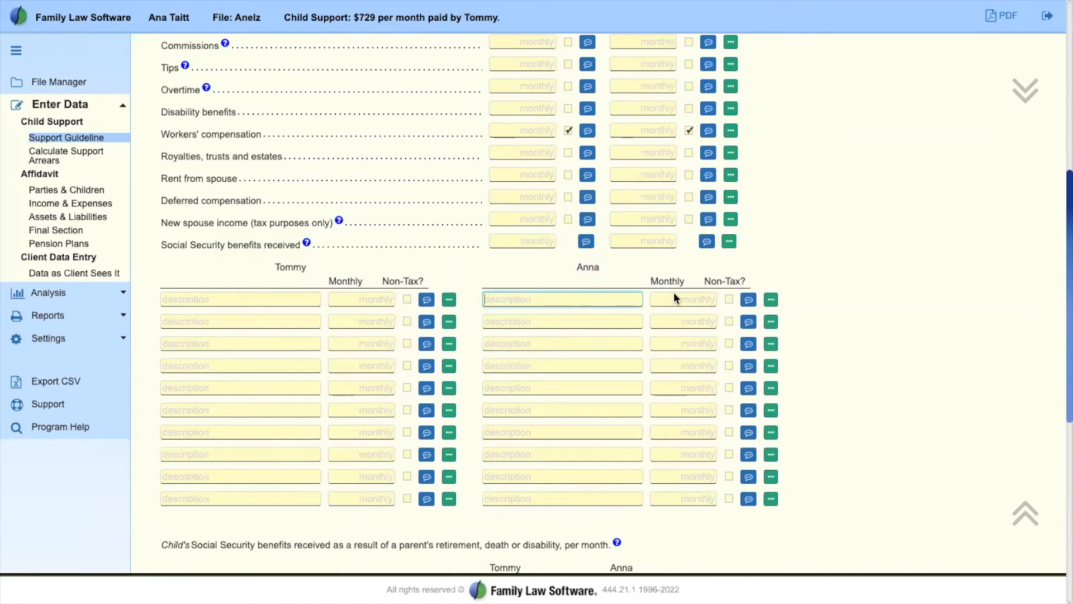
click(511, 305)
scroll(539, 408, down, 3)
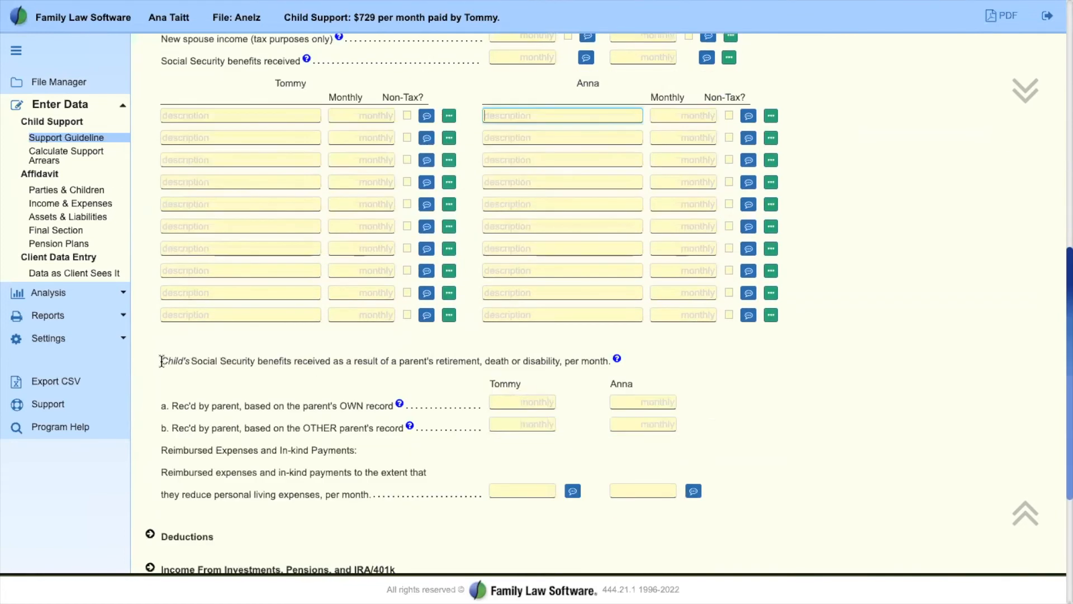
Step: Examine the entries for the child's Social Security benefits received through a parent's own or the other parent's record
drag(162, 361, 457, 454)
click(458, 452)
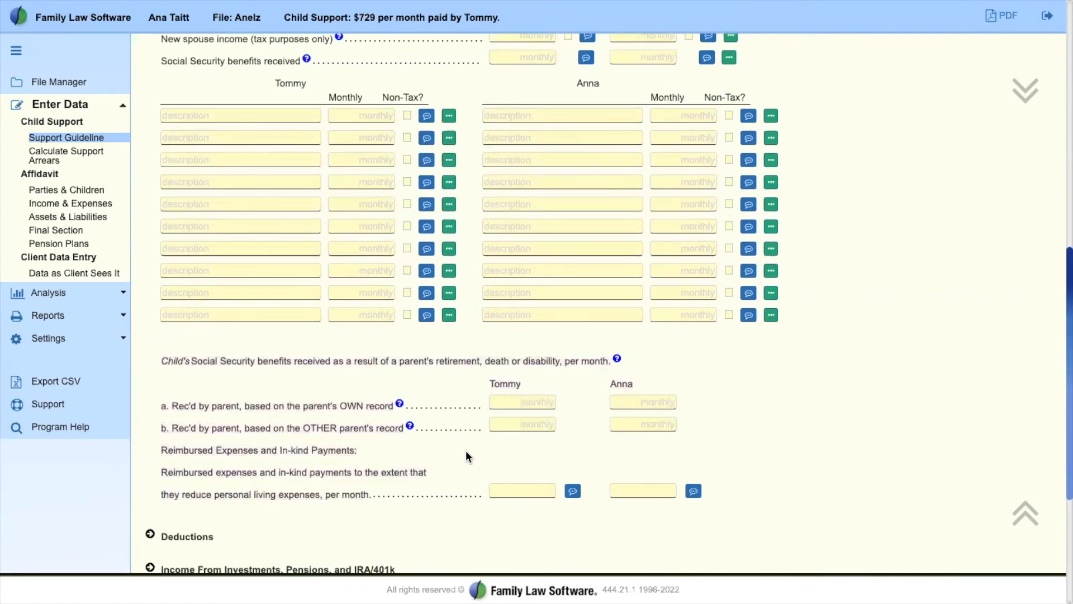
scroll(466, 455, down, 1)
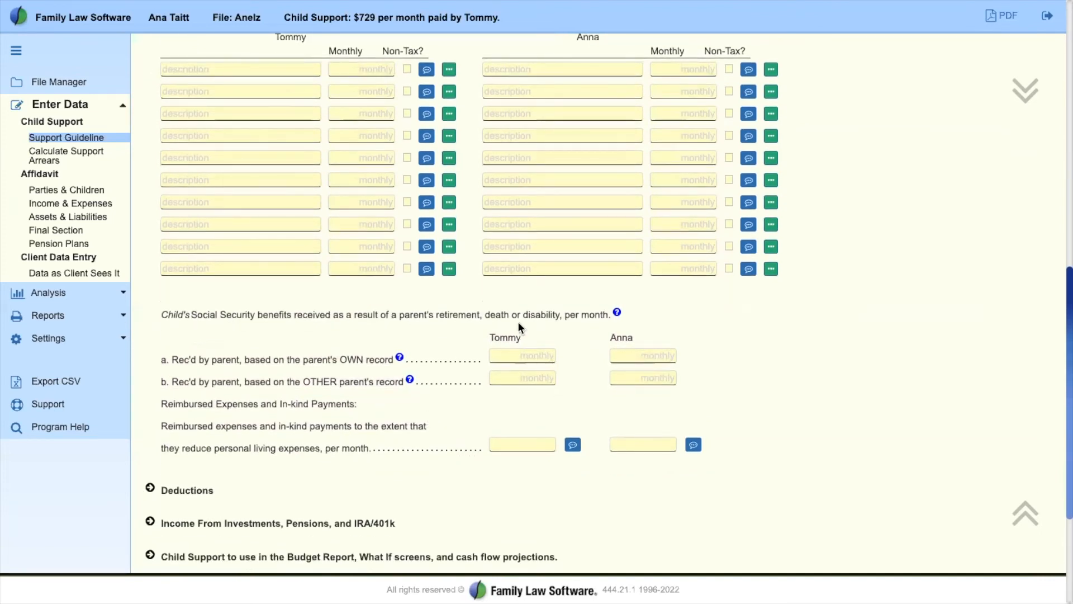
double_click(480, 317)
double_click(524, 316)
scroll(459, 360, down, 1)
click(467, 285)
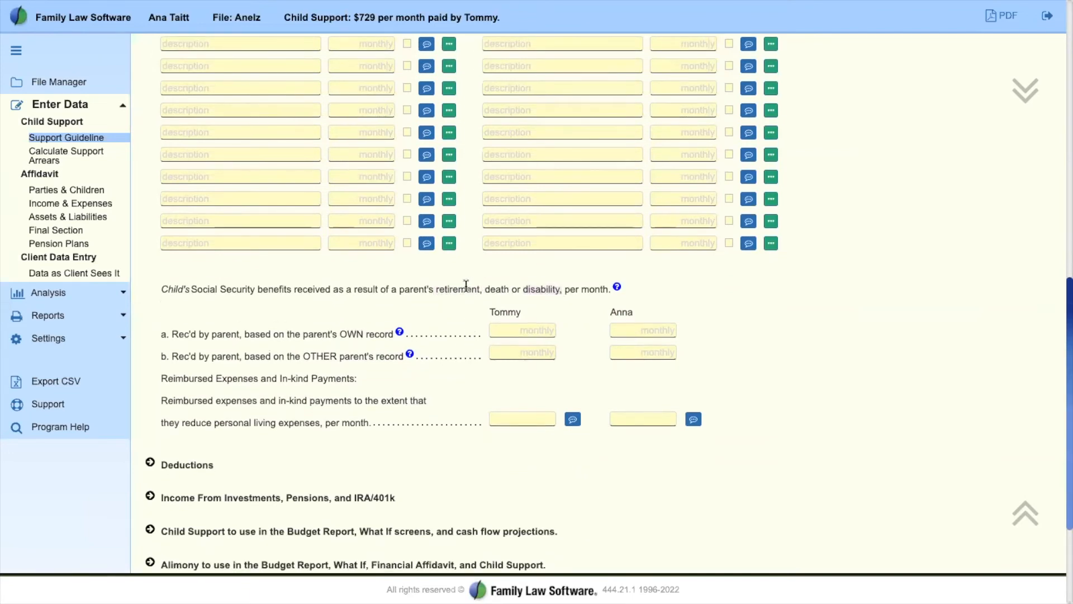
drag(163, 288, 462, 384)
click(462, 382)
drag(162, 289, 440, 356)
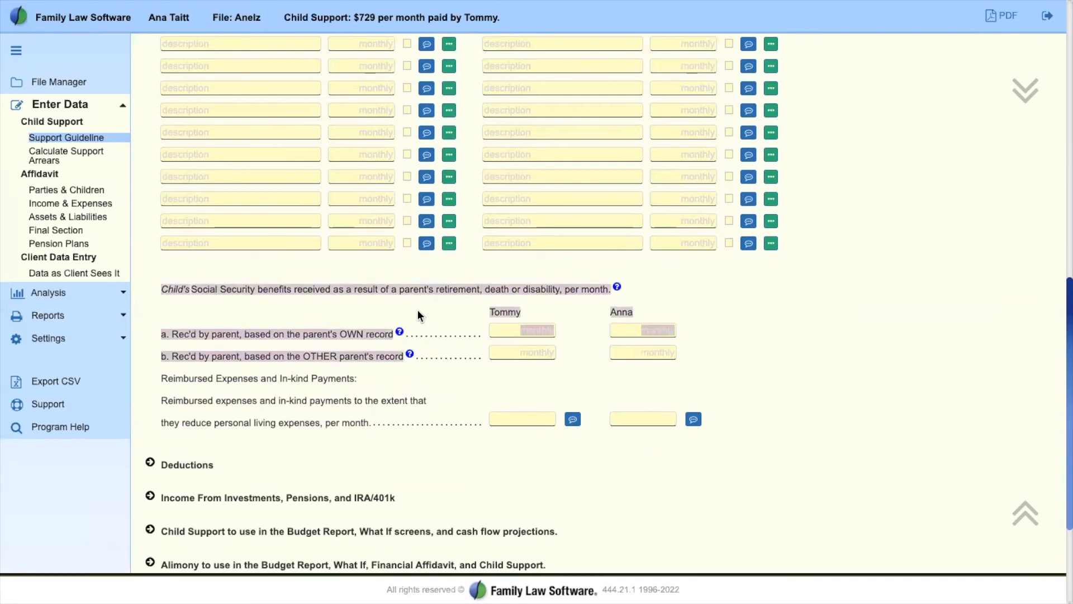
drag(490, 311, 536, 316)
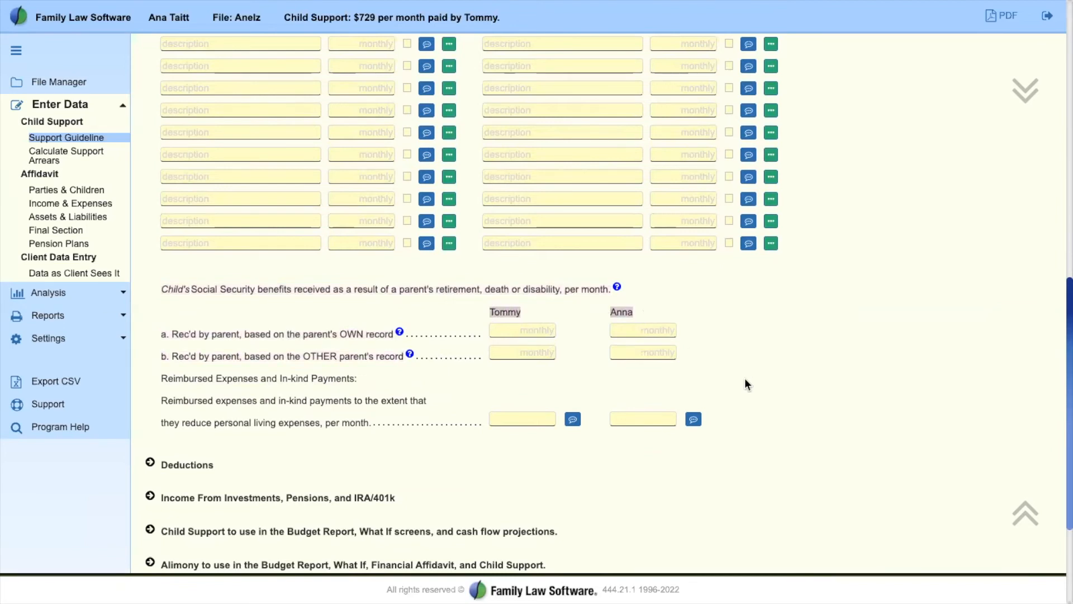
click(277, 314)
Step: Open the Deductions section and bring its health and dental insurance entries into view
scroll(275, 312, down, 3)
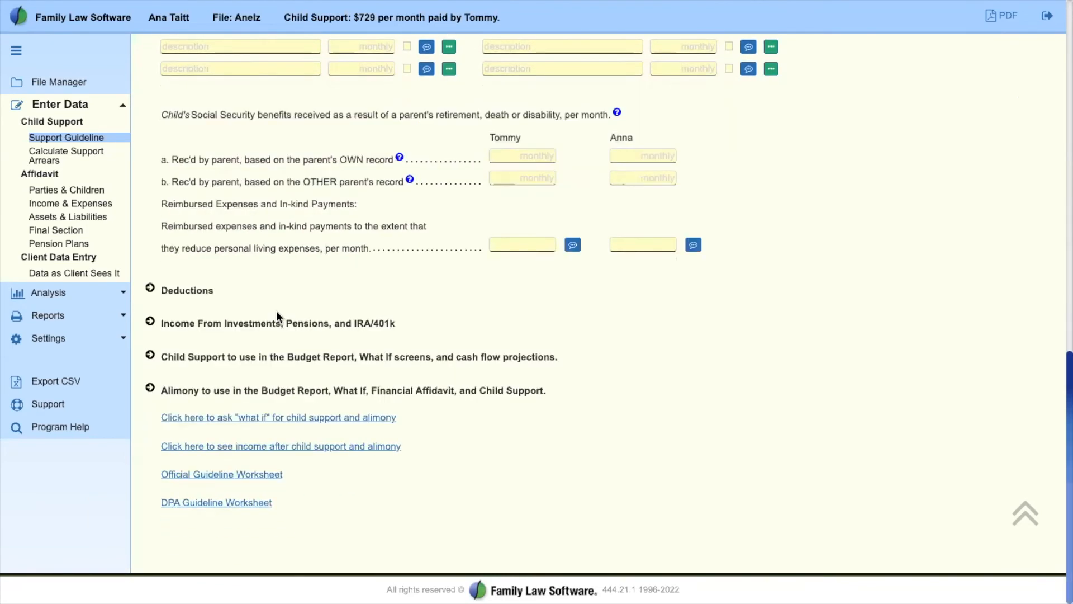
drag(214, 290, 154, 292)
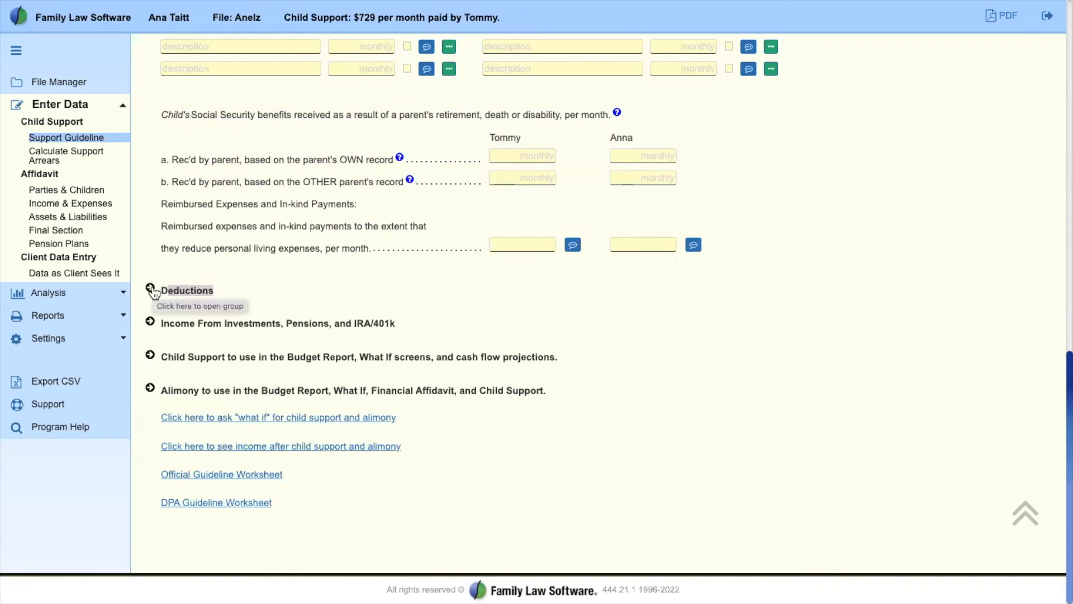
click(152, 291)
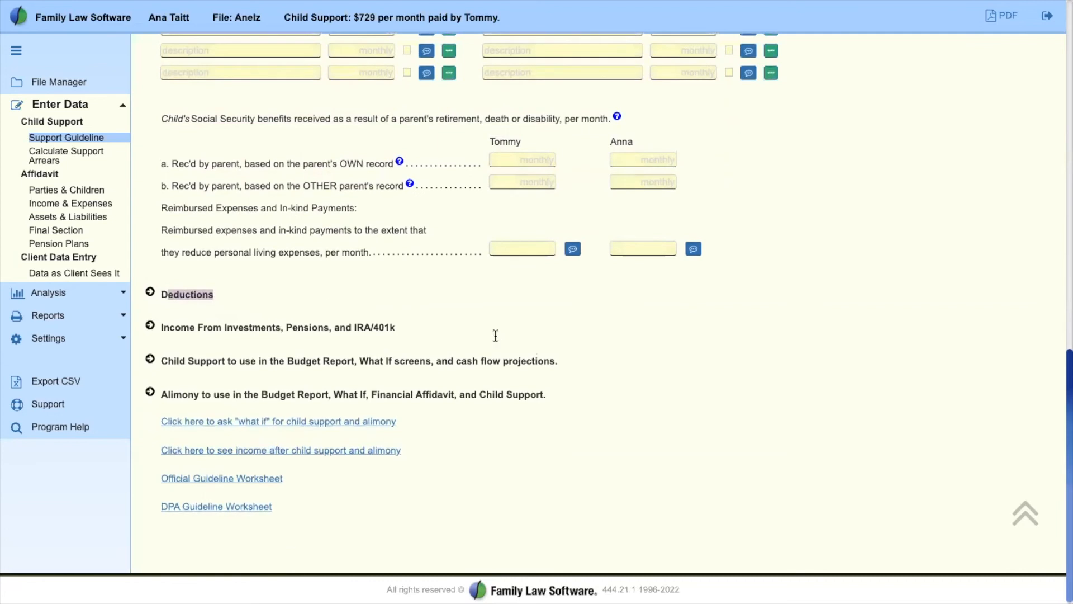
scroll(495, 336, up, 15)
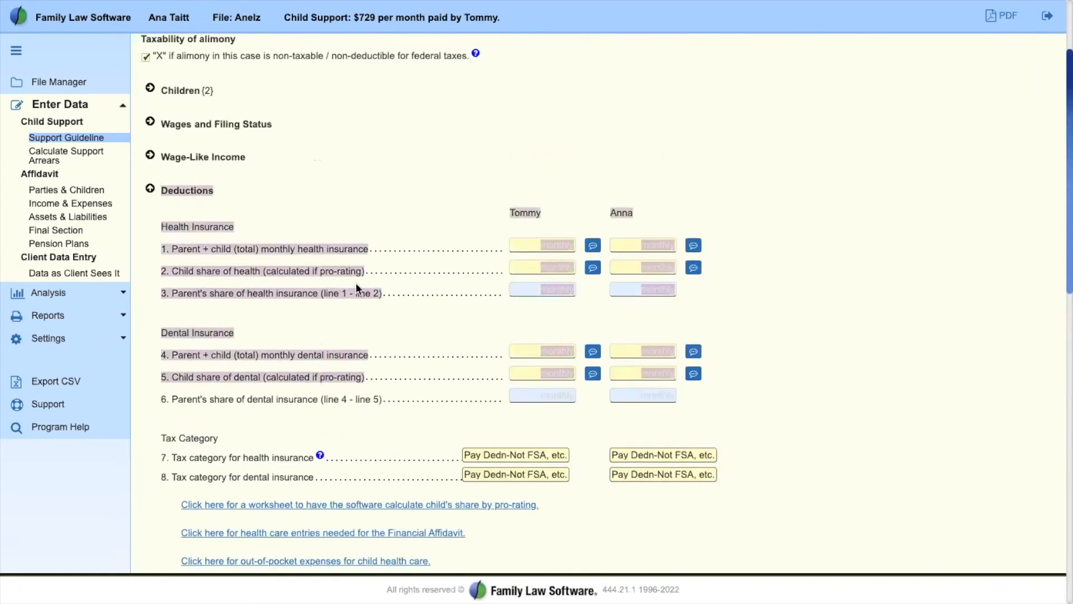
scroll(357, 281, down, 2)
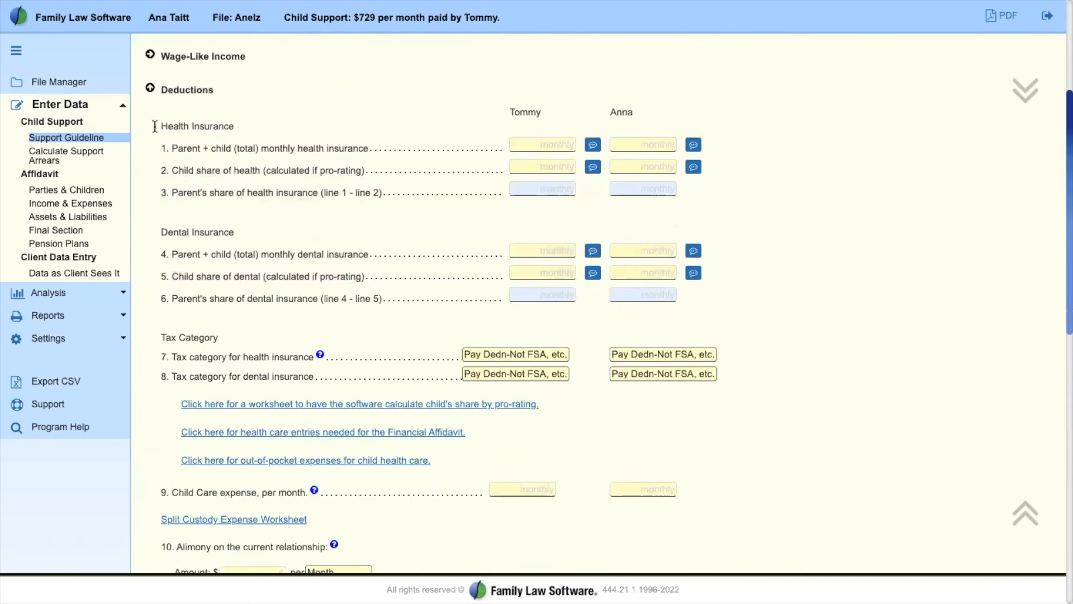
Step: Enter 600 as the petitioner's total monthly health insurance for parent and child
drag(167, 149, 246, 157)
double_click(182, 170)
click(223, 167)
drag(162, 127, 232, 127)
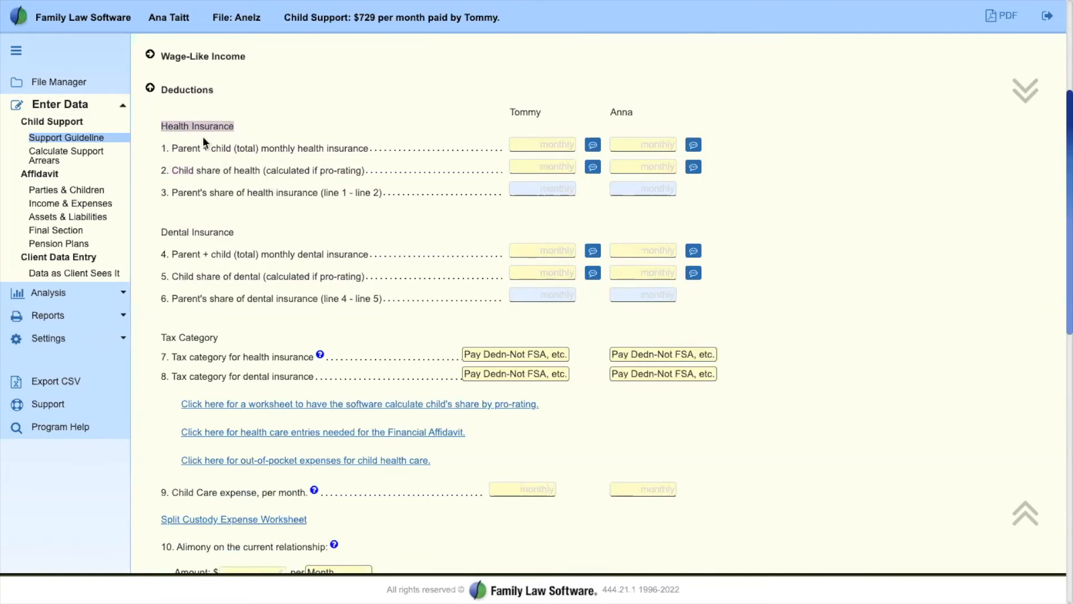
drag(171, 148, 349, 151)
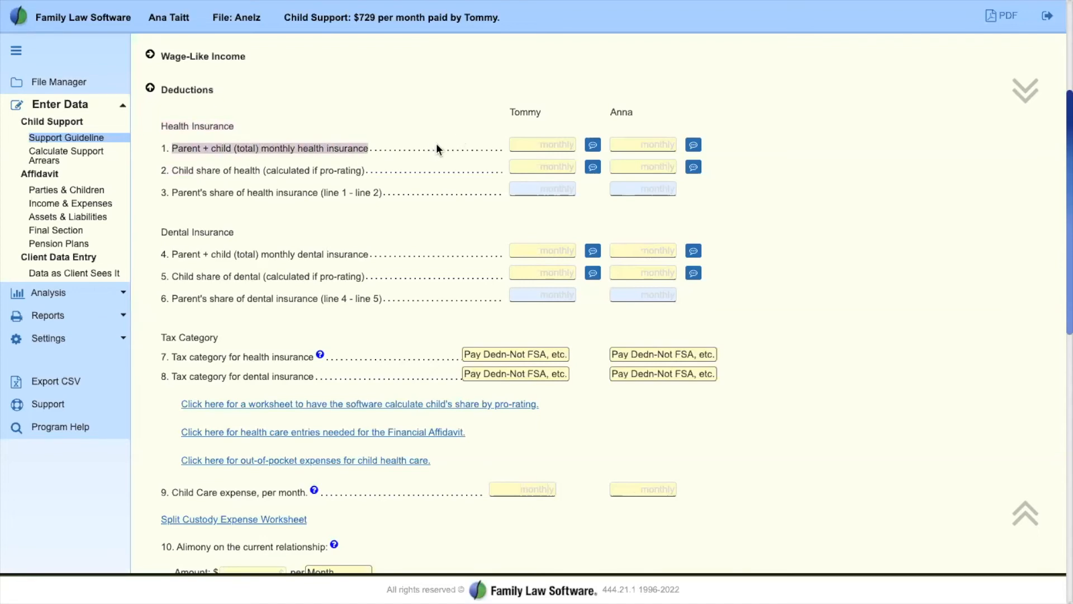
click(192, 145)
drag(172, 149, 409, 158)
click(561, 140)
text(600)
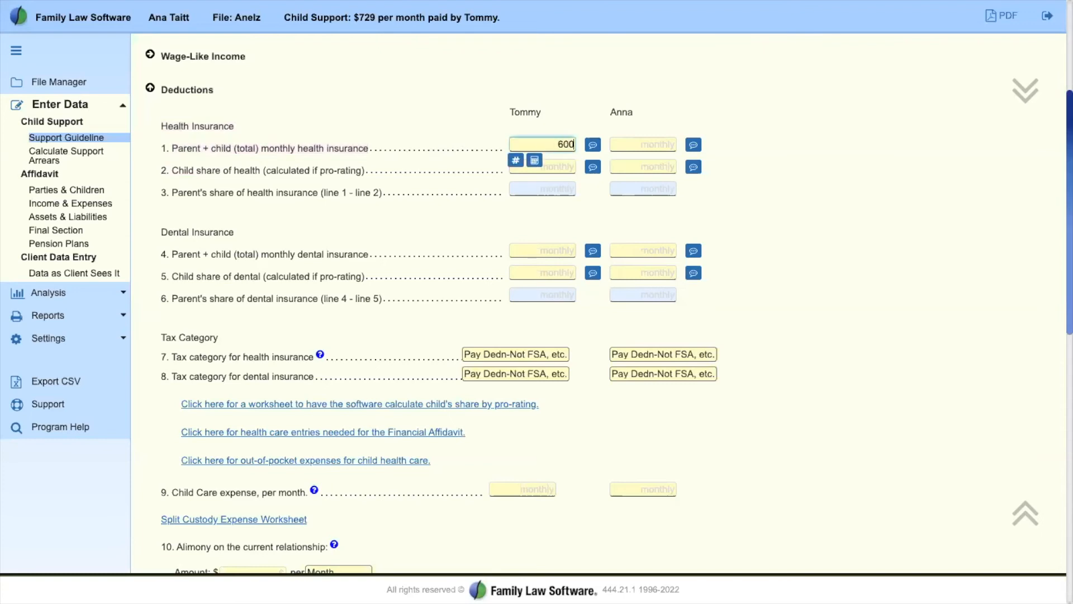
key(Tab)
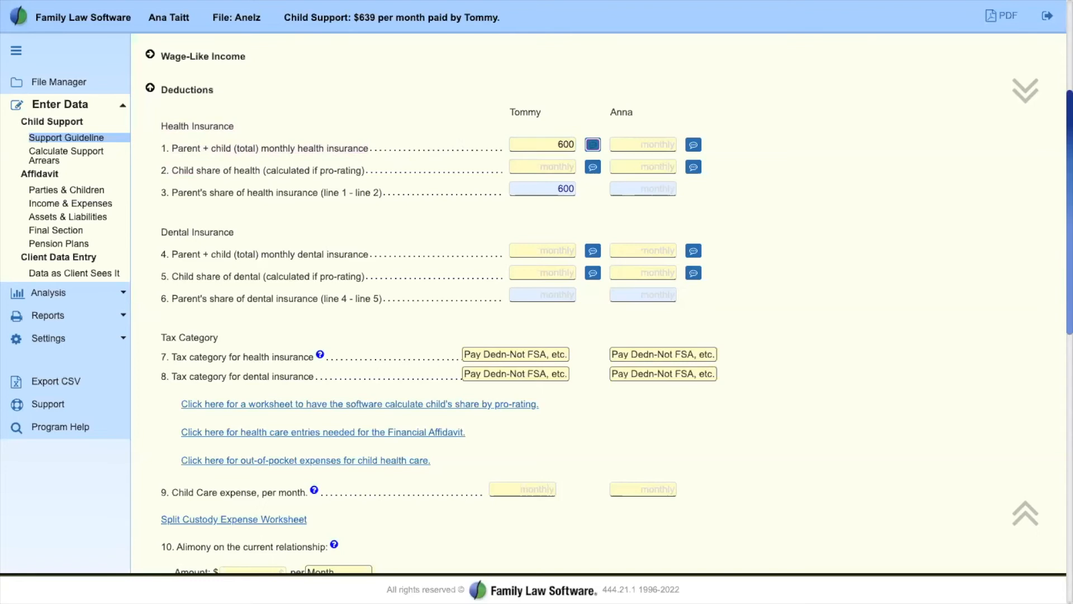
click(553, 144)
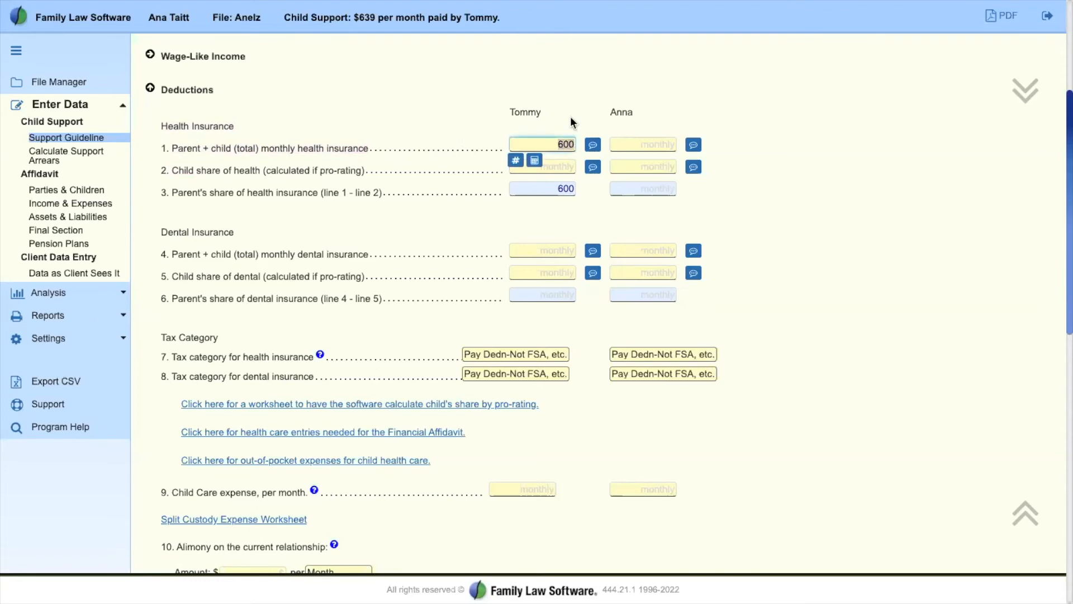
Step: Enter 550 as the petitioner's monthly child share of health insurance and check the parent's share line
drag(172, 170, 260, 170)
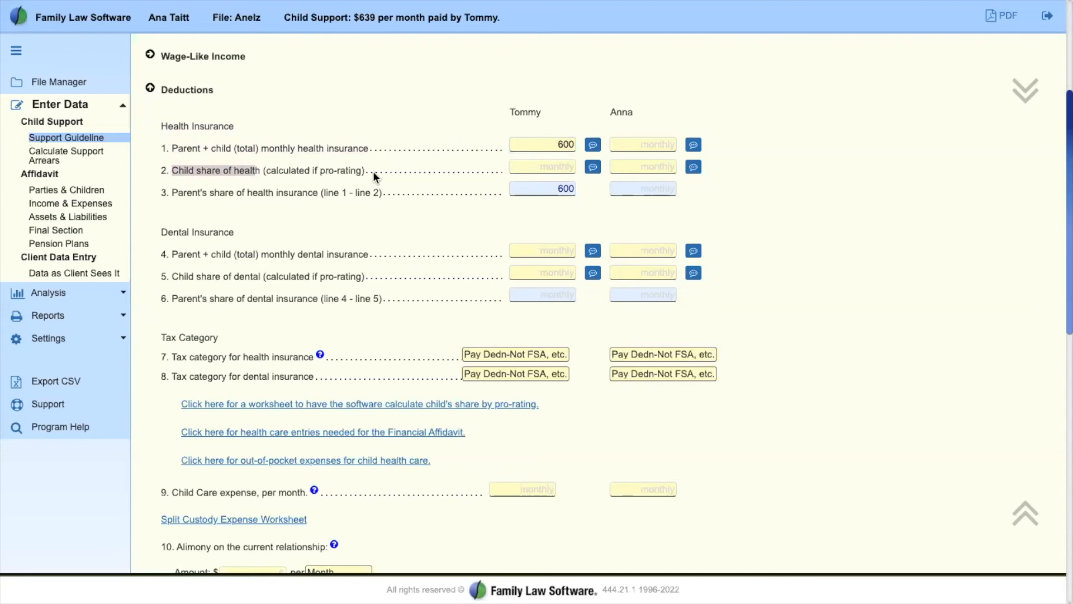
click(569, 166)
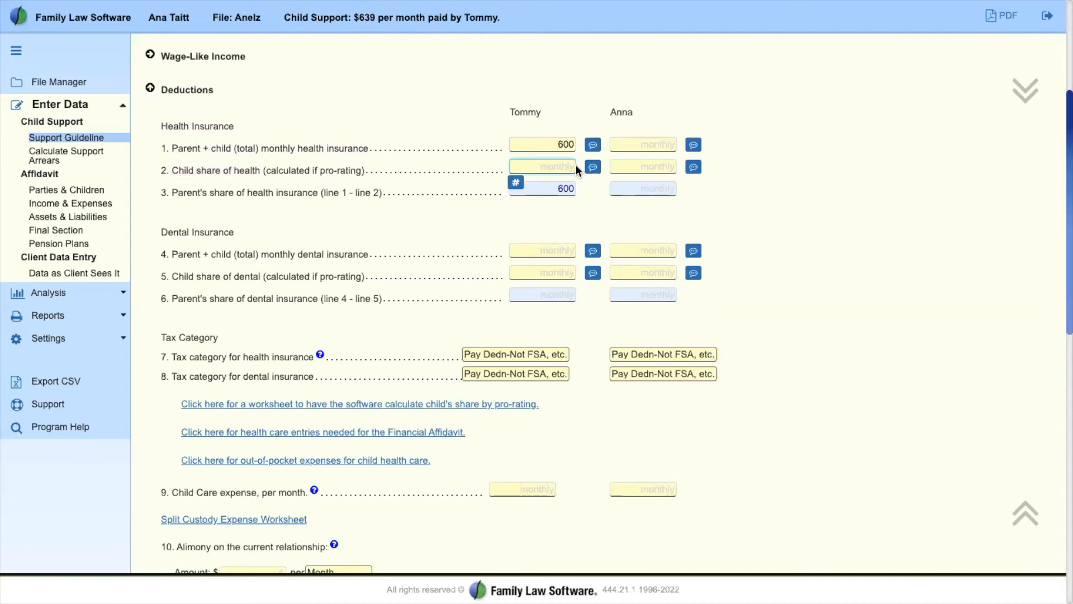
text(550)
key(Tab)
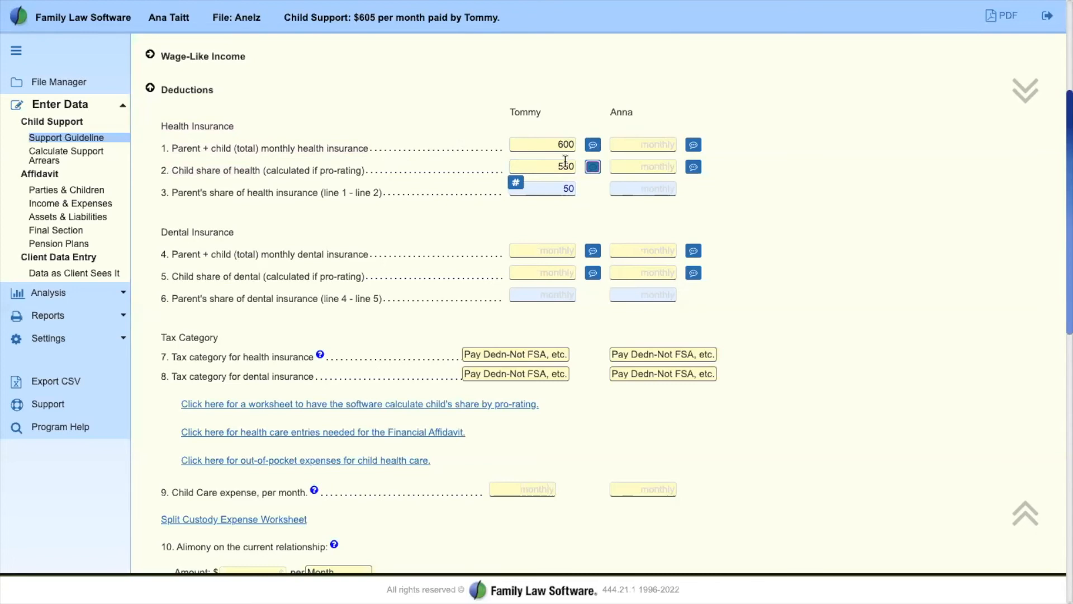
click(168, 140)
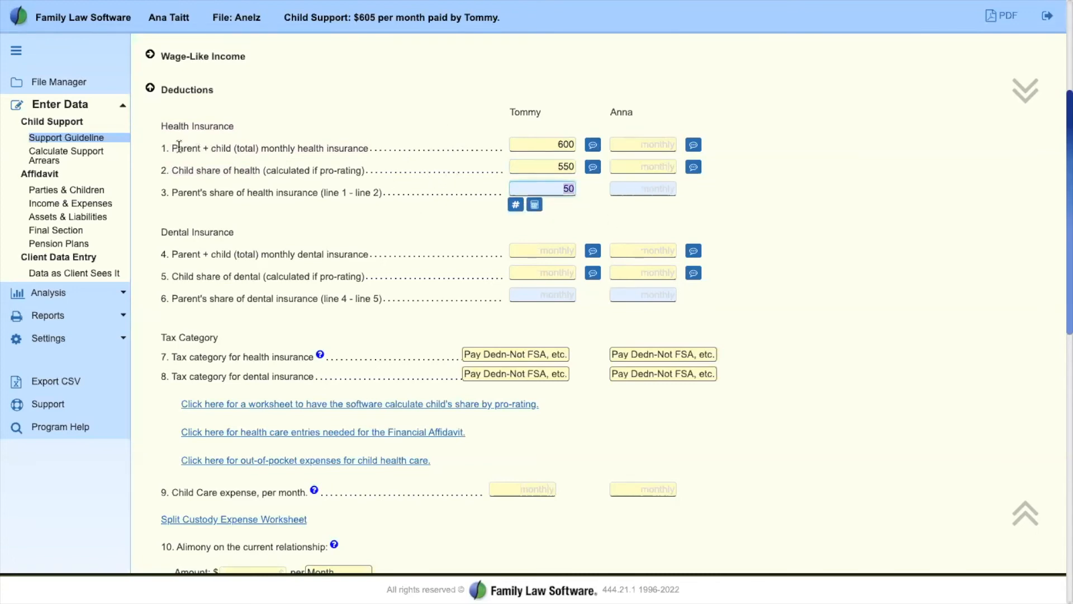
drag(179, 146, 454, 210)
click(452, 206)
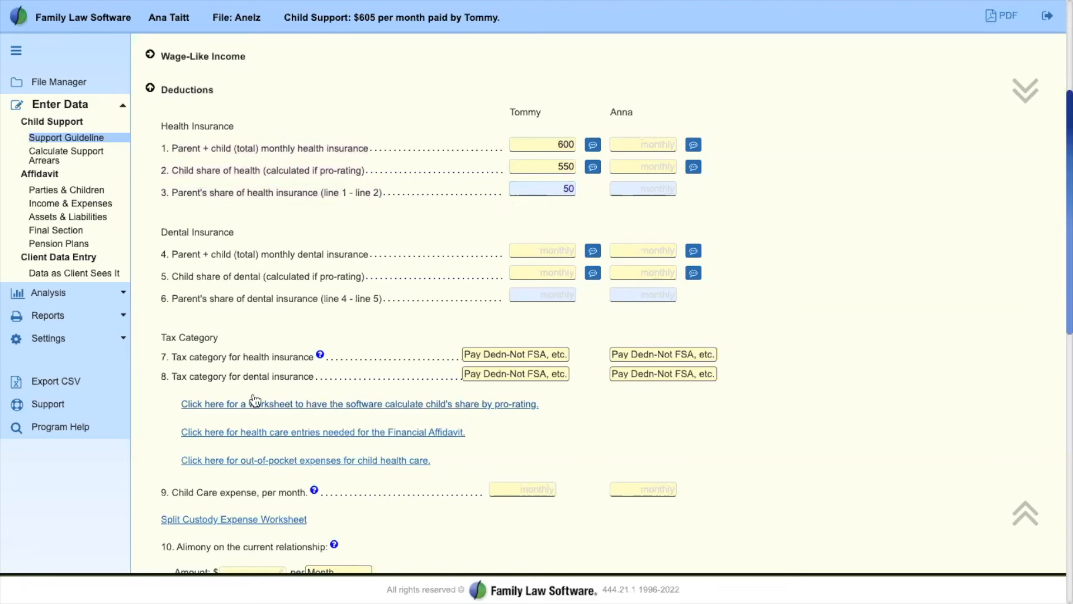
Step: Examine the health insurance, dental insurance, tax category and monthly child care expense entries in the Deductions section
drag(161, 125, 241, 138)
drag(160, 231, 275, 237)
drag(161, 340, 371, 377)
click(393, 350)
scroll(324, 277, down, 2)
drag(172, 388, 307, 389)
click(490, 440)
Step: Examine the entries for alimony on the current relationship, mortgage interest and property taxes, and the tax calculation options
scroll(489, 434, down, 2)
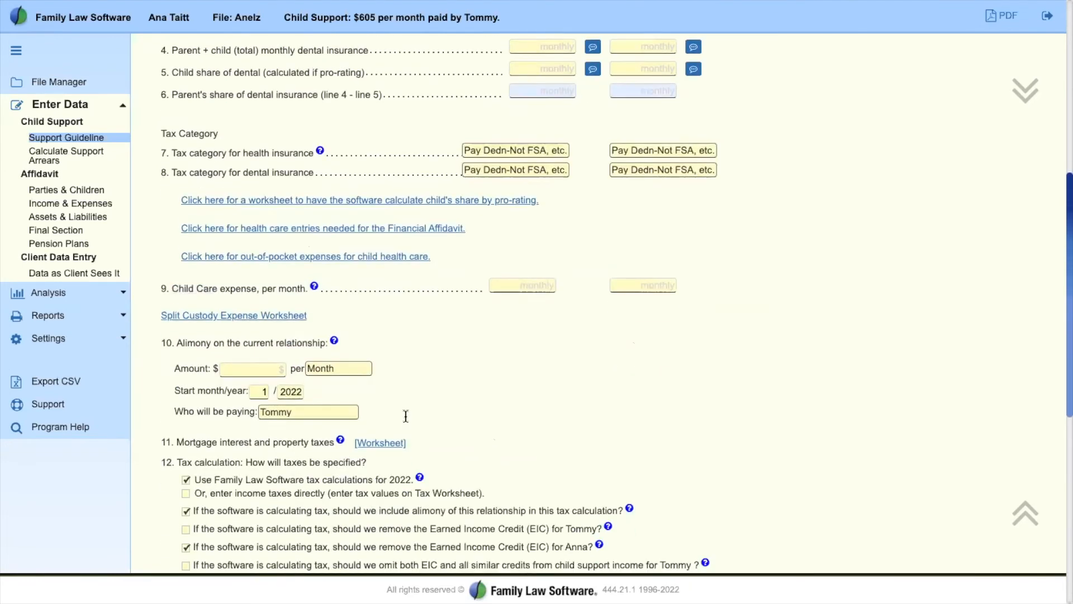
drag(174, 343, 329, 343)
drag(241, 343, 329, 345)
click(472, 370)
scroll(472, 370, down, 3)
drag(163, 255, 452, 420)
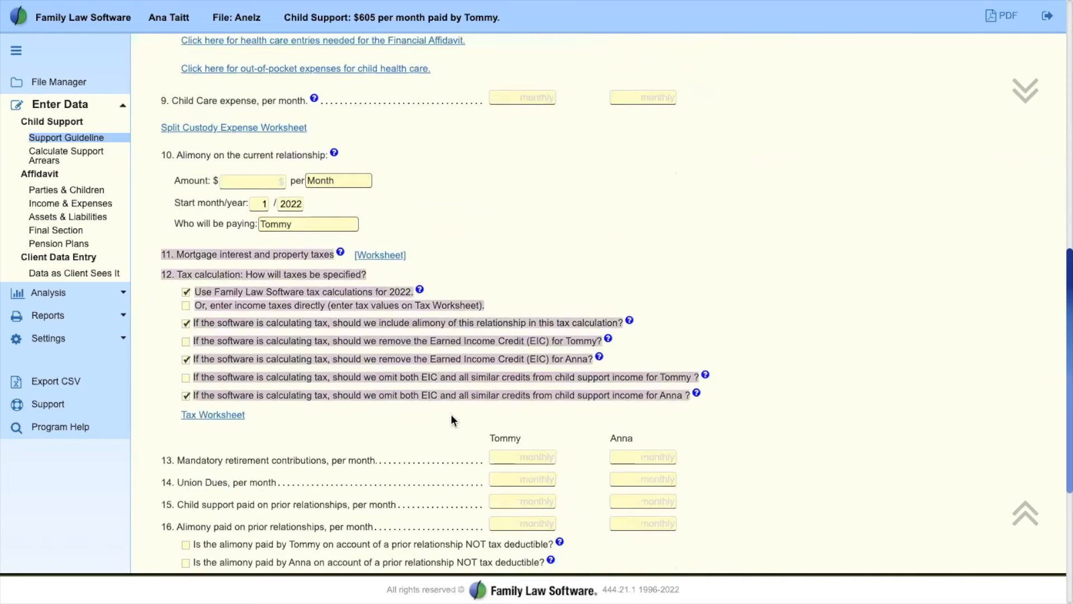
click(383, 429)
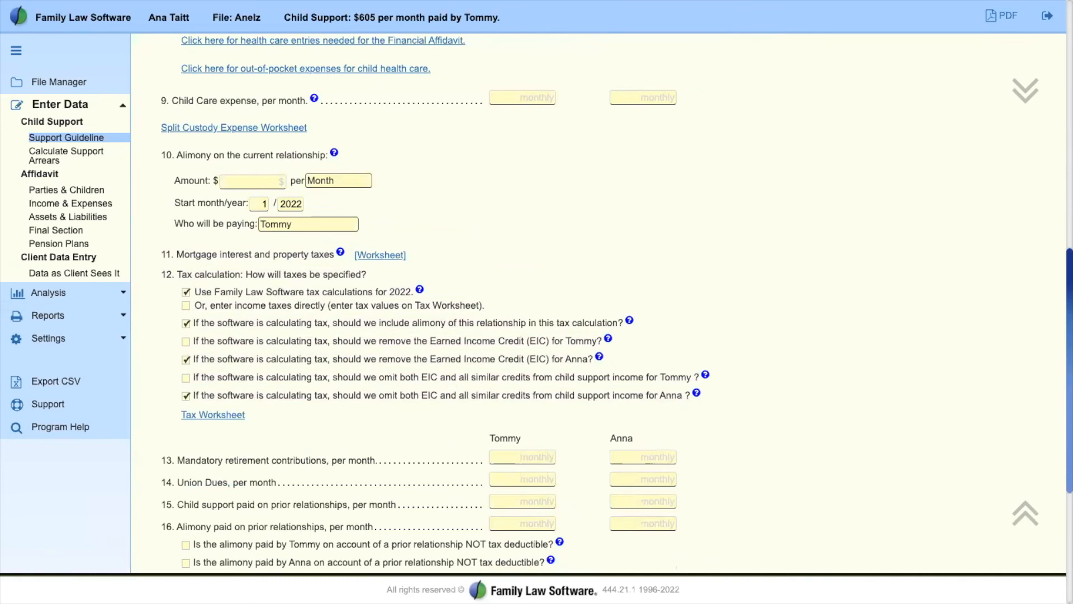
drag(160, 272, 342, 306)
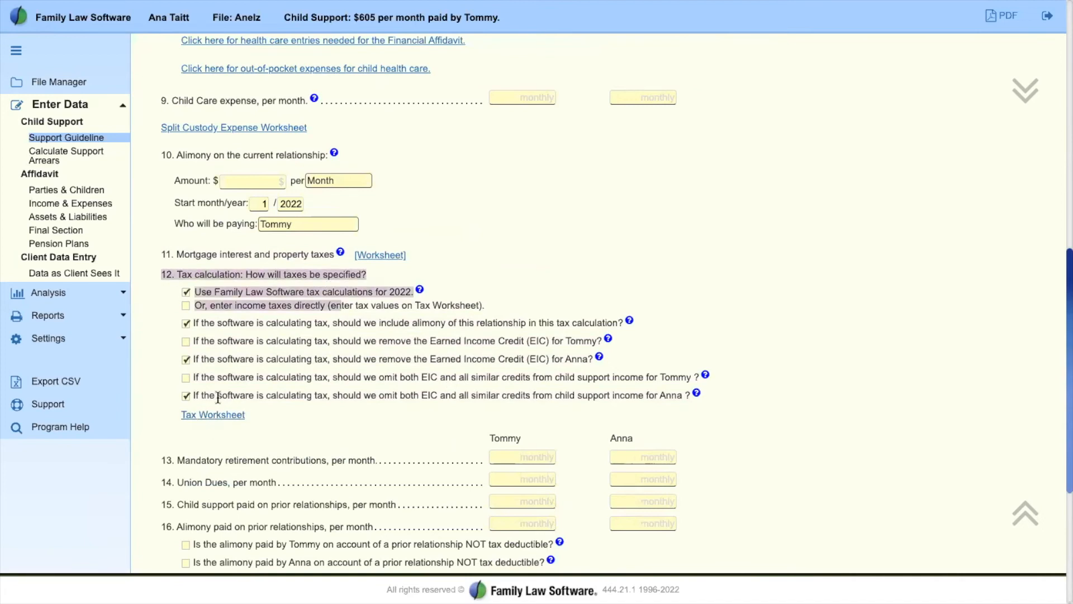
click(264, 421)
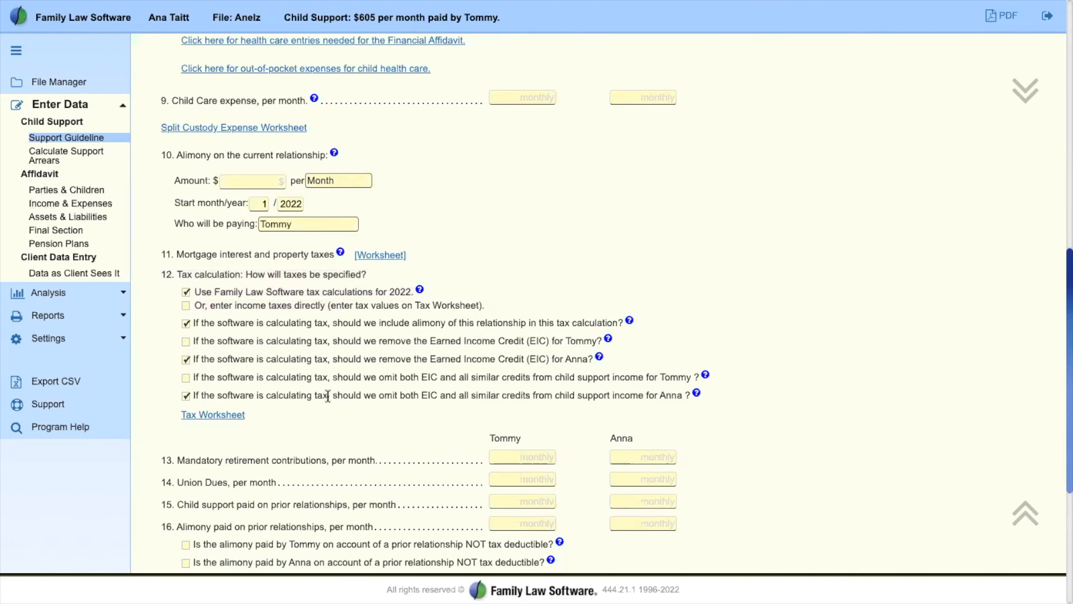
Step: Open the Tax Worksheet and examine the tax calculation settings, filing status, income tax, FICA and Medicare lines for both parties
click(226, 415)
scroll(454, 445, up, 5)
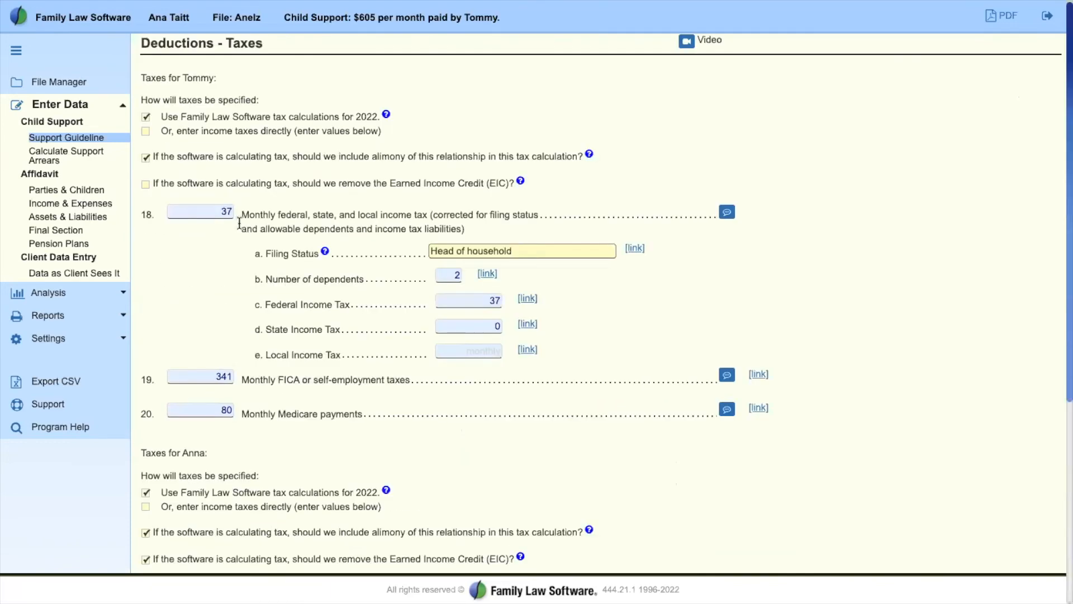
drag(163, 100, 377, 451)
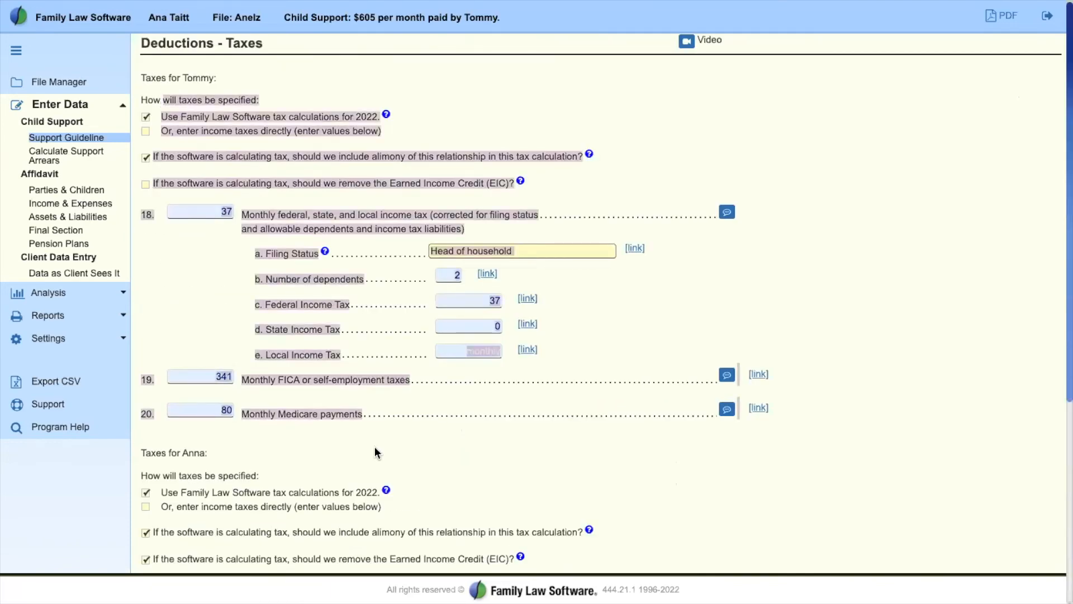
click(505, 468)
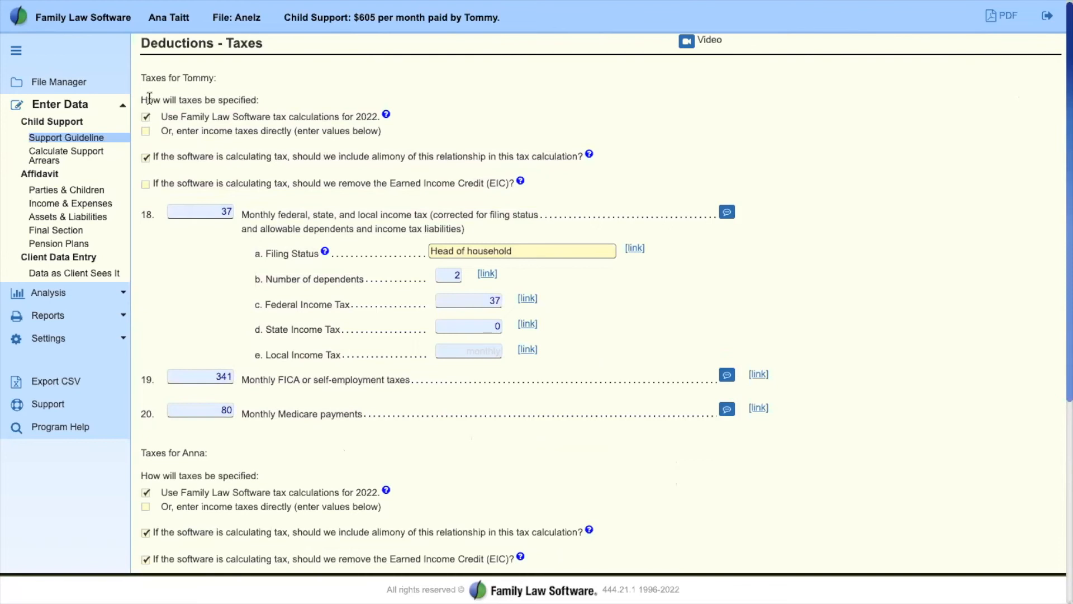
scroll(565, 519, down, 1)
scroll(565, 526, down, 5)
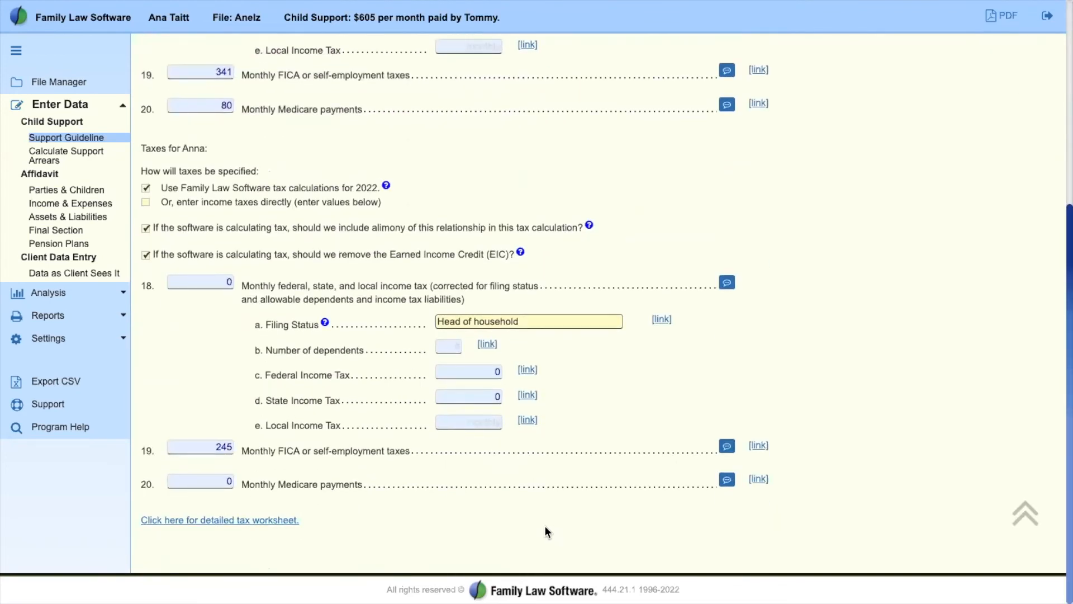
scroll(545, 531, up, 6)
scroll(545, 525, down, 6)
Step: Return to the Support Guideline and review its child care, current alimony and tax calculation entries
click(44, 139)
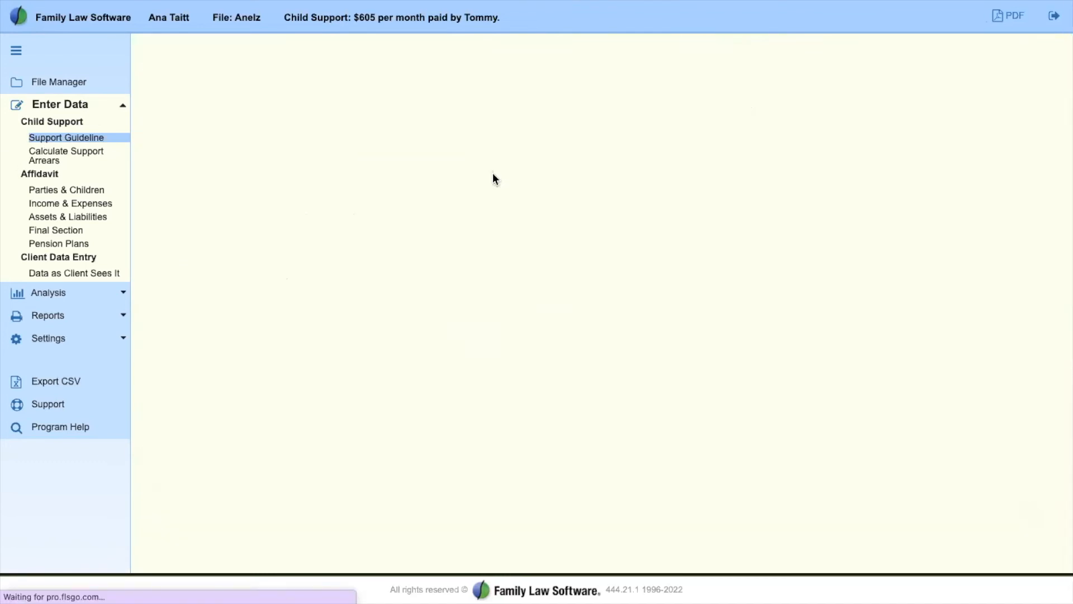
drag(166, 420, 286, 420)
scroll(219, 401, down, 1)
drag(161, 374, 328, 375)
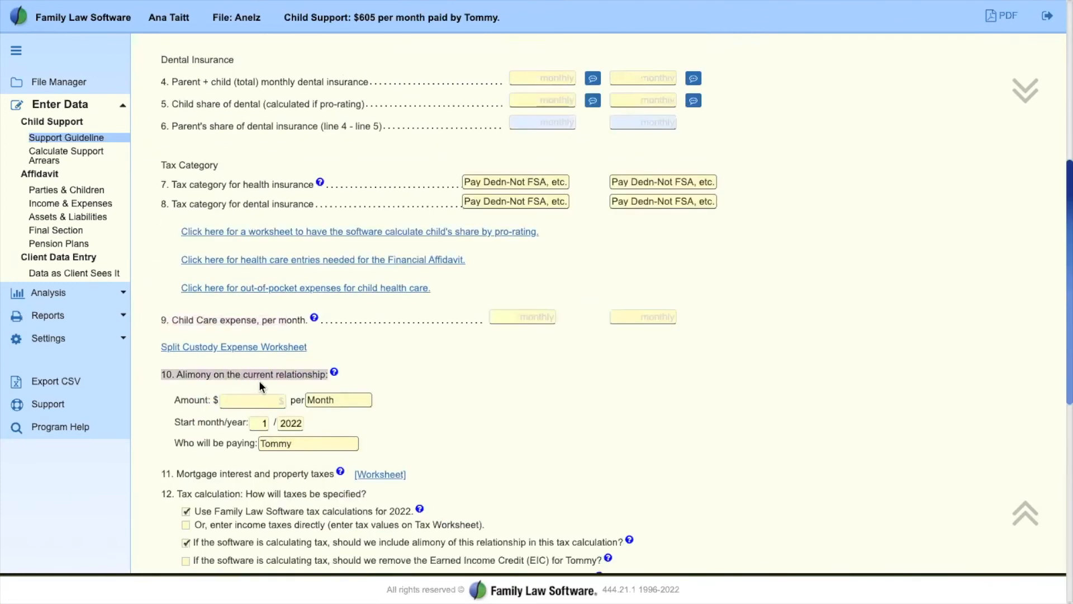
scroll(189, 299, down, 4)
drag(162, 265, 344, 433)
click(355, 433)
Step: Examine the monthly deduction lines for mandatory retirement, union dues, and child support and alimony paid on prior relationships
scroll(397, 415, down, 2)
scroll(401, 416, down, 1)
drag(162, 334, 430, 451)
click(334, 395)
drag(167, 332, 424, 395)
click(425, 394)
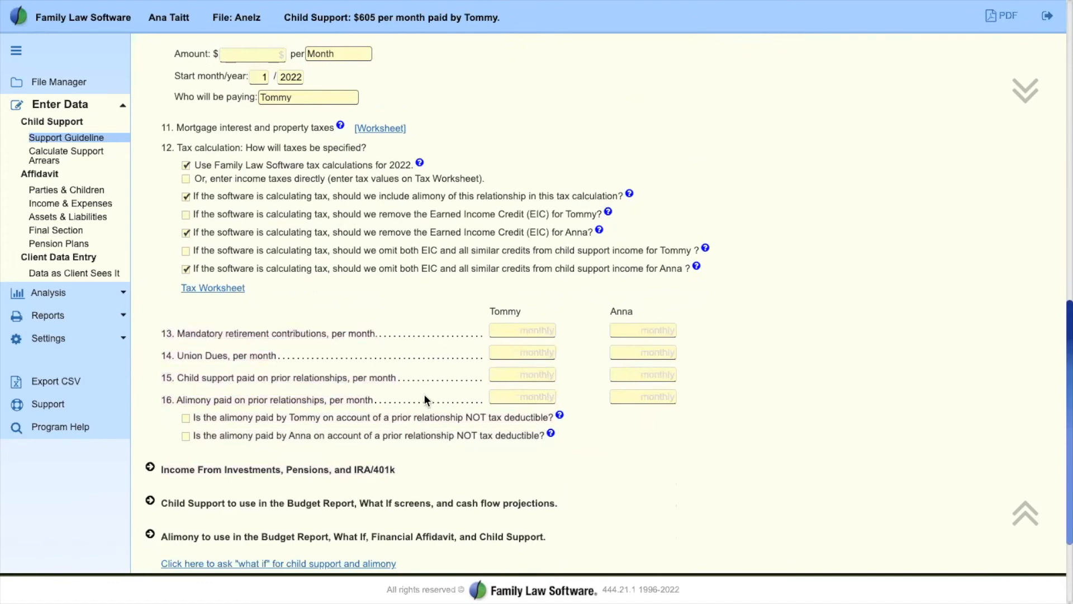
drag(183, 337, 411, 402)
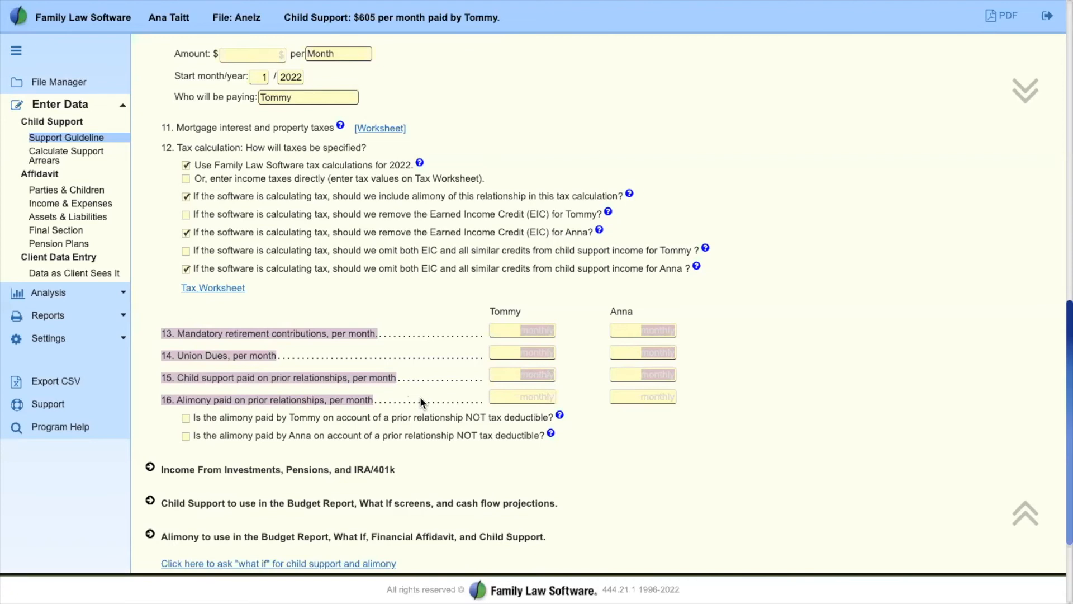
click(397, 369)
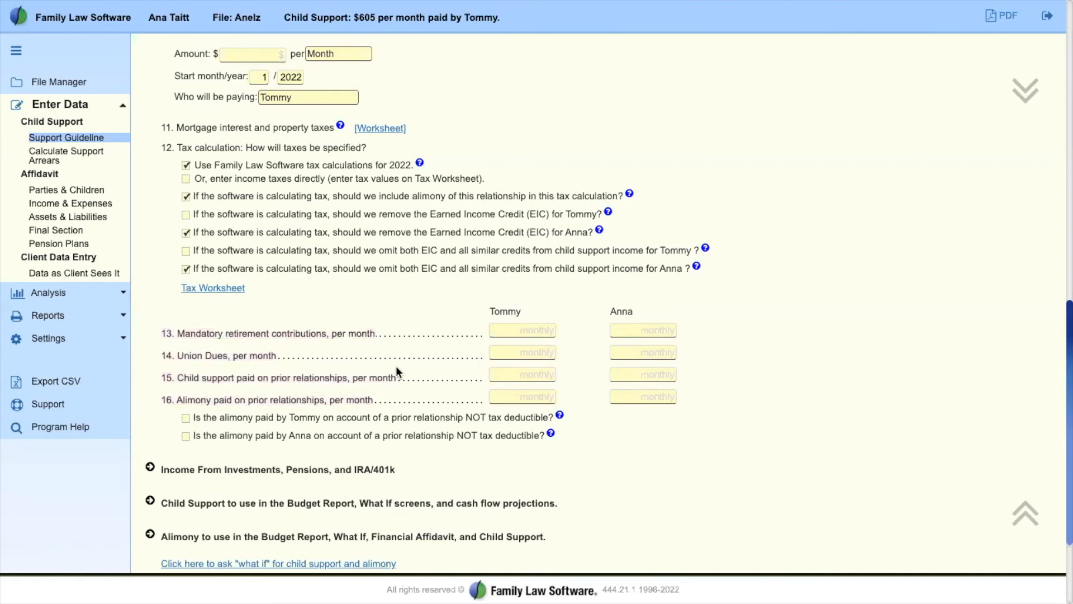
drag(391, 333, 161, 335)
Step: Open the Income From Investments, Pensions, and IRA/401k section and review its income rows entered without an asset
scroll(346, 415, down, 2)
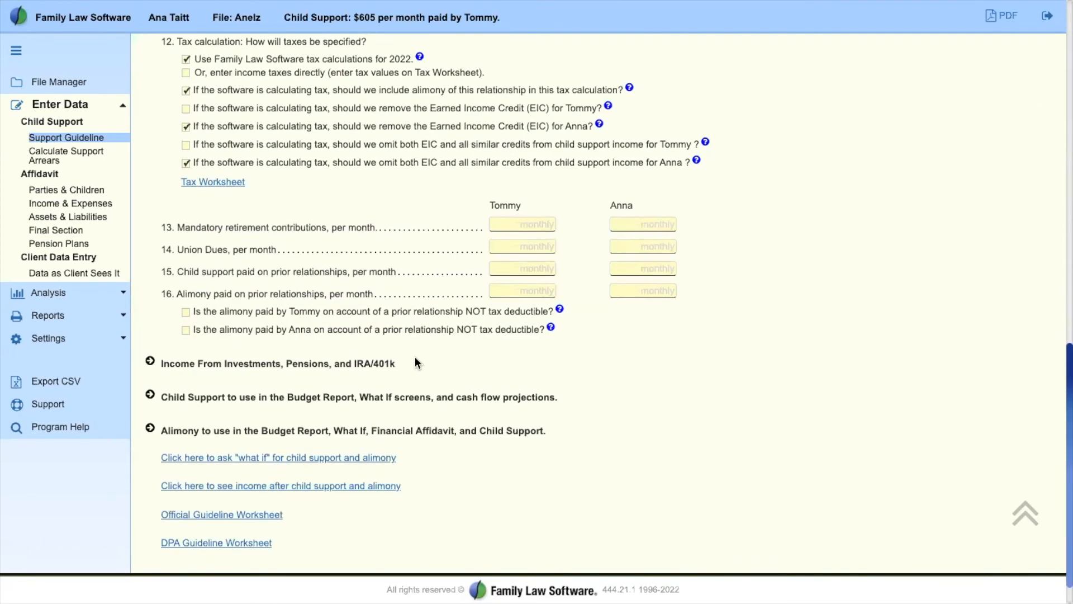
drag(398, 363, 160, 364)
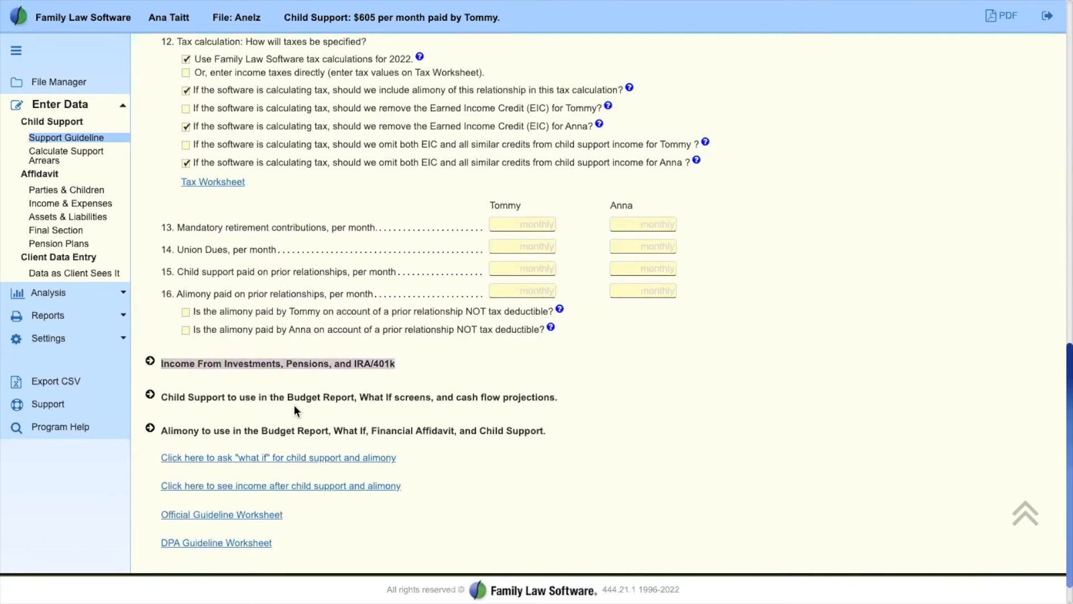
drag(283, 17, 555, 28)
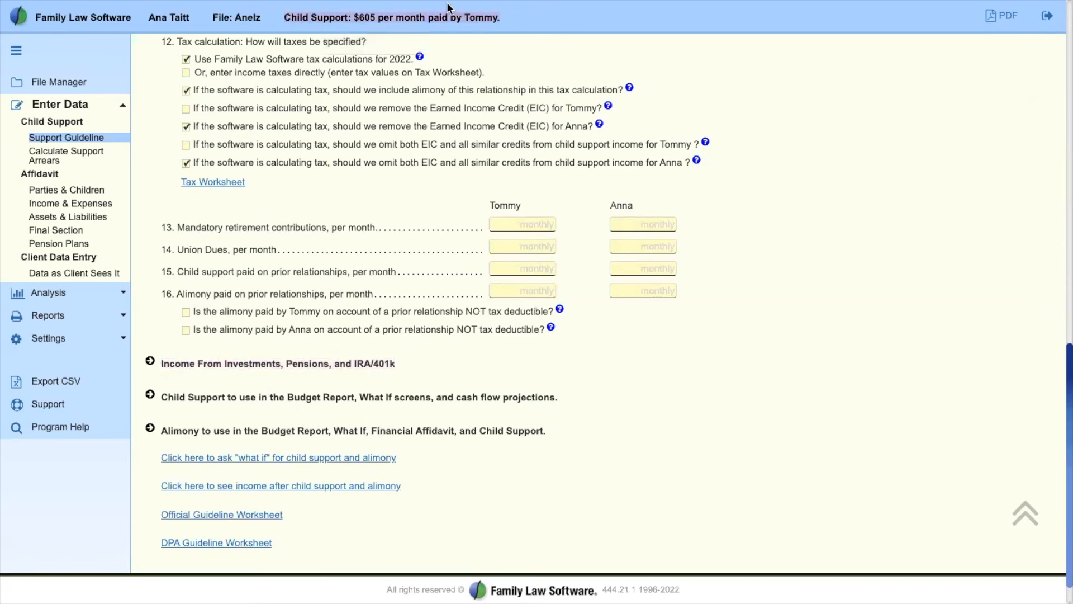
mouse_move(439, 7)
mouse_move(405, 368)
mouse_down()
mouse_move(183, 371)
mouse_move(157, 362)
mouse_move(393, 368)
mouse_up()
click(158, 362)
click(150, 361)
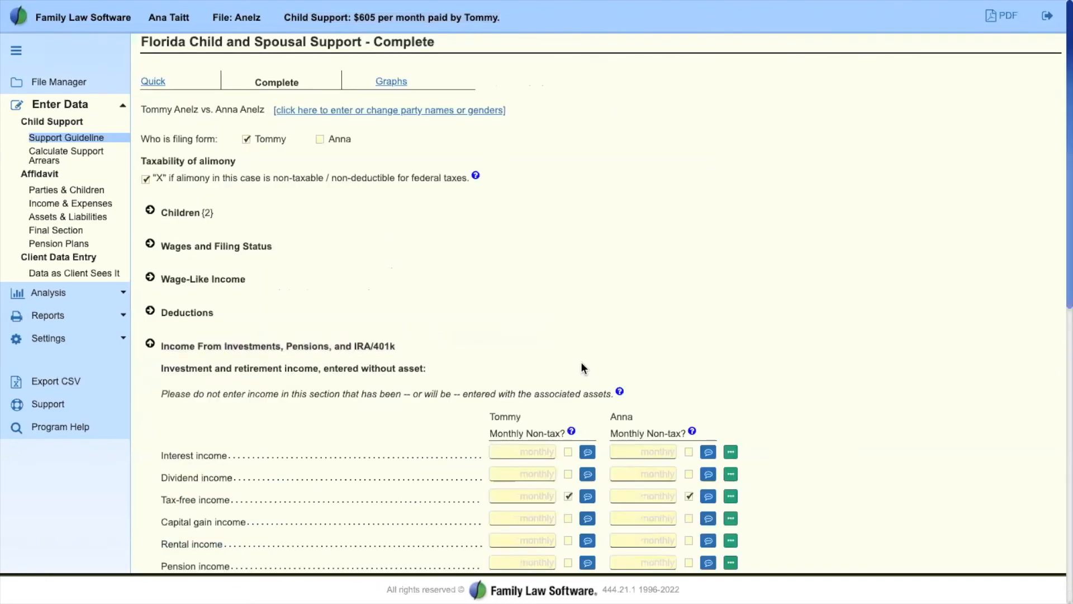
scroll(477, 364, down, 5)
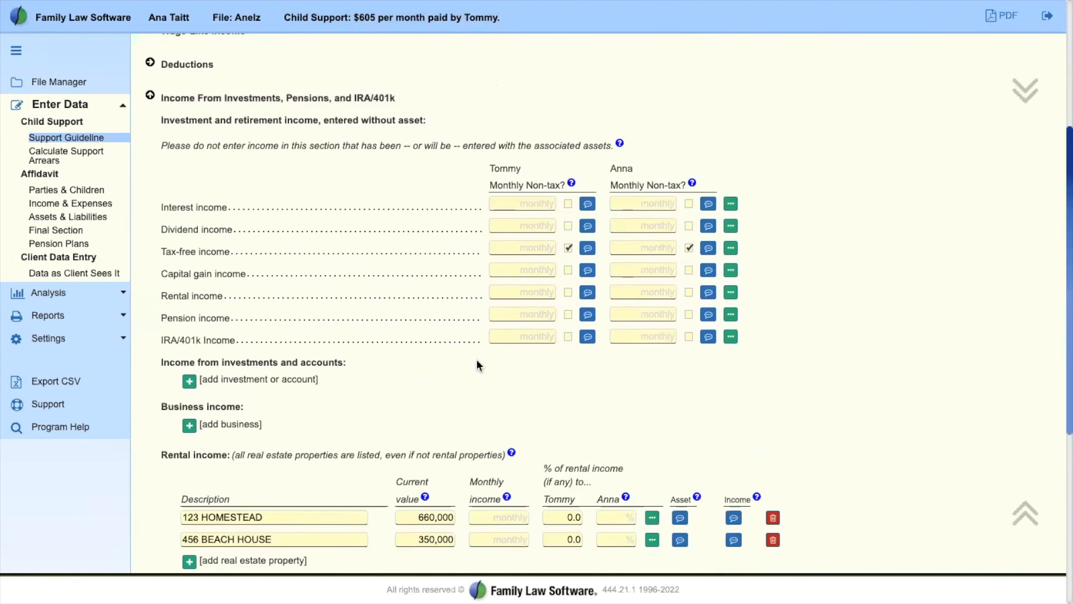
drag(160, 200, 162, 314)
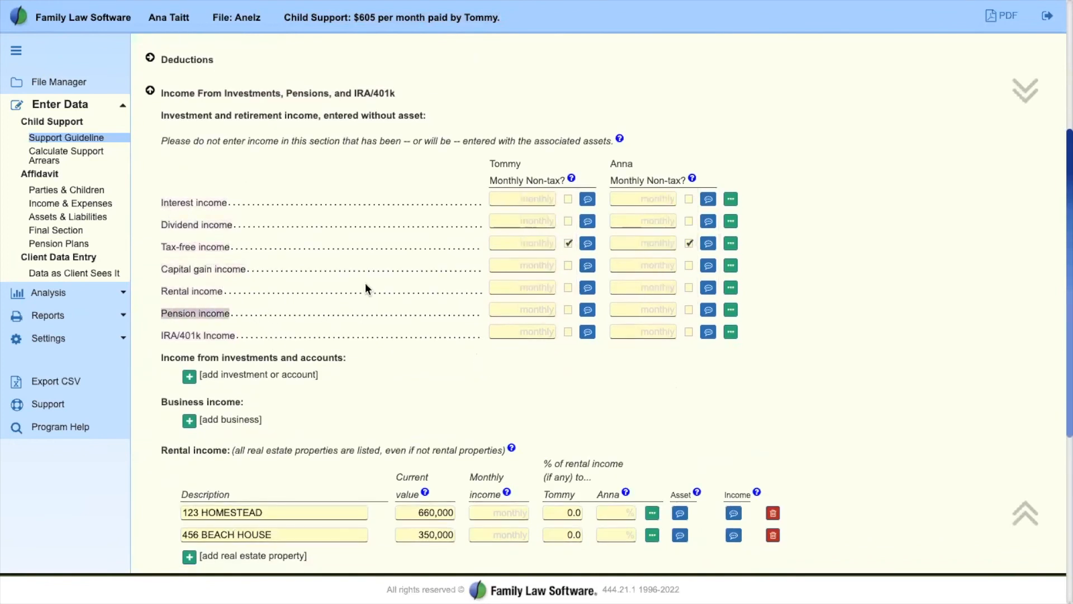
click(282, 244)
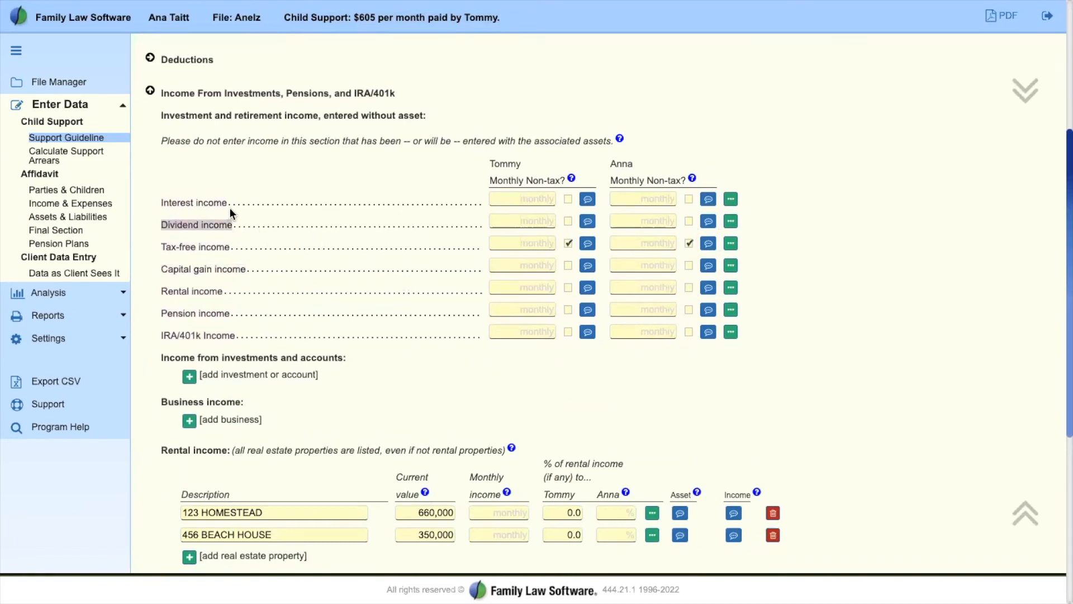
drag(161, 200, 317, 351)
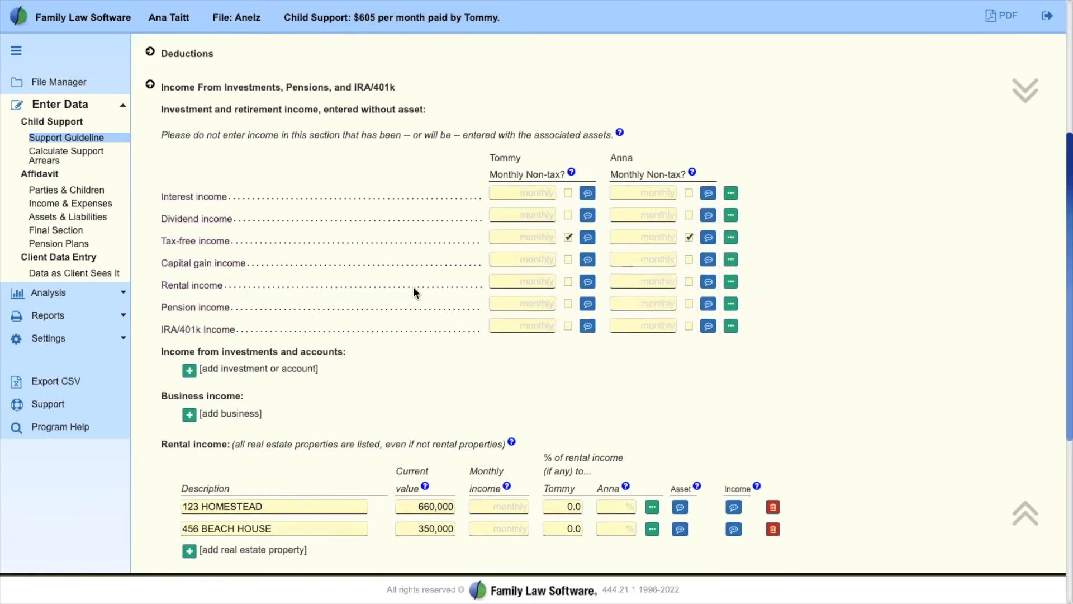
scroll(414, 290, down, 3)
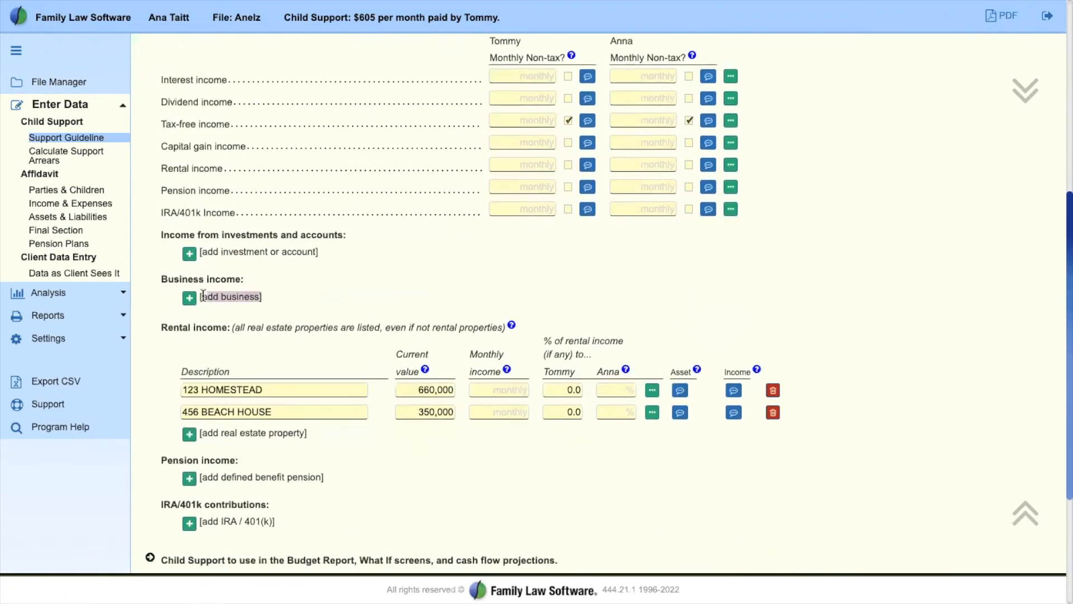
Step: Add a business under business income and describe it as Lawn Care Biz
drag(159, 279, 244, 279)
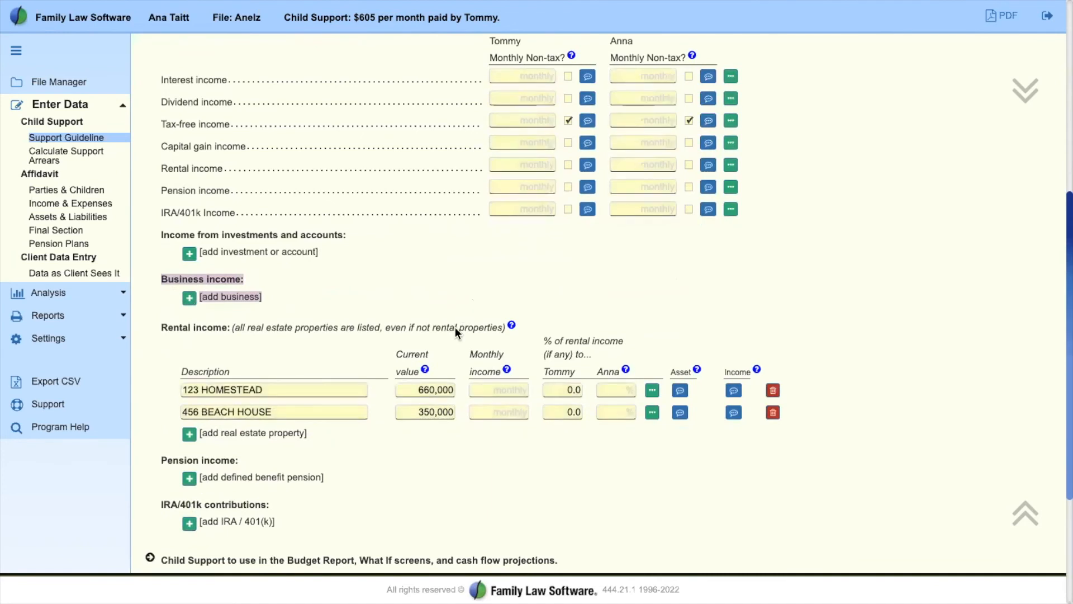
scroll(461, 331, down, 4)
scroll(475, 333, up, 2)
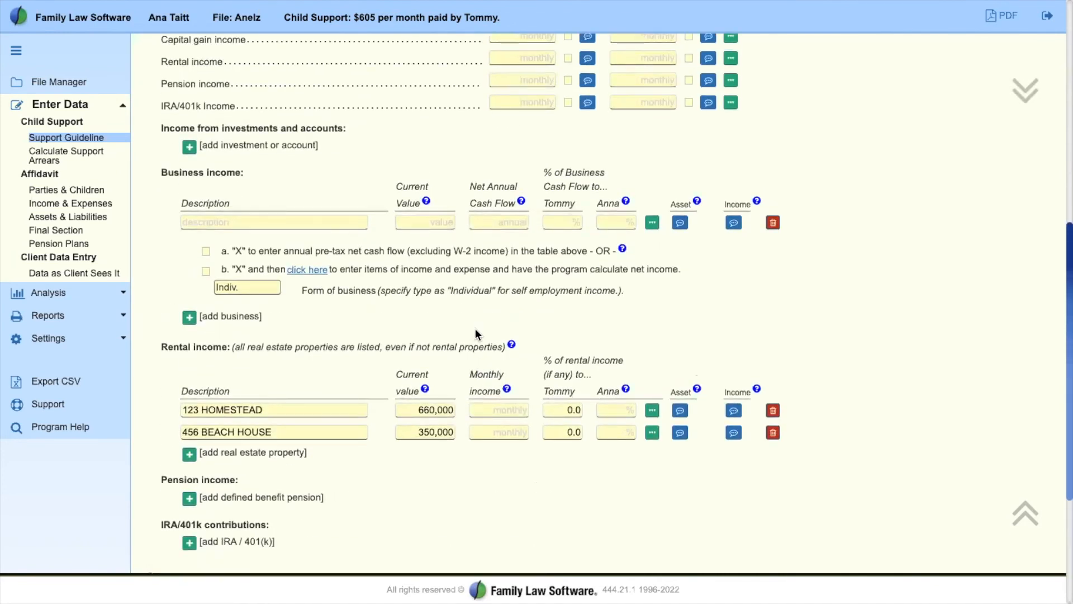
click(345, 221)
text(awn Care Biz)
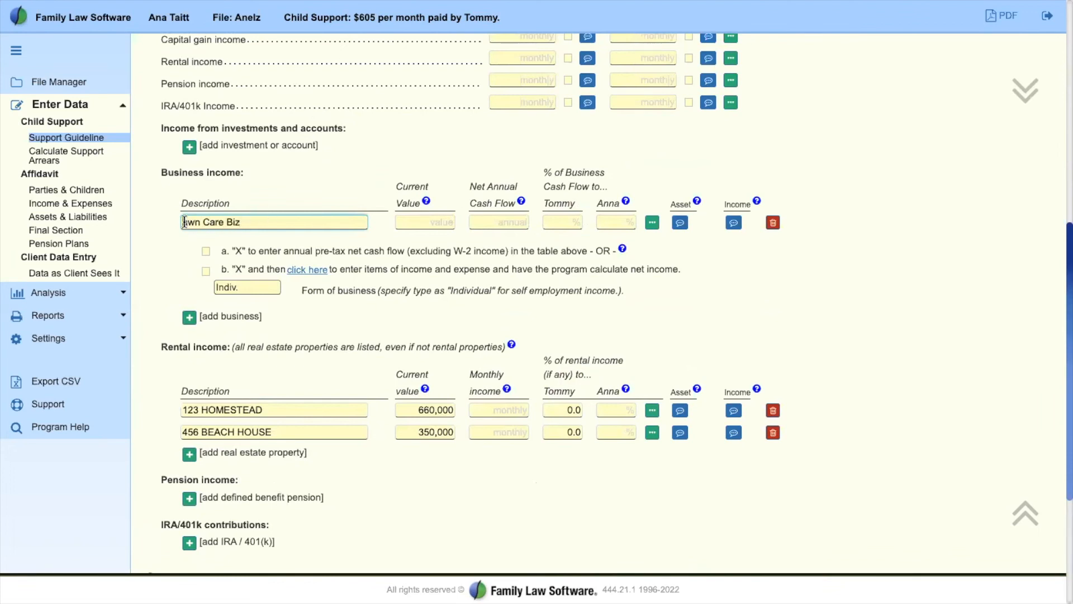
click(185, 222)
text(L)
click(413, 300)
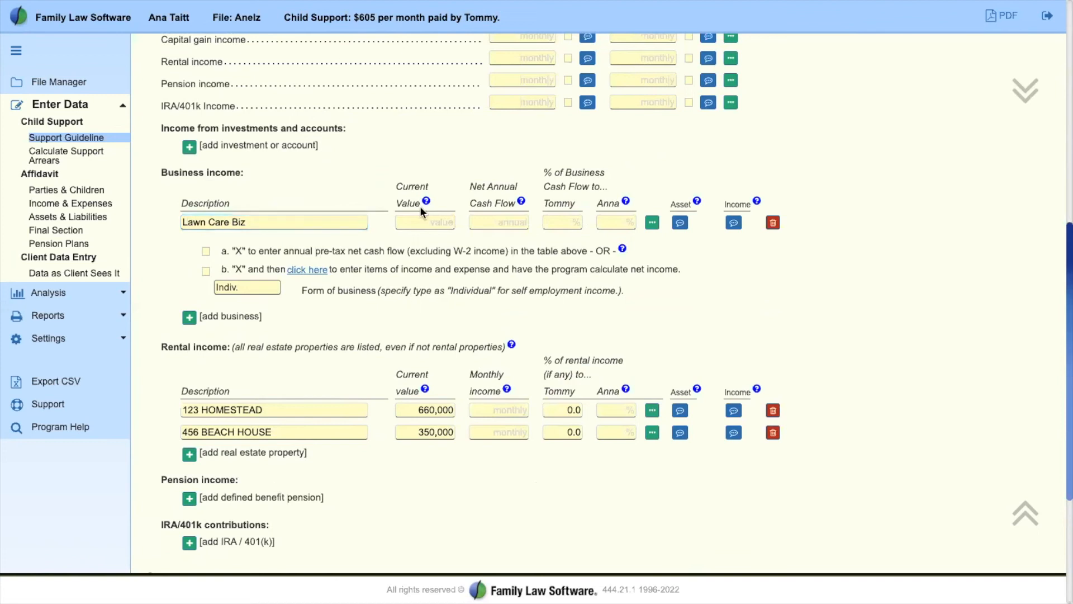
Step: Set the Lawn Care Biz net annual cash flow to 30,000 and allocate 100% of it to the petitioner
drag(397, 206, 420, 206)
drag(469, 200, 515, 203)
click(518, 222)
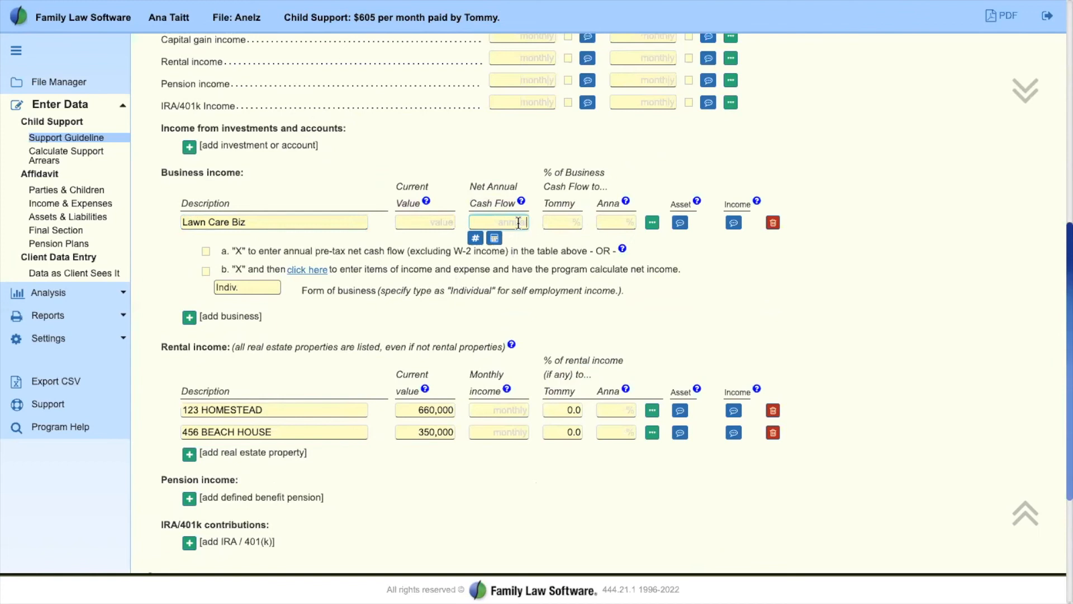
text(30000)
key(Tab)
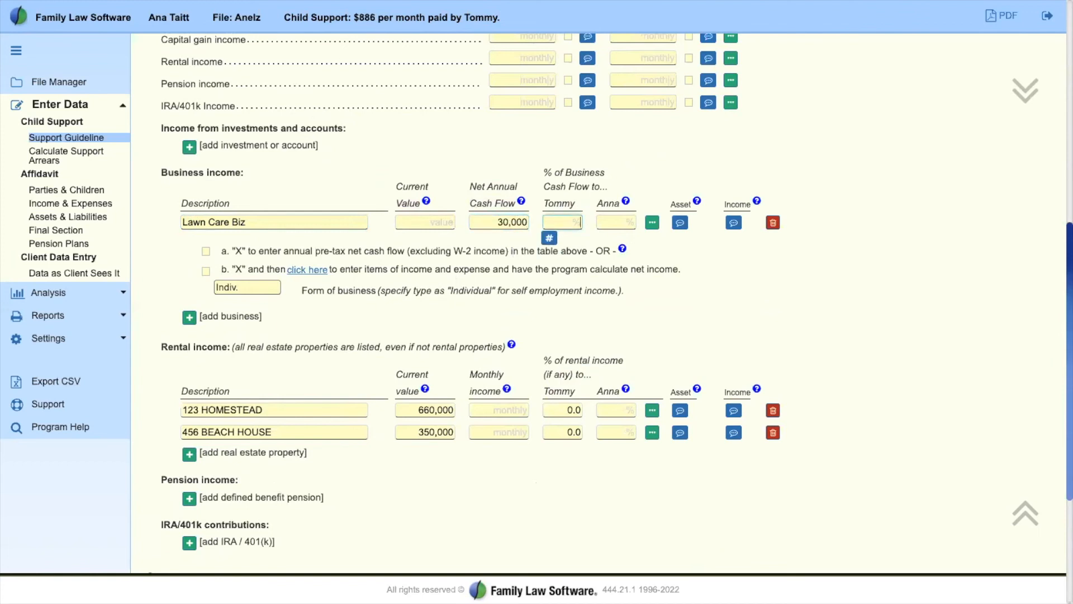
text(100)
key(Tab)
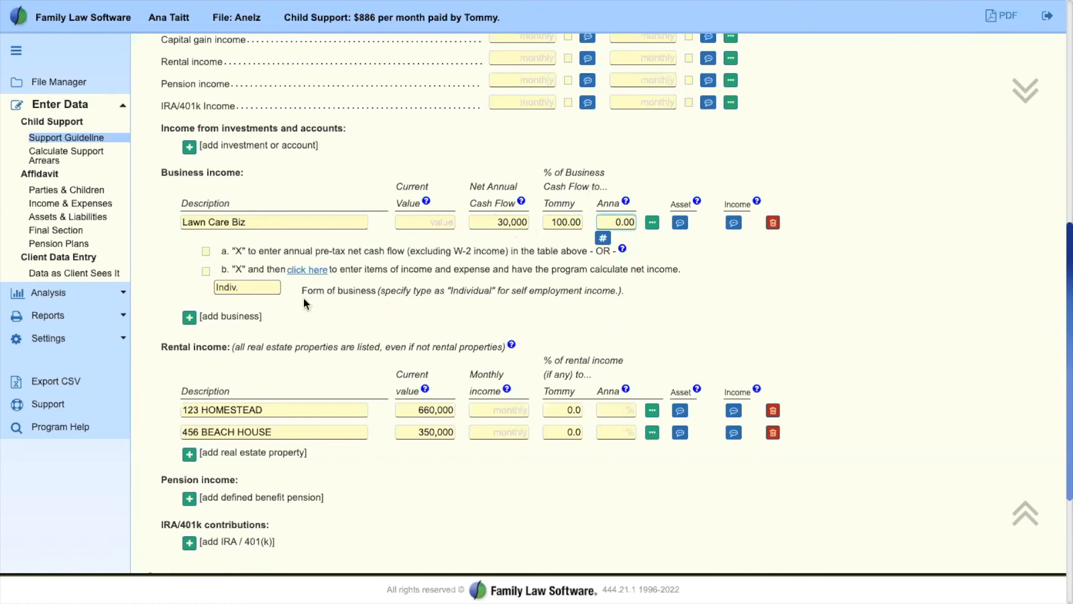
Step: Set the form of business for Lawn Care Biz to S Corp and review its cash flow entry options
click(247, 288)
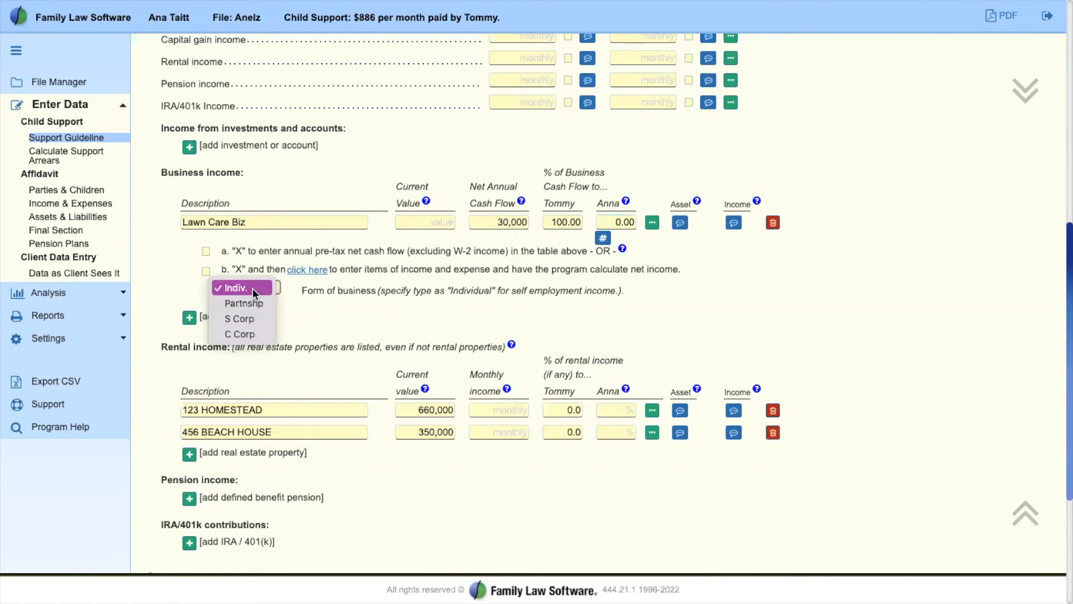
click(351, 314)
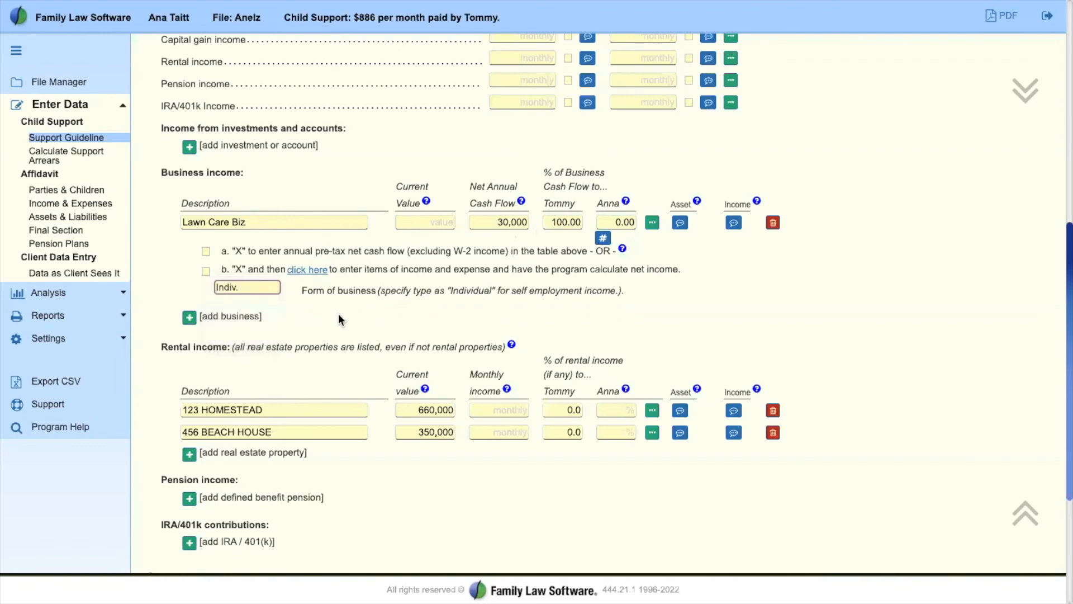
click(261, 291)
click(253, 318)
drag(219, 250, 798, 296)
click(798, 293)
drag(187, 200, 776, 305)
click(681, 288)
Step: Open the detailed data entry screen for Lawn Care Biz and review its valuation, cash flow and ownership questions
click(653, 224)
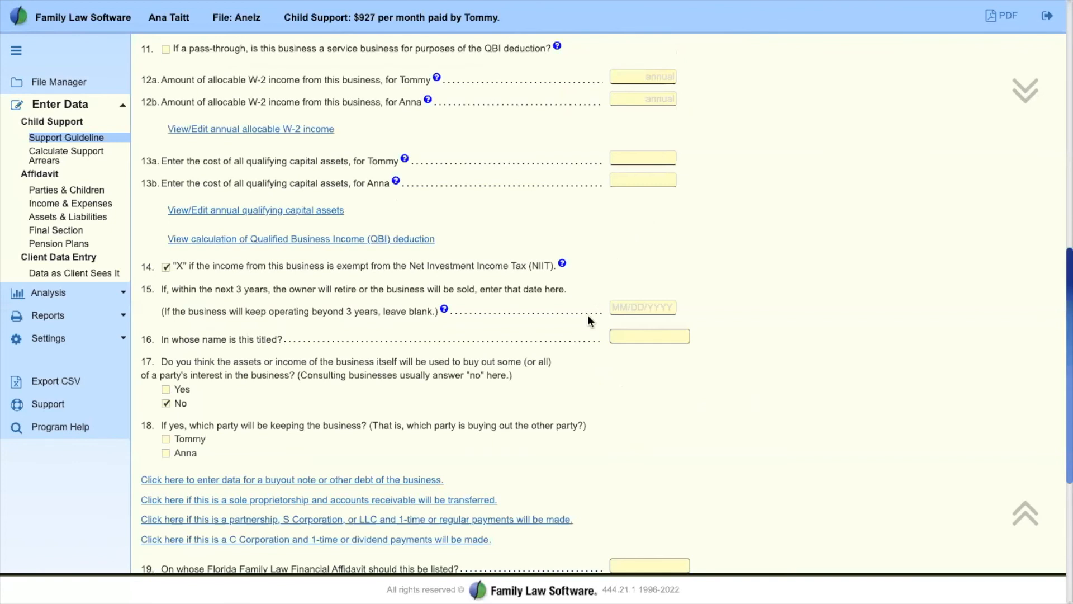
scroll(588, 314, up, 3)
scroll(588, 320, up, 6)
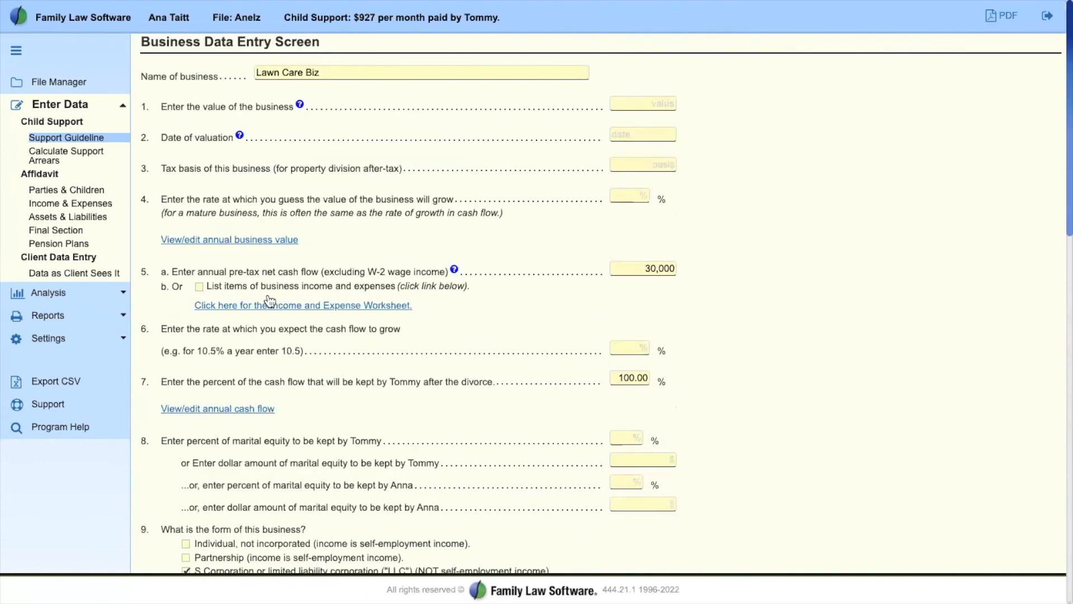
drag(168, 272, 346, 313)
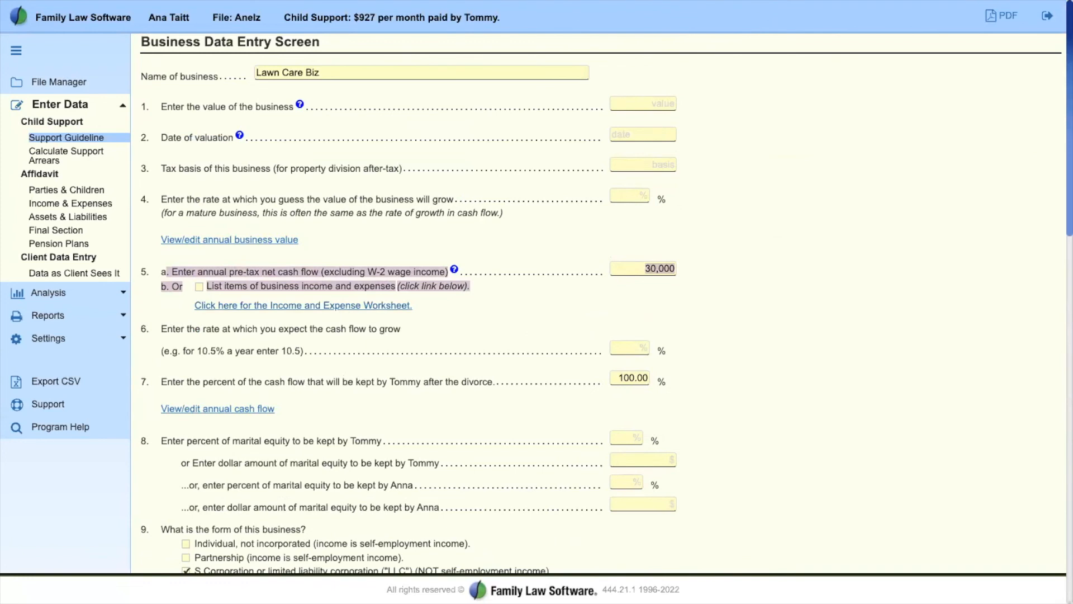
click(551, 328)
drag(175, 272, 528, 322)
drag(141, 76, 388, 558)
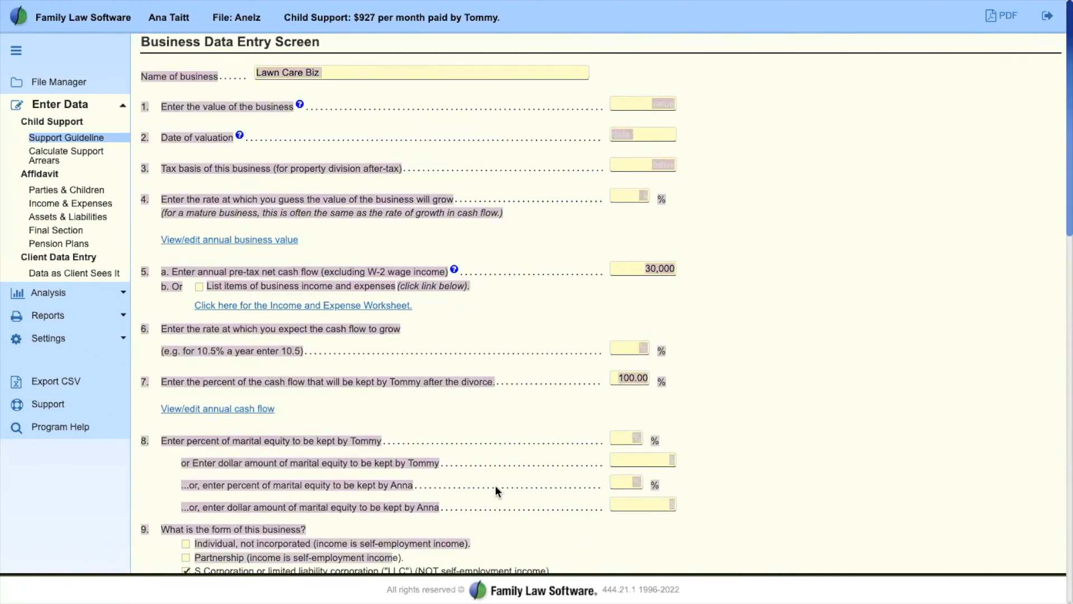
click(496, 480)
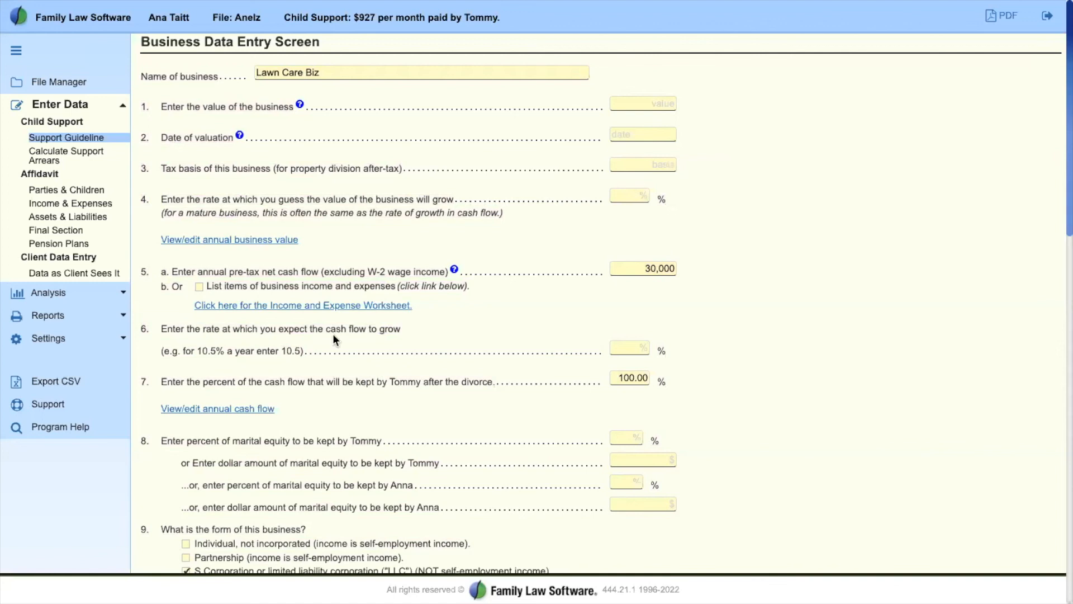
Step: Open the official Child Support Guideline worksheet and review it through the income attachment
click(66, 138)
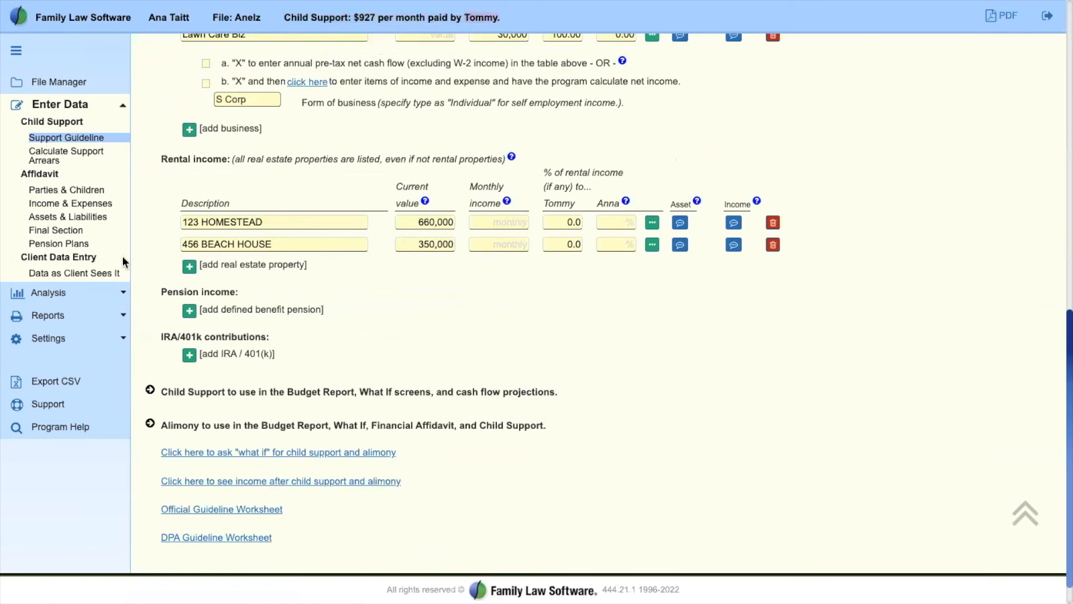
click(39, 314)
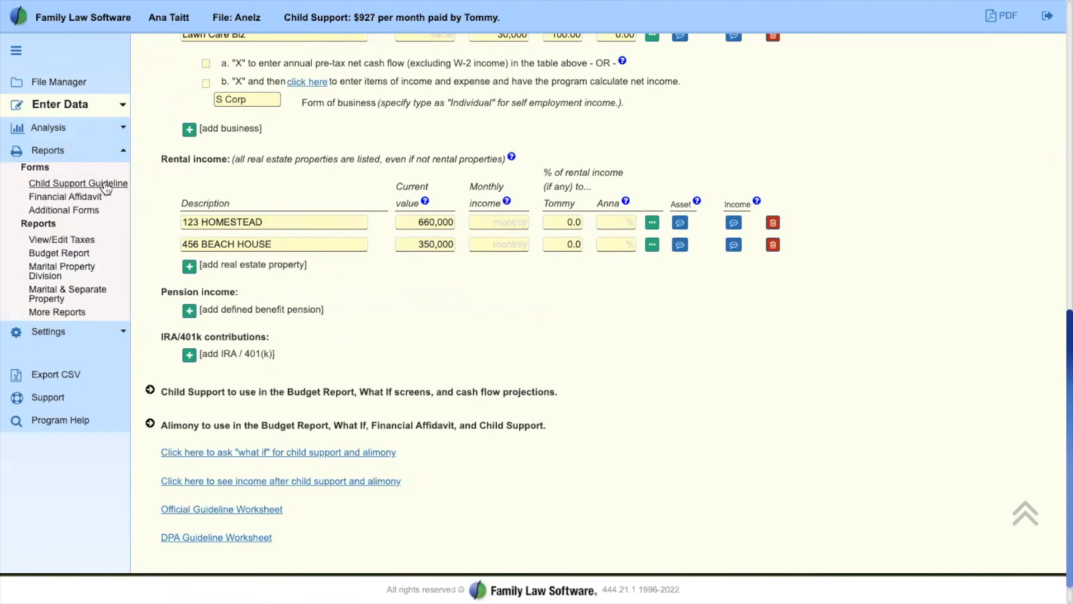
click(106, 185)
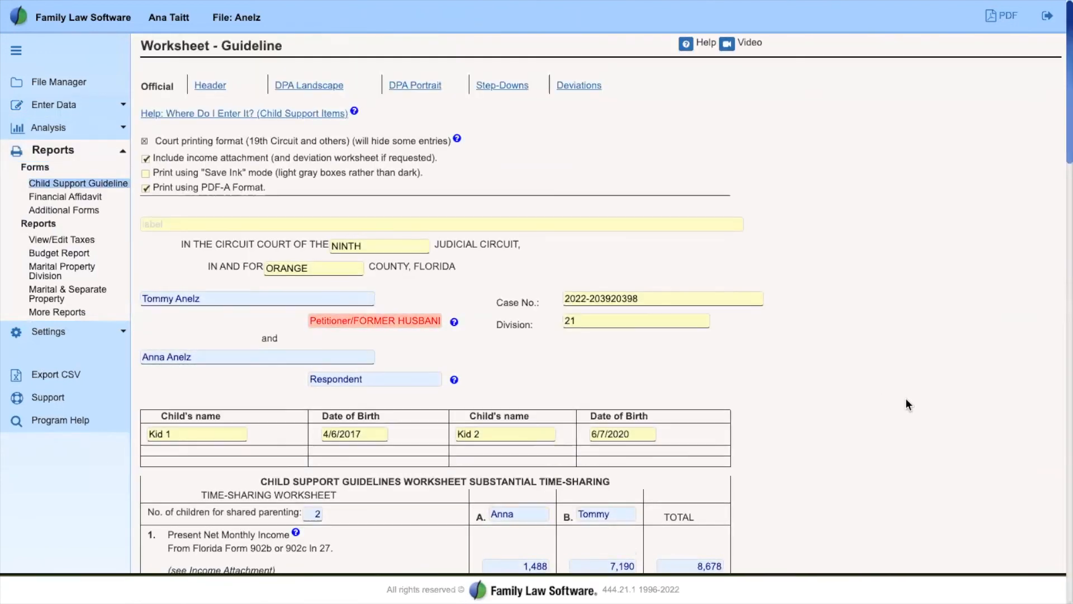
scroll(905, 403, down, 5)
scroll(906, 400, down, 2)
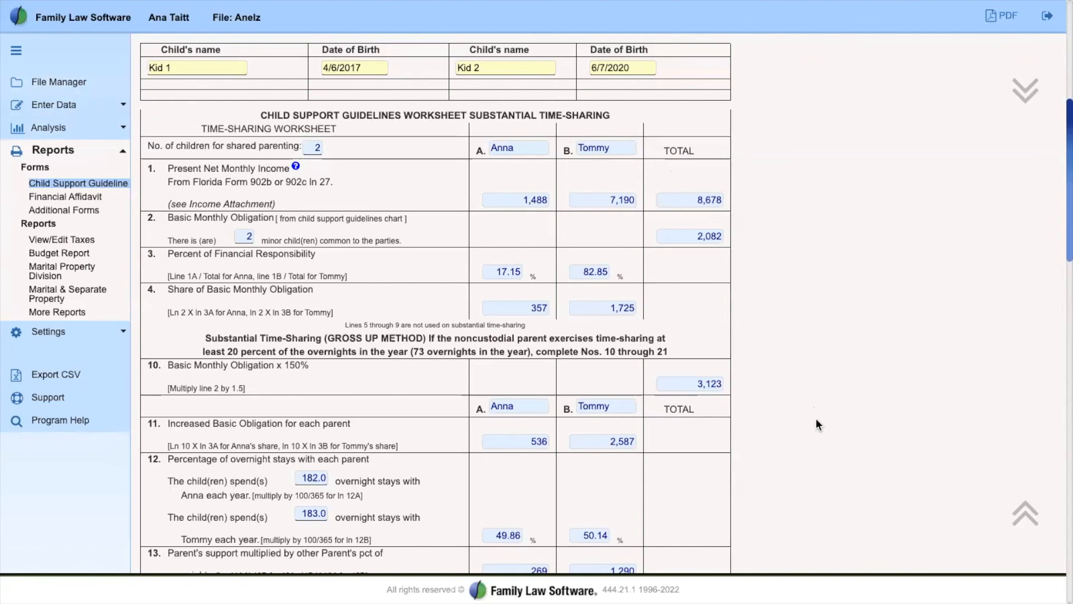
scroll(816, 419, down, 5)
scroll(819, 425, down, 12)
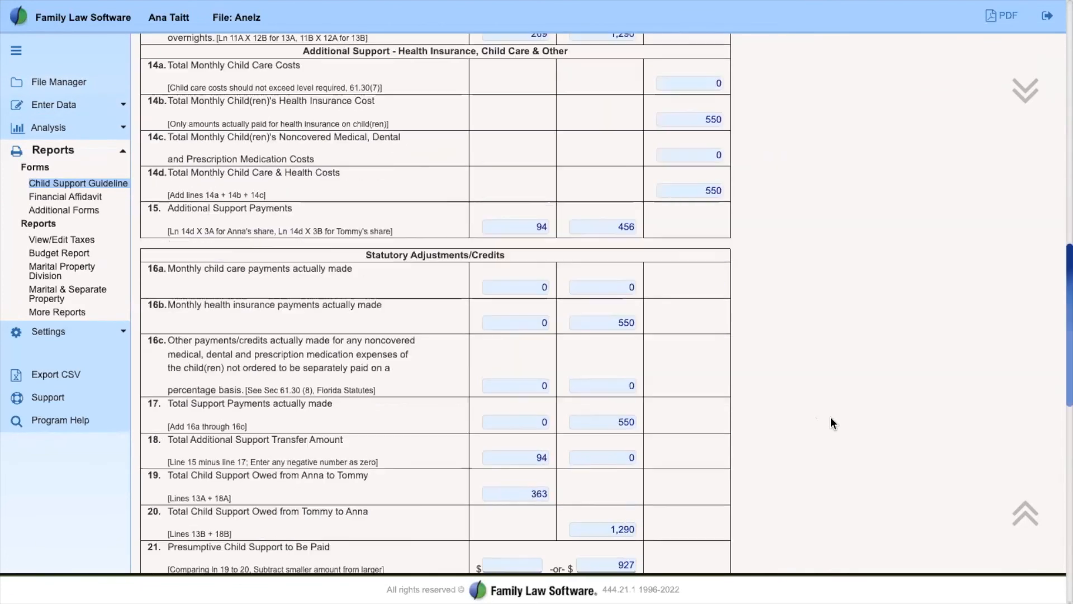
scroll(828, 418, down, 5)
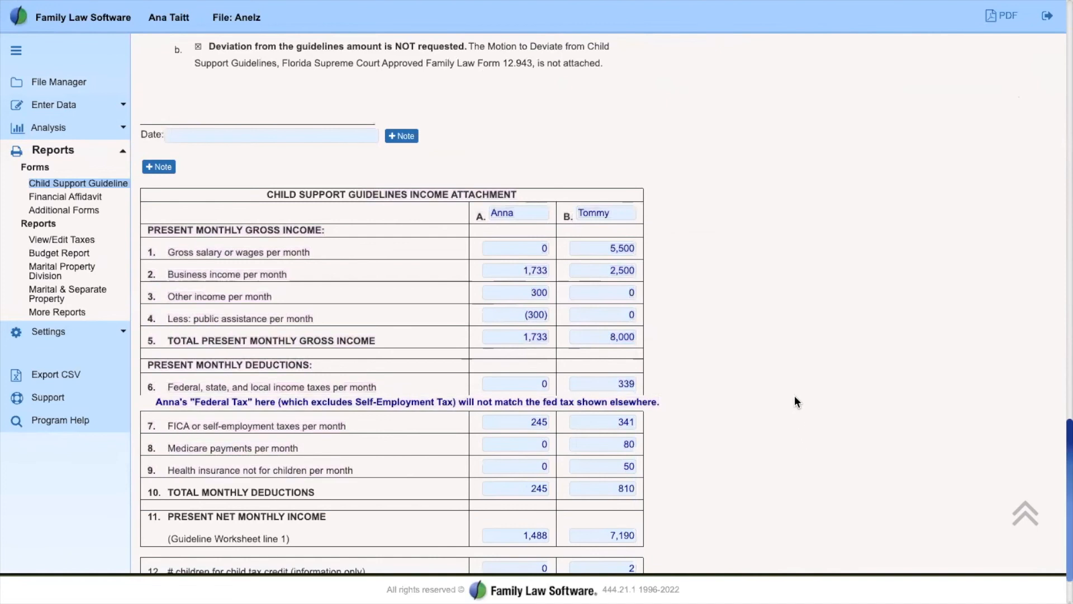
scroll(803, 390, down, 2)
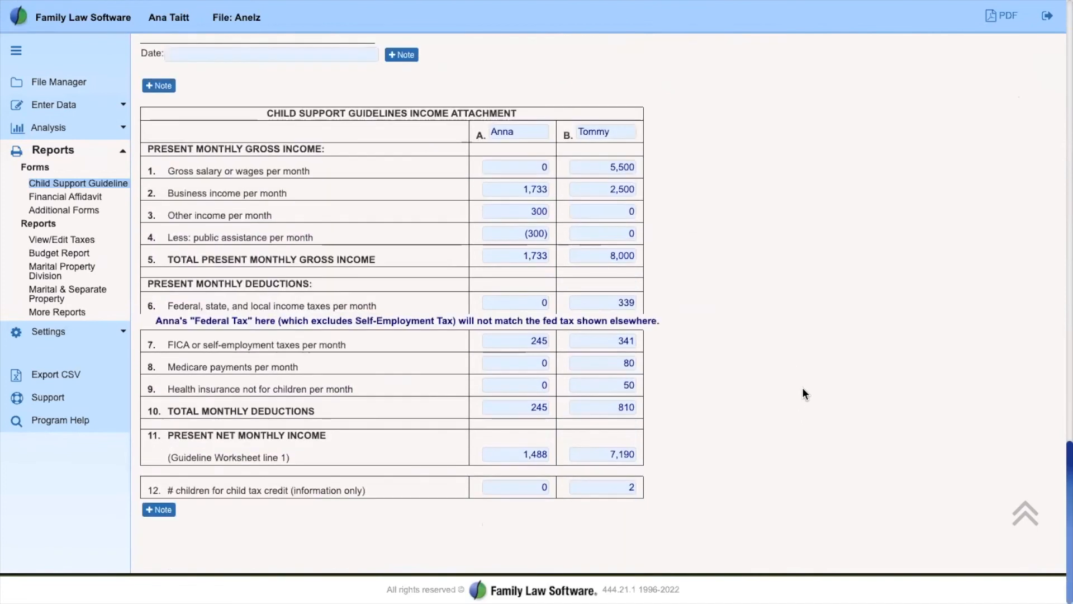
scroll(803, 394, up, 15)
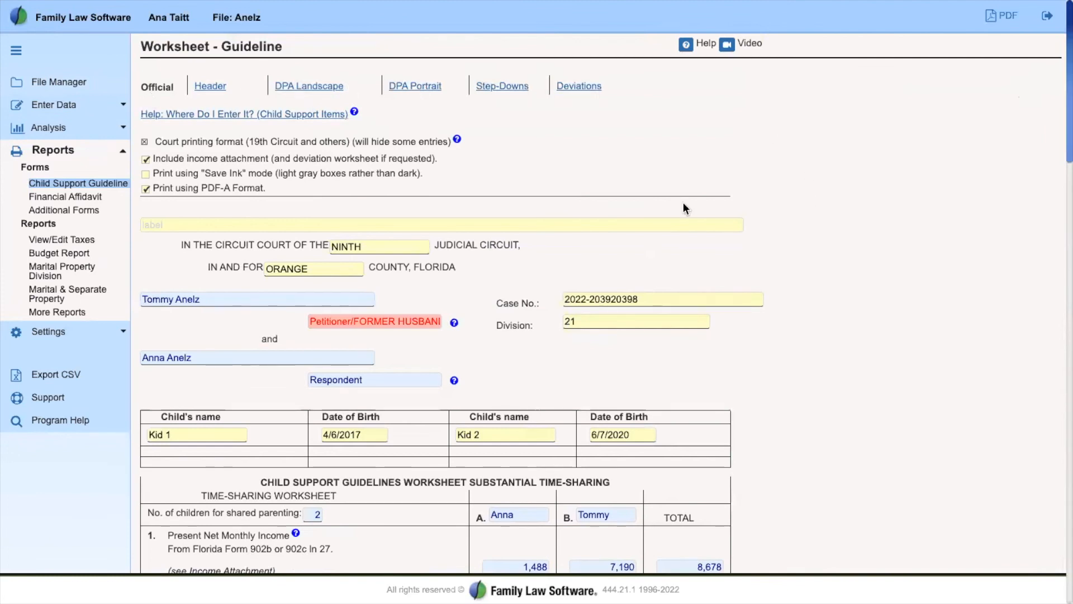
Step: Open the DPA Landscape version of the guideline worksheet and examine the presumed amount to be paid
click(420, 85)
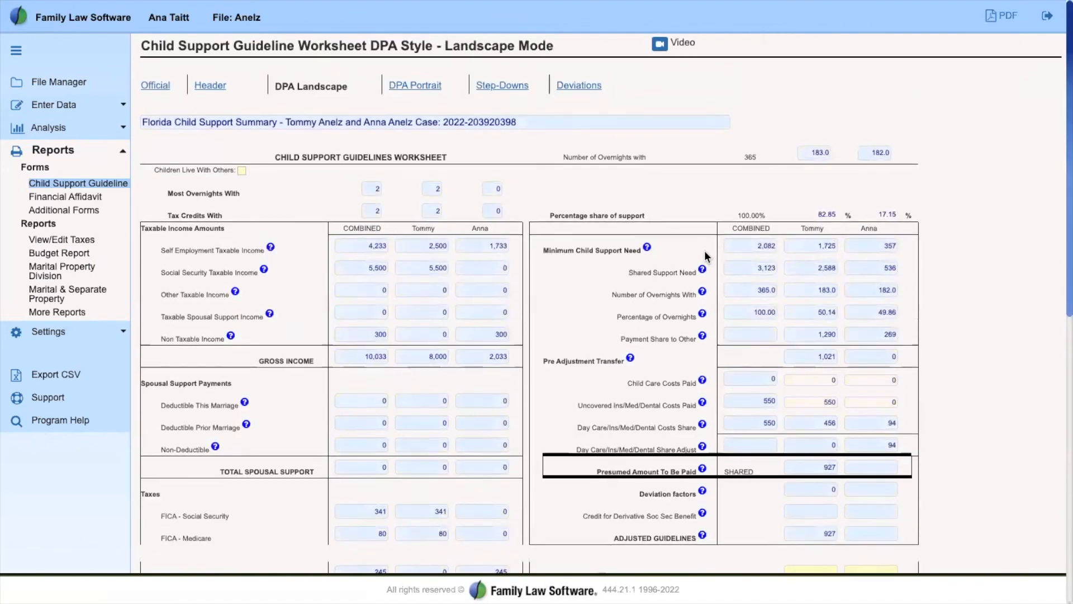
scroll(706, 255, down, 2)
scroll(709, 256, down, 1)
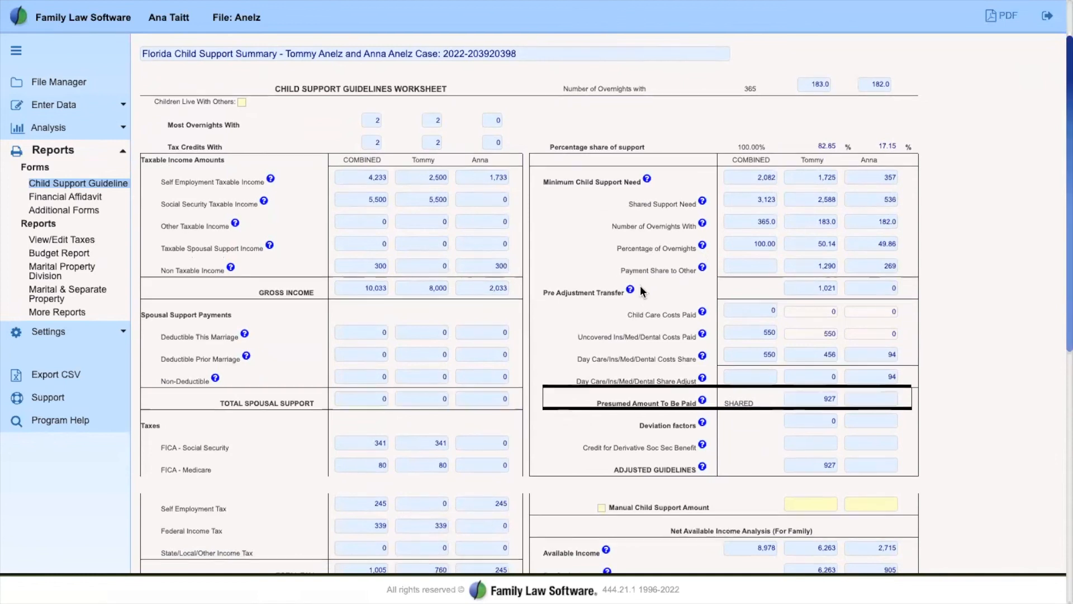
scroll(640, 287, down, 2)
scroll(638, 290, down, 3)
click(833, 220)
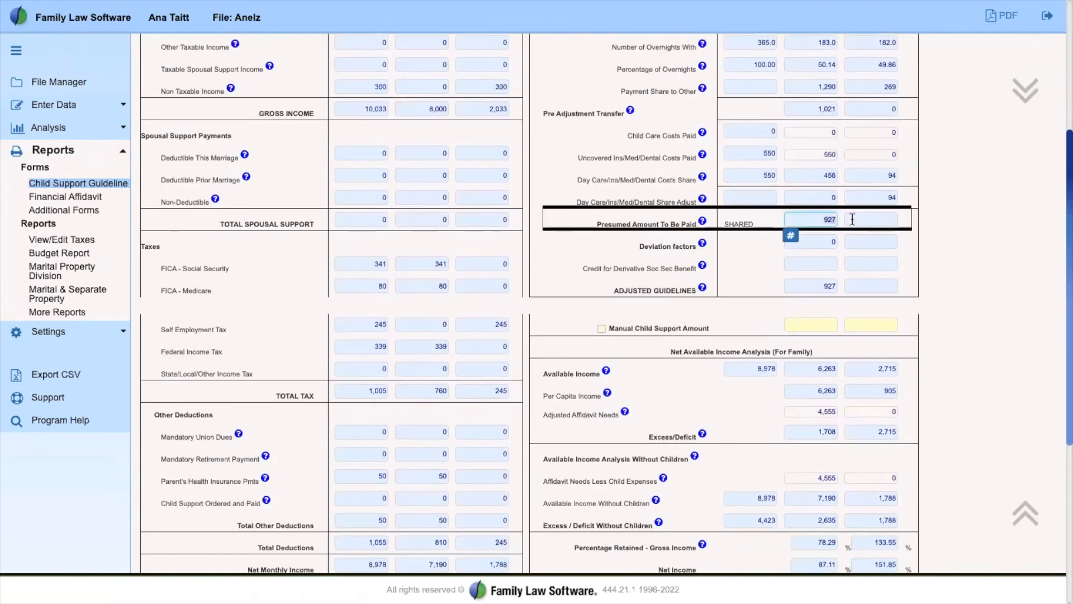
drag(676, 213, 938, 328)
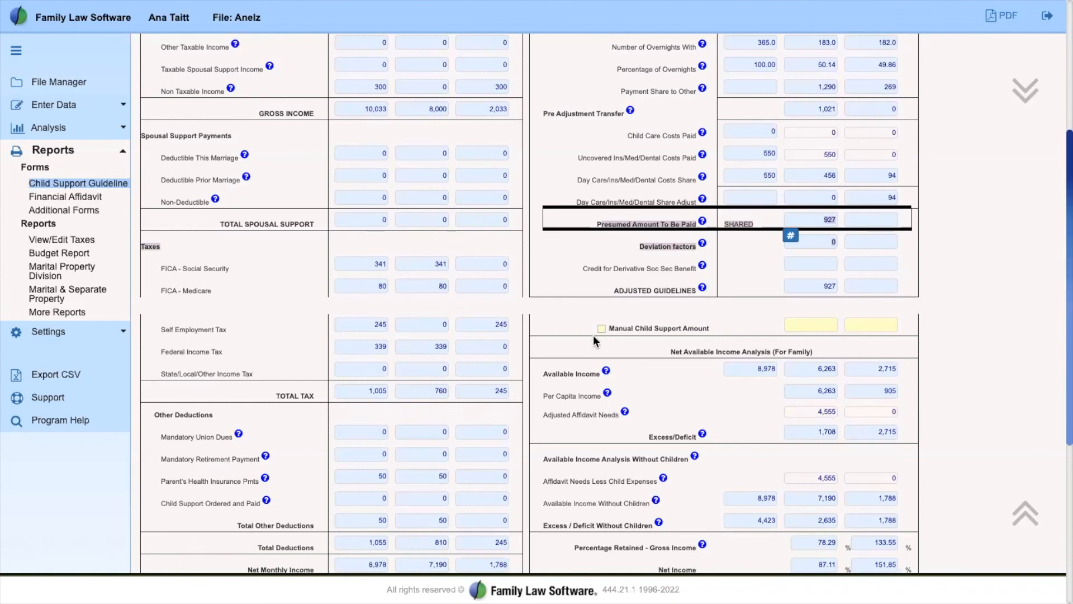
Step: Open the Step-Downs worksheet and examine the child support periods and their end dates
scroll(592, 330, up, 7)
click(502, 86)
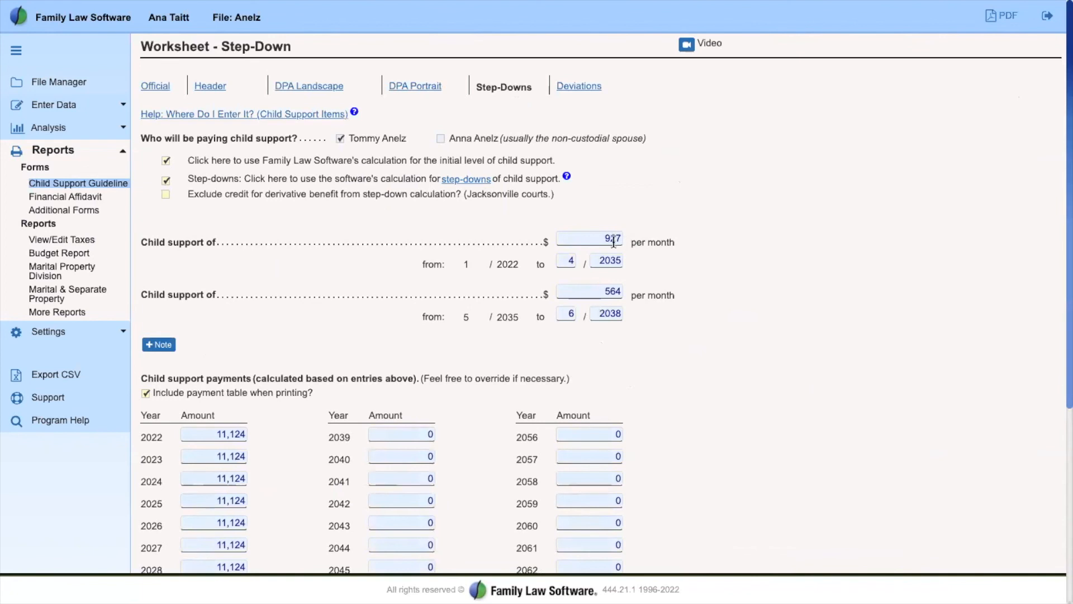
click(570, 315)
click(569, 263)
Step: Return to the Support Guideline data entry and expand the Children section
click(62, 104)
click(66, 138)
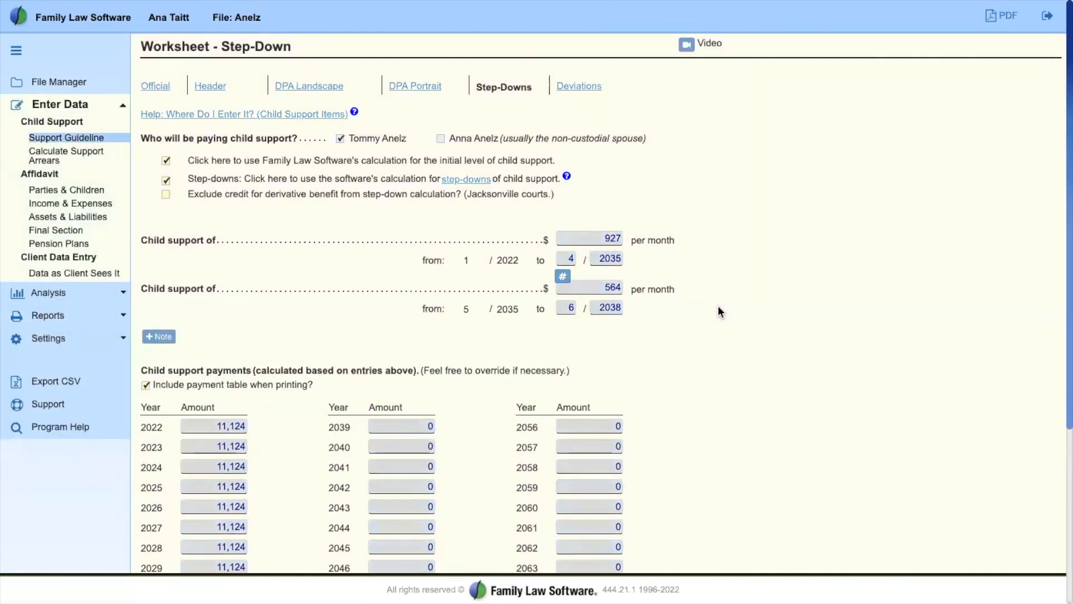
scroll(698, 327, up, 15)
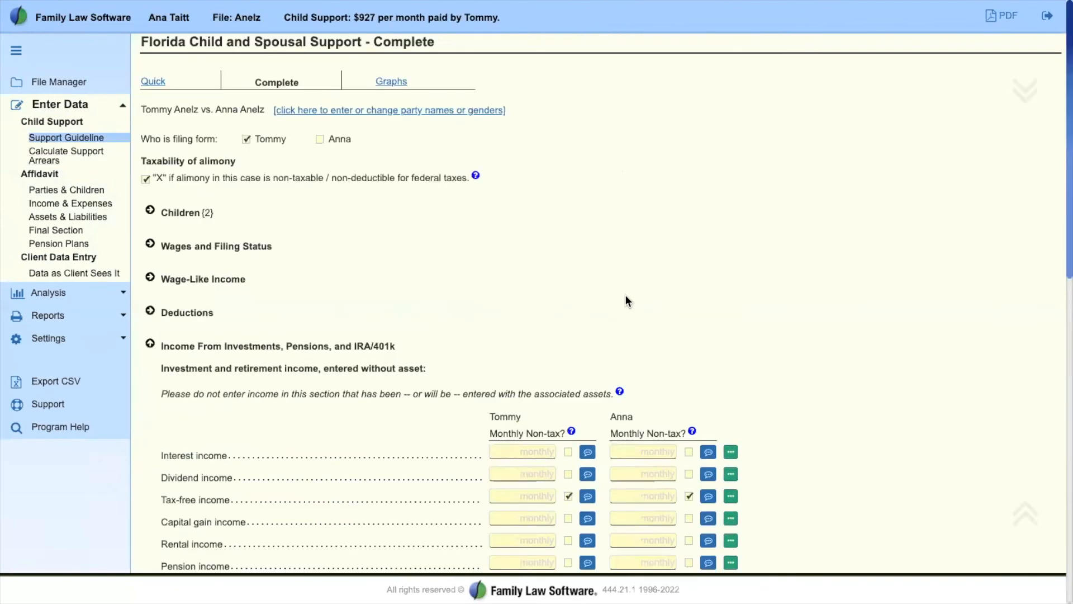
click(149, 212)
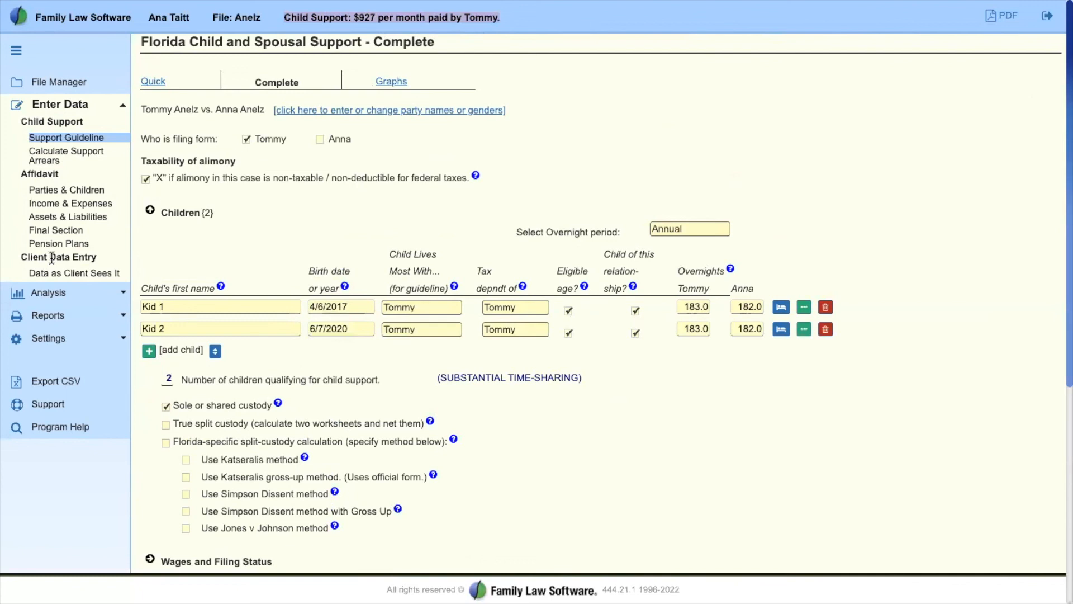
Step: Open the What If for Child Support analysis and add a scenario beside the actual figures
click(73, 296)
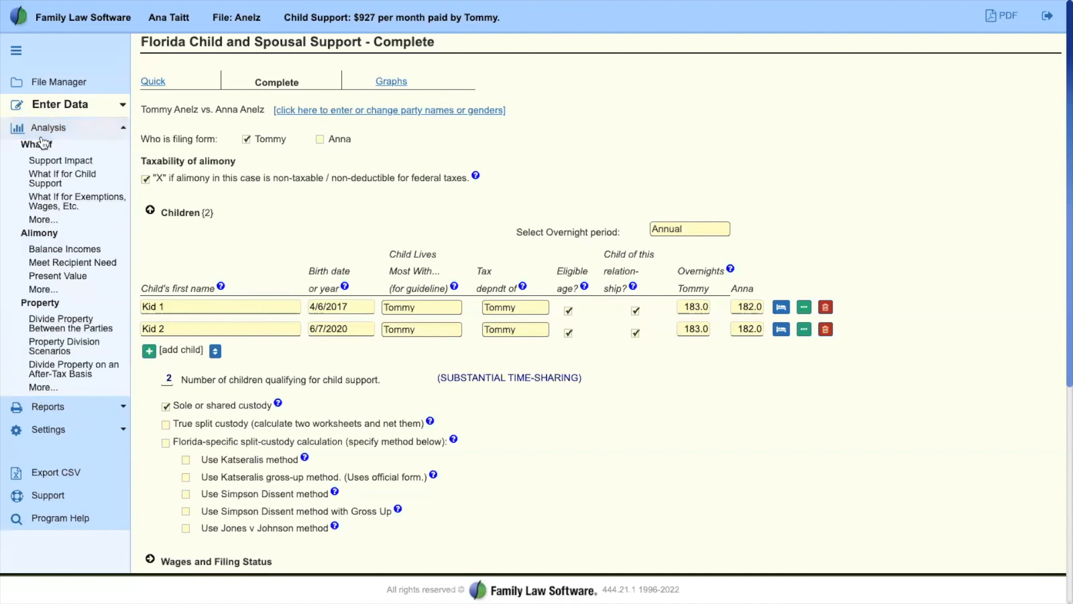
click(46, 181)
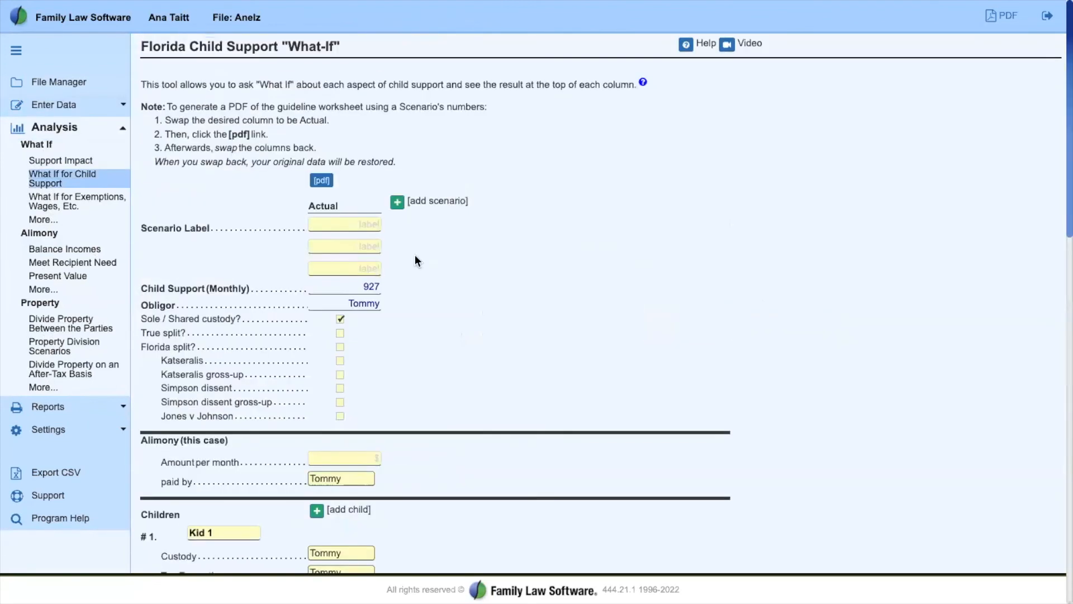
drag(349, 303, 390, 303)
click(398, 202)
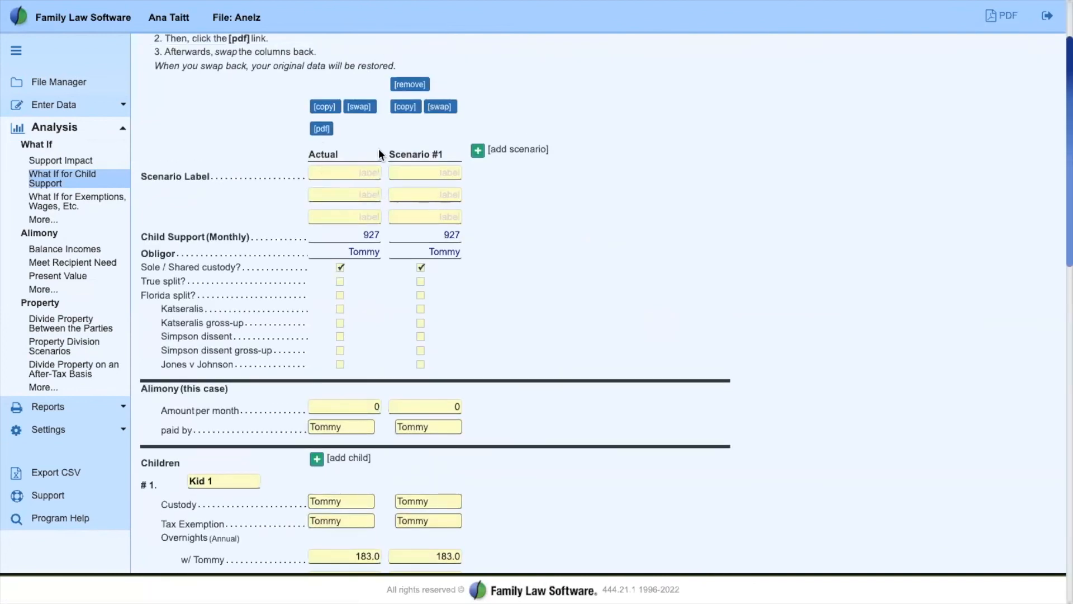
drag(388, 154, 452, 156)
Step: In Scenario #1, set the petitioner's annual overnights to 182 for both Kid 1 and Kid 2
scroll(466, 329, down, 5)
click(457, 310)
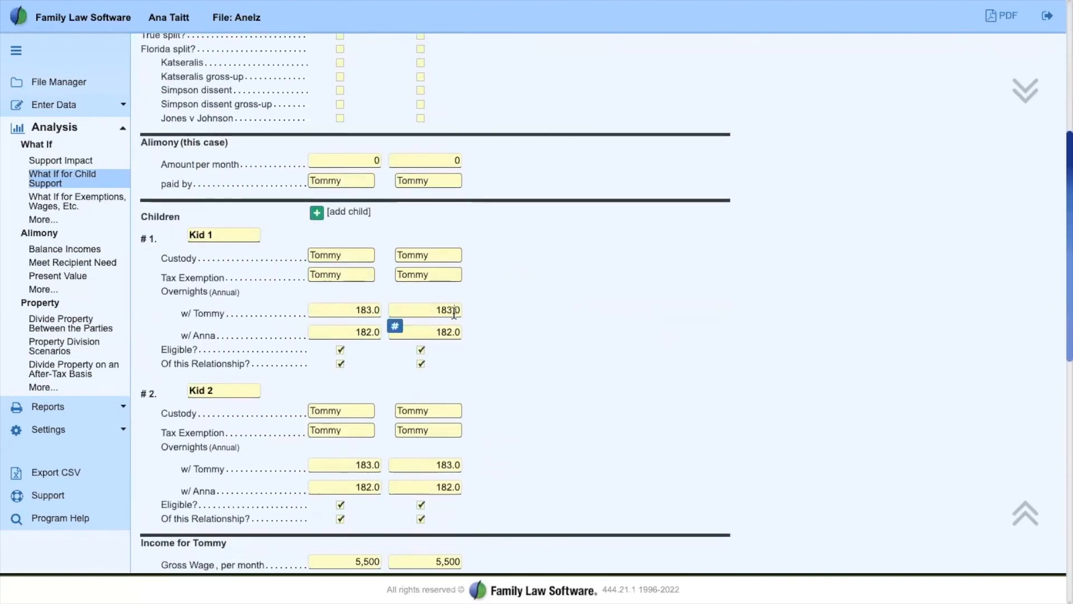
text(182)
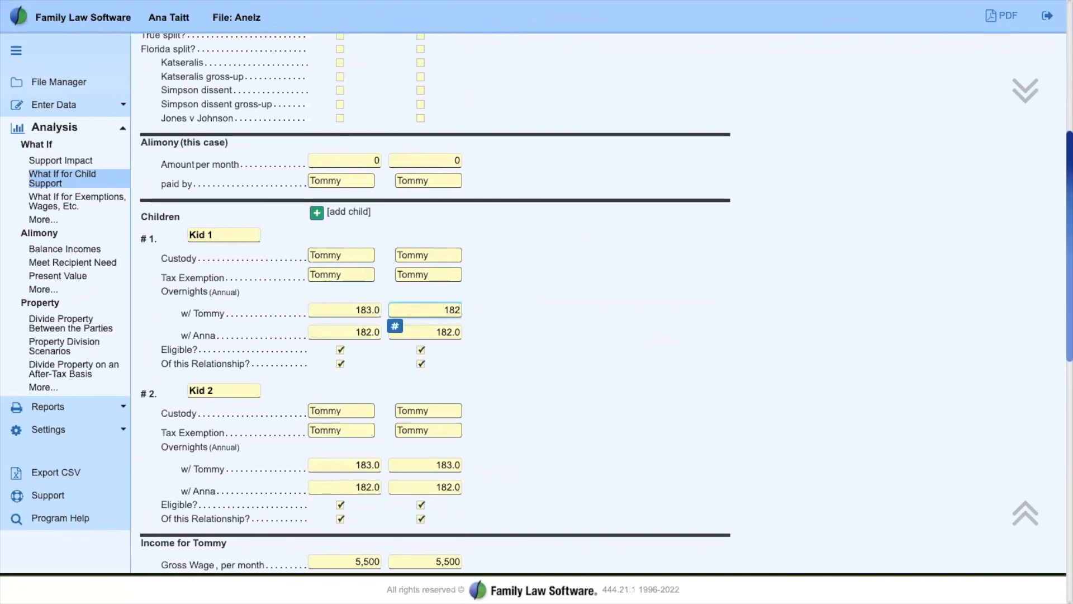
key(Tab)
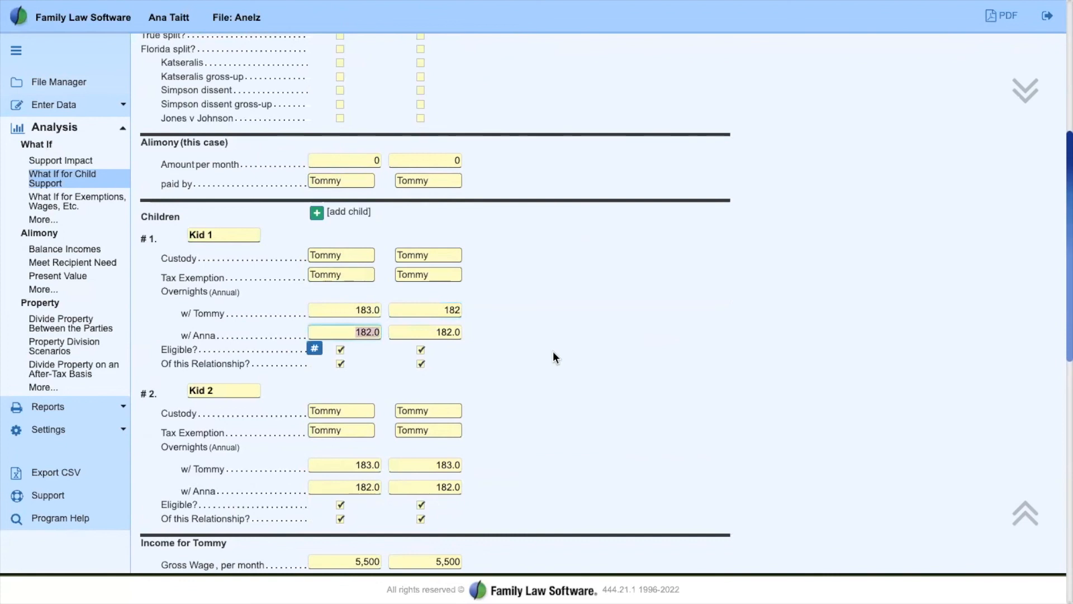
click(454, 465)
text(182)
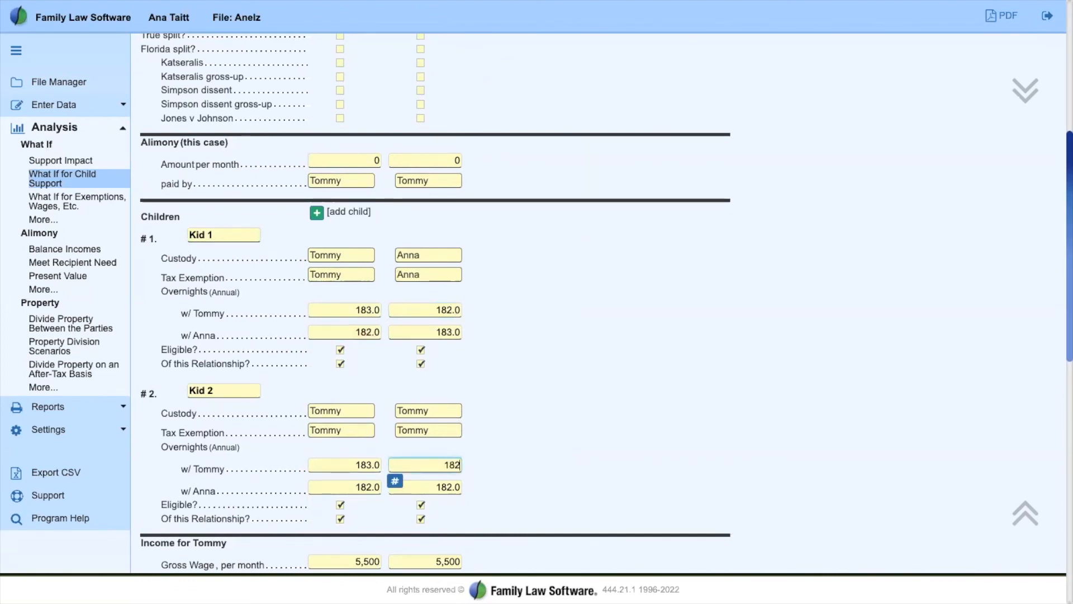
key(Tab)
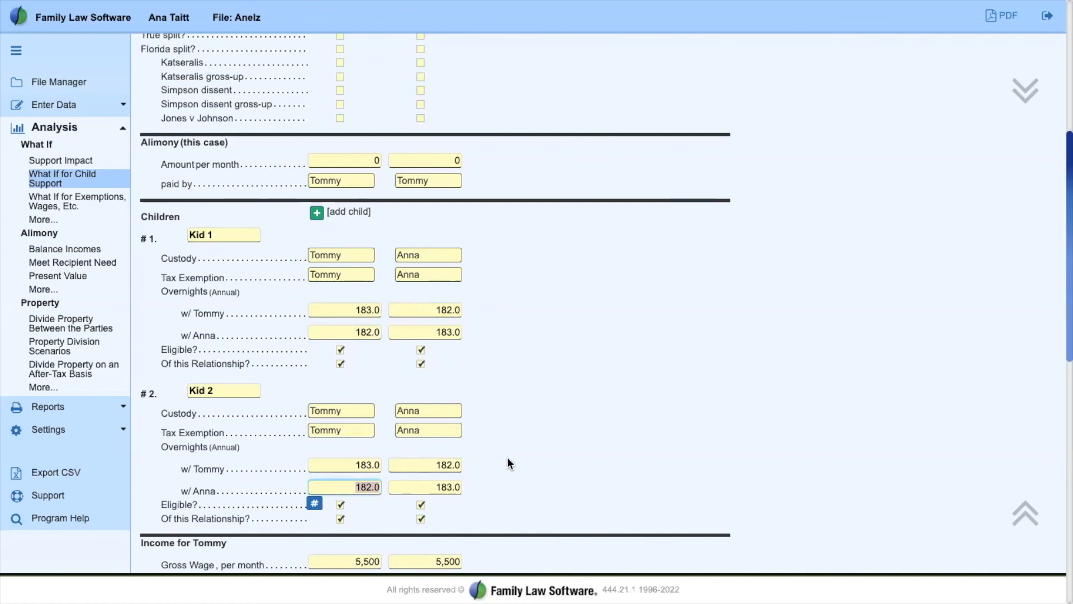
key(Tab)
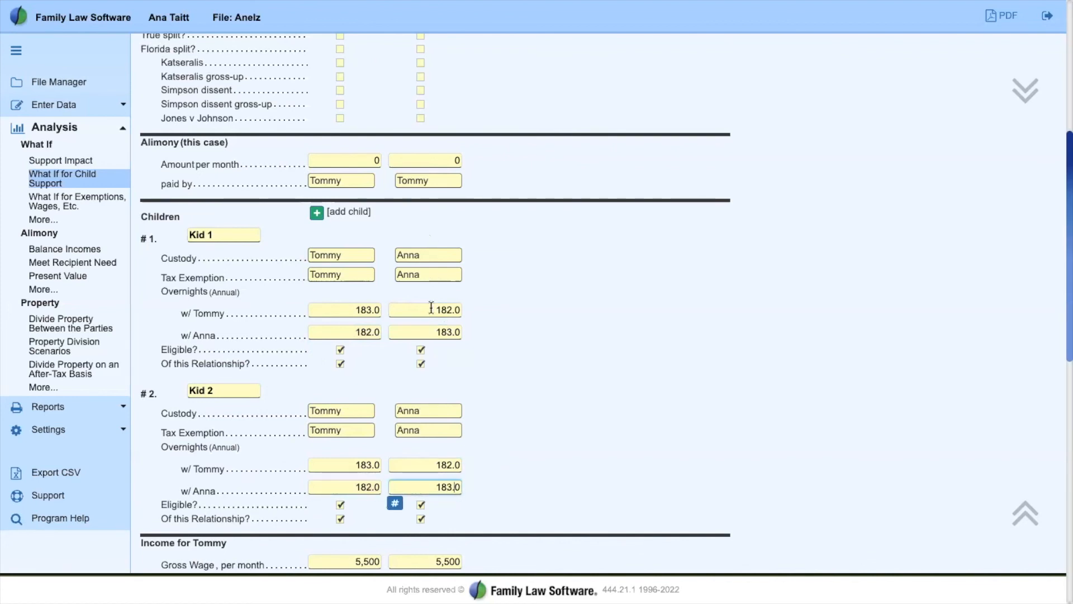
Step: Compare the monthly child support under Actual and Scenario #1, and bring up the list of available reports
scroll(439, 319, up, 5)
scroll(431, 313, up, 1)
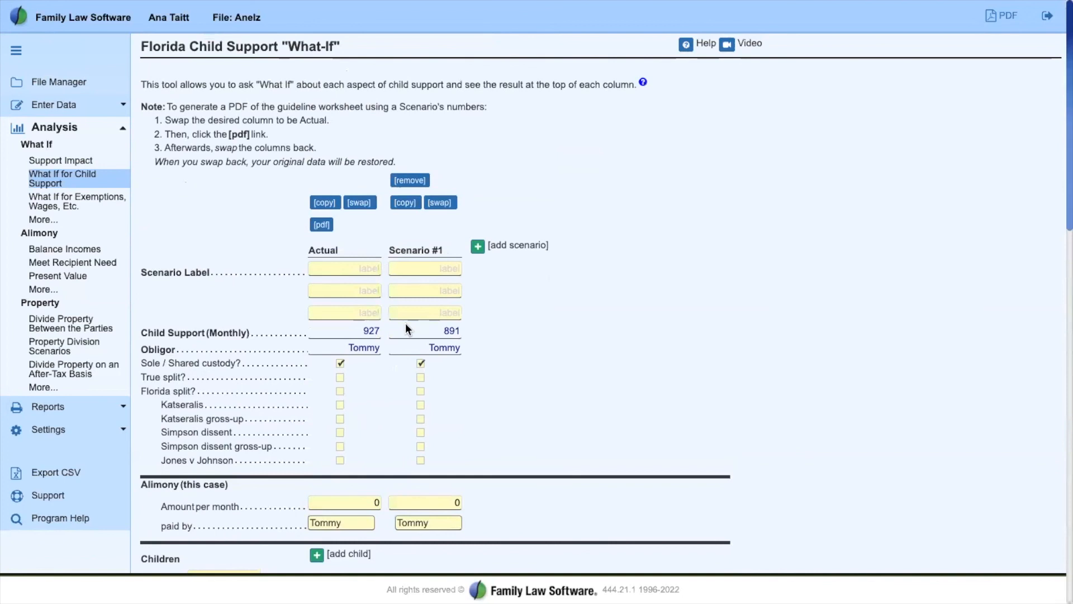
double_click(371, 331)
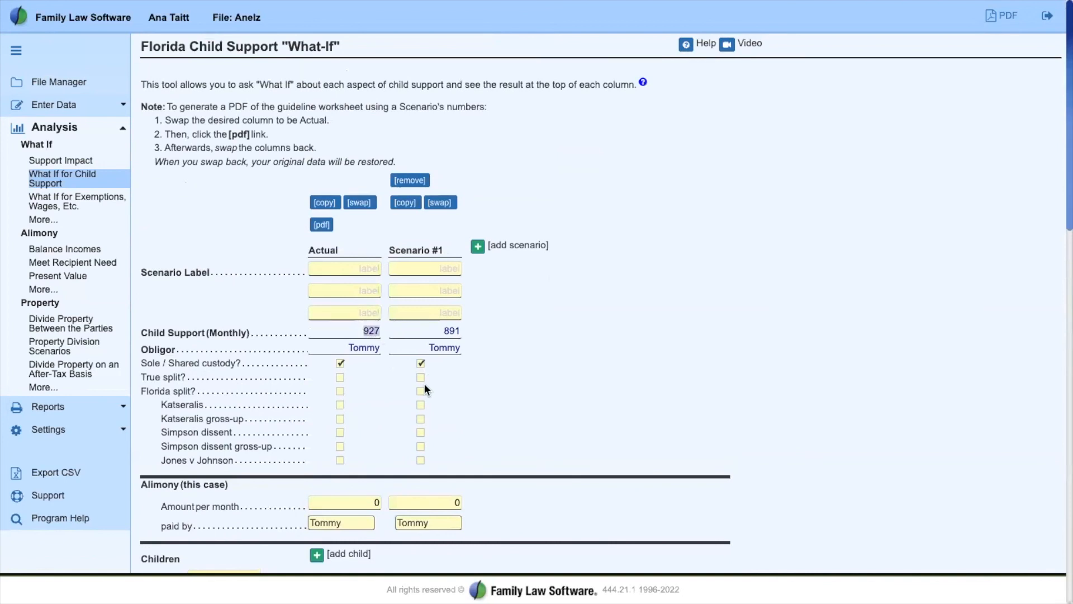
click(453, 330)
click(90, 406)
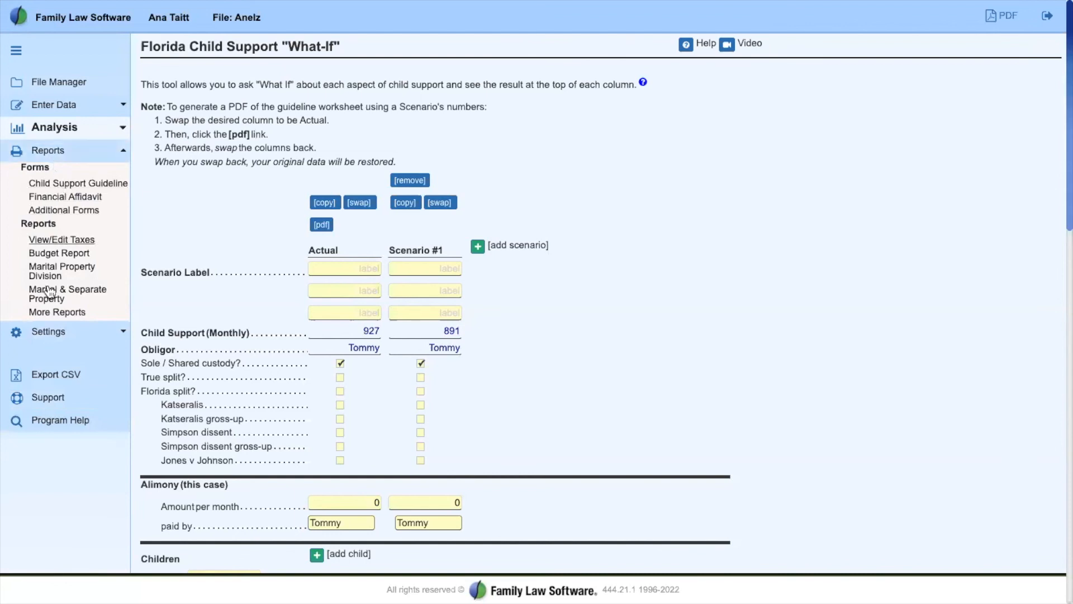
Step: Open the 2022 View/Edit Taxes report and review the income and adjustments down to the Adjusted Gross Income line
click(61, 240)
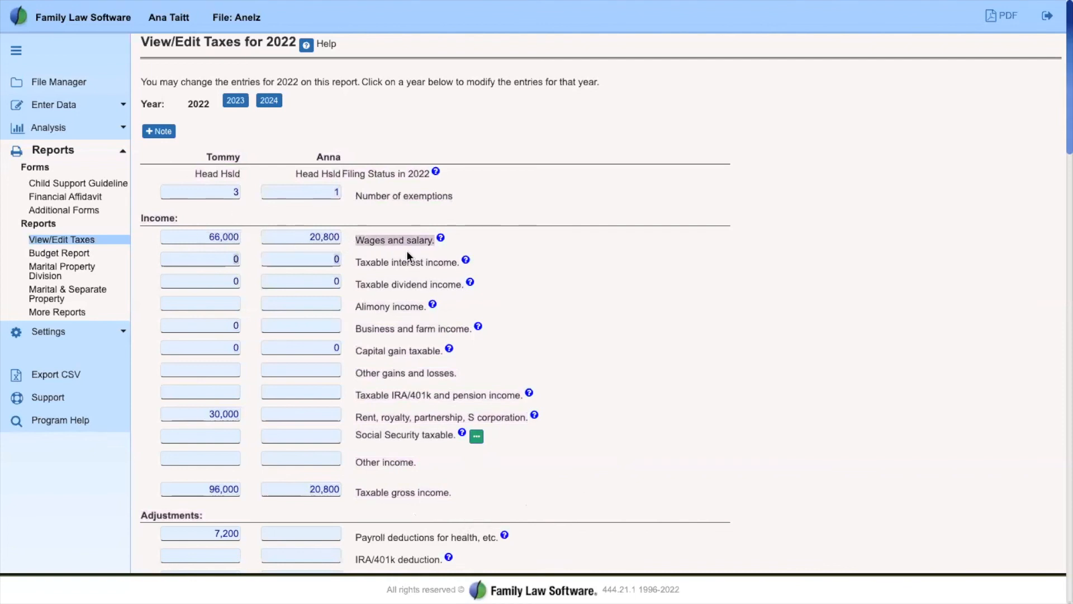
scroll(407, 250, down, 6)
scroll(405, 263, down, 2)
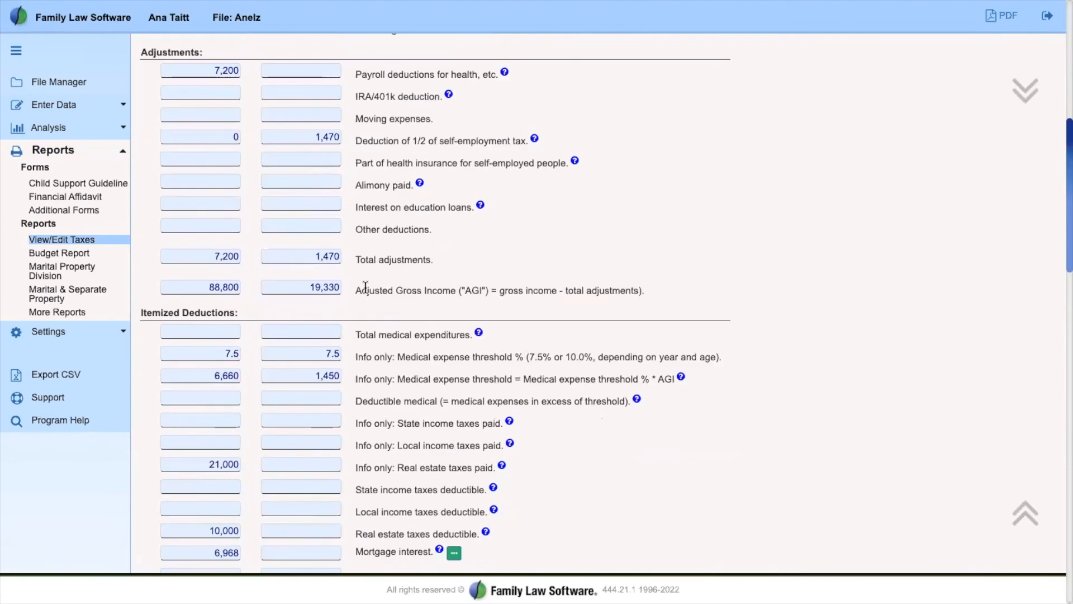
drag(356, 290, 663, 305)
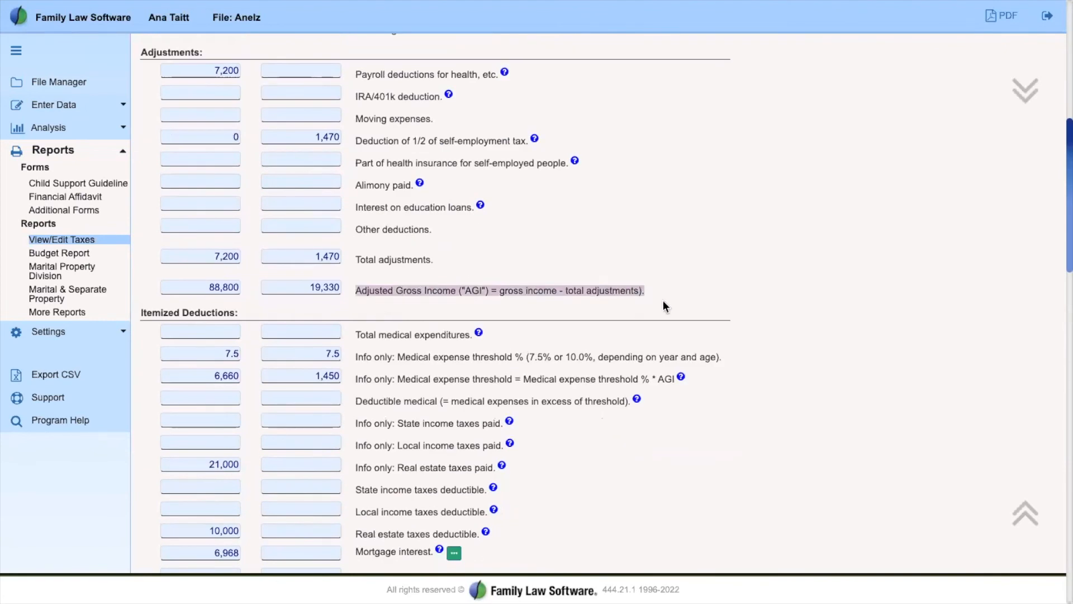
Step: Compare the itemized deductions after phase-out with the standard deduction and the deduction to use
scroll(659, 305, down, 4)
scroll(453, 431, up, 1)
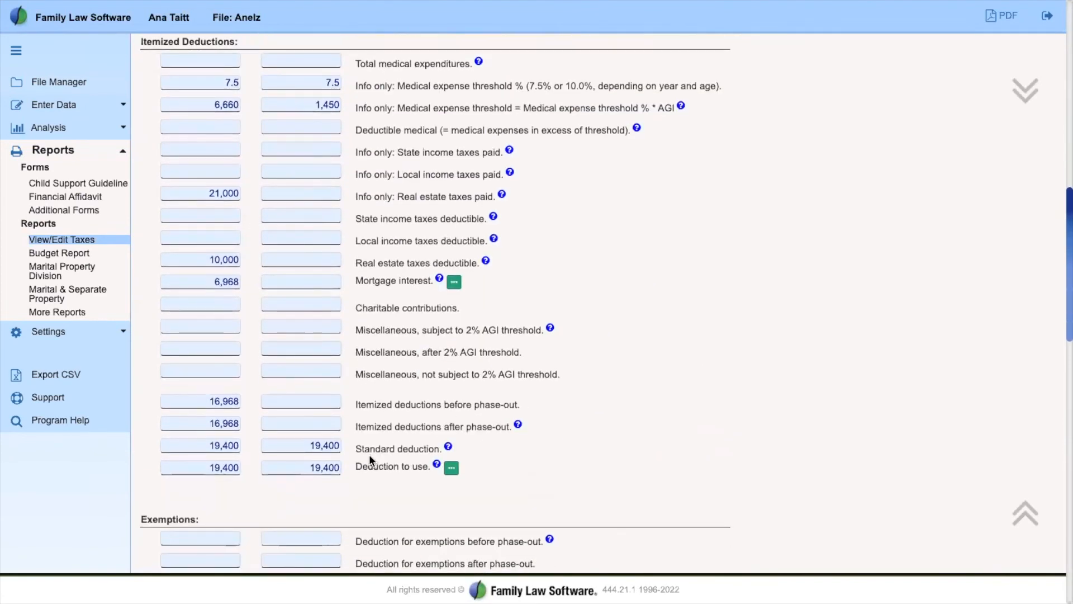
drag(355, 447, 422, 497)
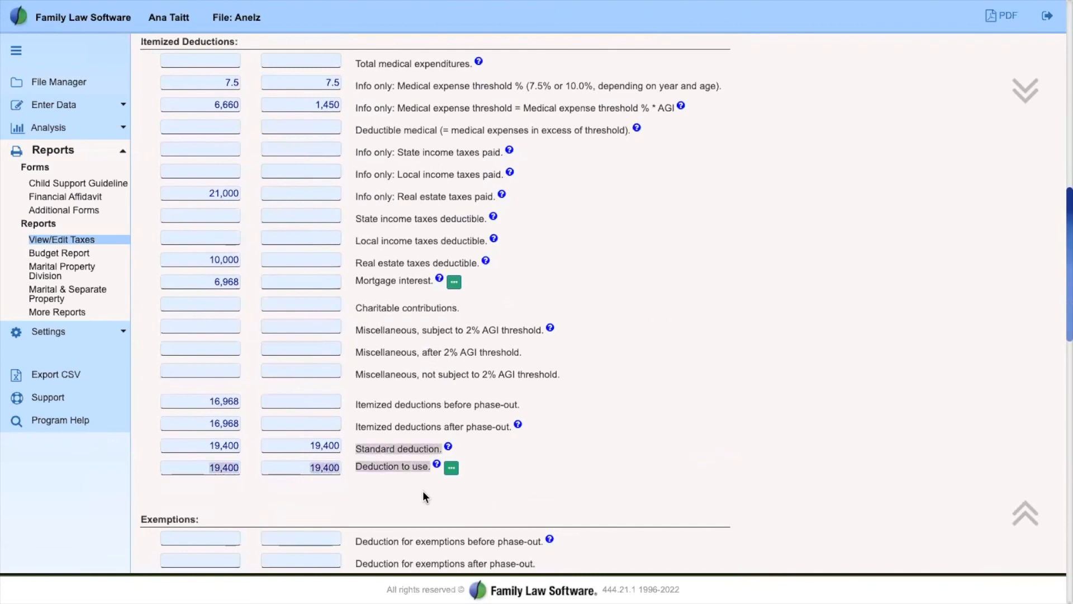
click(577, 491)
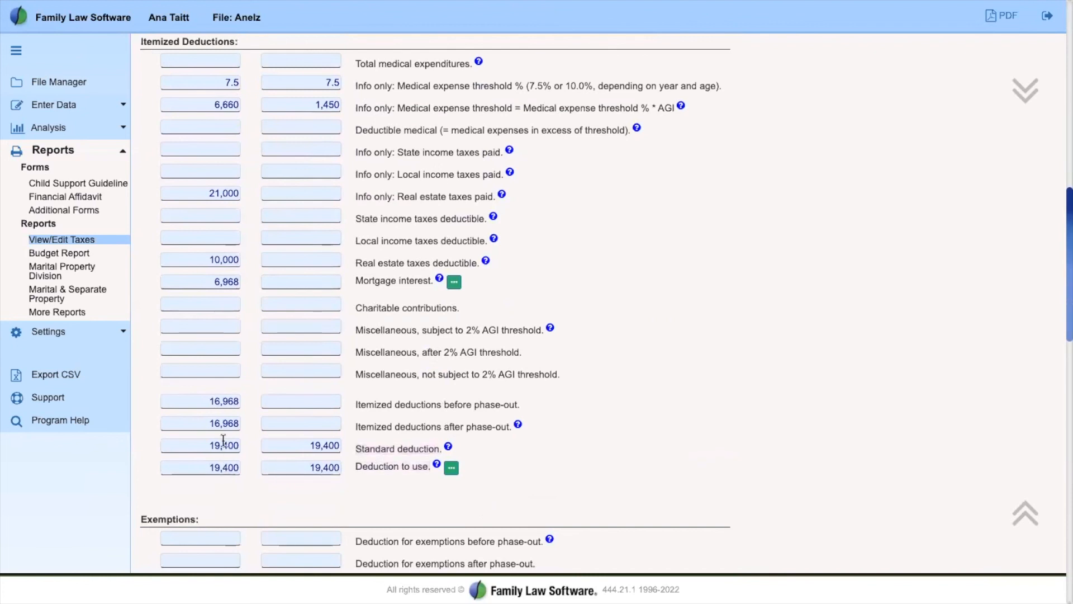
click(215, 420)
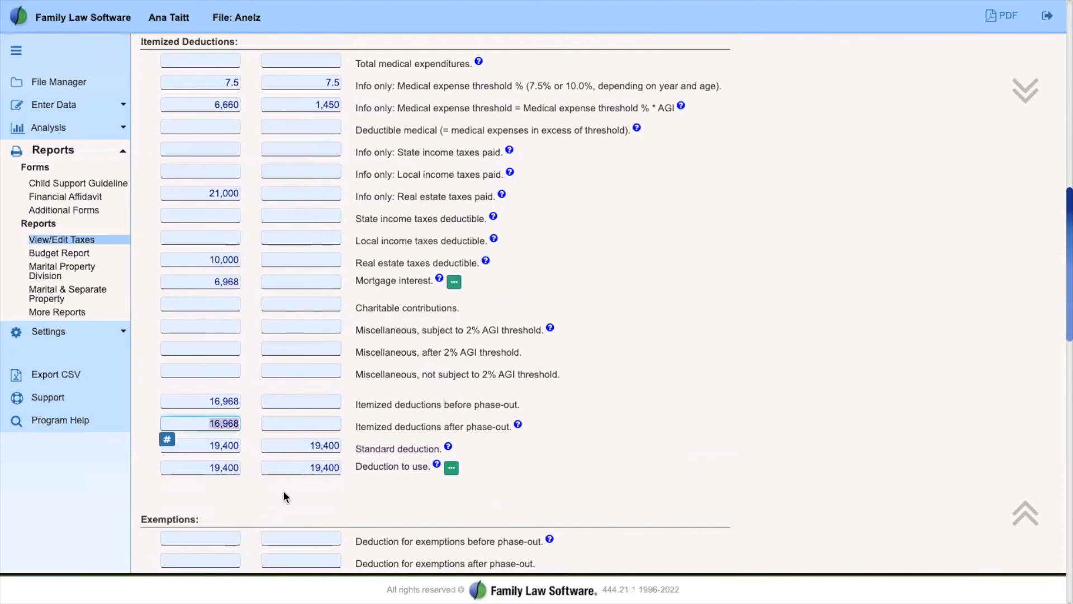
click(269, 482)
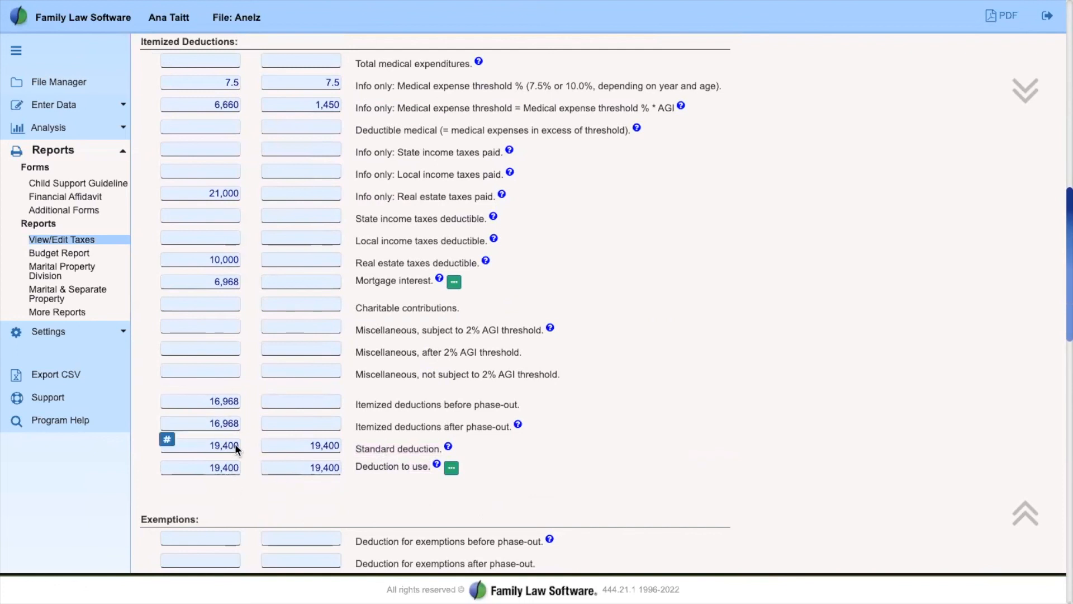
click(212, 445)
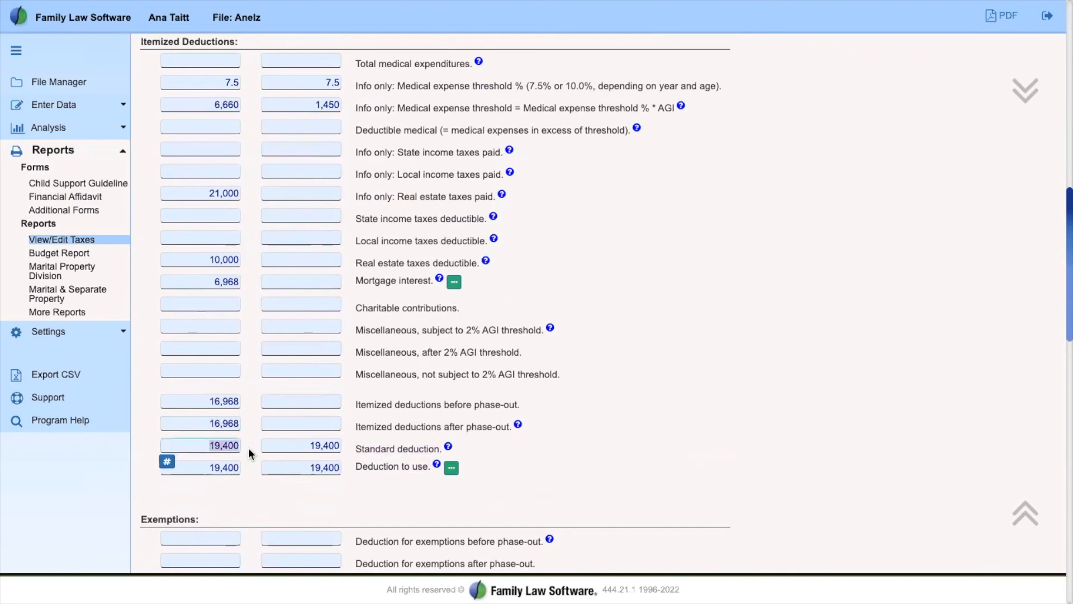
click(267, 467)
Step: Examine the tax before credits and the non-refundable and refundable credits for both parties
scroll(579, 458, down, 4)
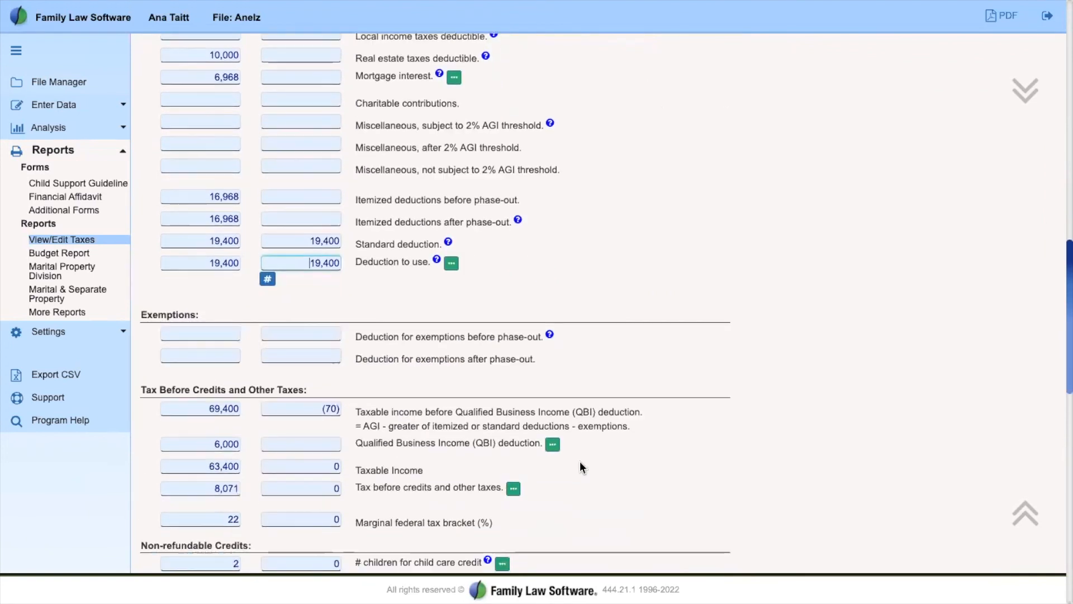
scroll(626, 464, down, 2)
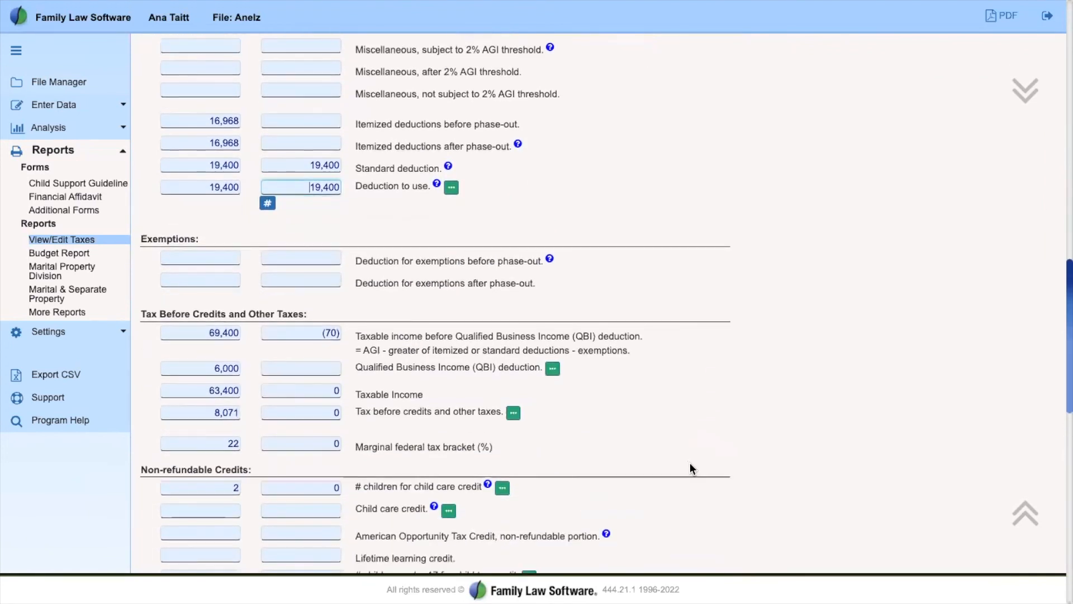
scroll(704, 465, down, 3)
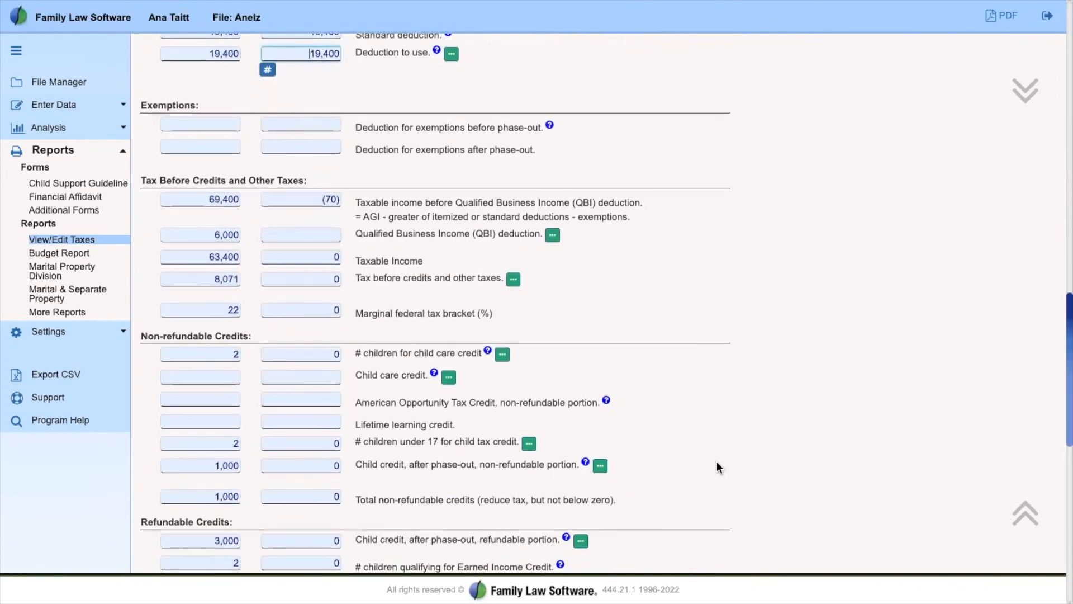
scroll(717, 461, down, 5)
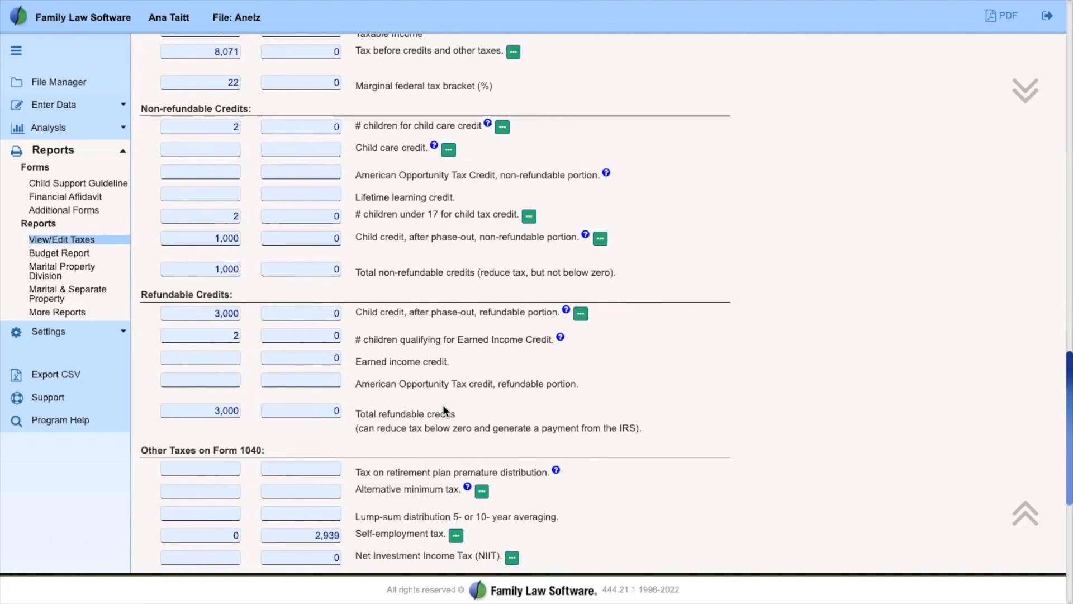
drag(143, 106, 464, 434)
click(501, 399)
Step: Review the total taxes at the end of the report, along with the State Income Tax and Local Wage Tax lines
scroll(474, 457, down, 5)
scroll(474, 459, down, 3)
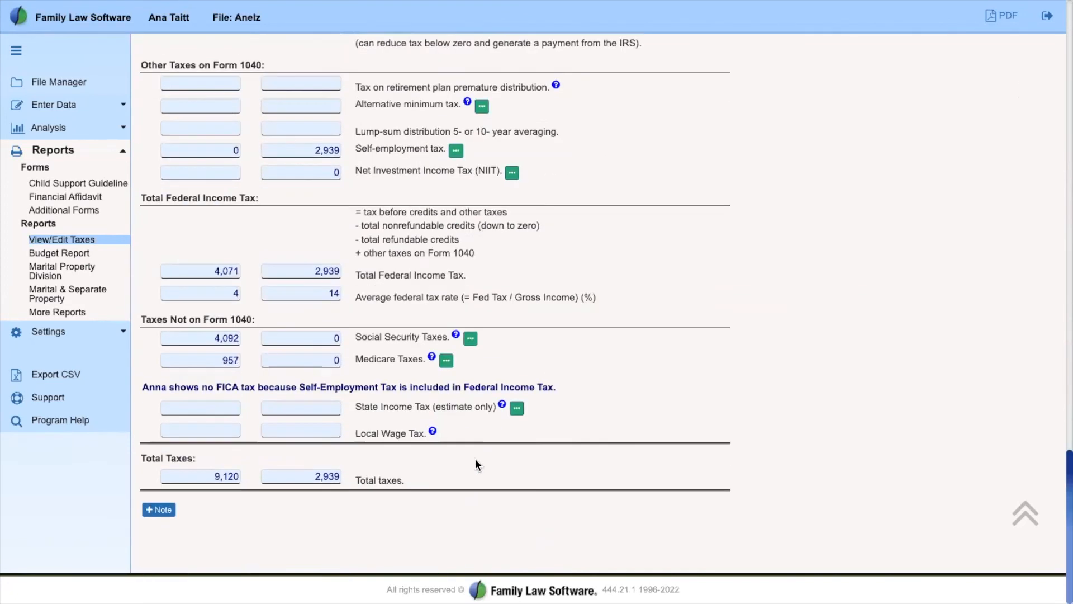
drag(407, 483, 133, 455)
click(180, 448)
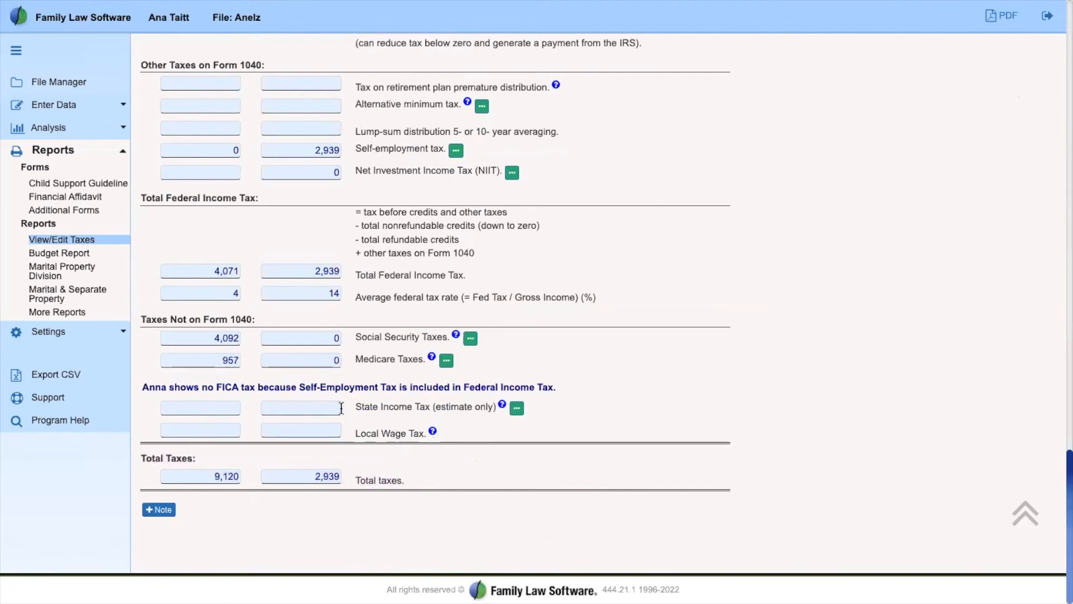
drag(358, 406, 434, 440)
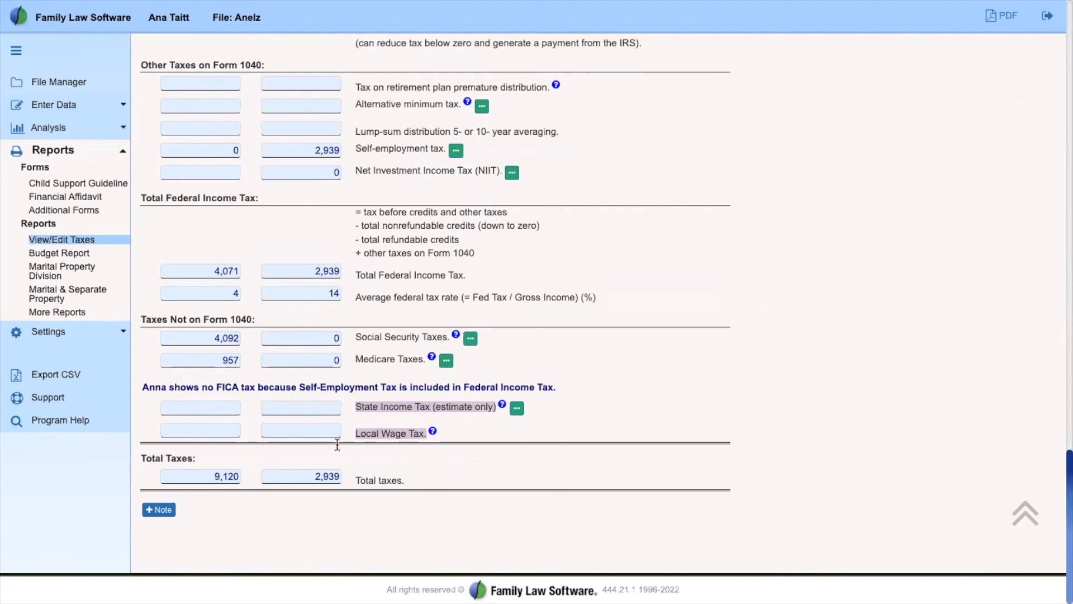
click(682, 395)
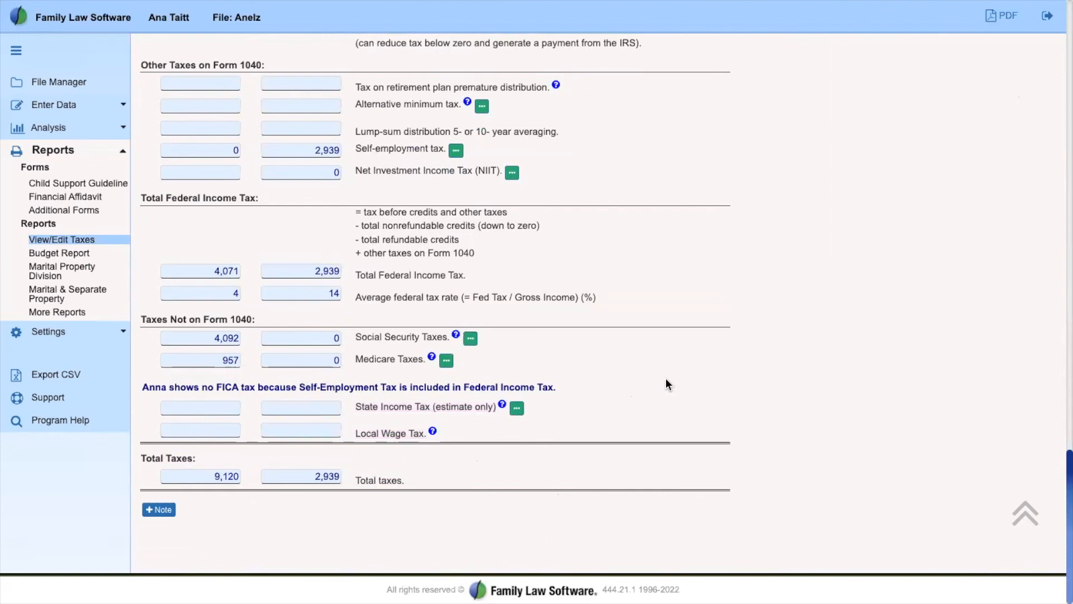